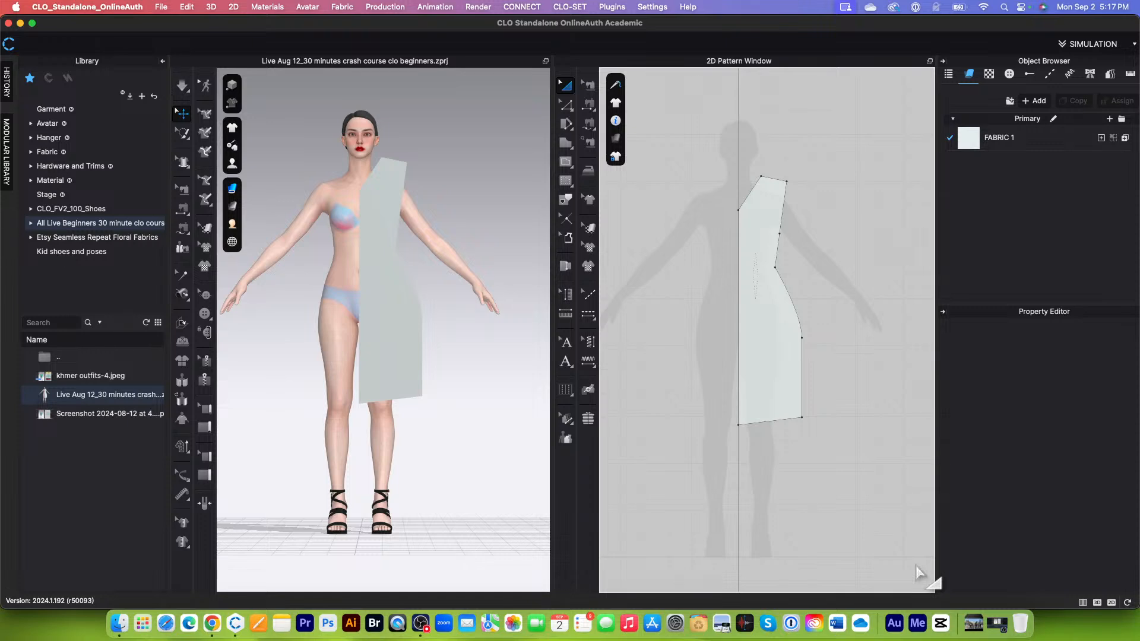
Step: Examine the half dress pattern piece and its waist dart in the 2D pattern window
scroll(815, 227, "up", 4)
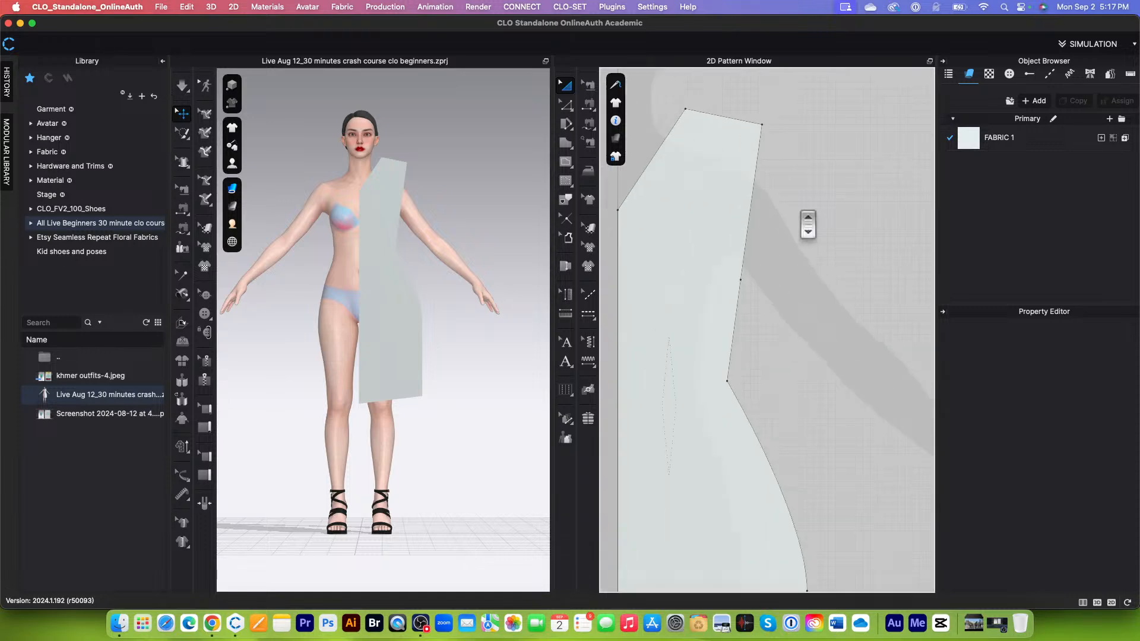
scroll(781, 498, "up", 3)
scroll(799, 504, "down", 2)
scroll(738, 364, "up", 3)
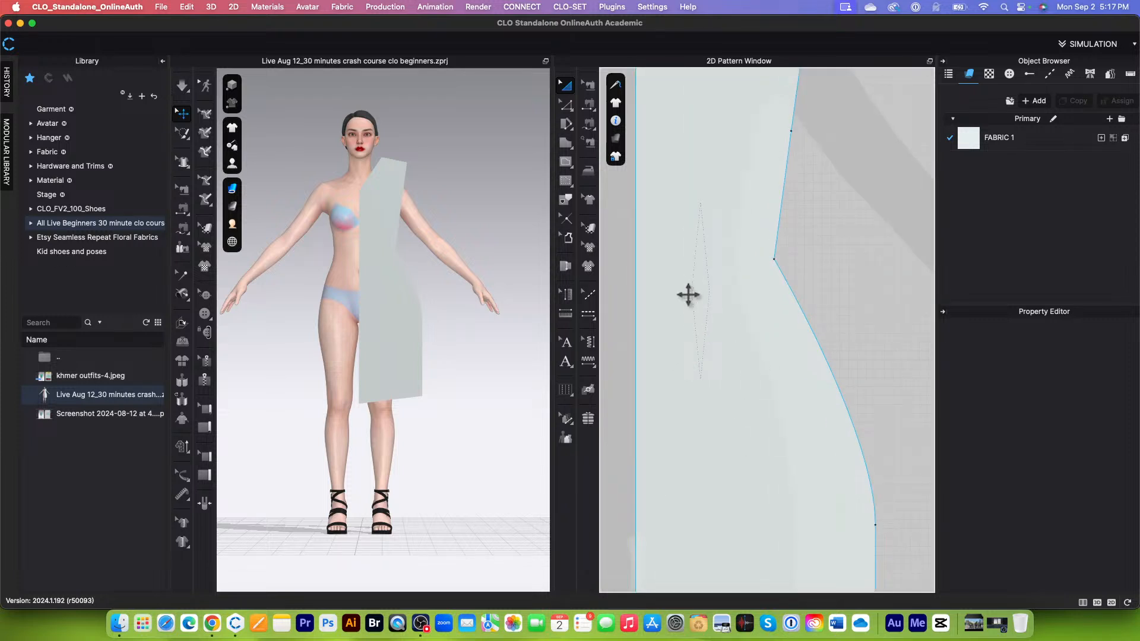
scroll(683, 294, "down", 1)
scroll(667, 291, "up", 3)
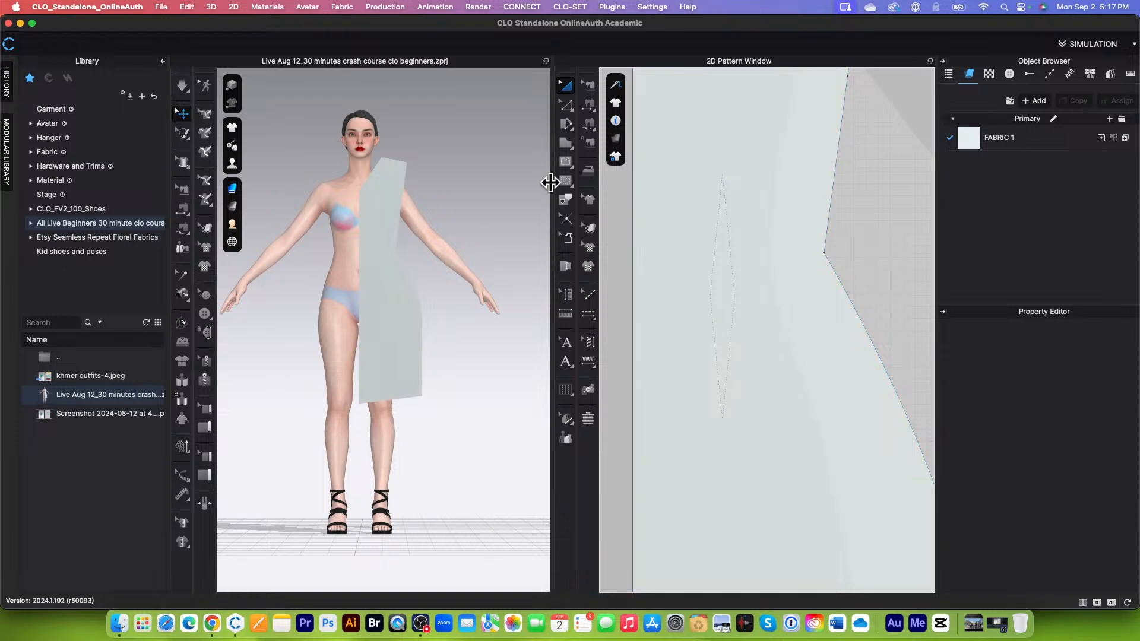
scroll(700, 288, "down", 2)
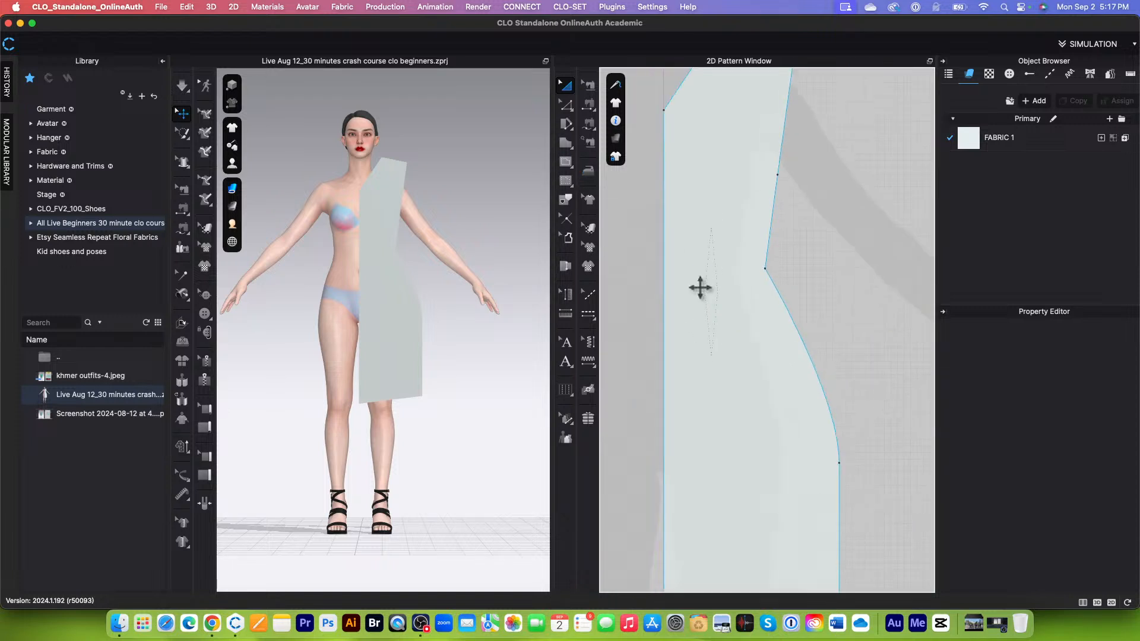
scroll(732, 392, "down", 1)
scroll(734, 396, "down", 1)
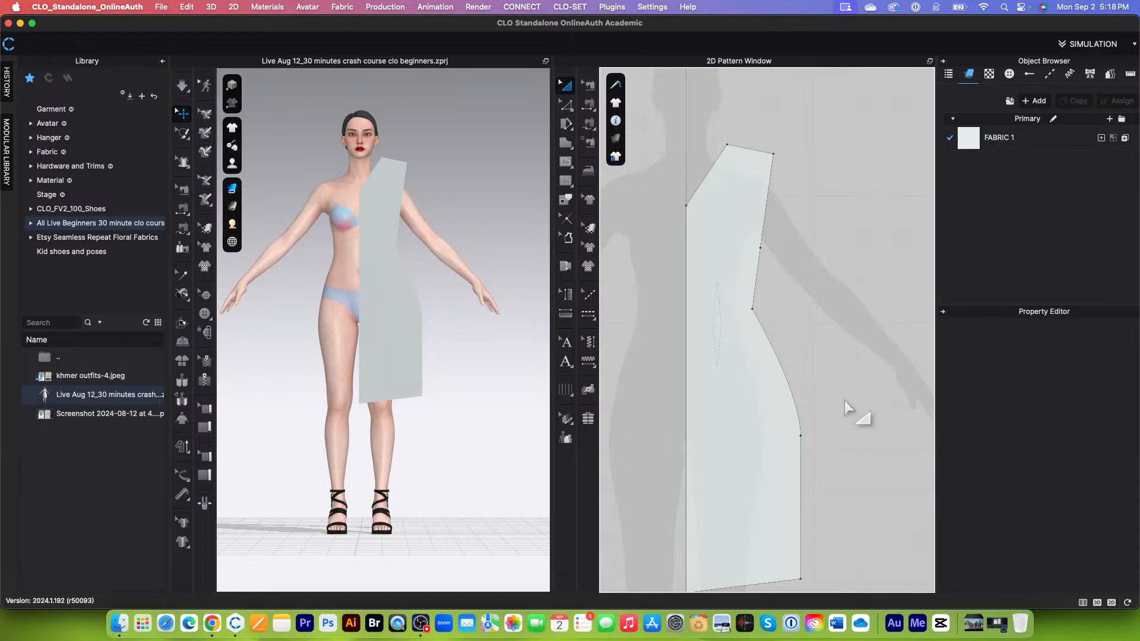
left_click(697, 297)
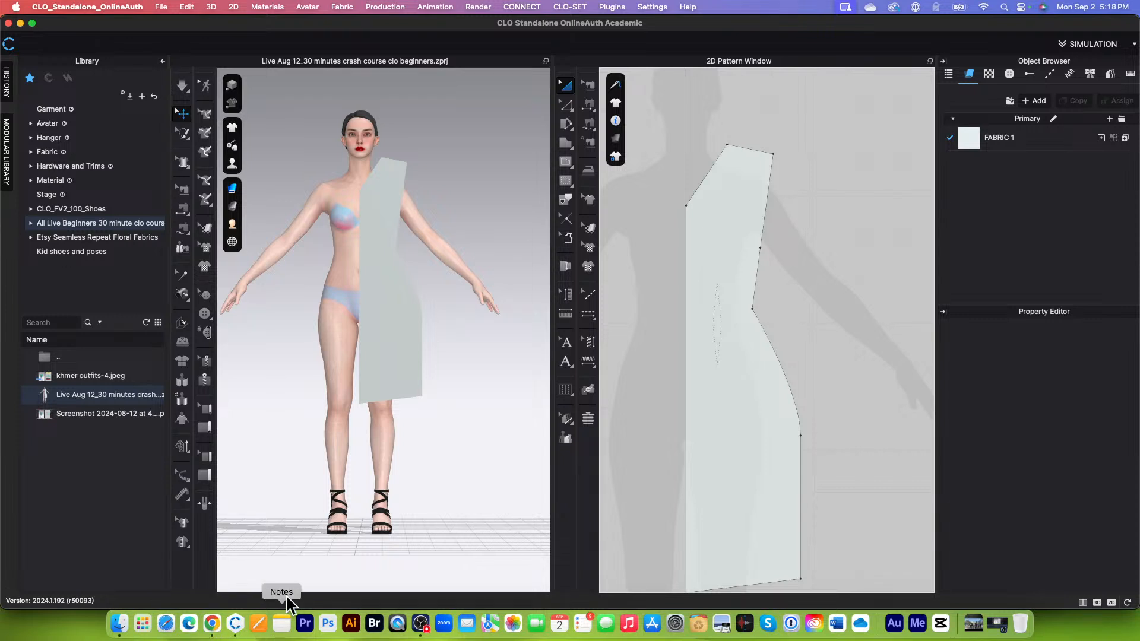
Step: Switch to Google Chrome and view the Encoder Fashion channel's Membership page on YouTube
left_click(212, 623)
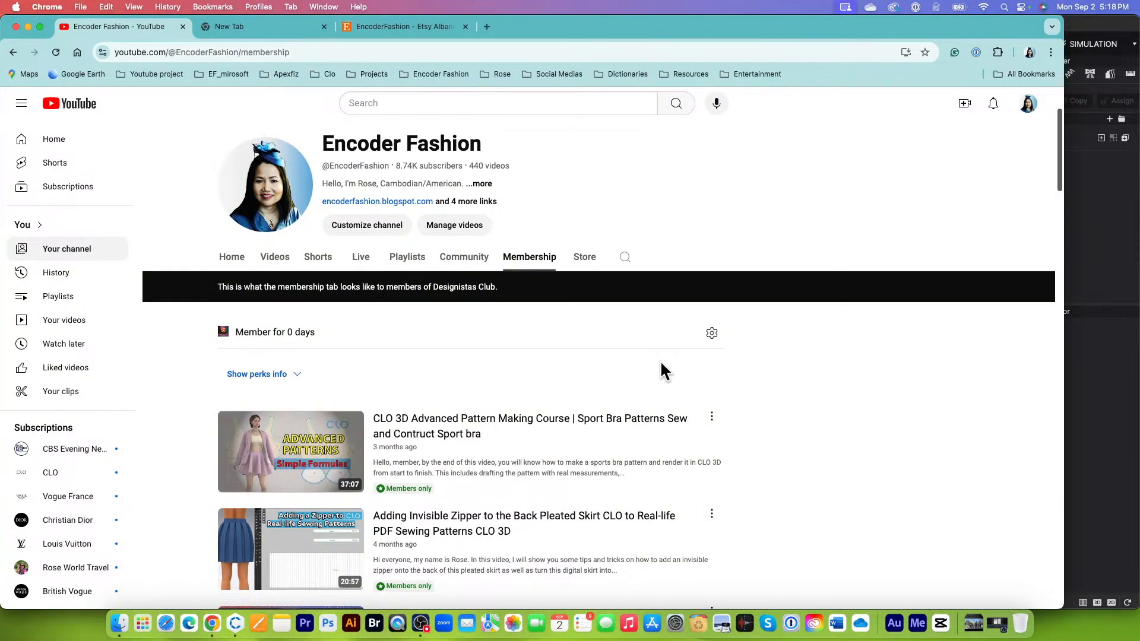
scroll(660, 360, "down", 1)
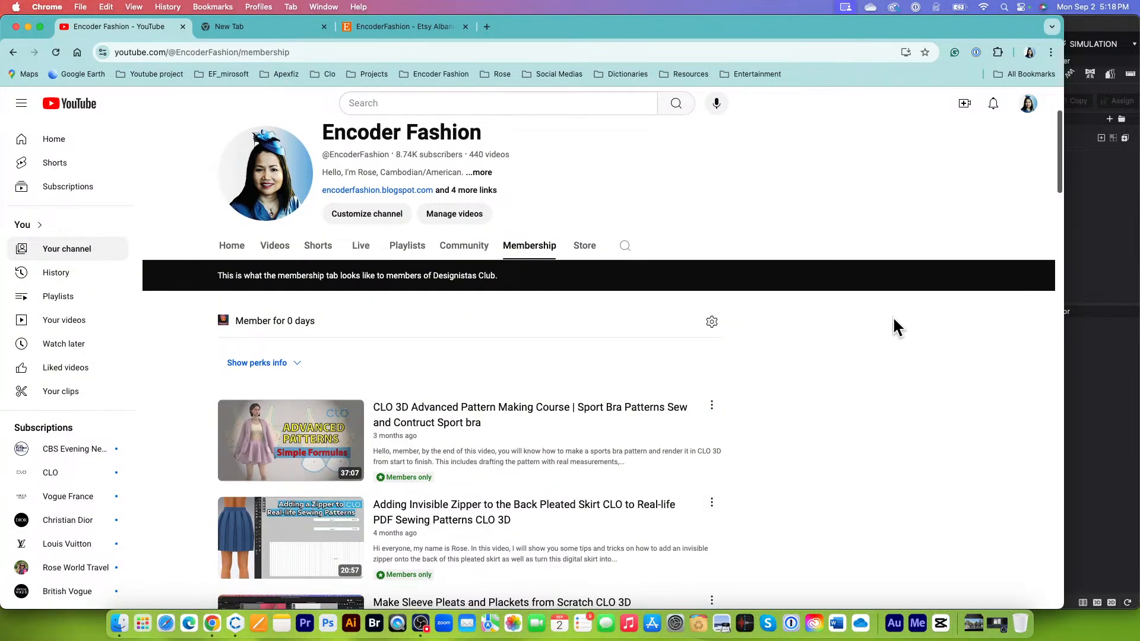
scroll(893, 317, "down", 1)
scroll(896, 326, "down", 2)
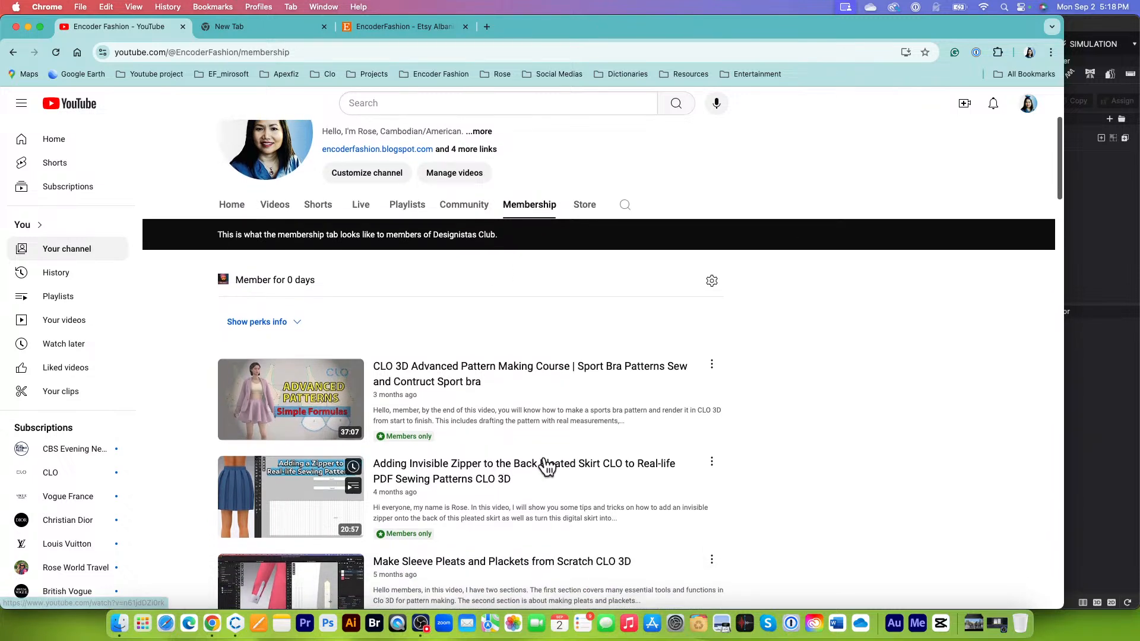
scroll(542, 463, "down", 1)
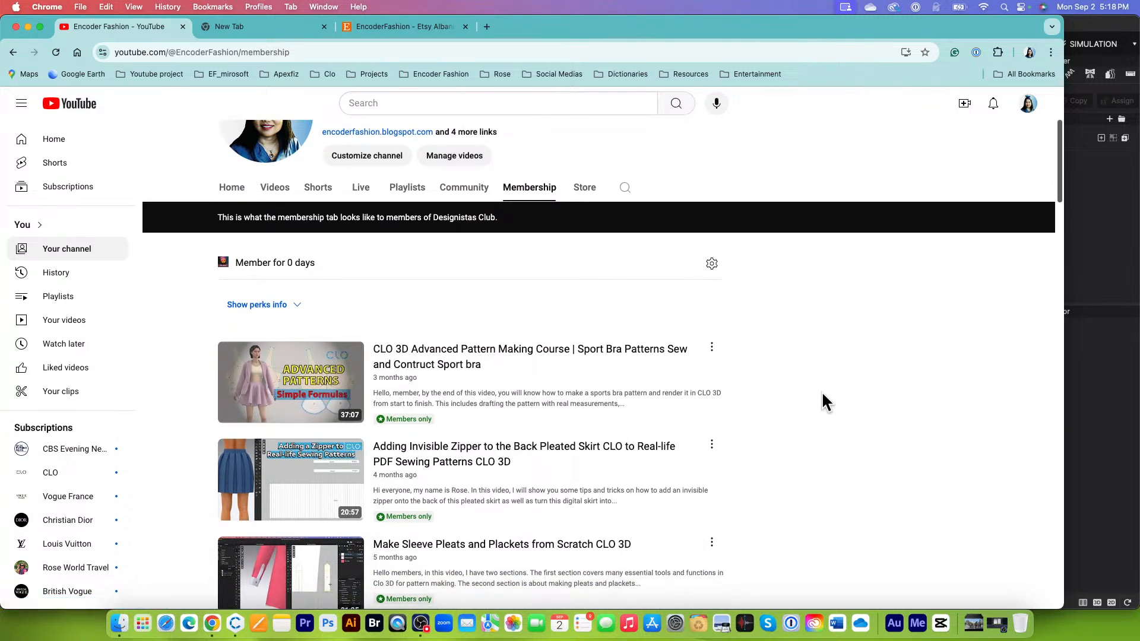
scroll(821, 391, "down", 1)
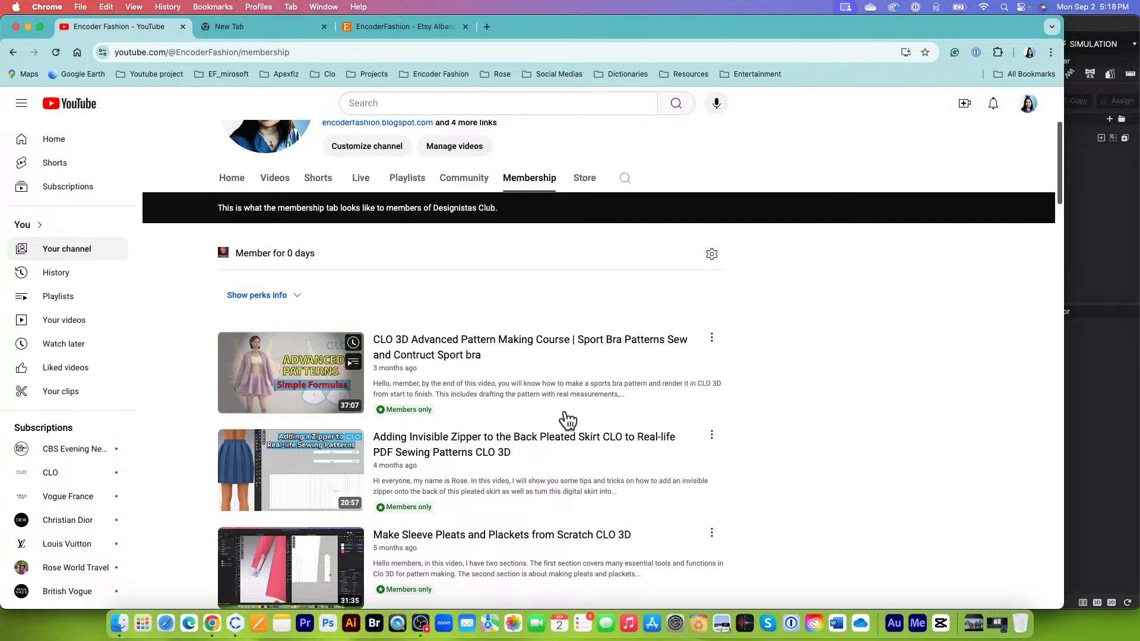
scroll(558, 404, "up", 4)
Step: Search Google for "encoder fashion", open the YouTube channel from the results and view its home page
left_click(233, 27)
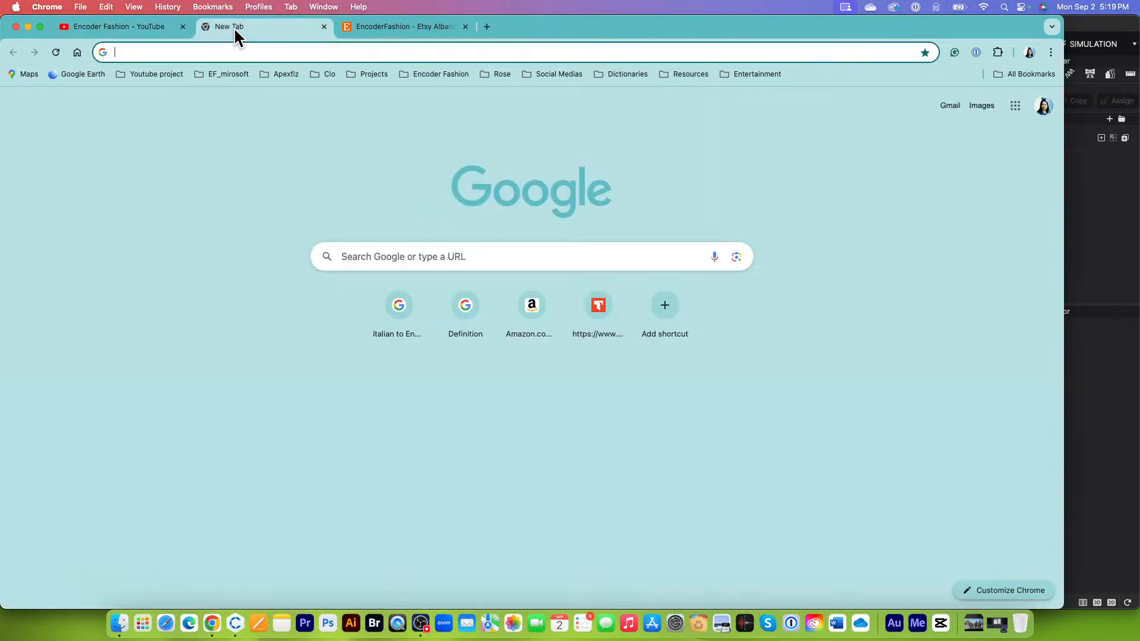
left_click(495, 255)
type("encoder fashion")
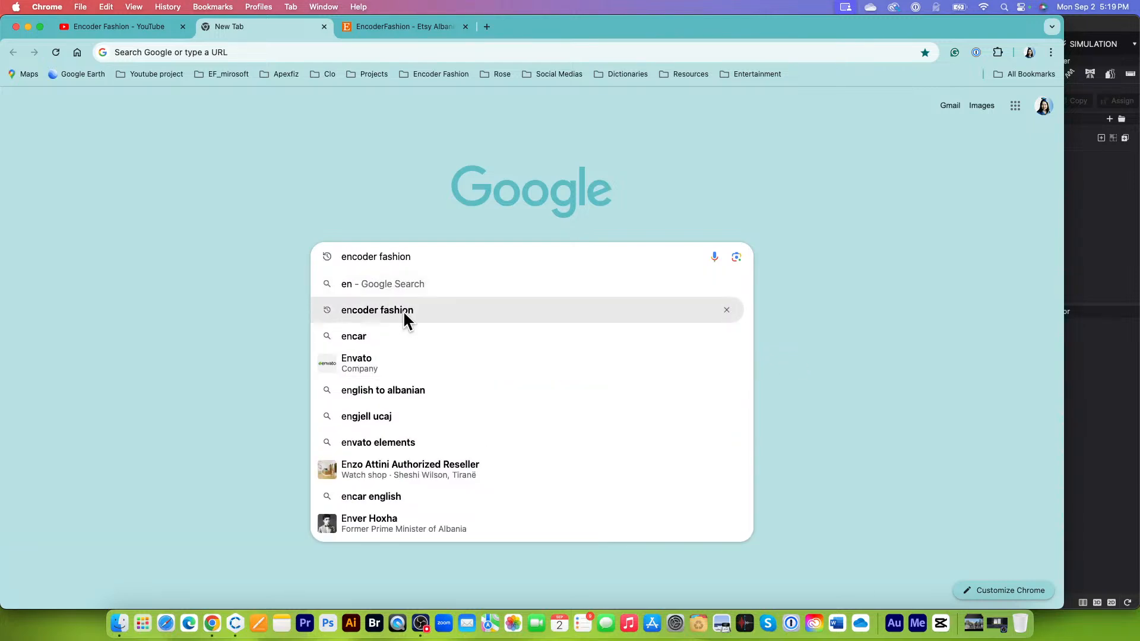
left_click(402, 310)
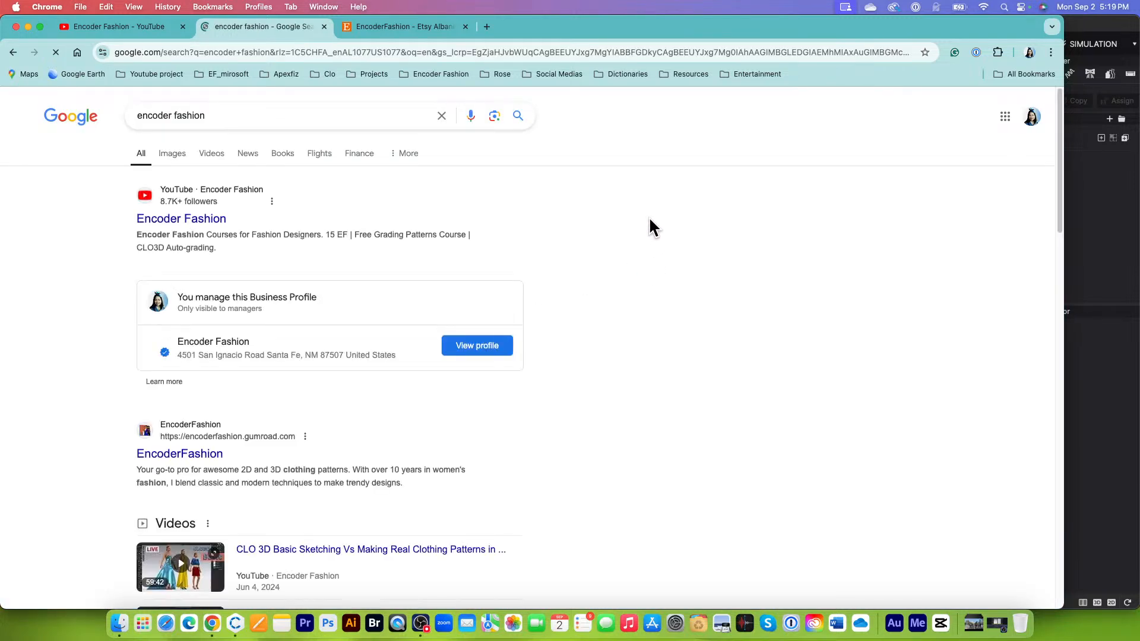
left_click(209, 226)
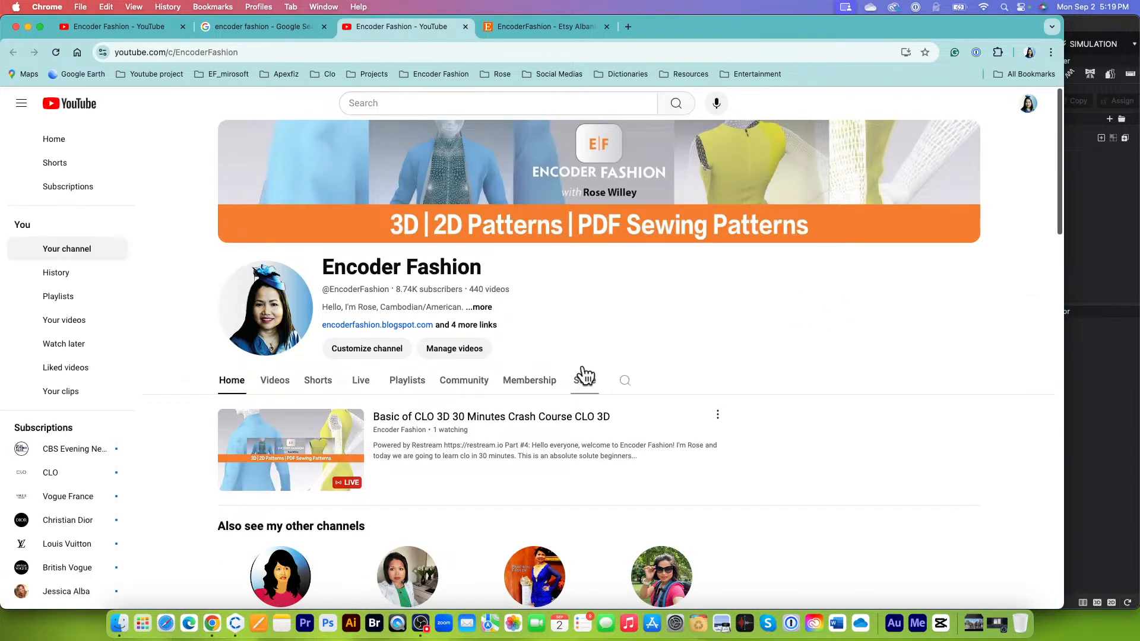
scroll(528, 398, "down", 3)
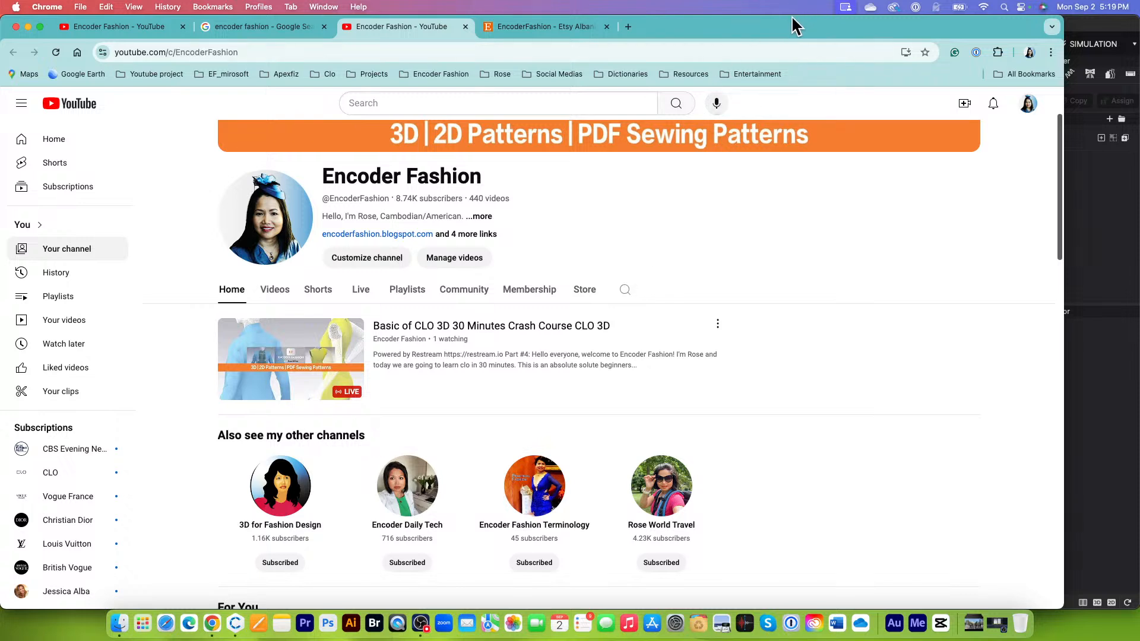
left_click_drag(780, 29, 808, 30)
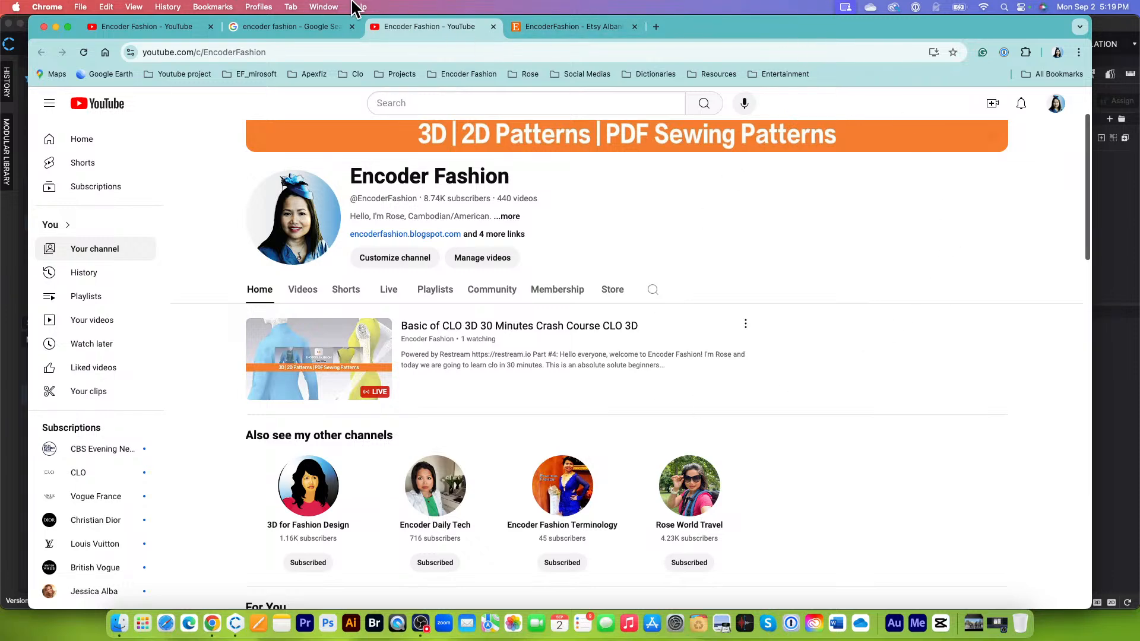
Step: Return to the channel's Membership page and look through the members-only CLO 3D courses, down to the parametric pattern videos
left_click(153, 28)
scroll(550, 389, "down", 4)
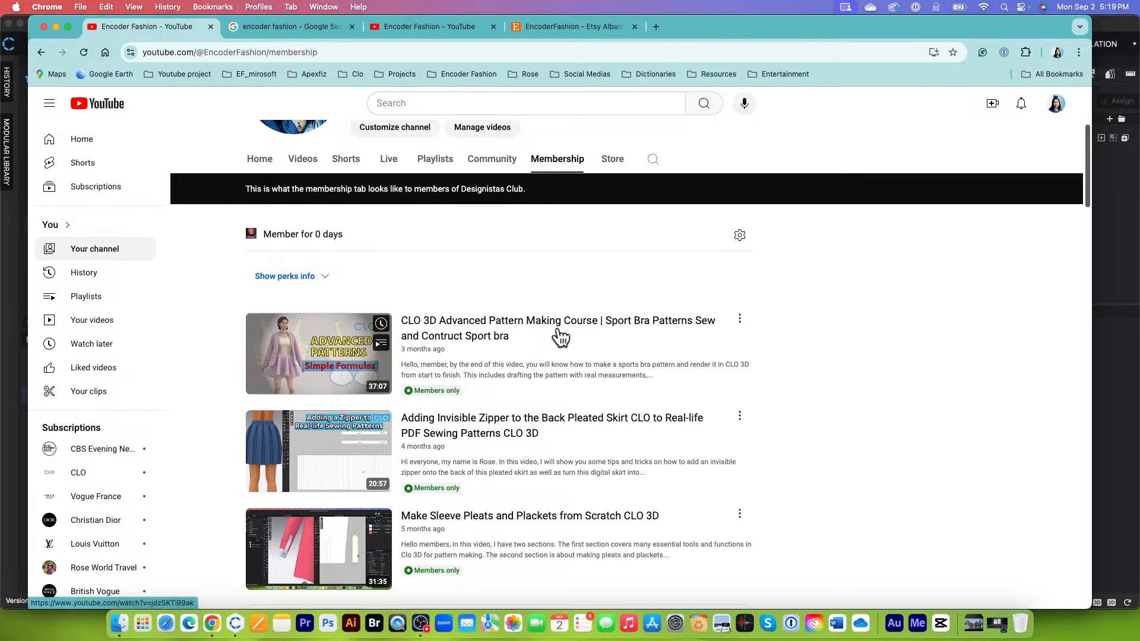
scroll(625, 355, "down", 3)
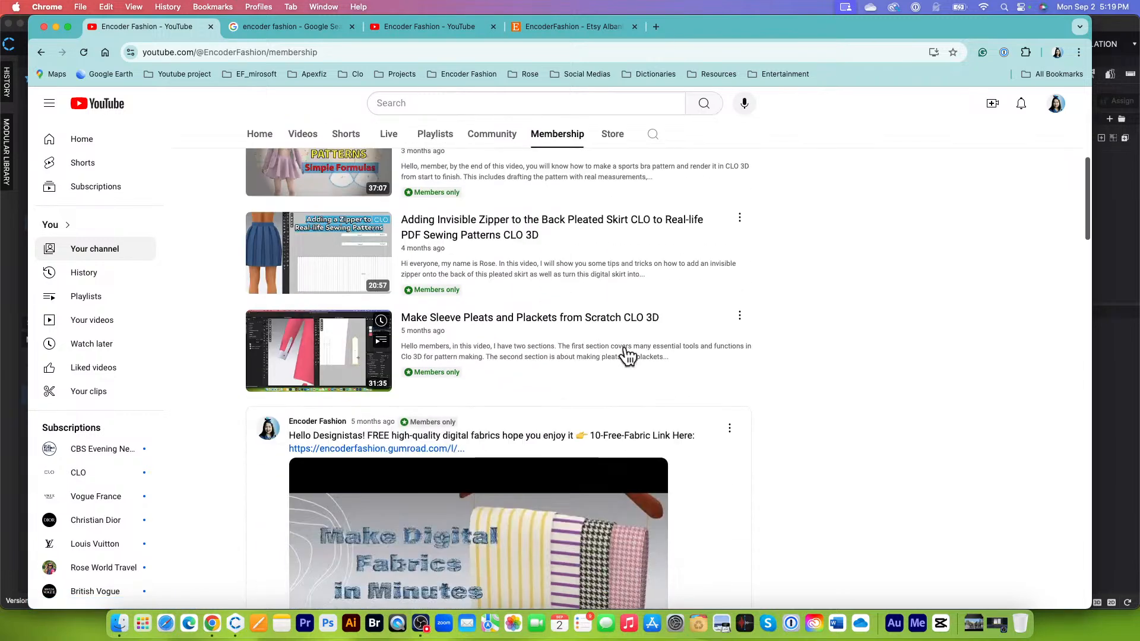
scroll(642, 309, "down", 3)
scroll(588, 309, "up", 3)
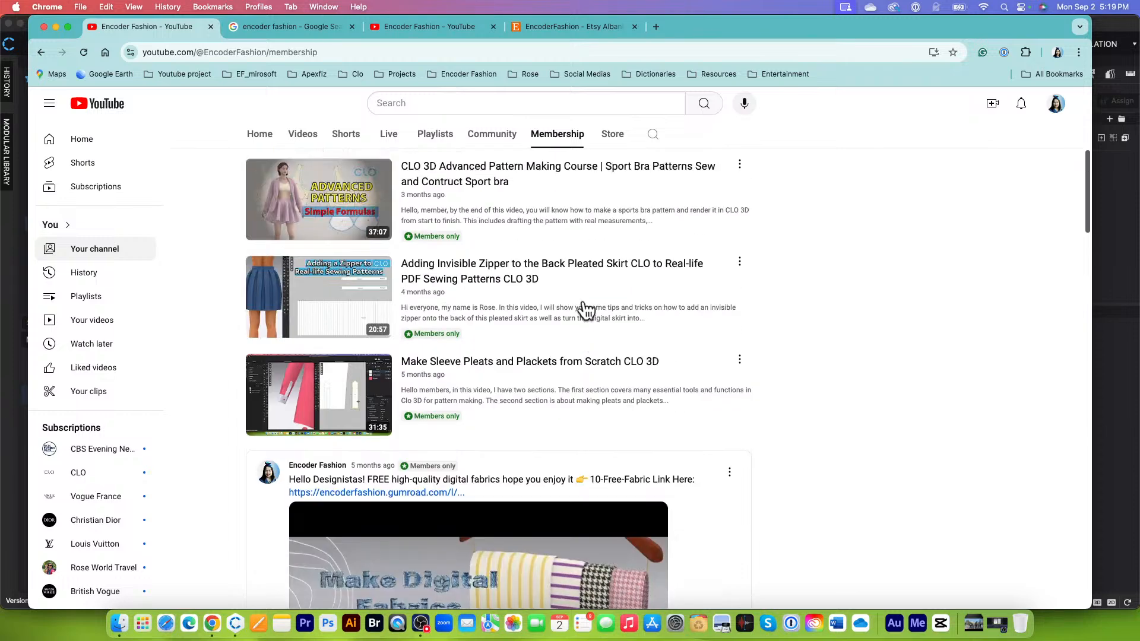
scroll(564, 383, "down", 8)
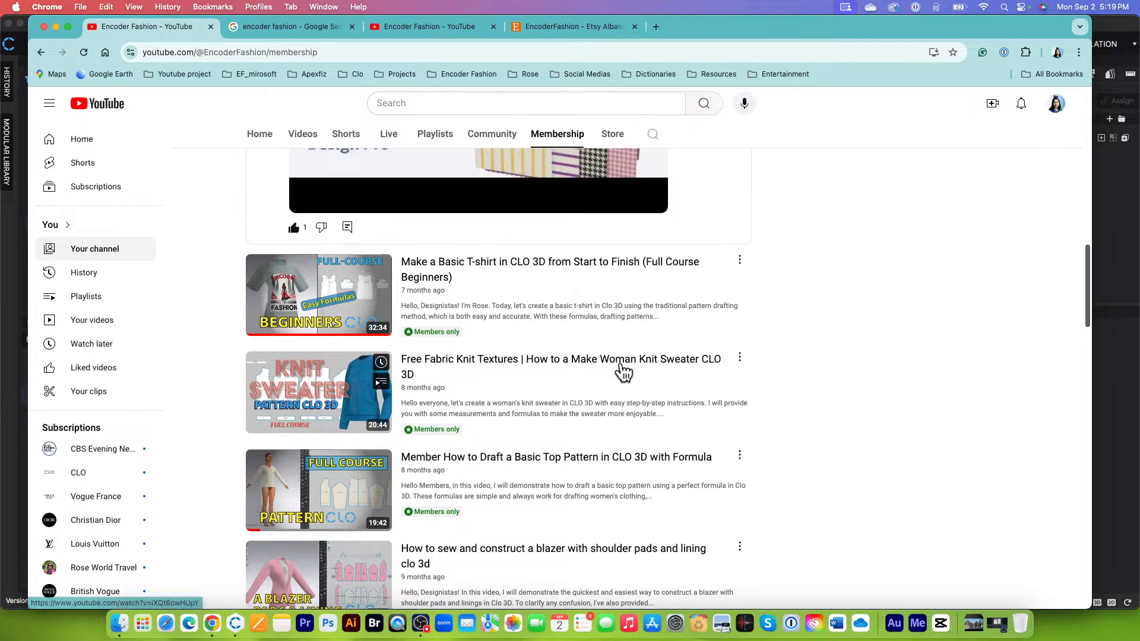
scroll(557, 408, "down", 3)
scroll(559, 410, "down", 9)
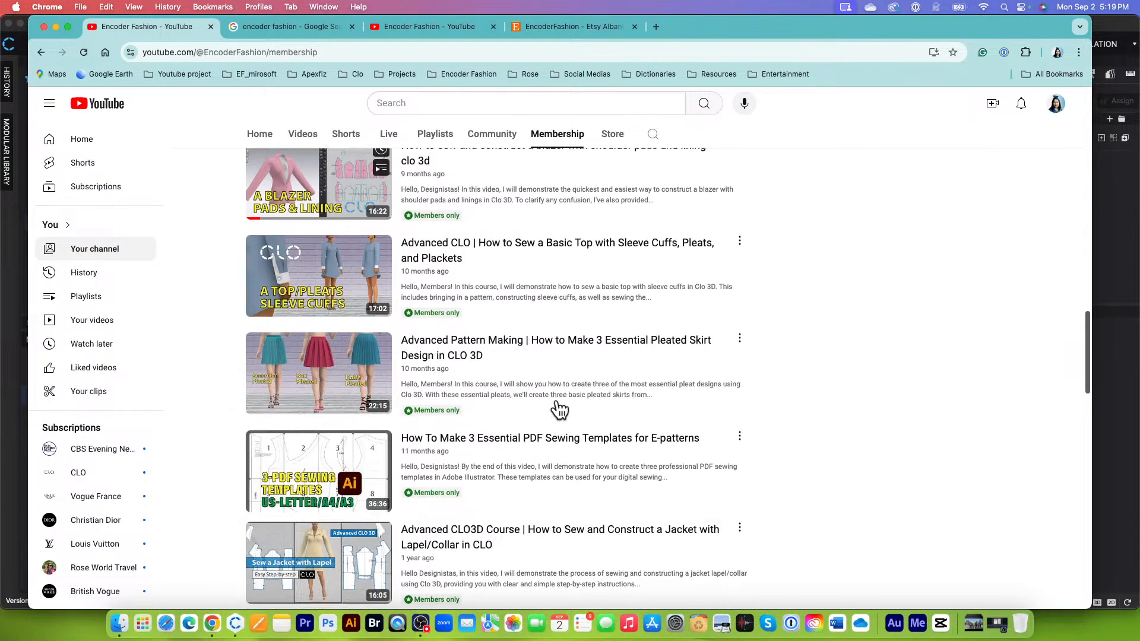
scroll(561, 409, "down", 3)
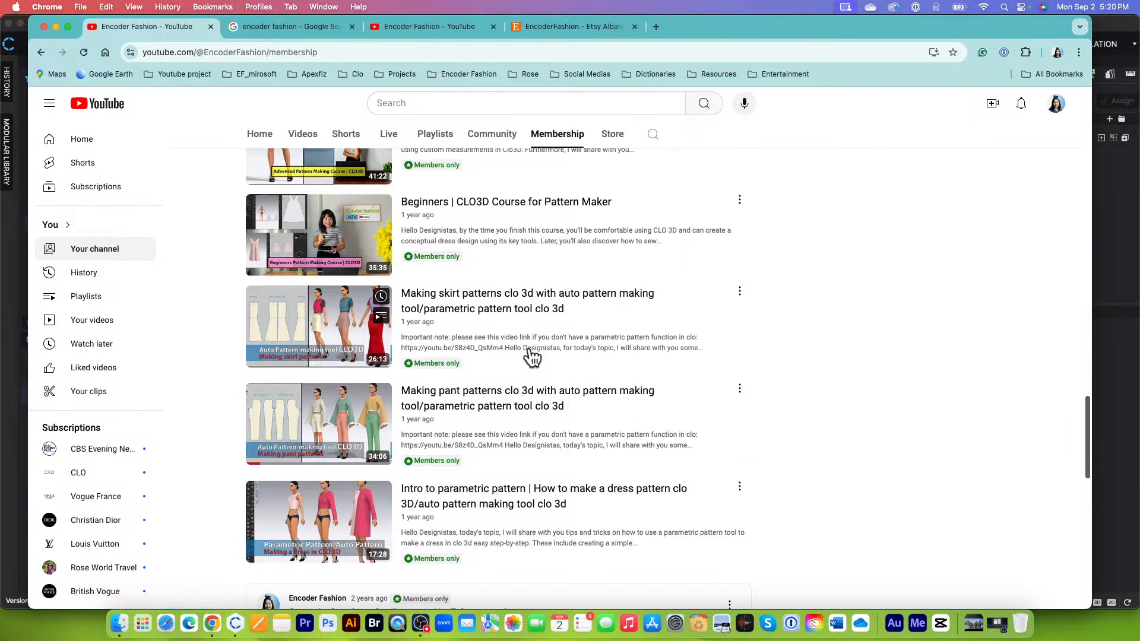
scroll(582, 431, "down", 2)
scroll(618, 432, "up", 7)
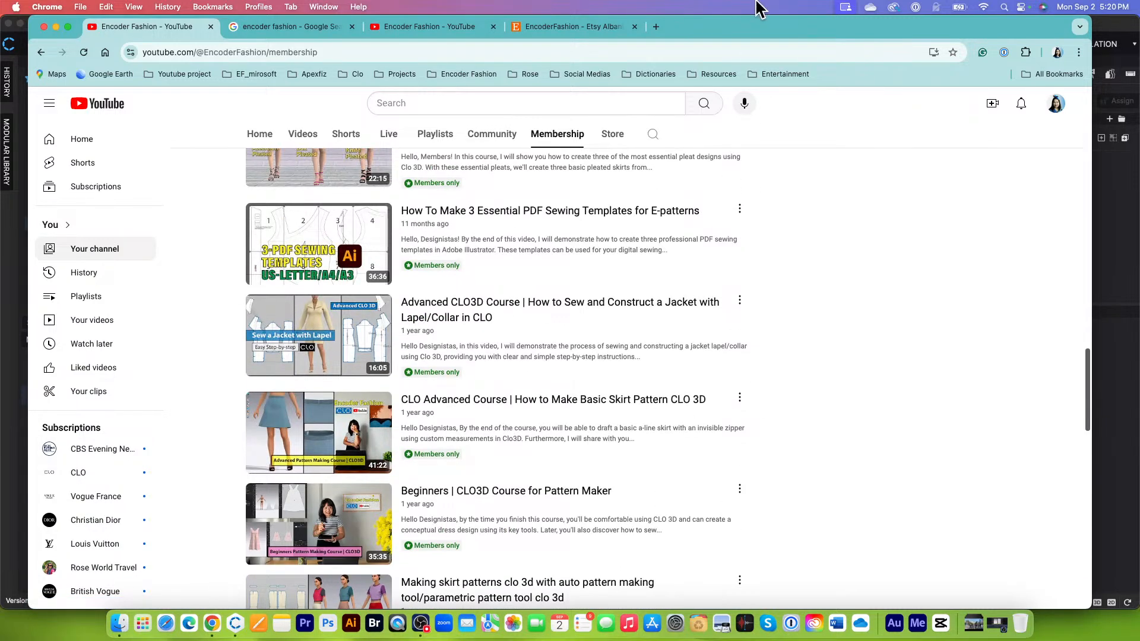
left_click_drag(746, 30, 757, 28)
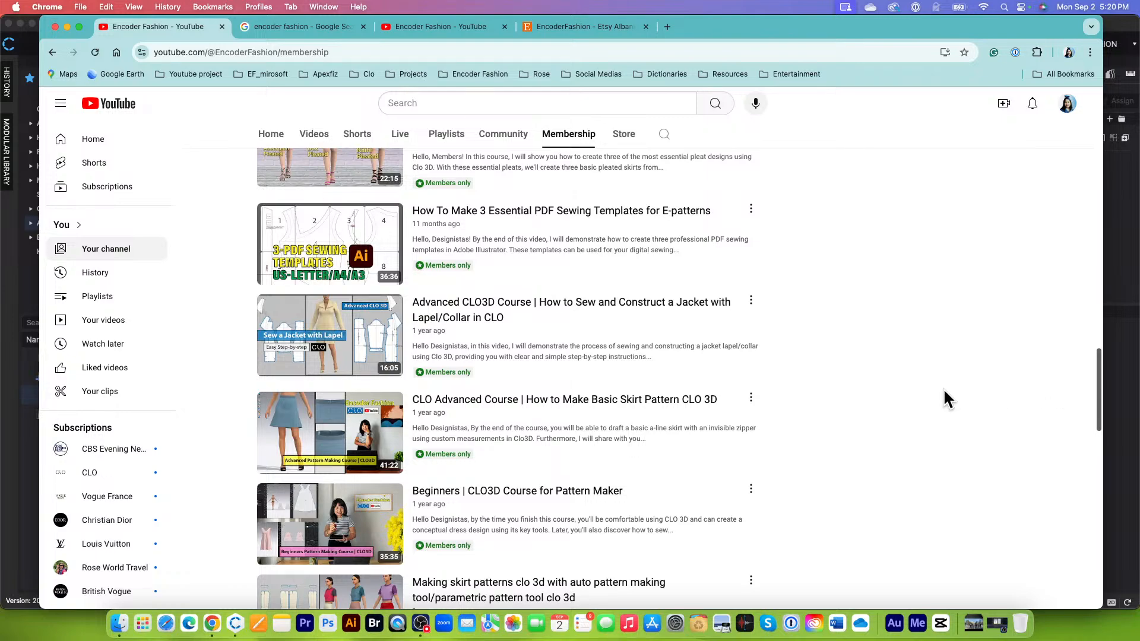
scroll(827, 258, "up", 6)
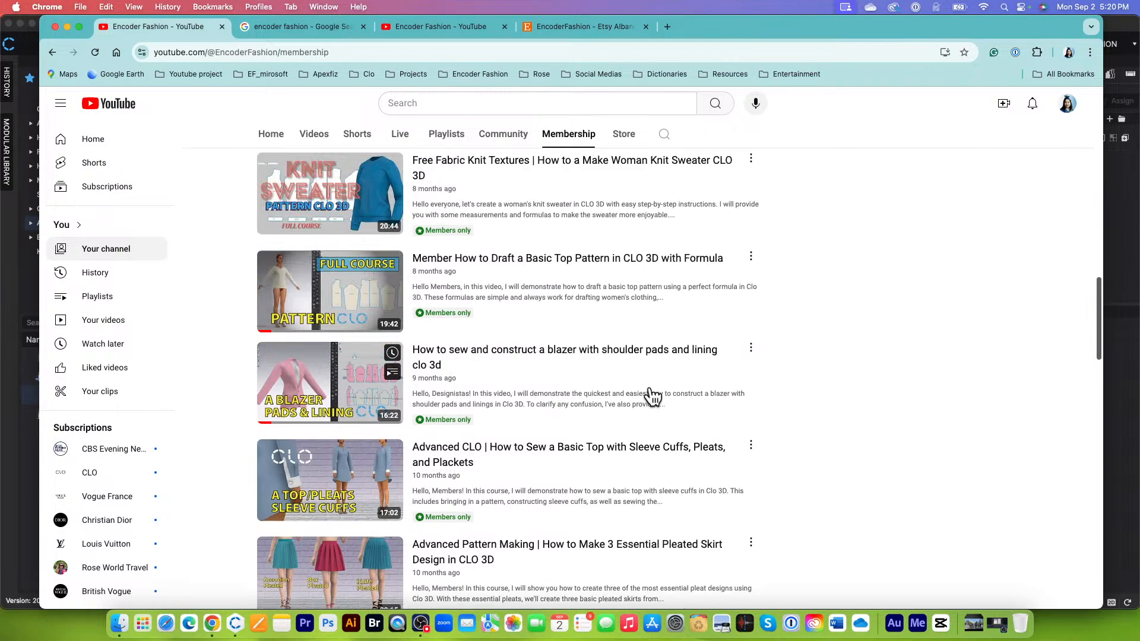
scroll(560, 408, "down", 2)
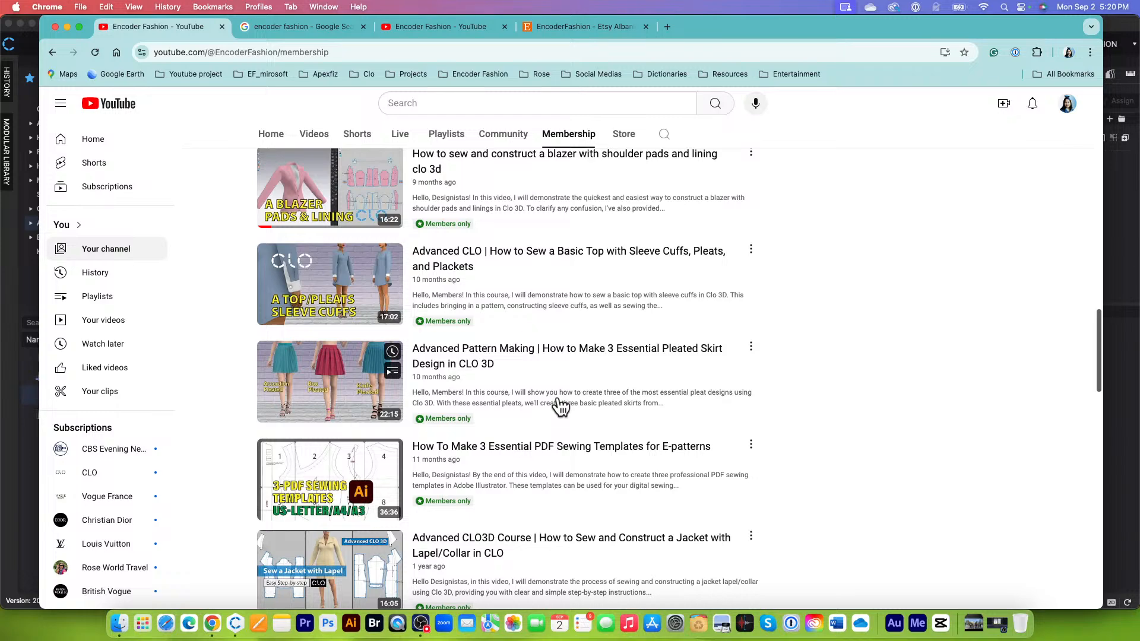
scroll(560, 407, "up", 3)
scroll(565, 405, "down", 12)
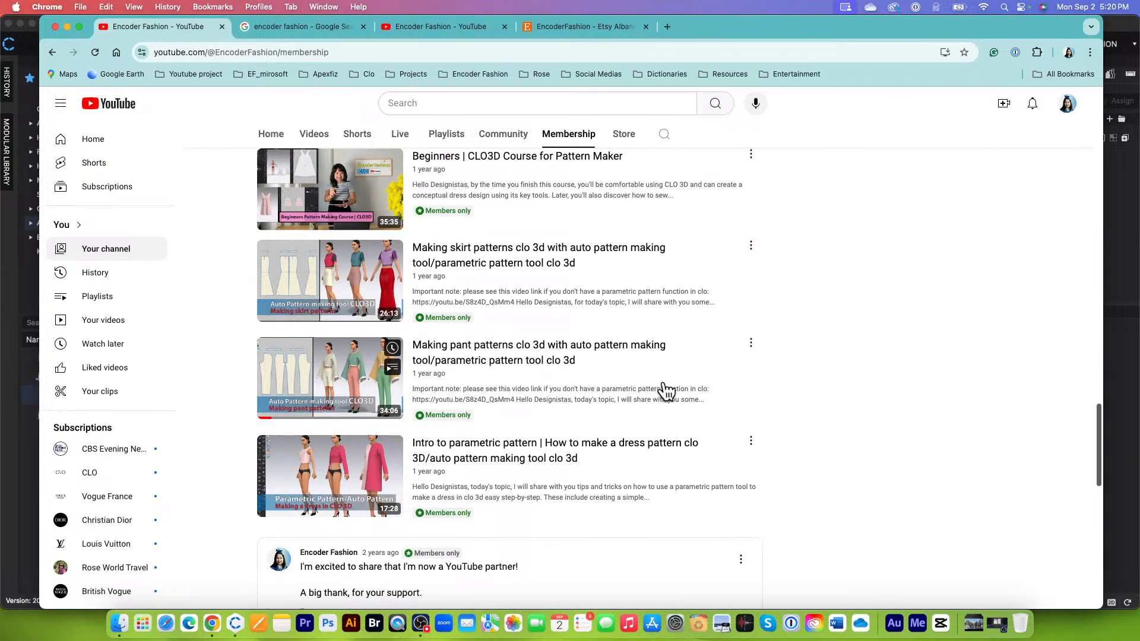
scroll(714, 378, "down", 3)
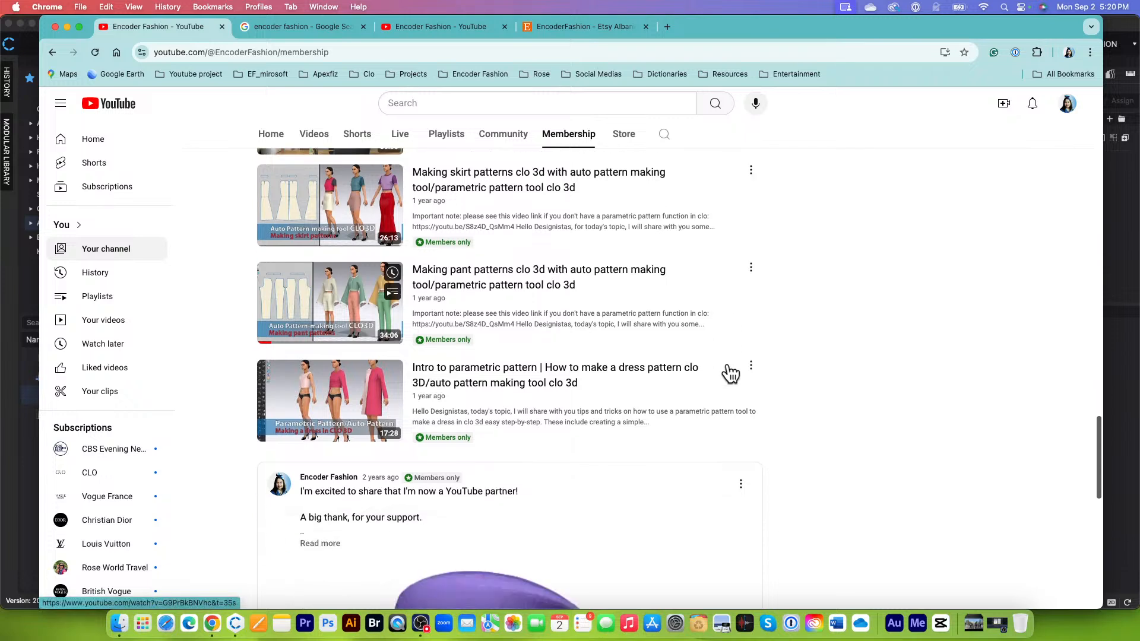
scroll(849, 334, "up", 3)
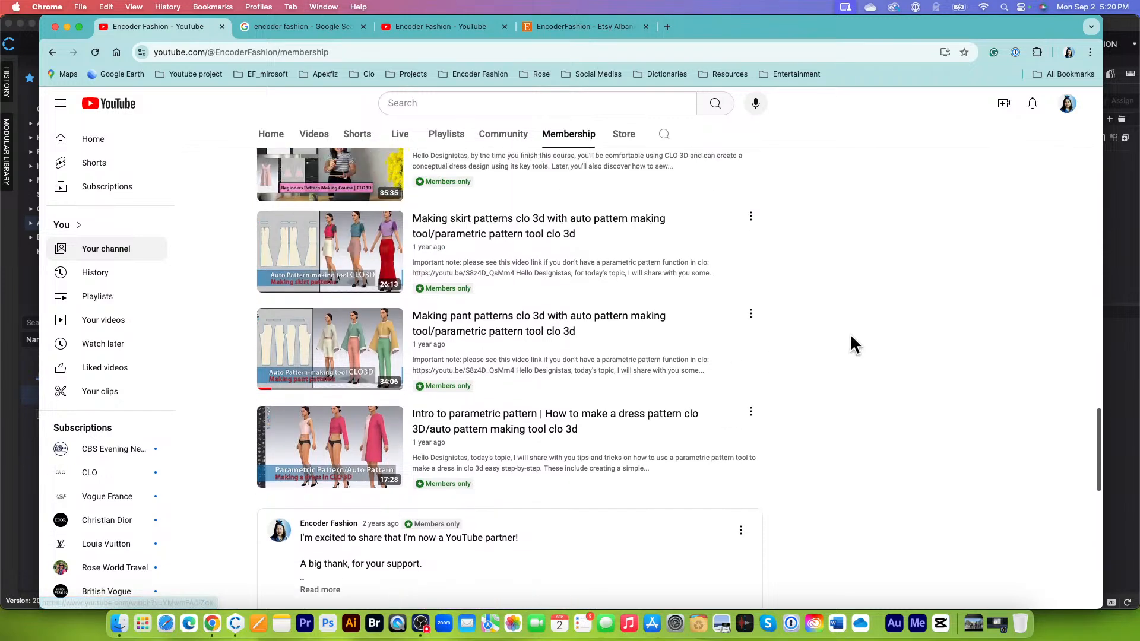
scroll(892, 339, "up", 2)
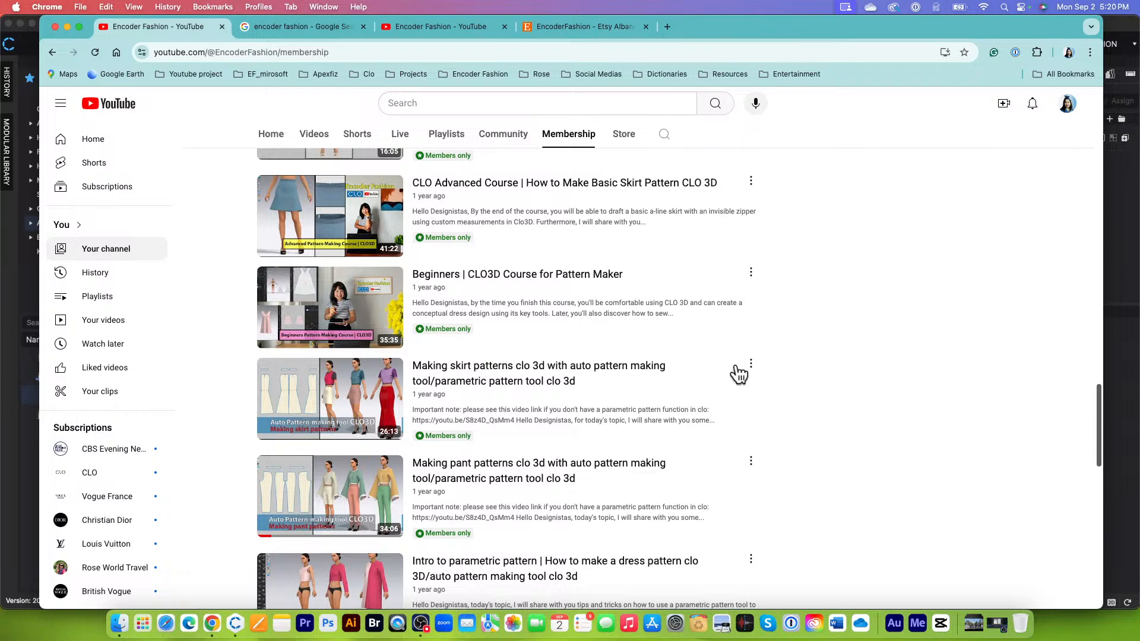
scroll(590, 399, "up", 5)
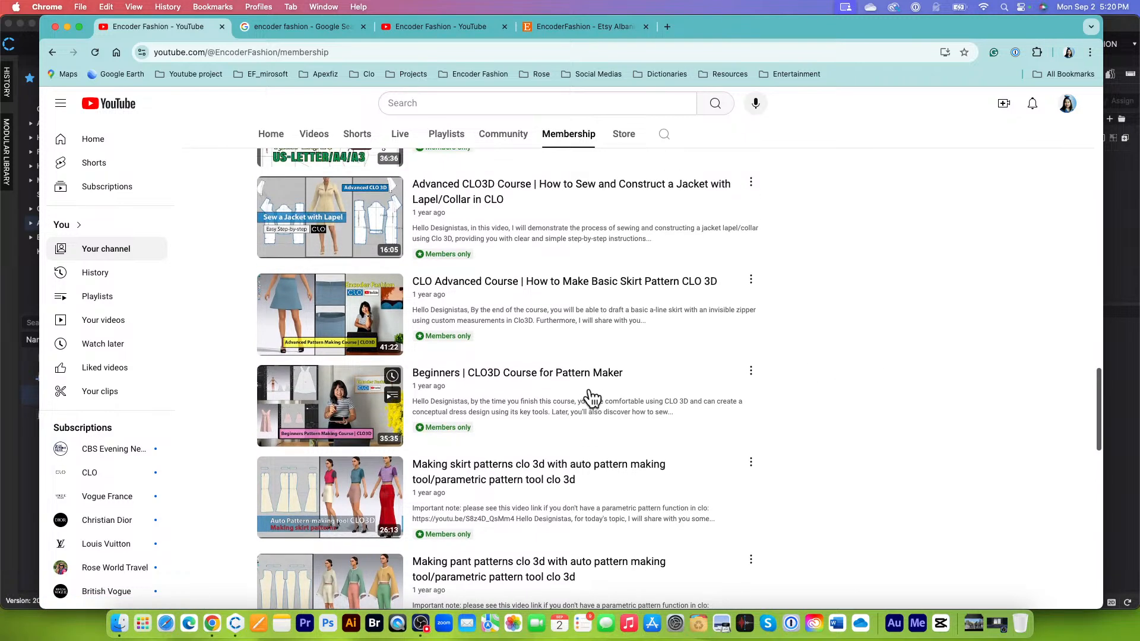
Step: Switch to the EncoderFashion Etsy shop and look through its featured and listed digital fabrics and patterns
left_click(576, 30)
scroll(681, 425, "down", 7)
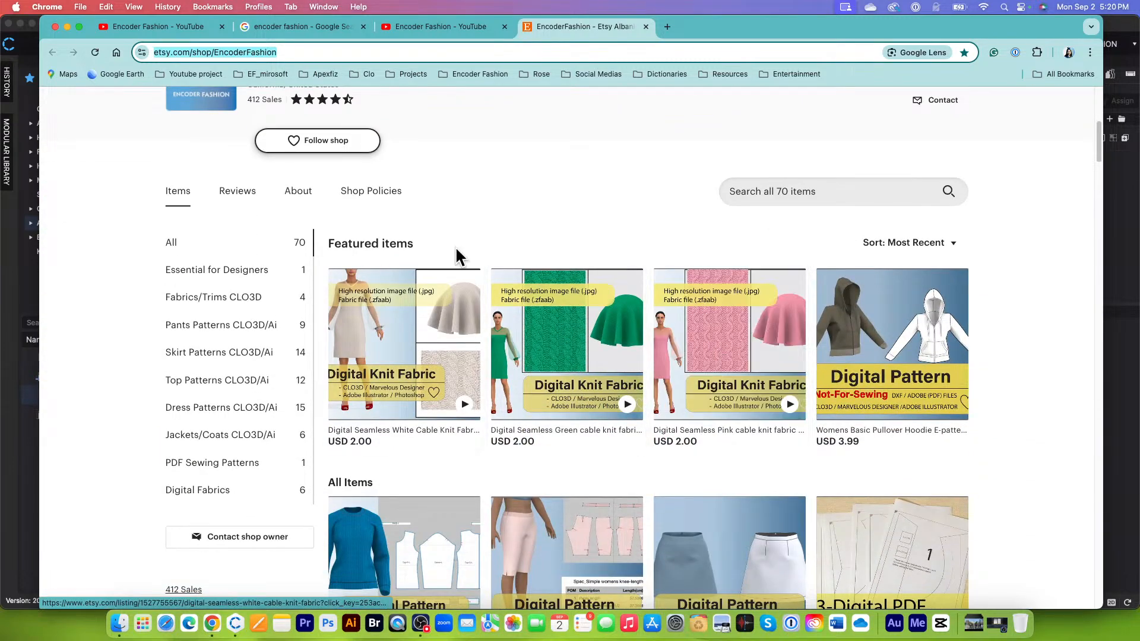
scroll(517, 418, "down", 2)
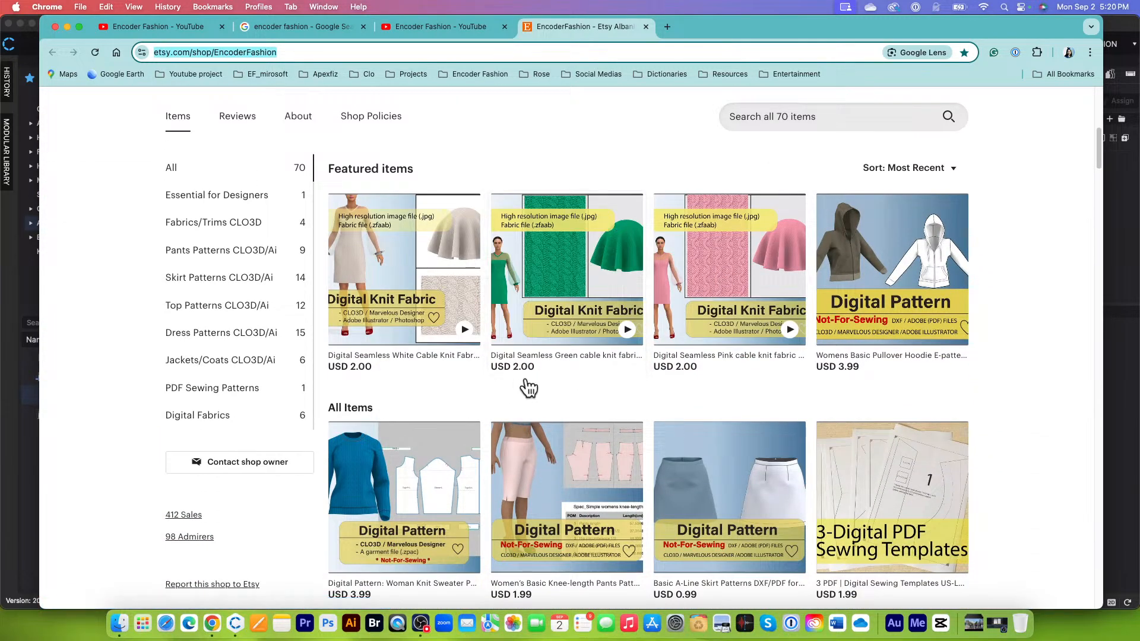
scroll(628, 364, "down", 2)
scroll(637, 362, "up", 2)
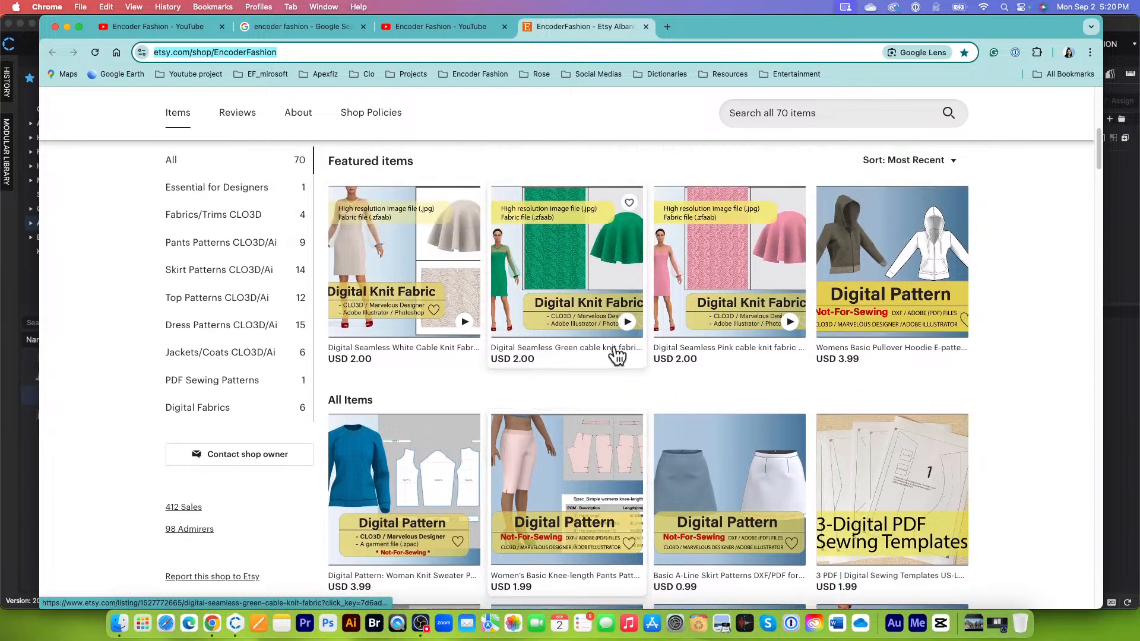
Step: Open the Digital Seamless Green cable knit fabric listing and view its product images
left_click(561, 352)
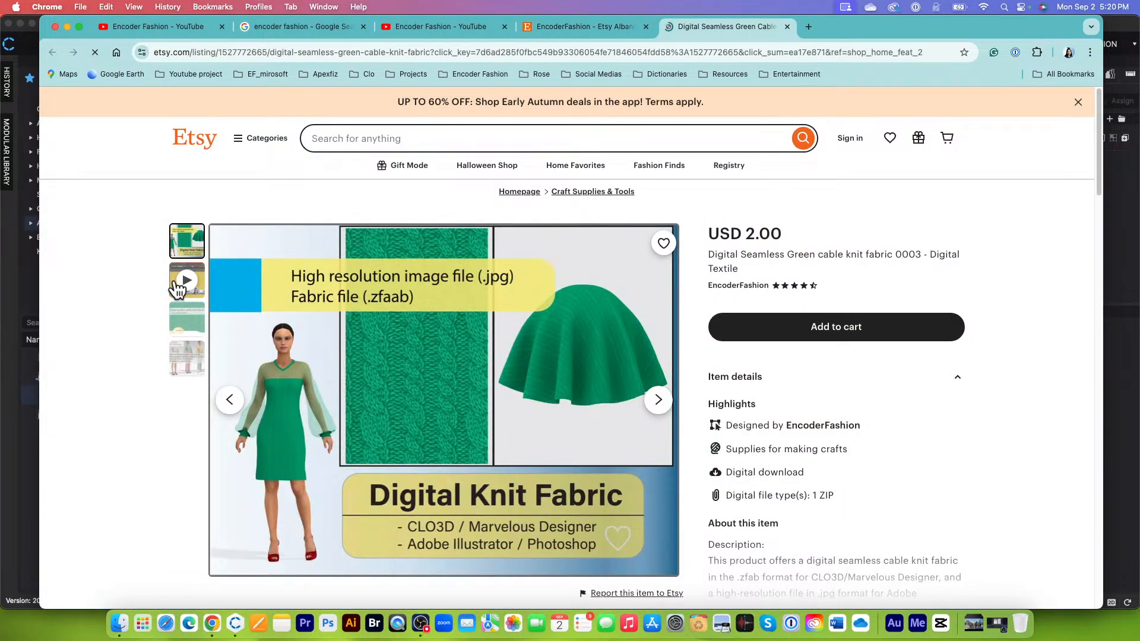
left_click(187, 319)
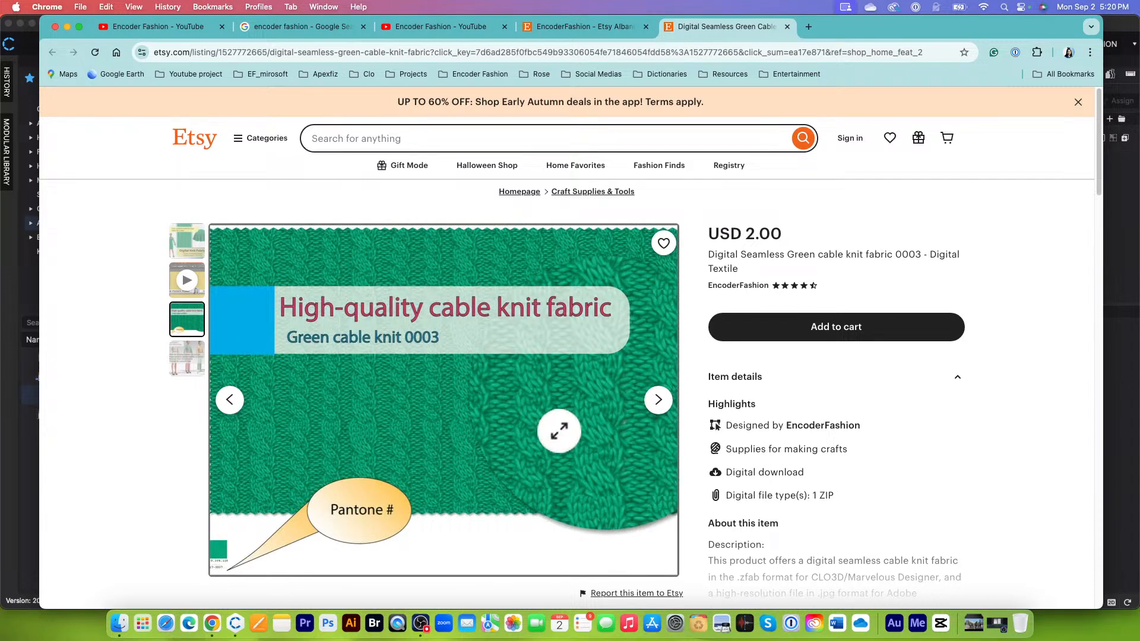
left_click(190, 243)
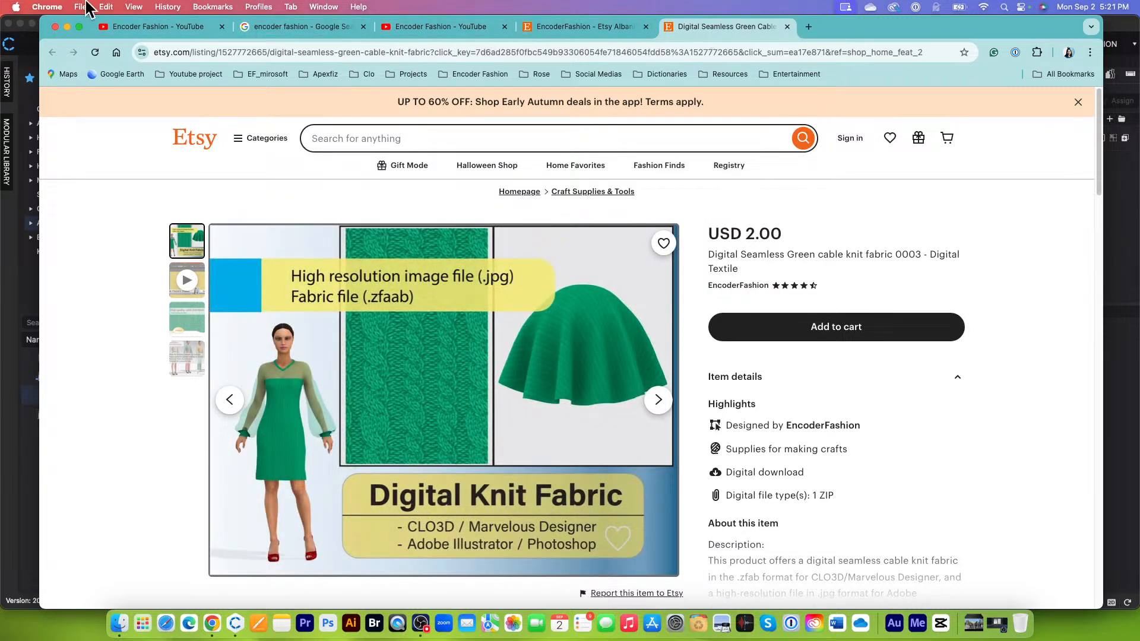
Step: Close the Chrome window to return to CLO and examine the half dress pattern's outline and waist dart in the 2D window
left_click(160, 30)
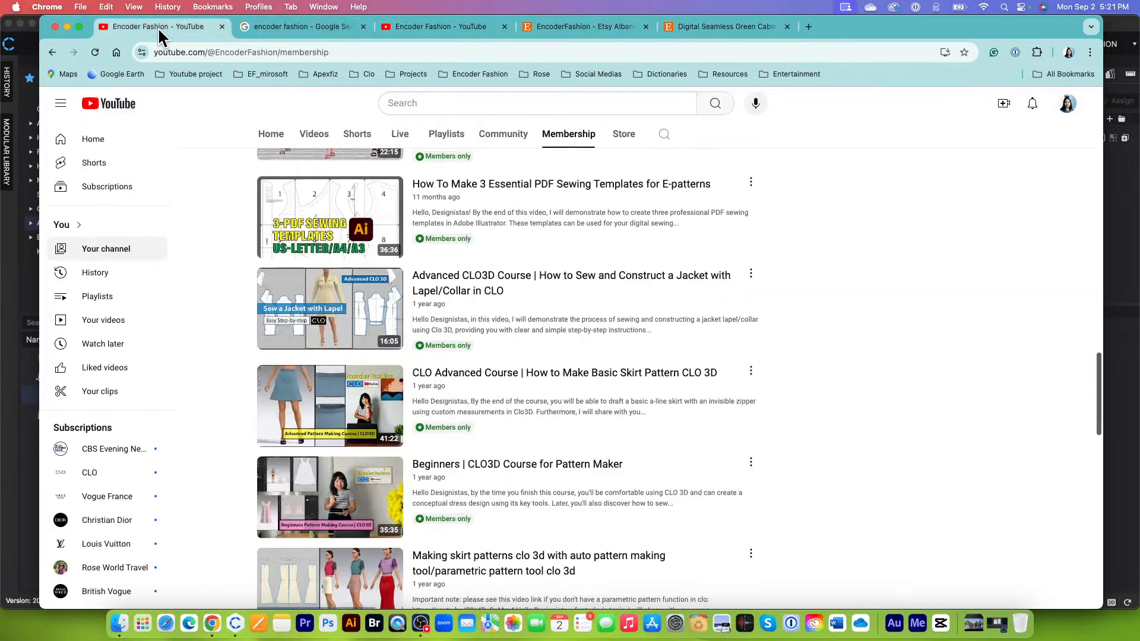
left_click(55, 26)
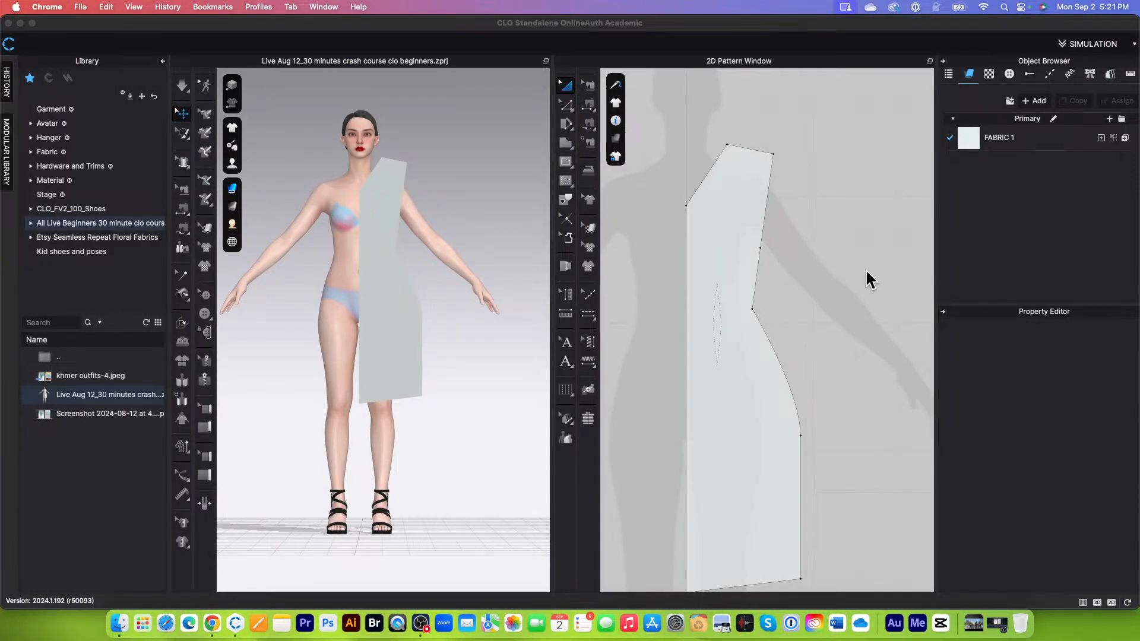
scroll(866, 273, "down", 2)
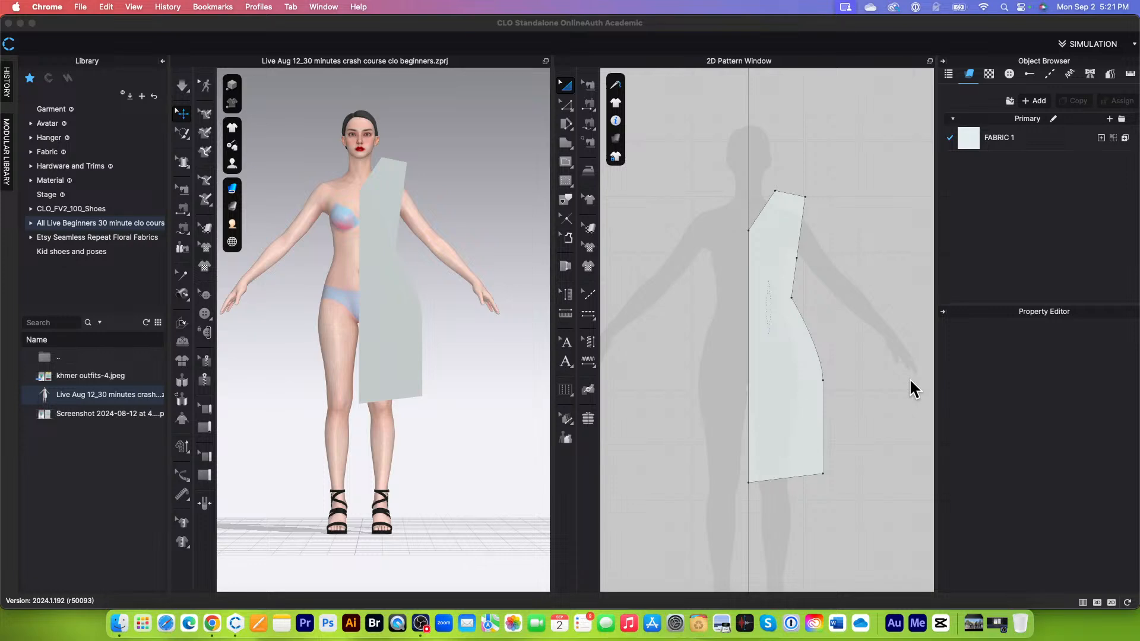
left_click(847, 348)
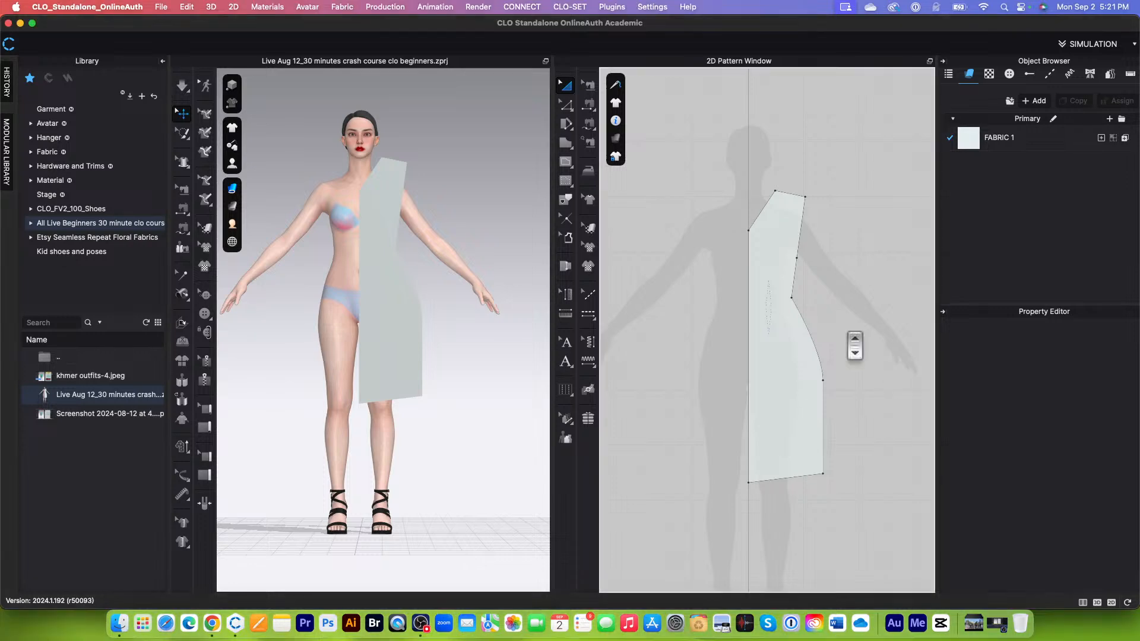
scroll(850, 356, "up", 3)
left_click(795, 210)
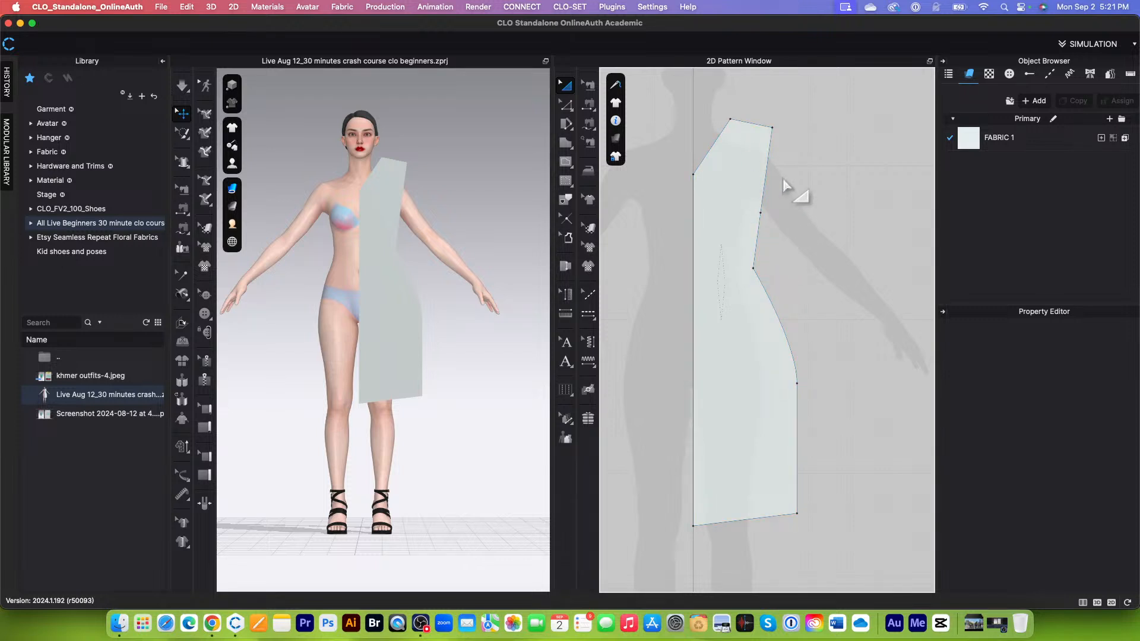
scroll(793, 394, "up", 2)
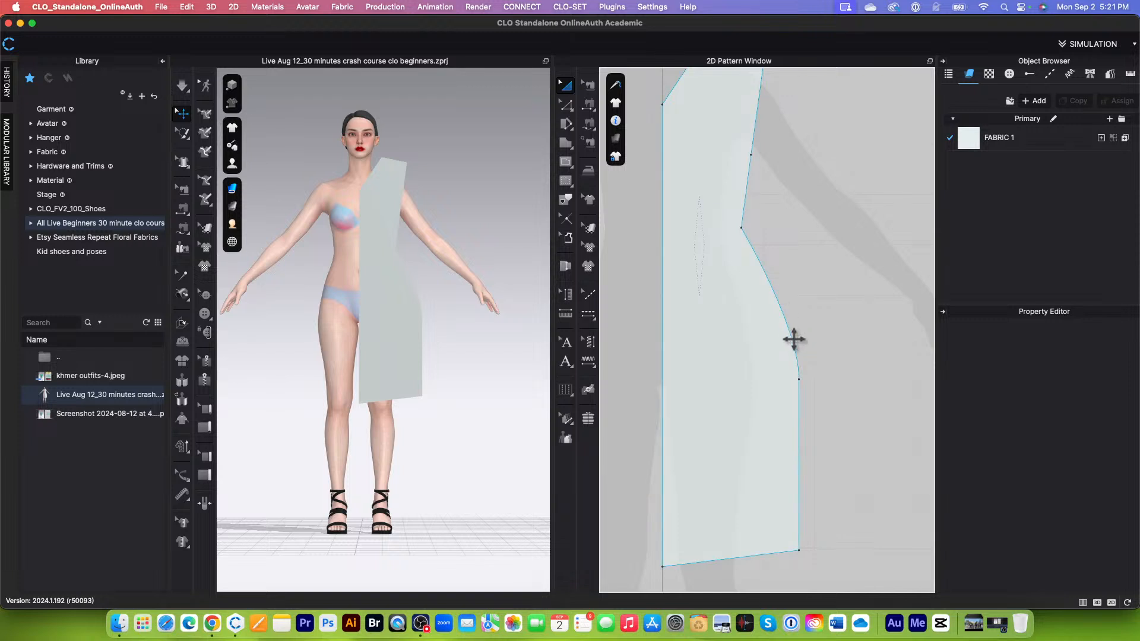
scroll(808, 389, "down", 1)
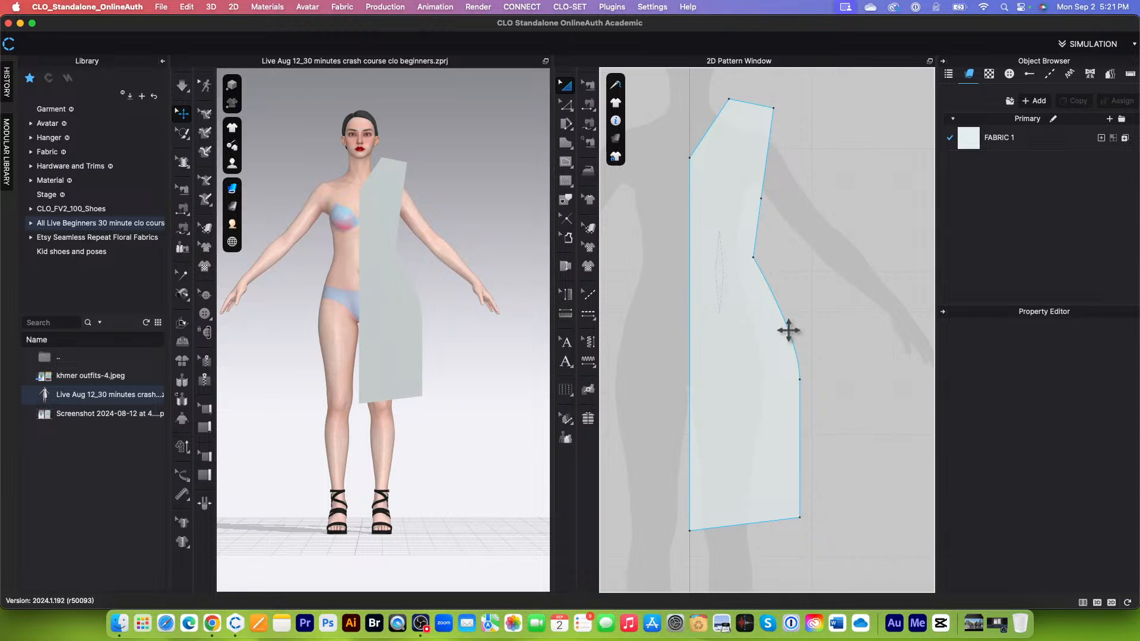
Step: Add a point about midway along the curved side seam between waist and hip with Add Point/Split Line
left_click(567, 106)
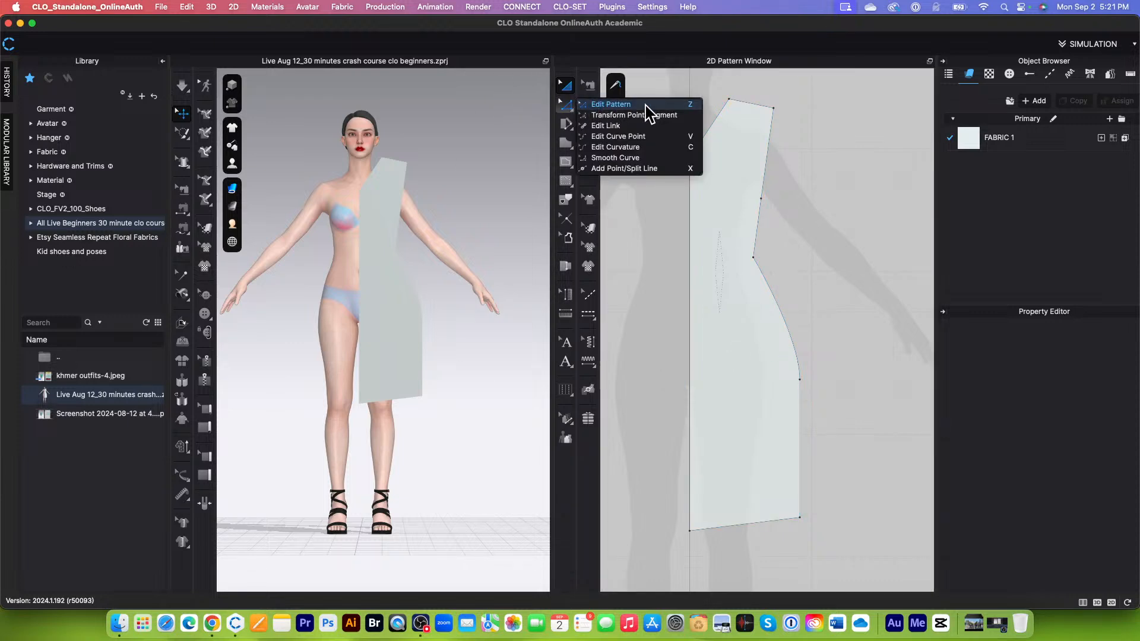
left_click(568, 106)
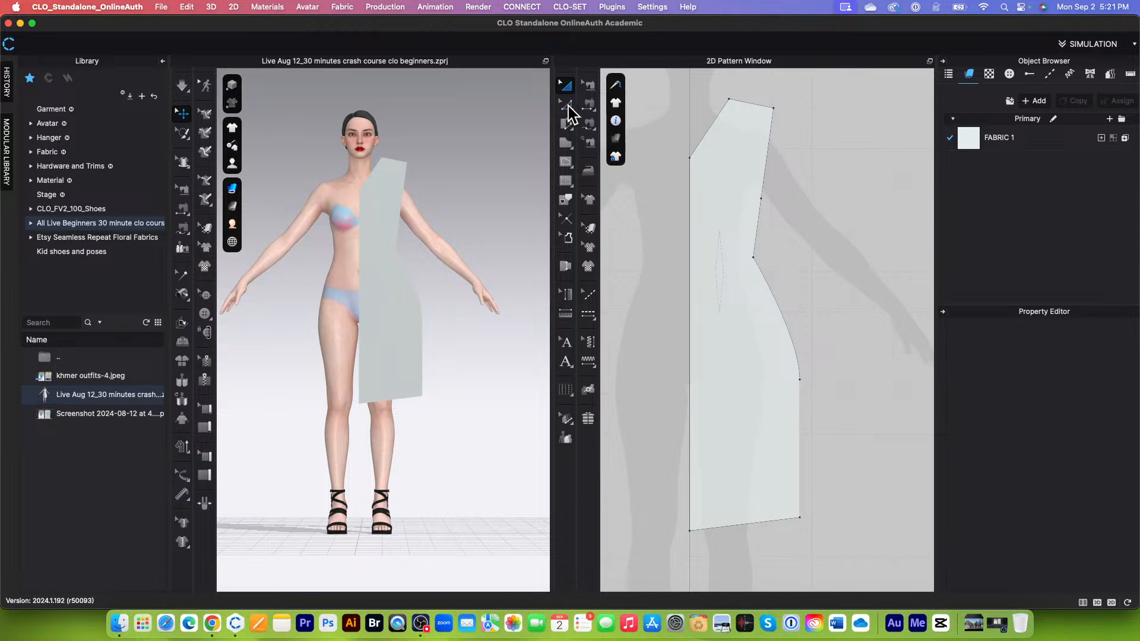
left_click(568, 107)
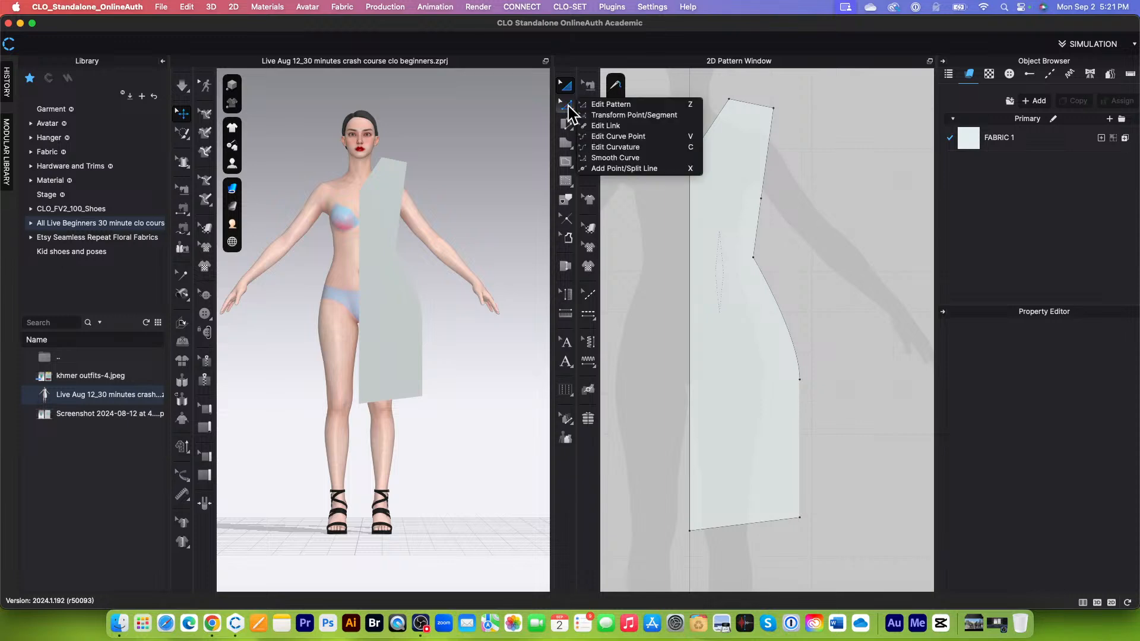
left_click(633, 169)
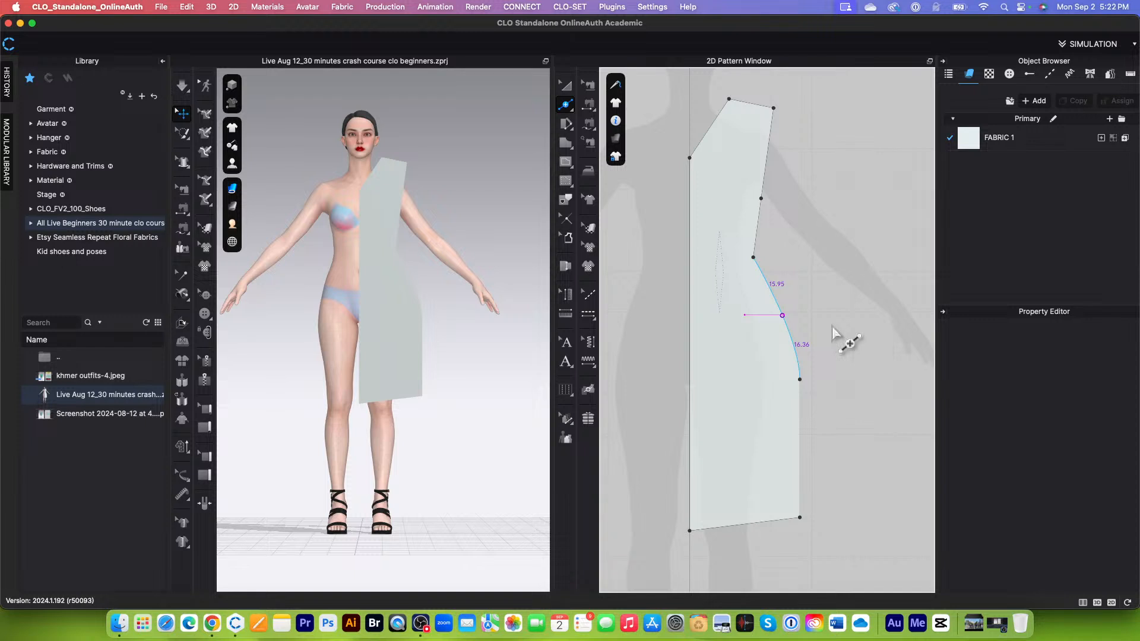
left_click(807, 324)
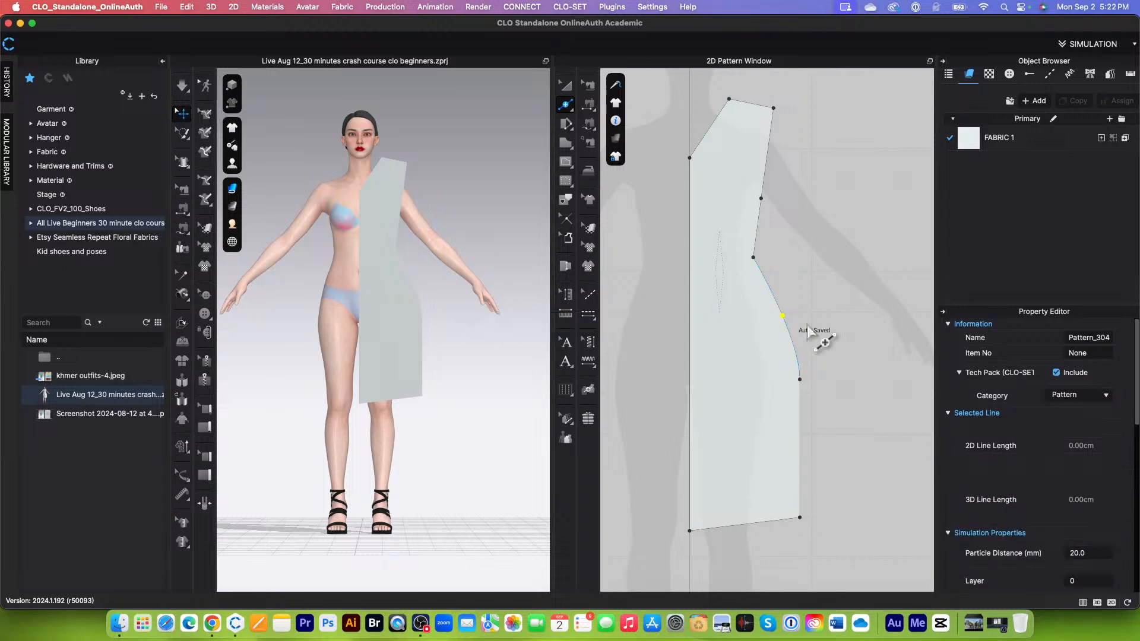
left_click(807, 325)
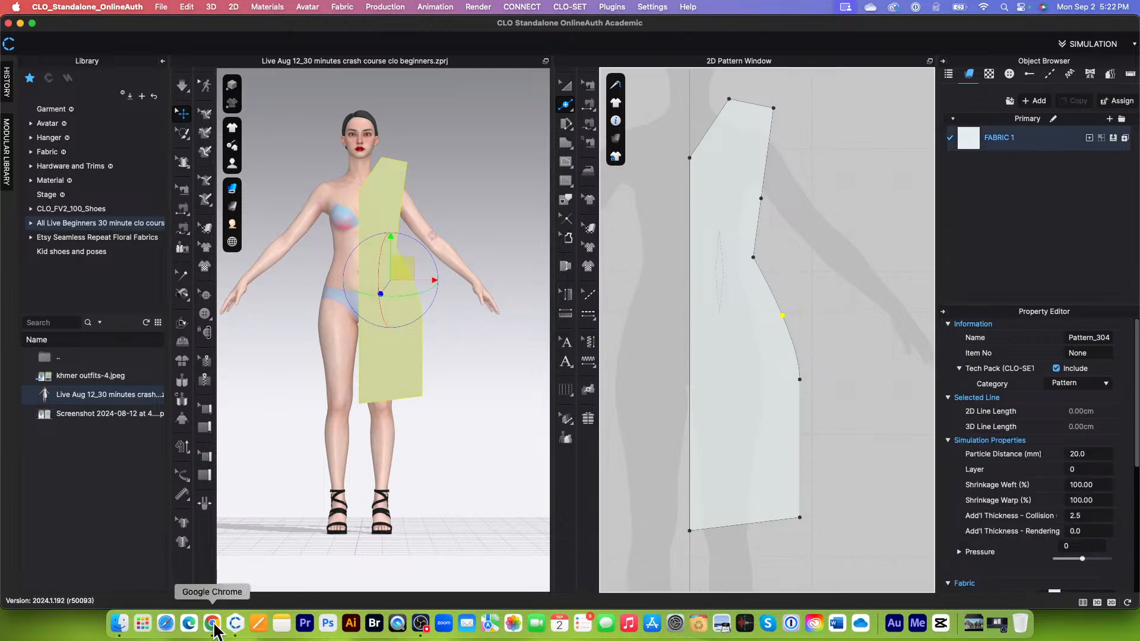
right_click(212, 623)
left_click(215, 599)
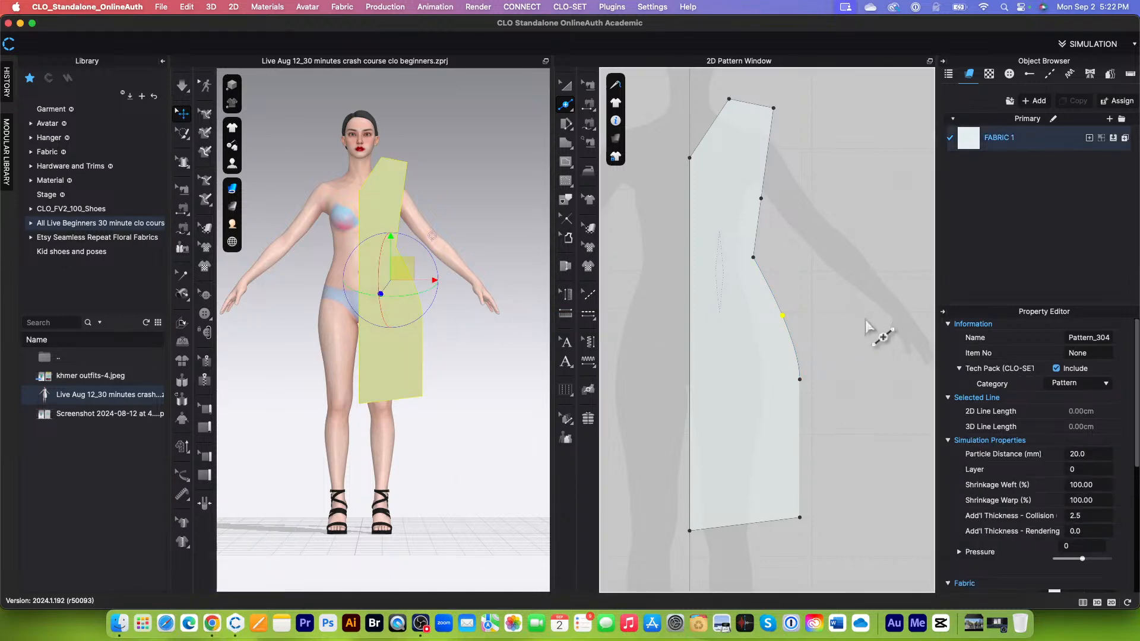
right_click(790, 319)
left_click(827, 303)
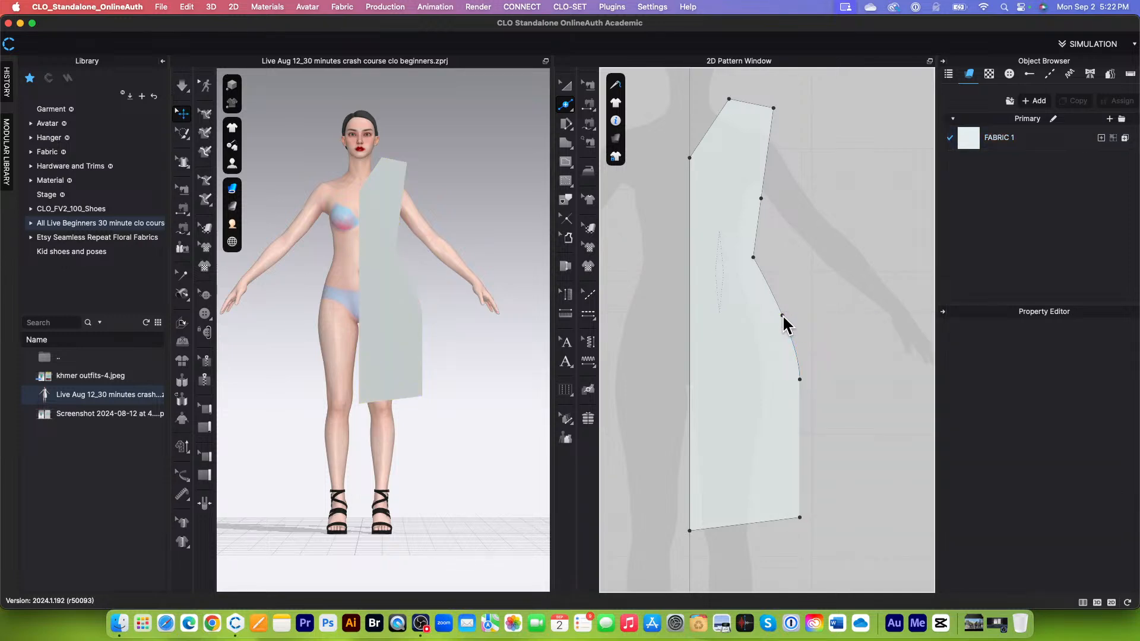
Step: With Edit Pattern, move the new side-seam point slightly outward and delete the lower hip point beneath it
left_click(565, 105)
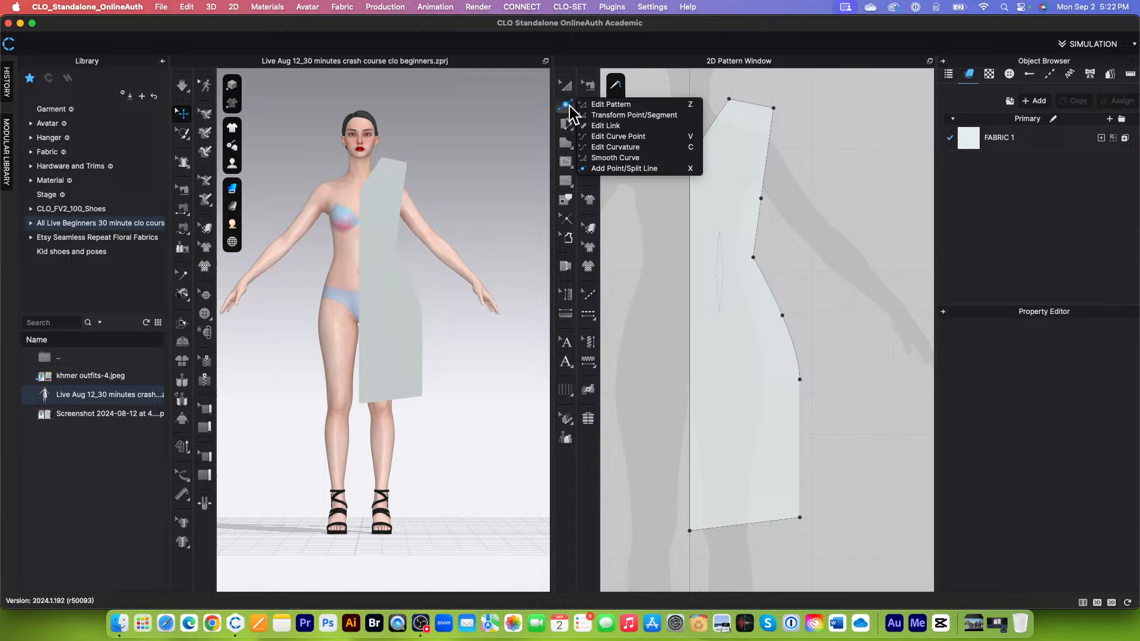
left_click(632, 107)
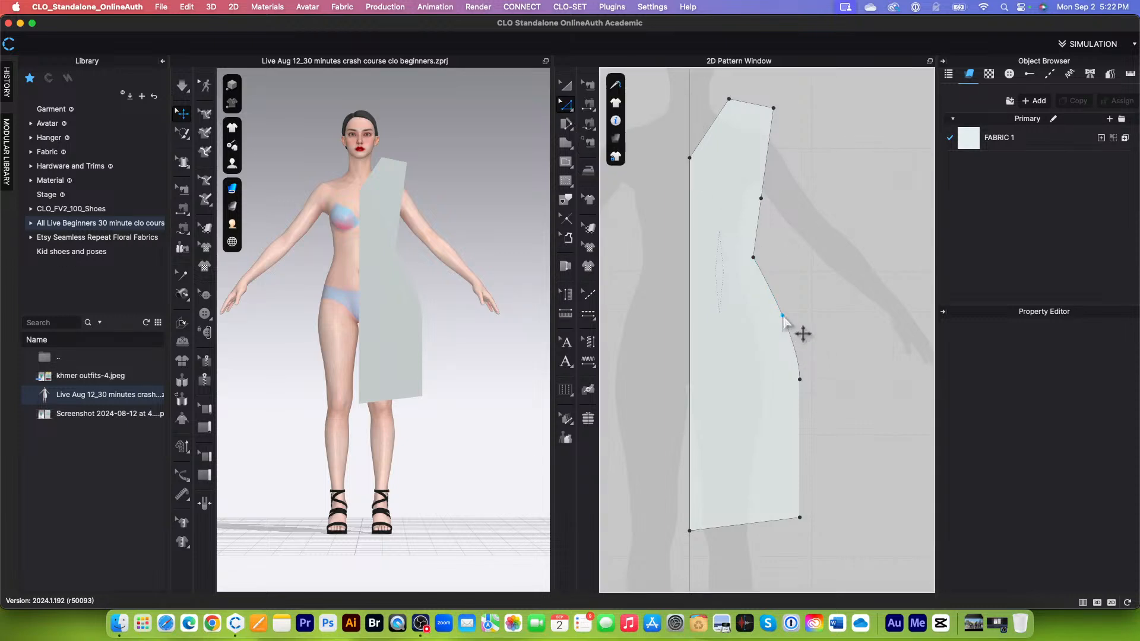
left_click(783, 317)
left_click_drag(783, 316, 785, 316)
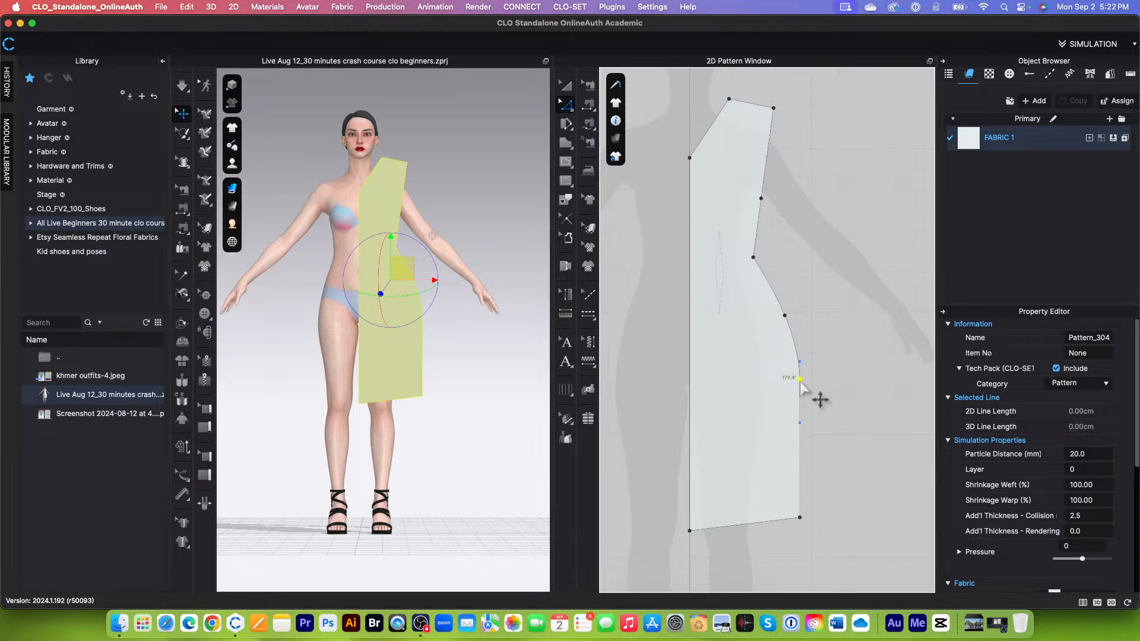
key("Delete")
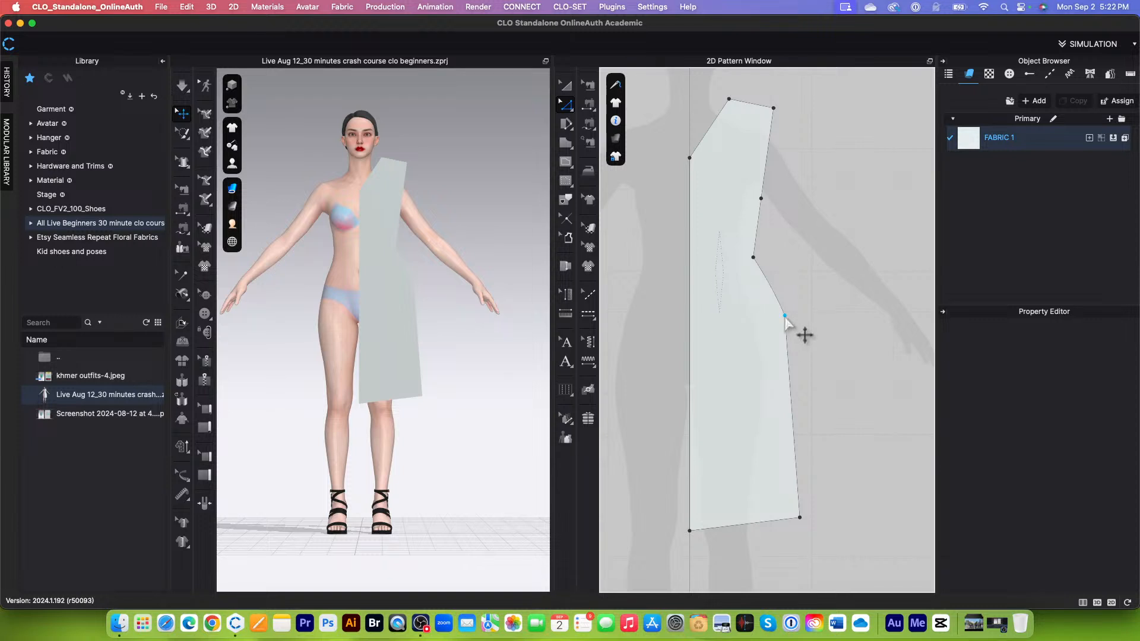
Step: Activate Transform Pattern and turn on Show Ruler for the 2D pattern window
scroll(758, 344, "down", 1)
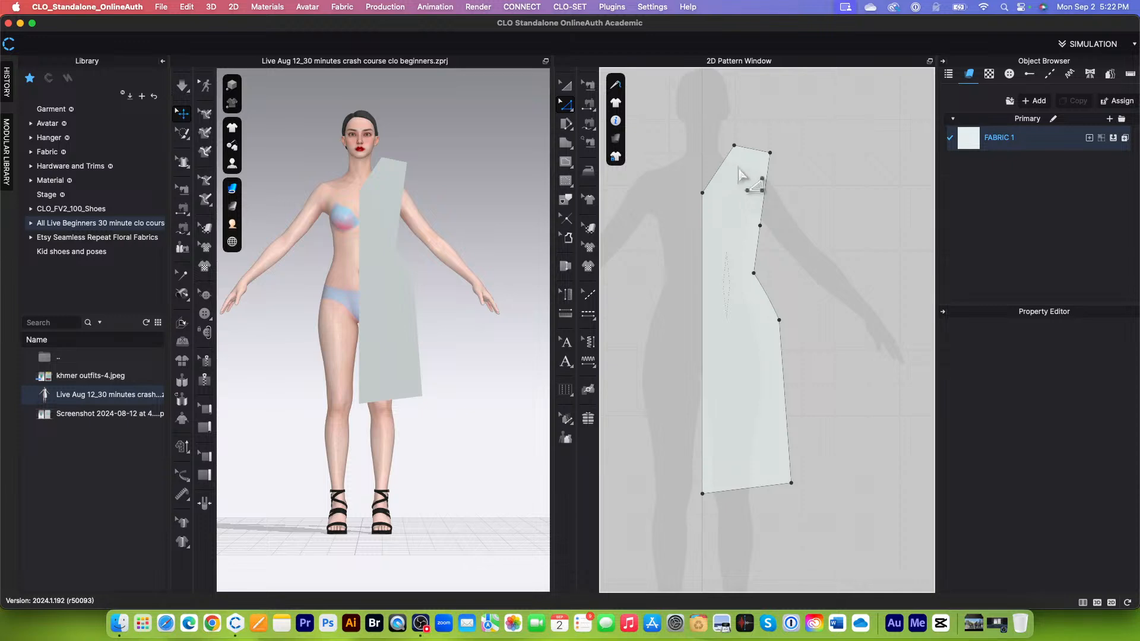
left_click(568, 88)
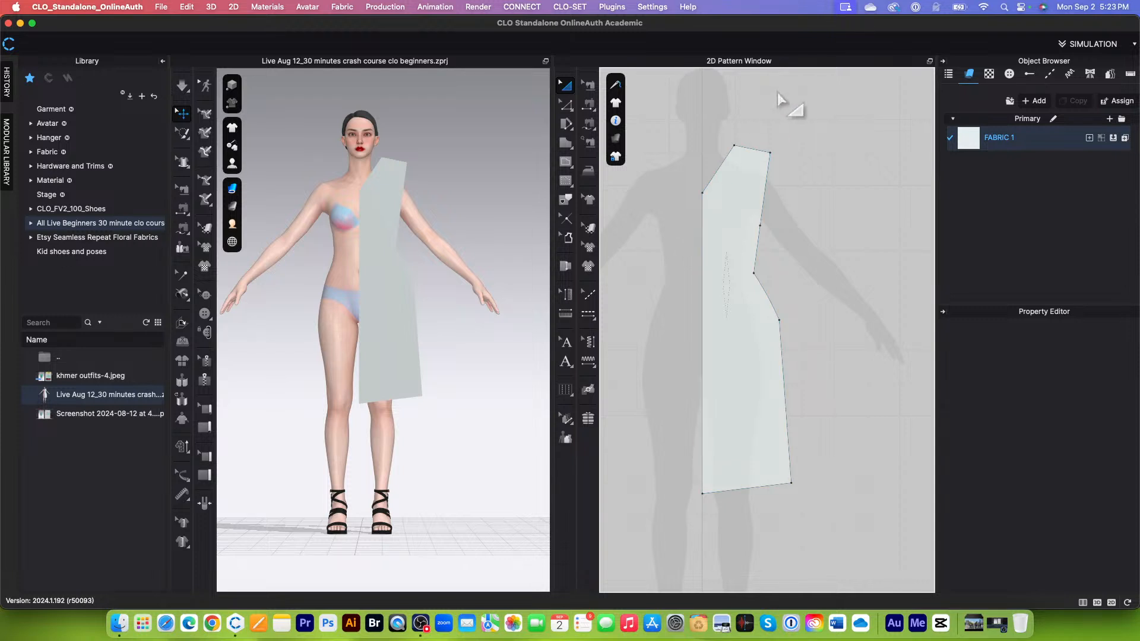
left_click(566, 86)
mouse_move(617, 121)
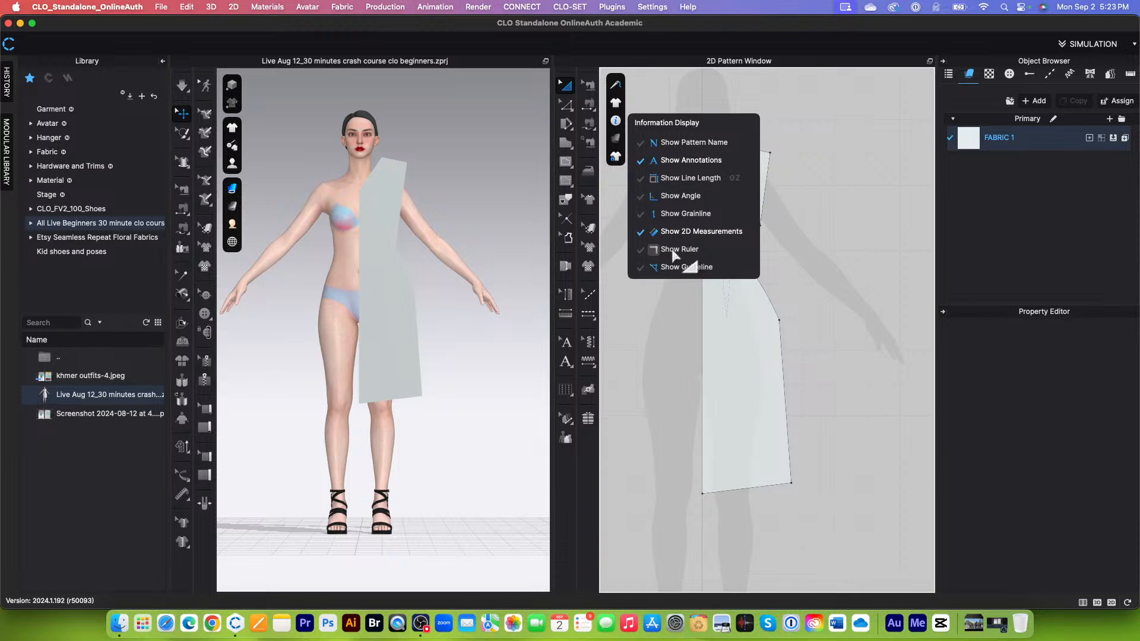
left_click(674, 252)
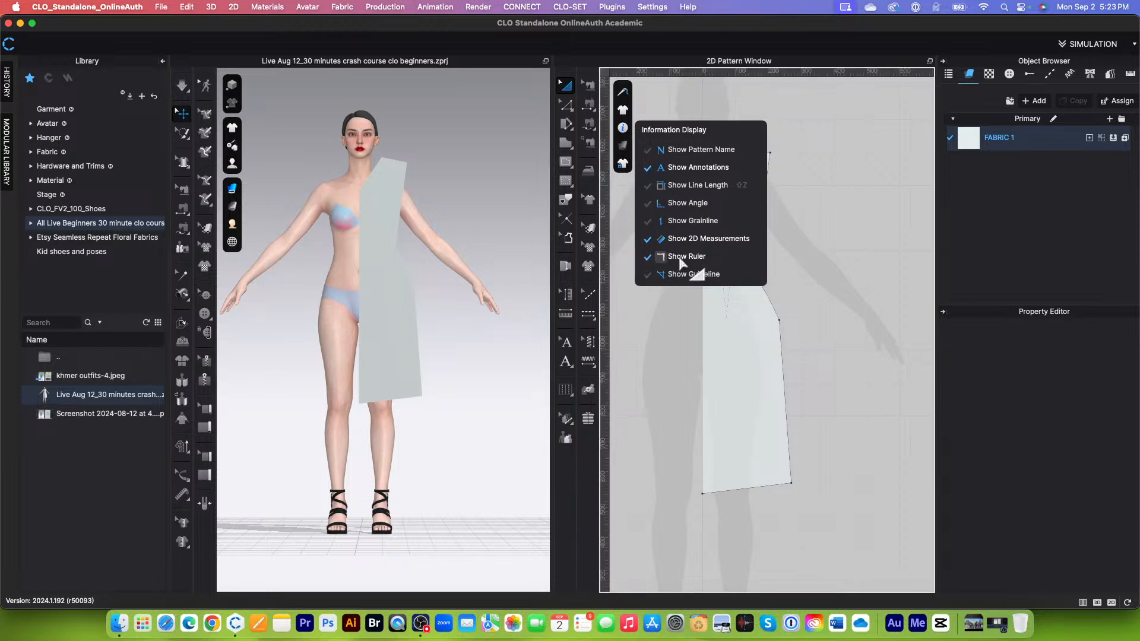
scroll(770, 303, "down", 5)
scroll(784, 386, "up", 3)
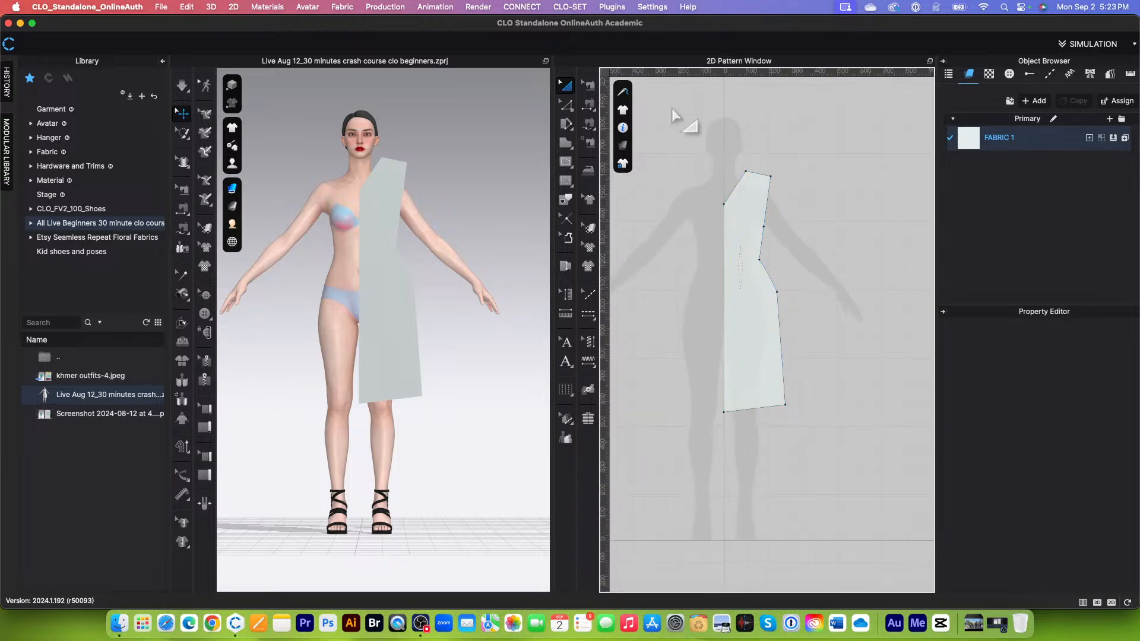
left_click(735, 326)
scroll(735, 340, "down", 2)
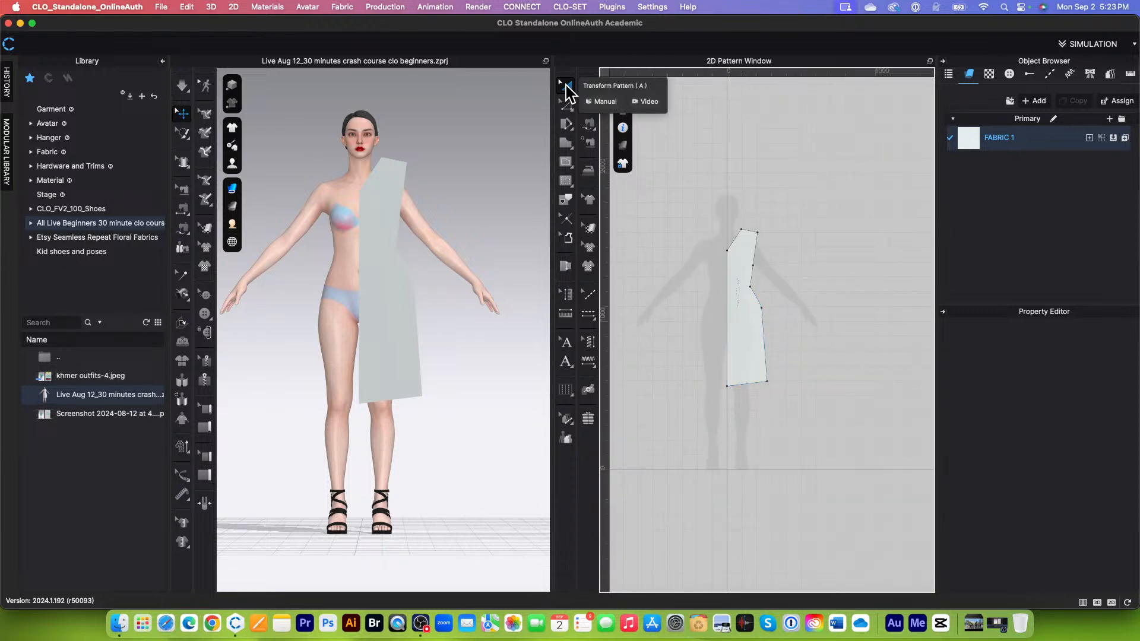
Step: Place a vertical guideline along the pattern's centre front and a horizontal guideline at its shoulder point
left_click(567, 106)
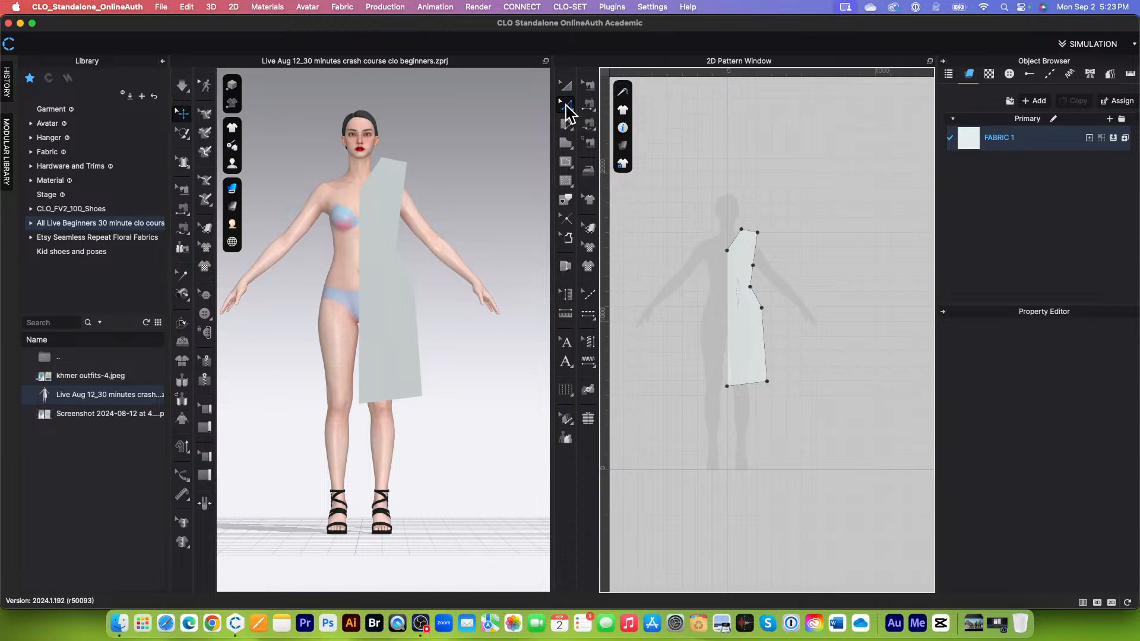
left_click(566, 144)
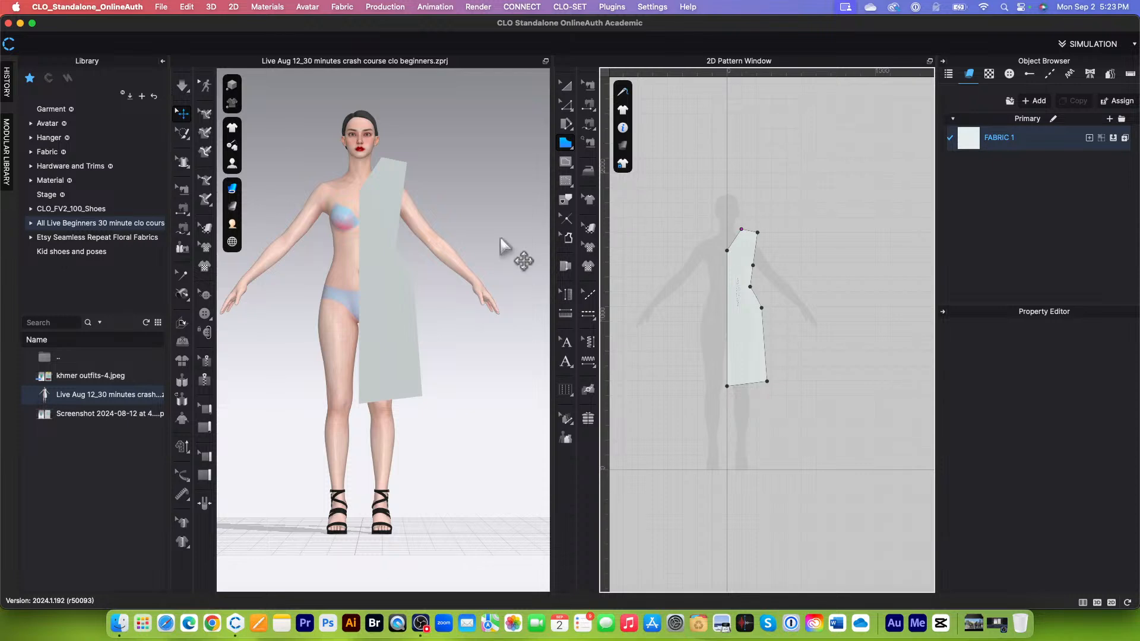
left_click(568, 88)
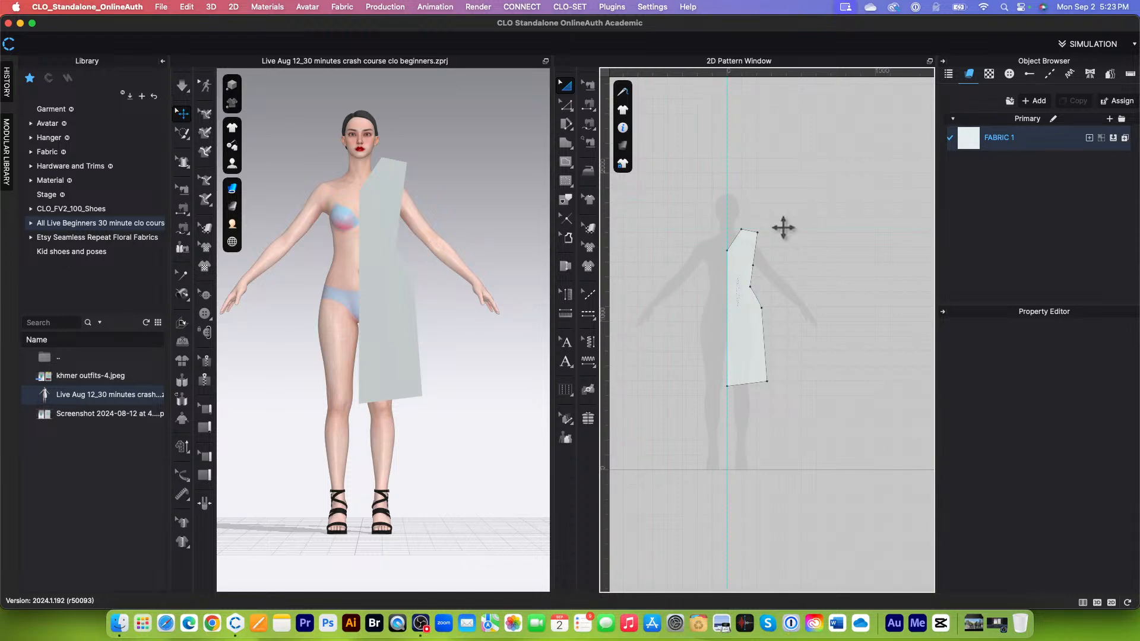
Step: Return to Transform Pattern and delete all guidelines from the 2D pattern window
left_click(566, 106)
left_click(624, 114)
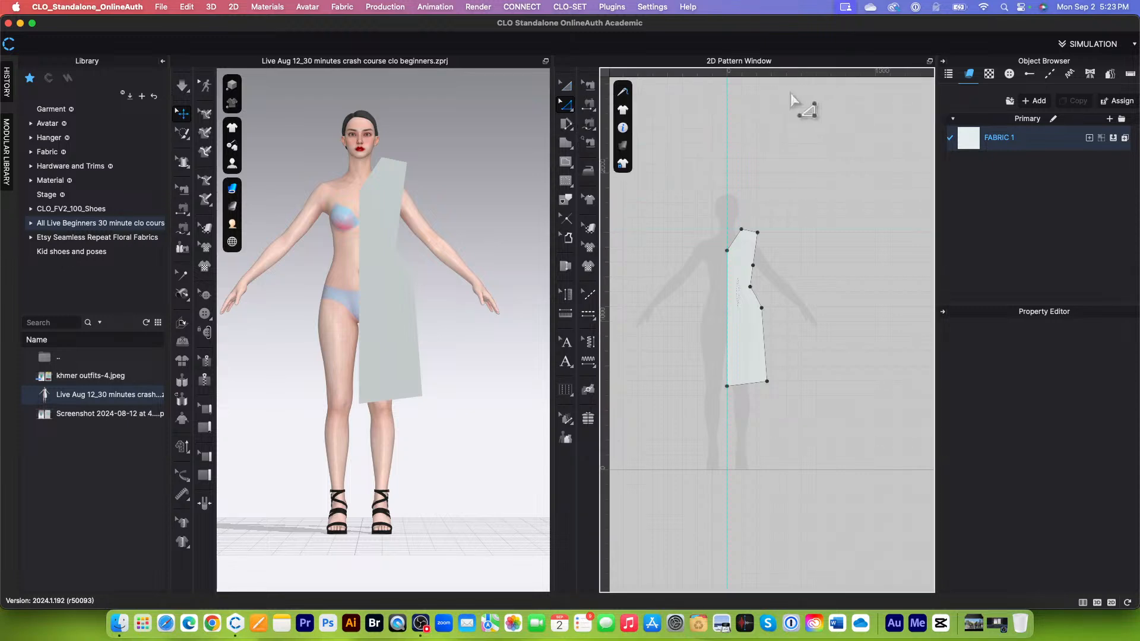
left_click(566, 161)
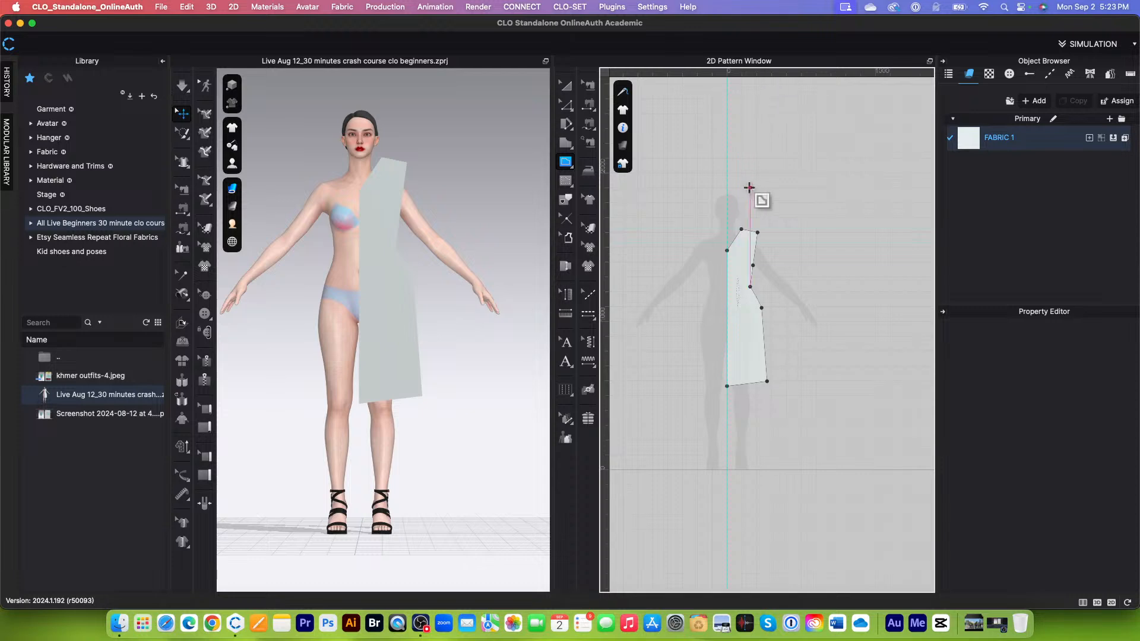
left_click(566, 87)
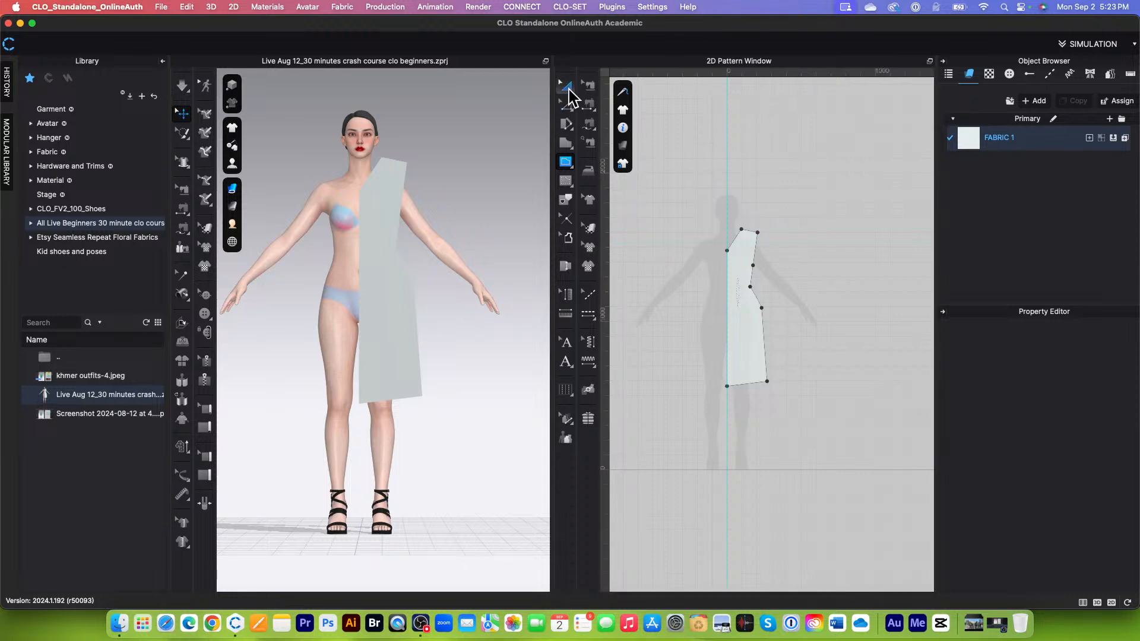
right_click(801, 229)
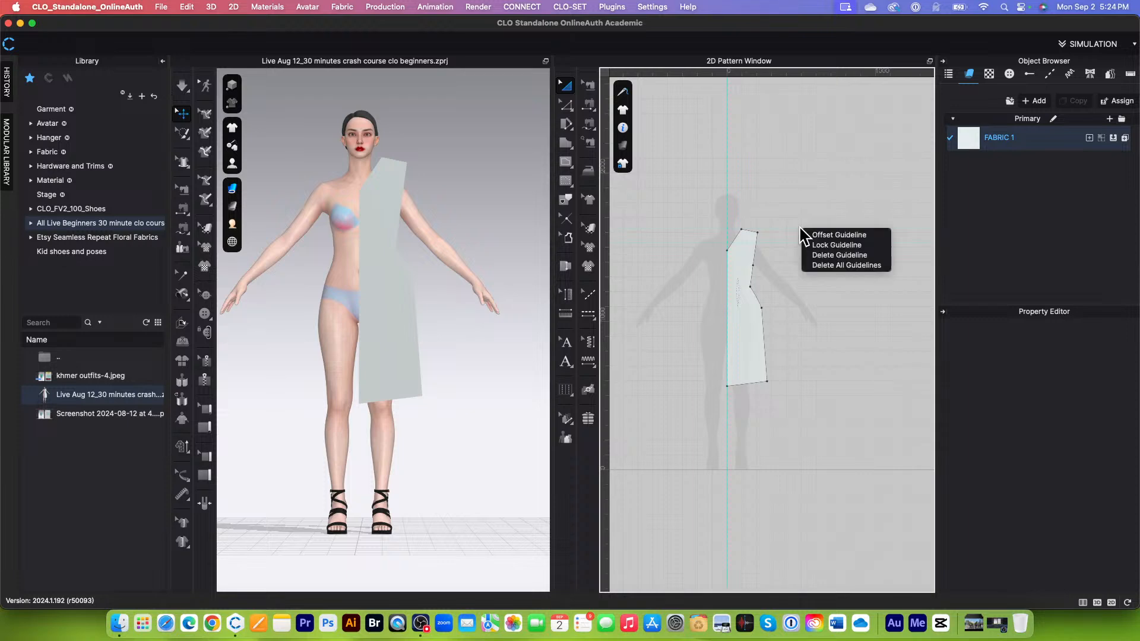
left_click(846, 265)
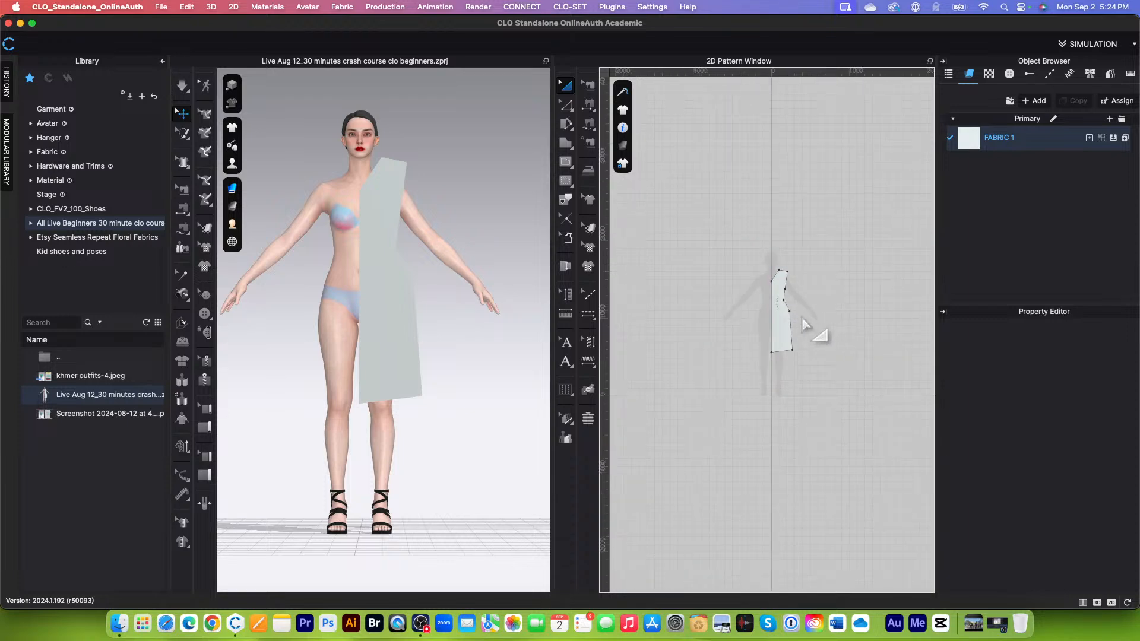
scroll(830, 328, "up", 3)
scroll(829, 354, "up", 2)
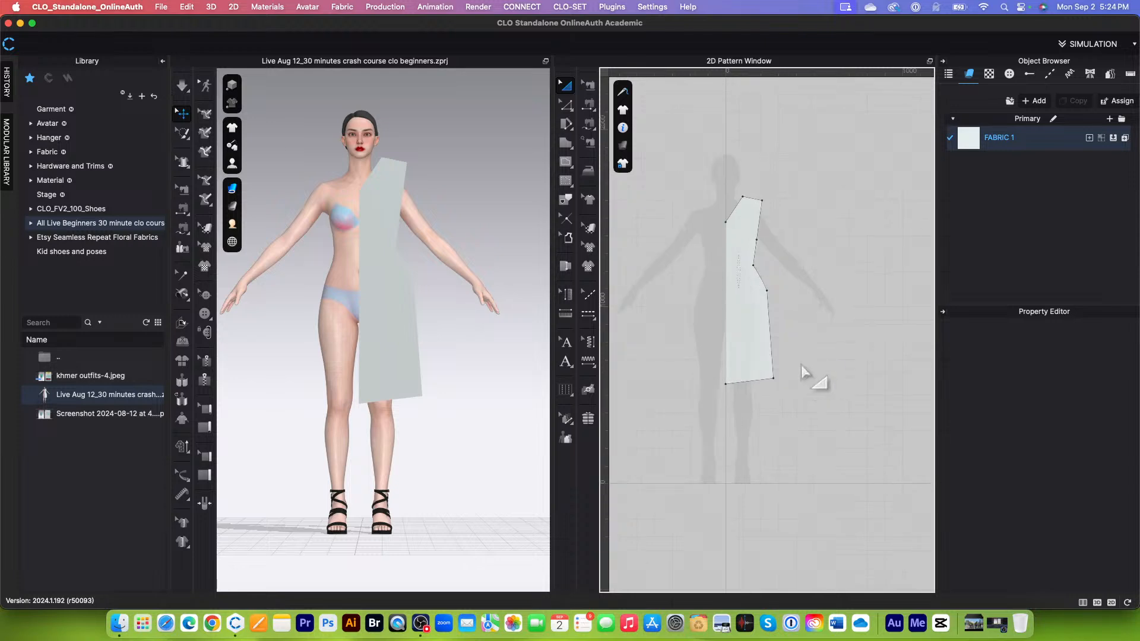
scroll(778, 279, "up", 3)
scroll(783, 279, "down", 3)
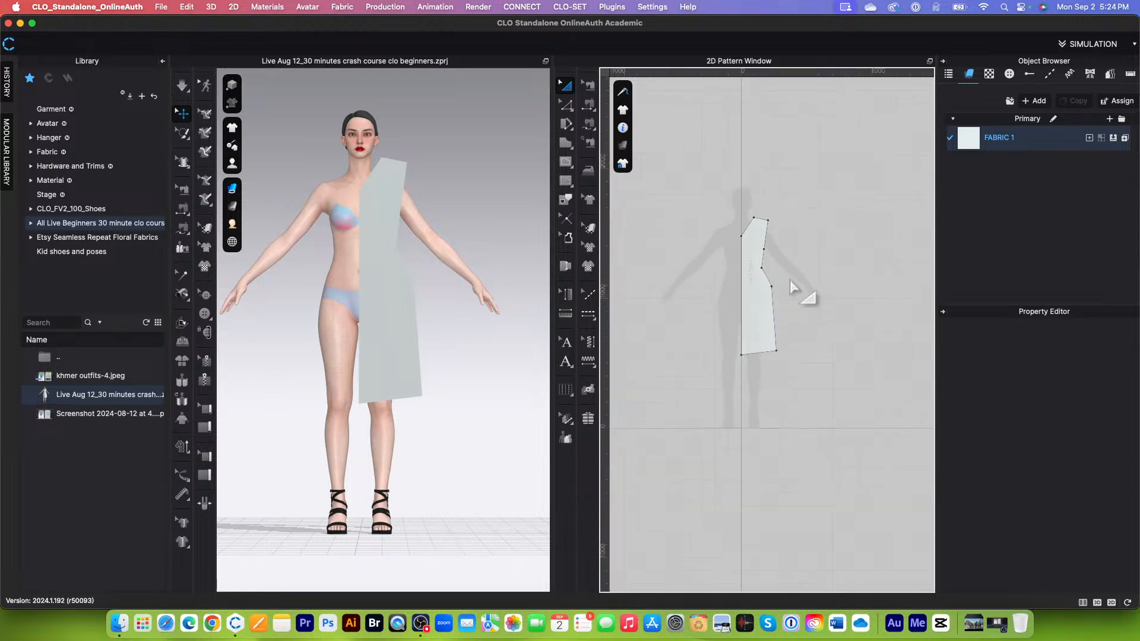
scroll(782, 260, "up", 1)
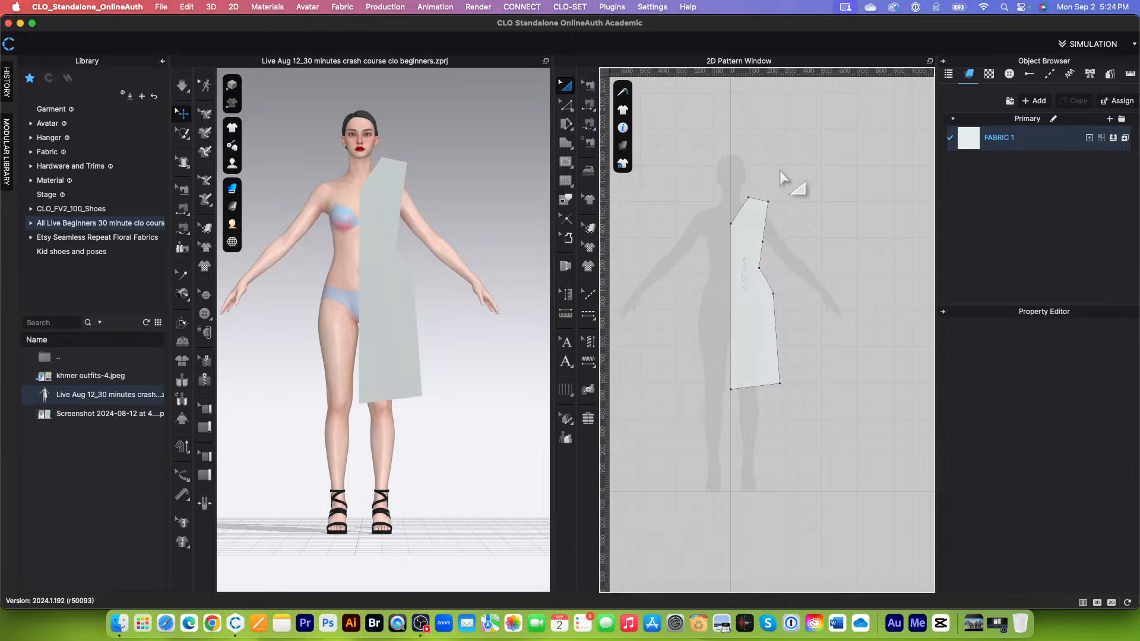
left_click(761, 307)
scroll(761, 307, "down", 1)
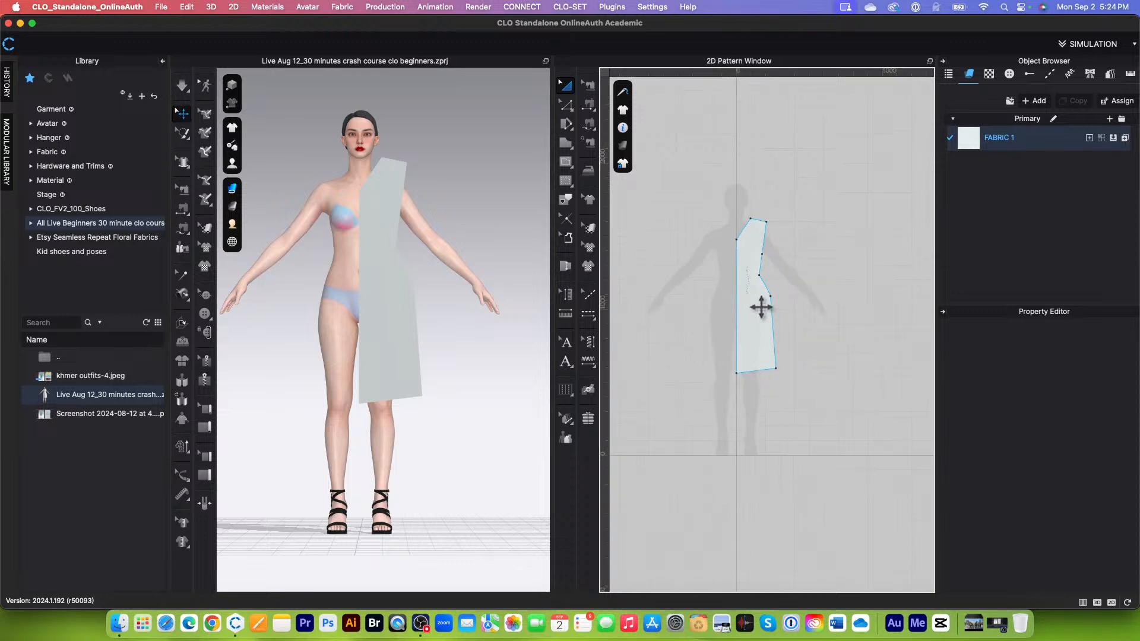
scroll(749, 268, "up", 1)
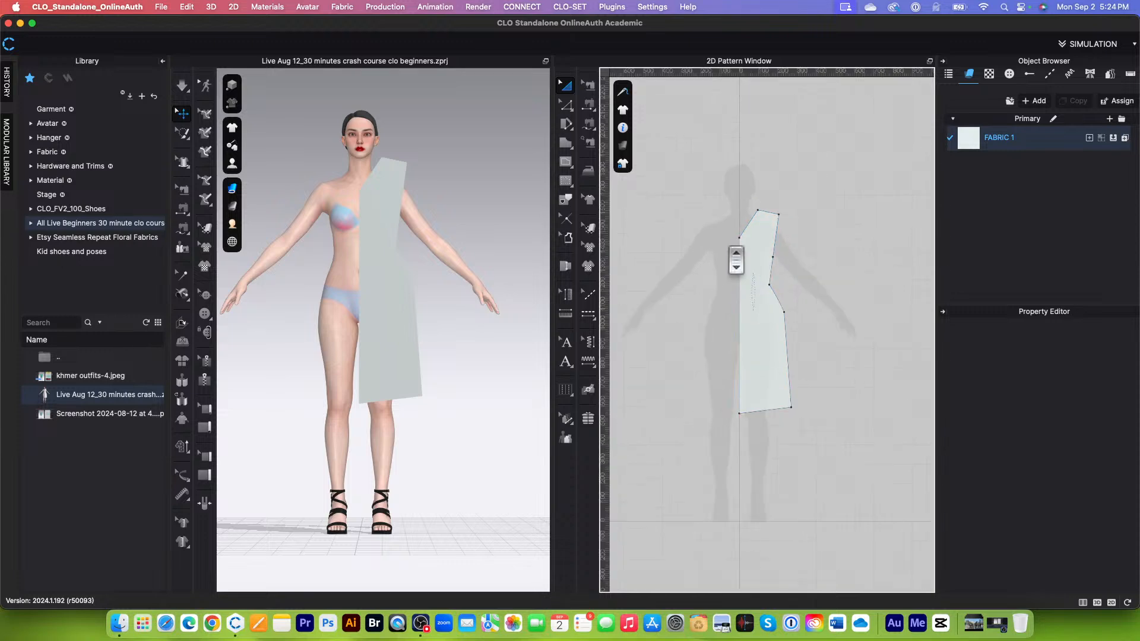
right_click(816, 273)
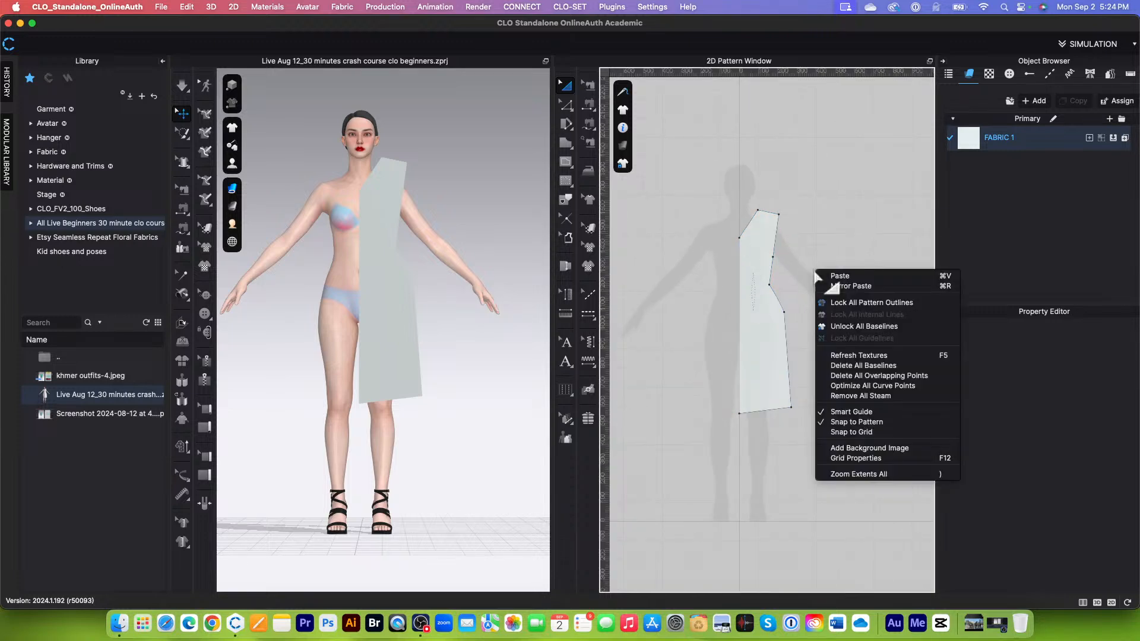
left_click(868, 249)
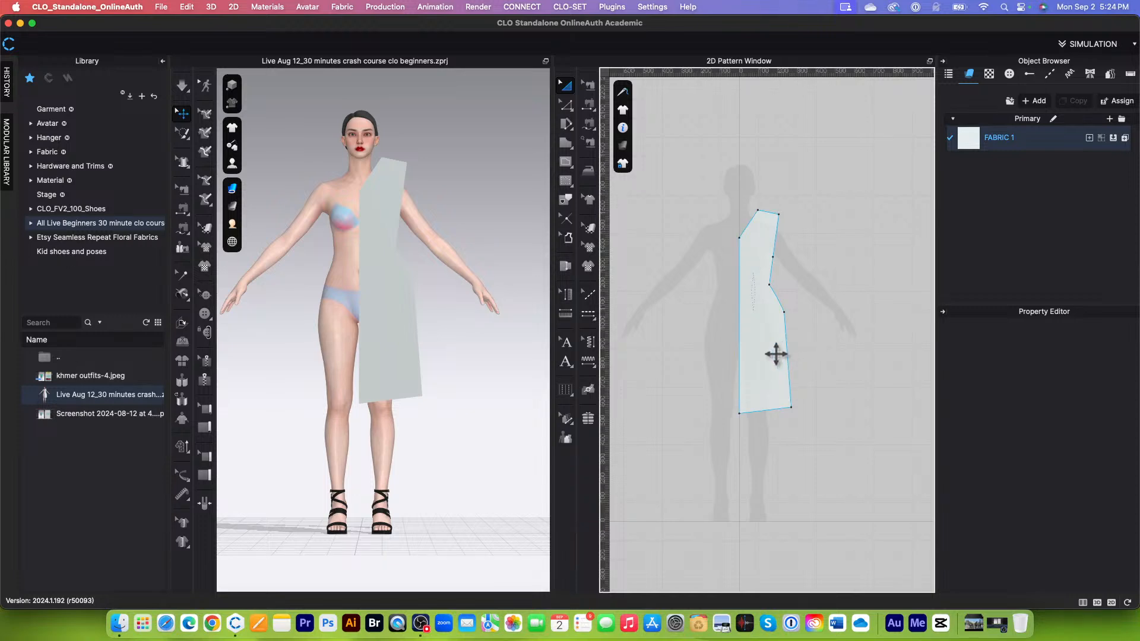
scroll(789, 413, "up", 3)
scroll(790, 461, "down", 4)
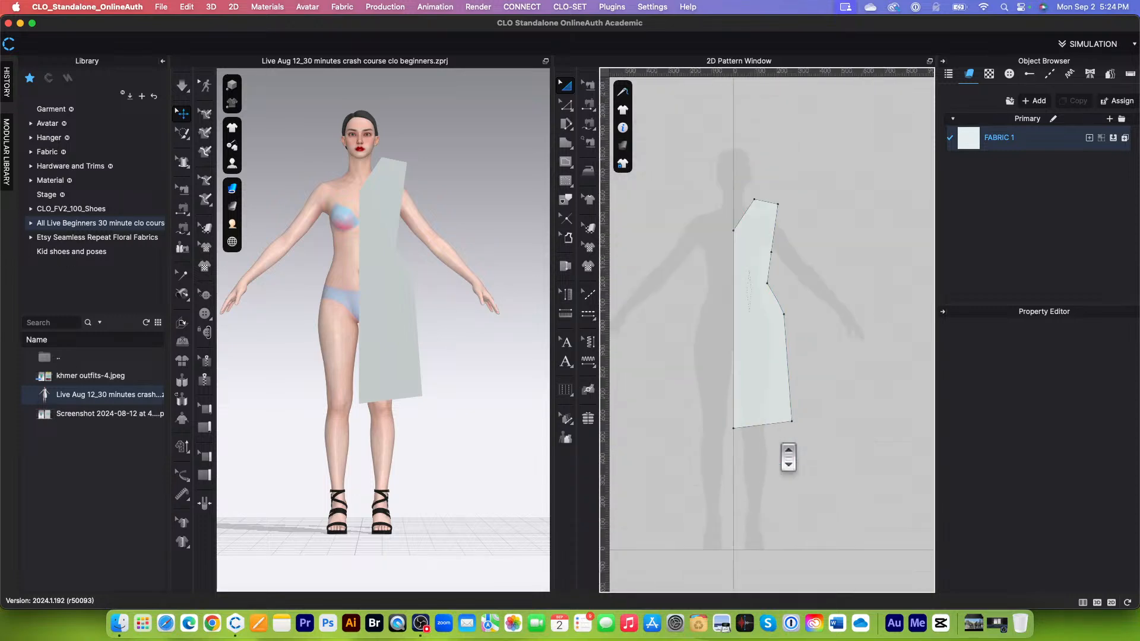
scroll(772, 389, "up", 2)
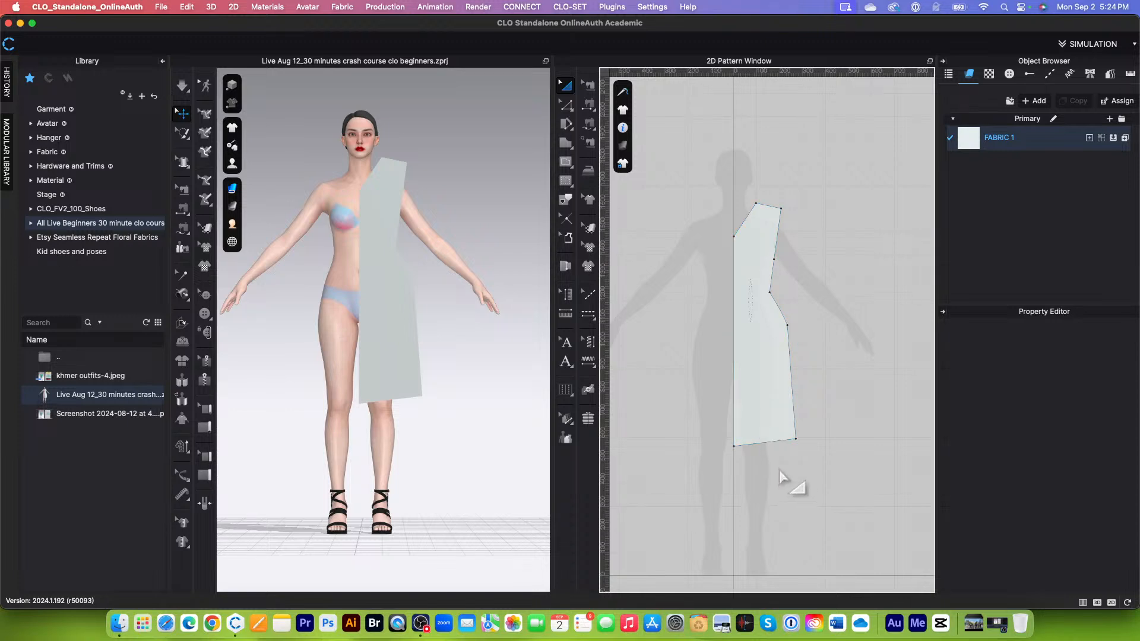
left_click(566, 108)
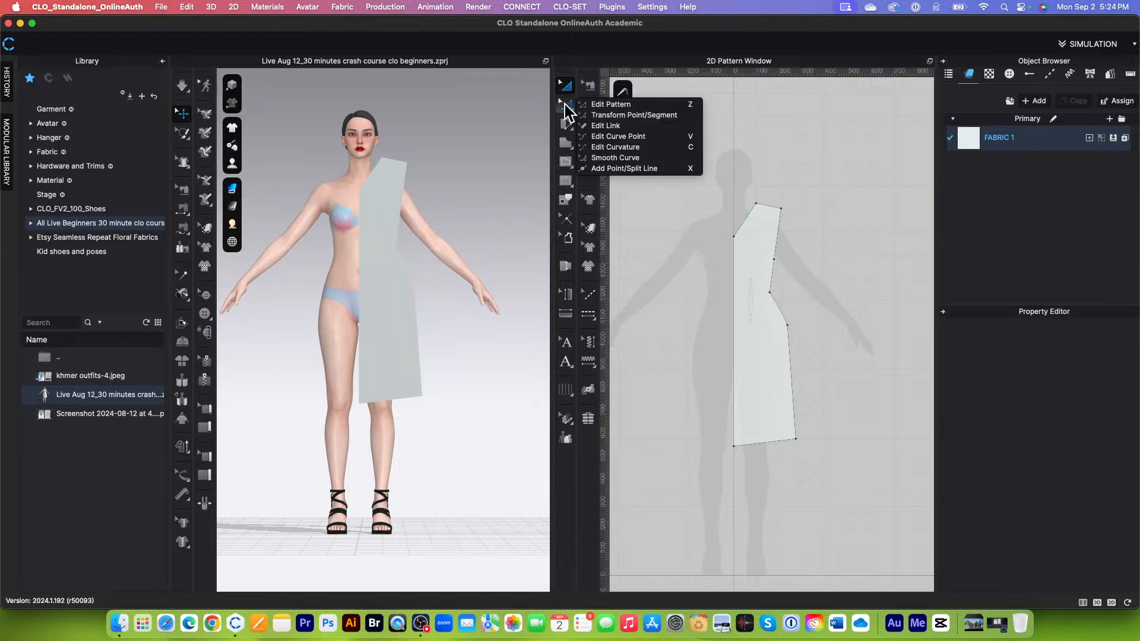
left_click(565, 105)
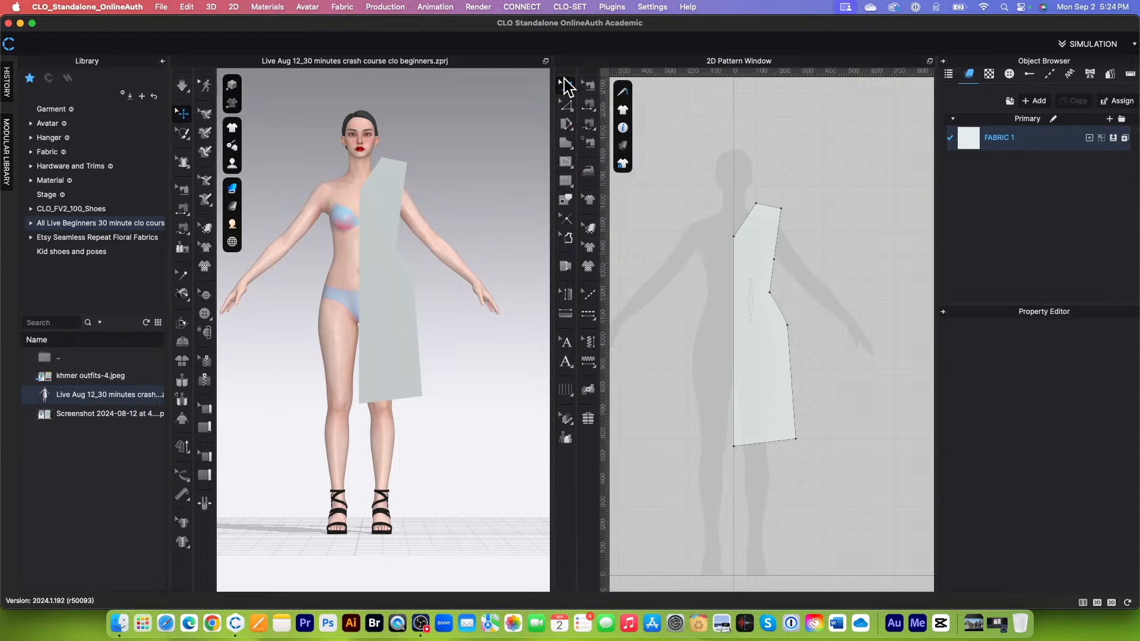
left_click(564, 87)
Step: With Smooth Curve, round the waist point on the side seam, setting both line lengths to 7 cm
left_click(572, 111)
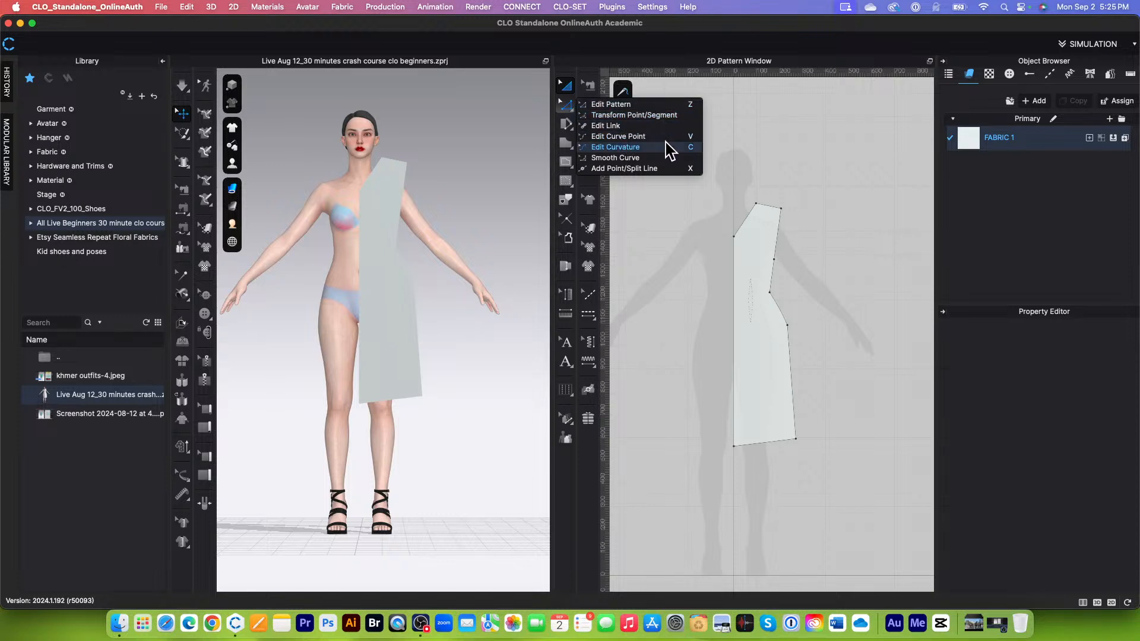
left_click(628, 159)
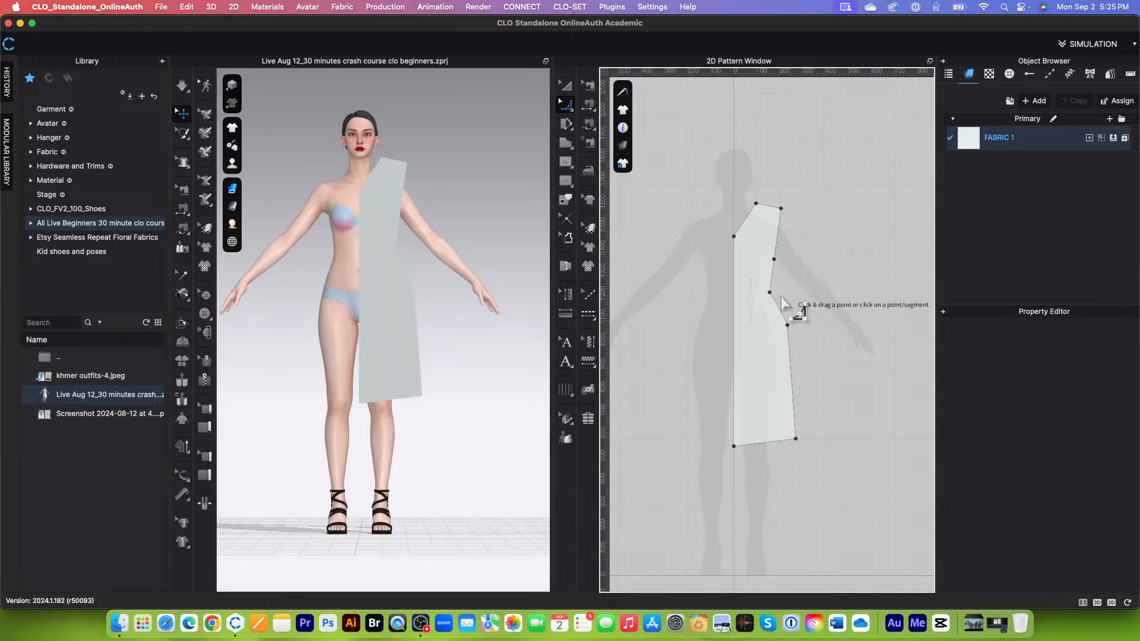
scroll(774, 303, "up", 5)
scroll(773, 303, "down", 2)
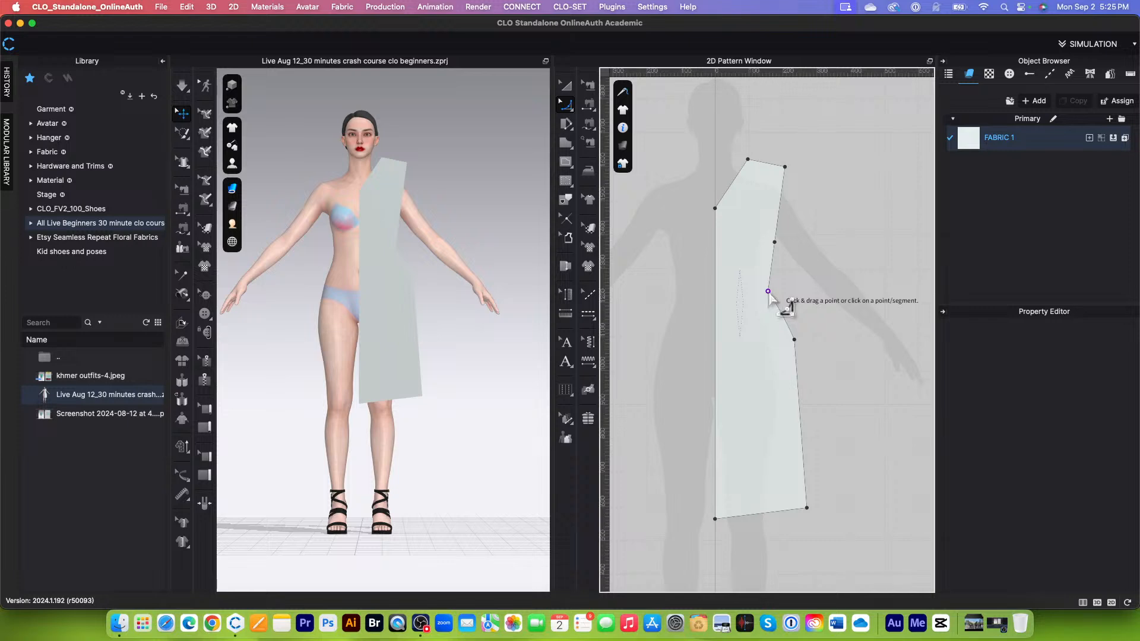
left_click_drag(768, 293, 795, 301)
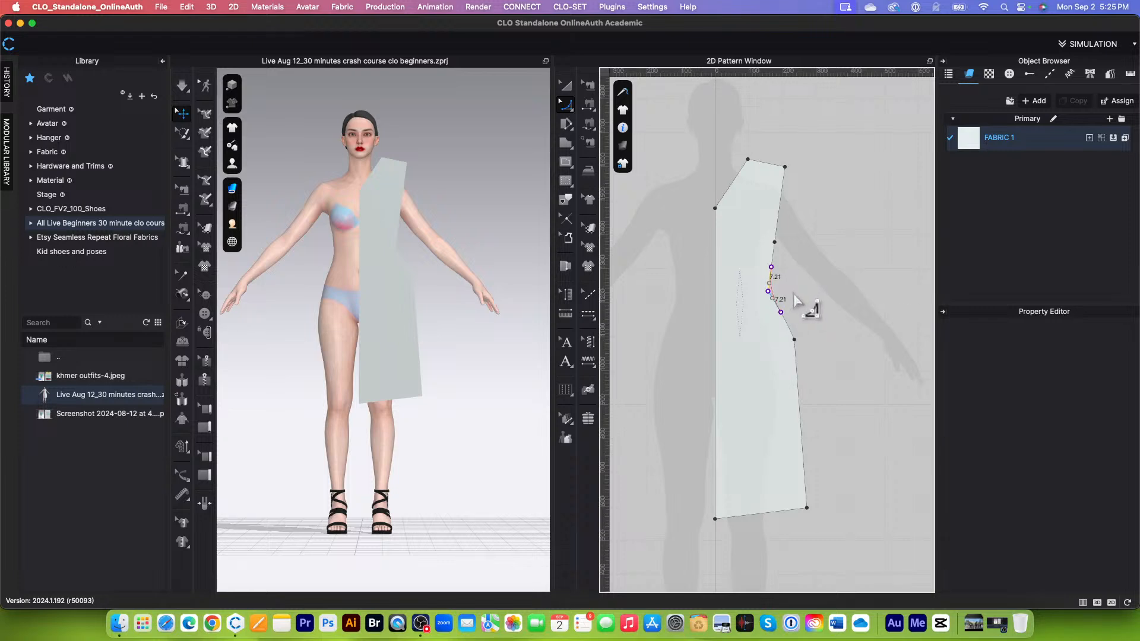
right_click(794, 295)
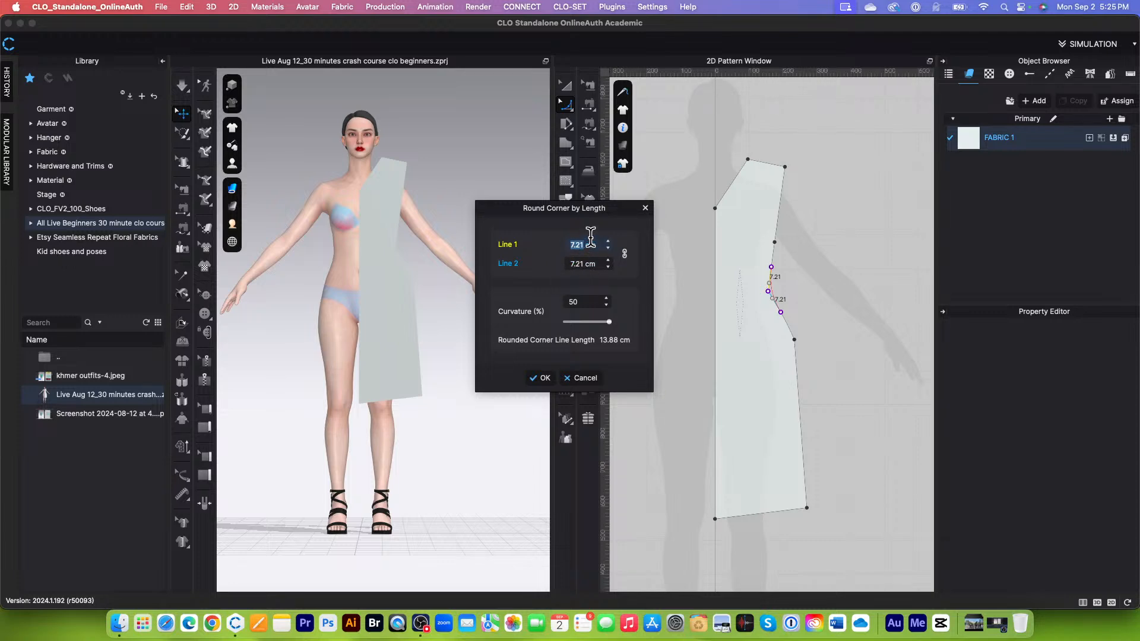
type("7")
key("Return")
left_click(543, 378)
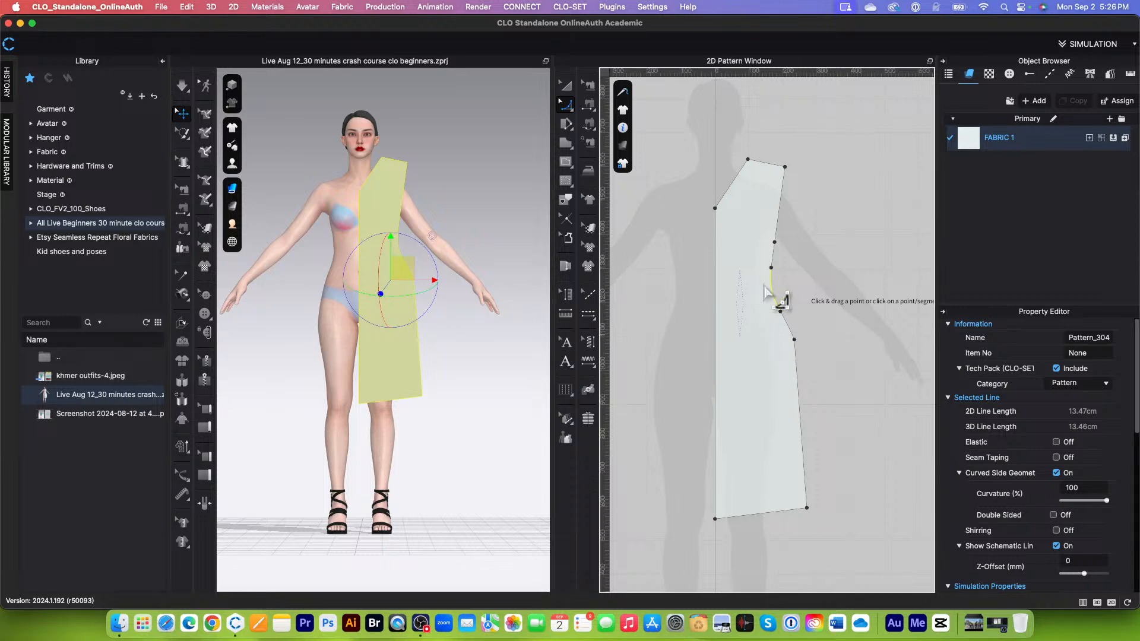
Step: Round the hip point on the side seam with Smooth Curve, using 6 cm for both line lengths
left_click(795, 340)
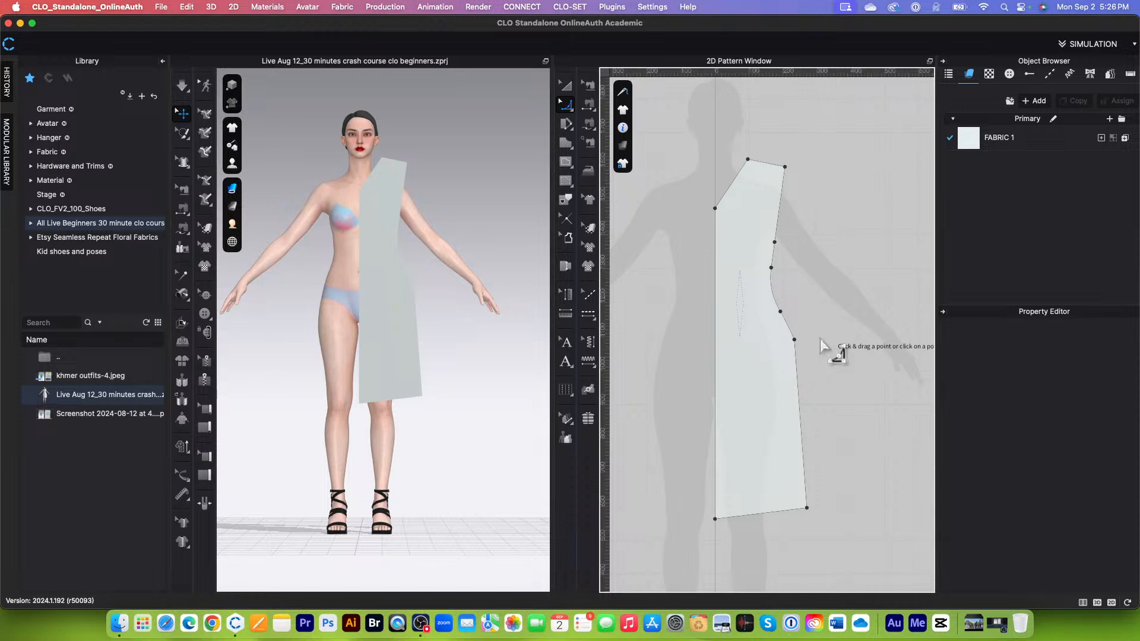
right_click(824, 337)
left_click(839, 315)
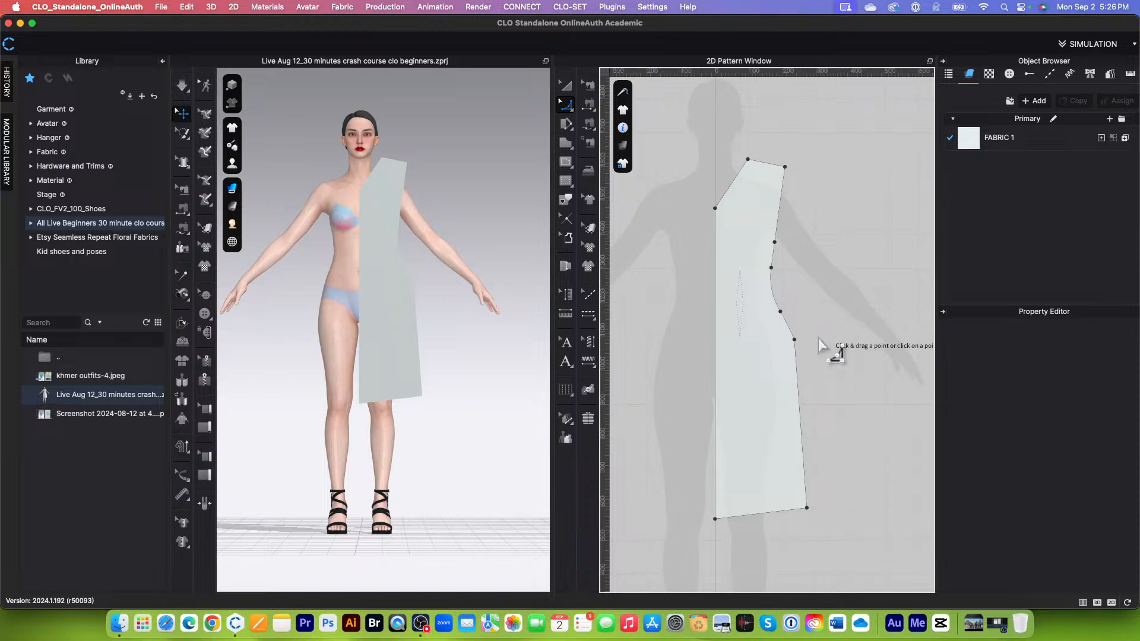
left_click_drag(795, 341, 773, 348)
right_click(773, 345)
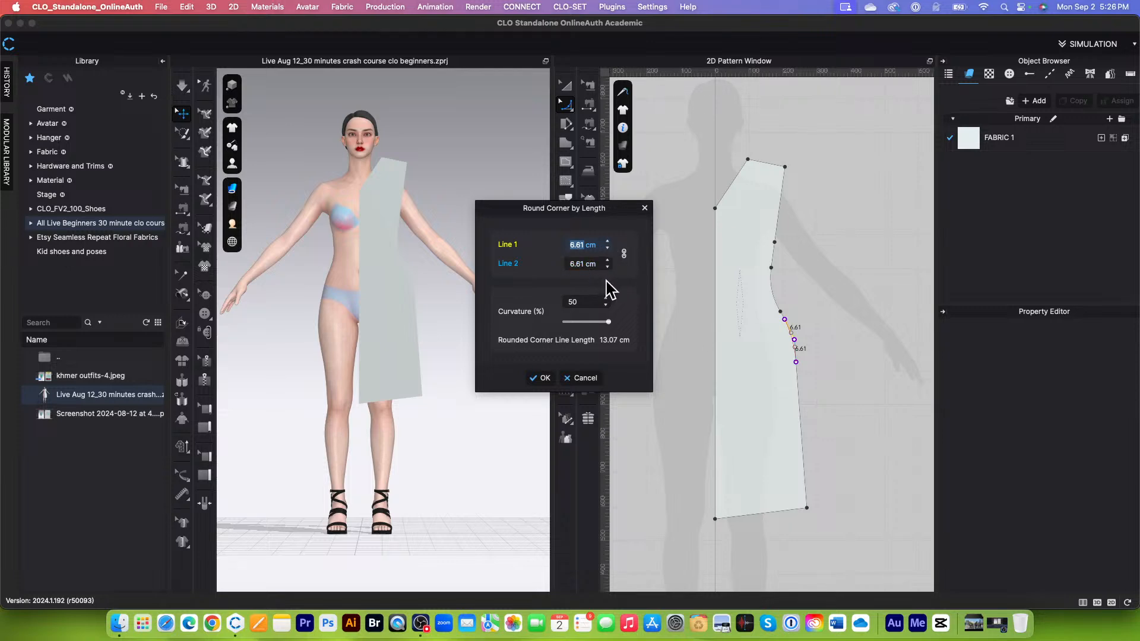
type("5")
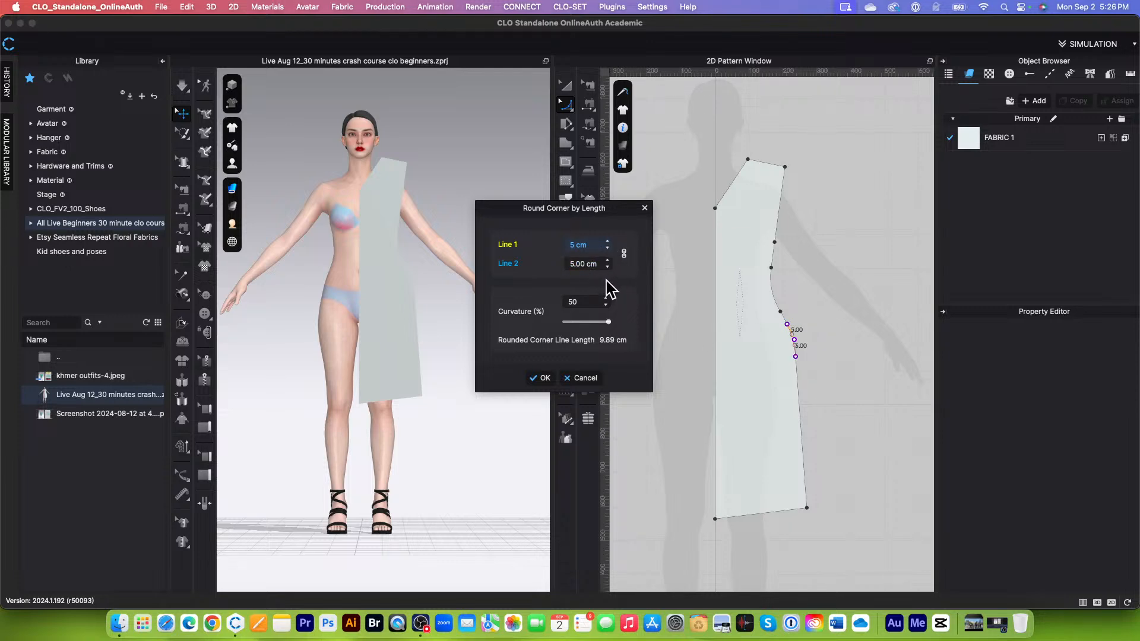
type("6")
left_click(539, 381)
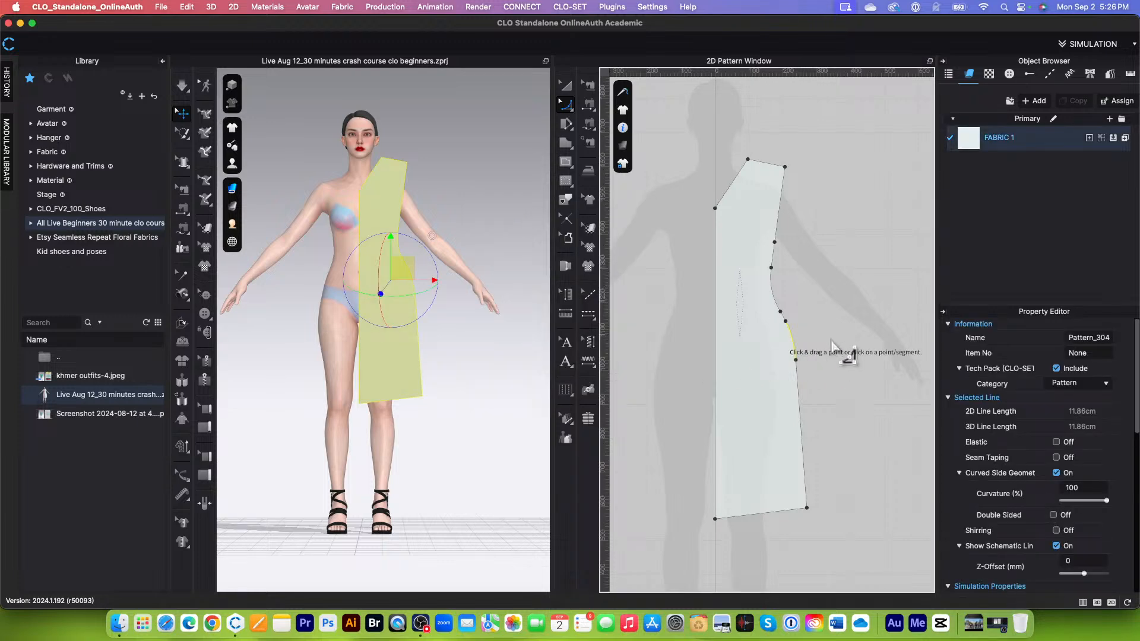
left_click(827, 319)
right_click(827, 316)
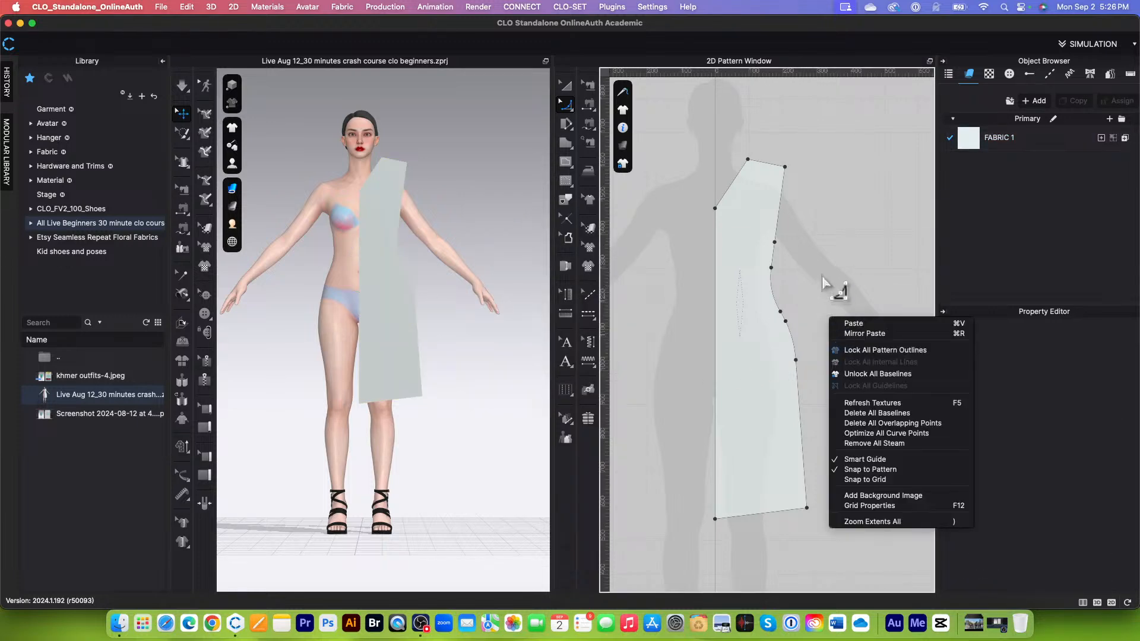
left_click(822, 276)
Step: With Edit Curvature, bend the armhole line inward into a curve about 23.6 cm long
scroll(814, 353, "down", 4)
scroll(830, 401, "up", 2)
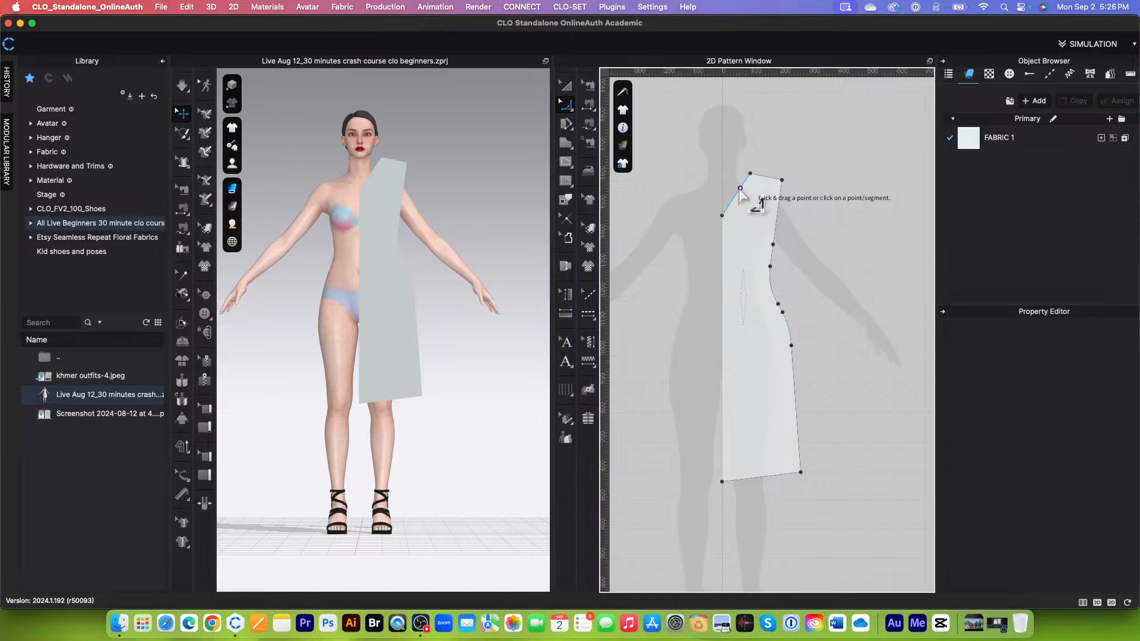
scroll(747, 174, "up", 3)
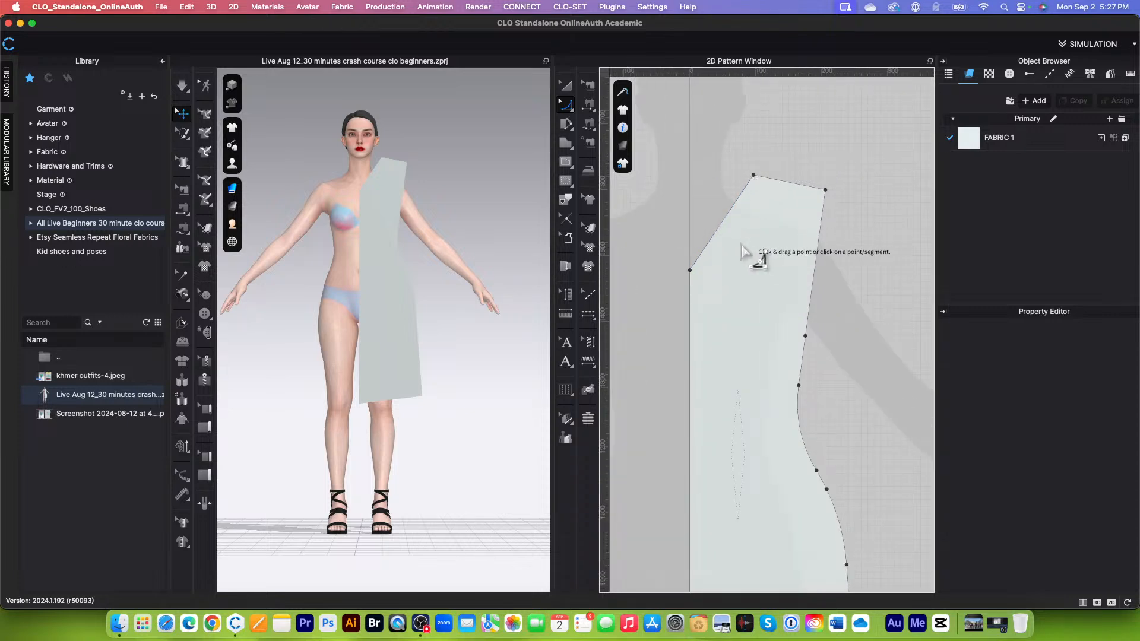
scroll(746, 251, "down", 2)
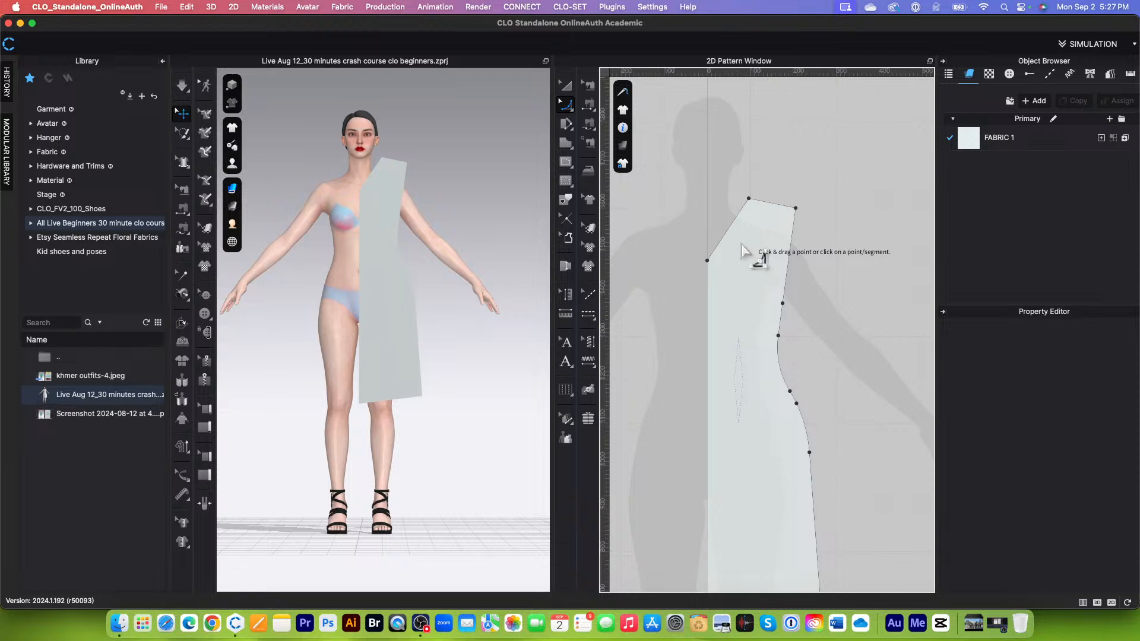
left_click(568, 106)
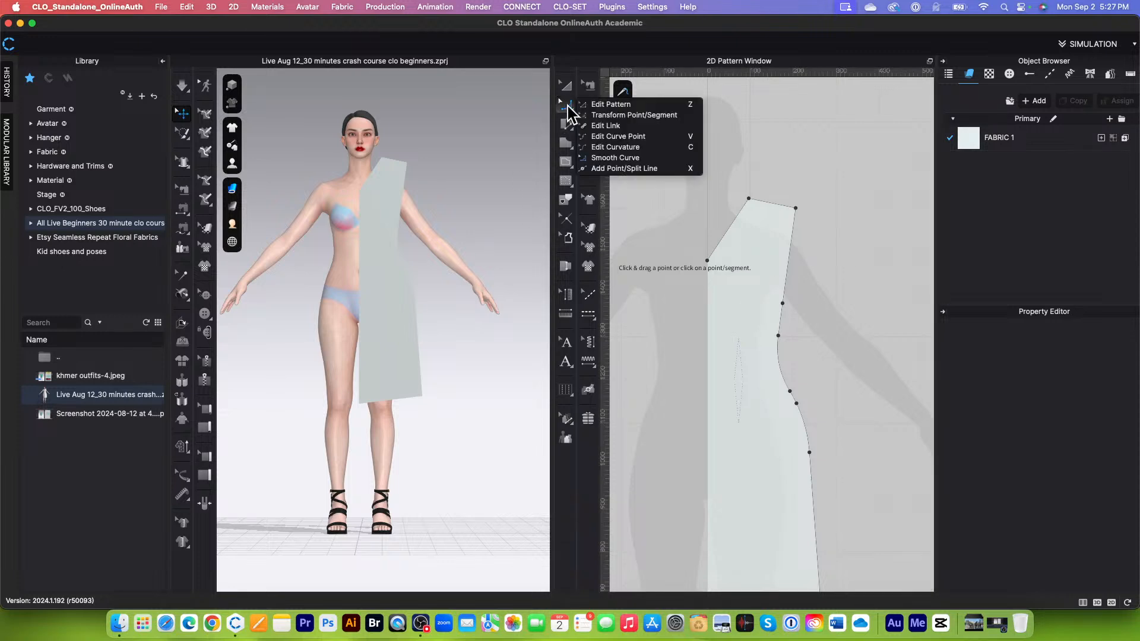
left_click(649, 148)
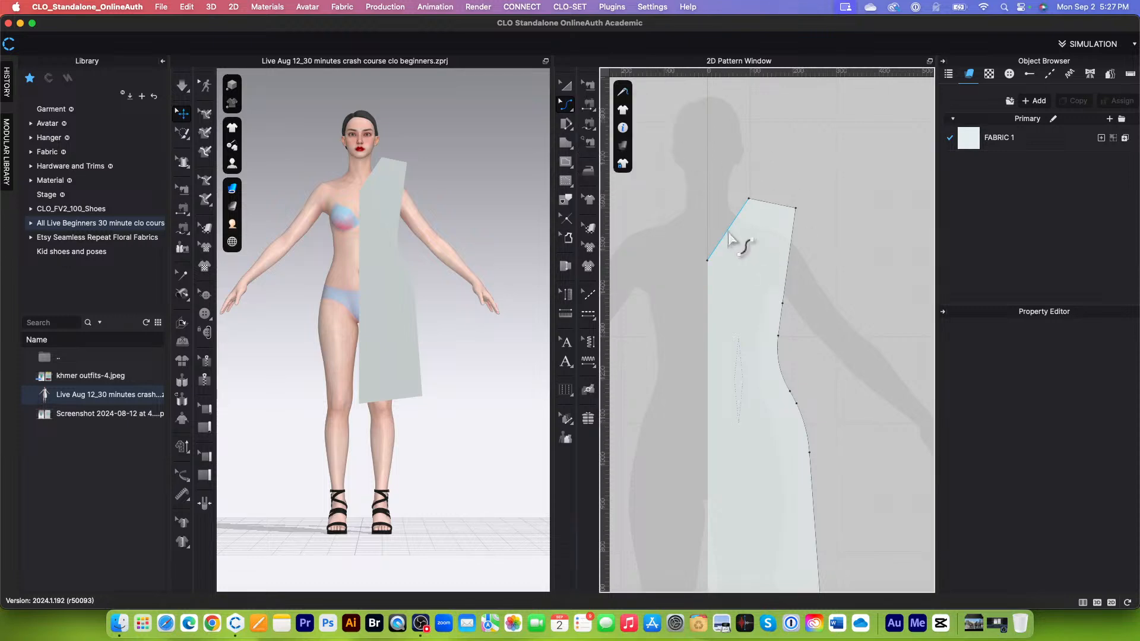
scroll(731, 241, "down", 2)
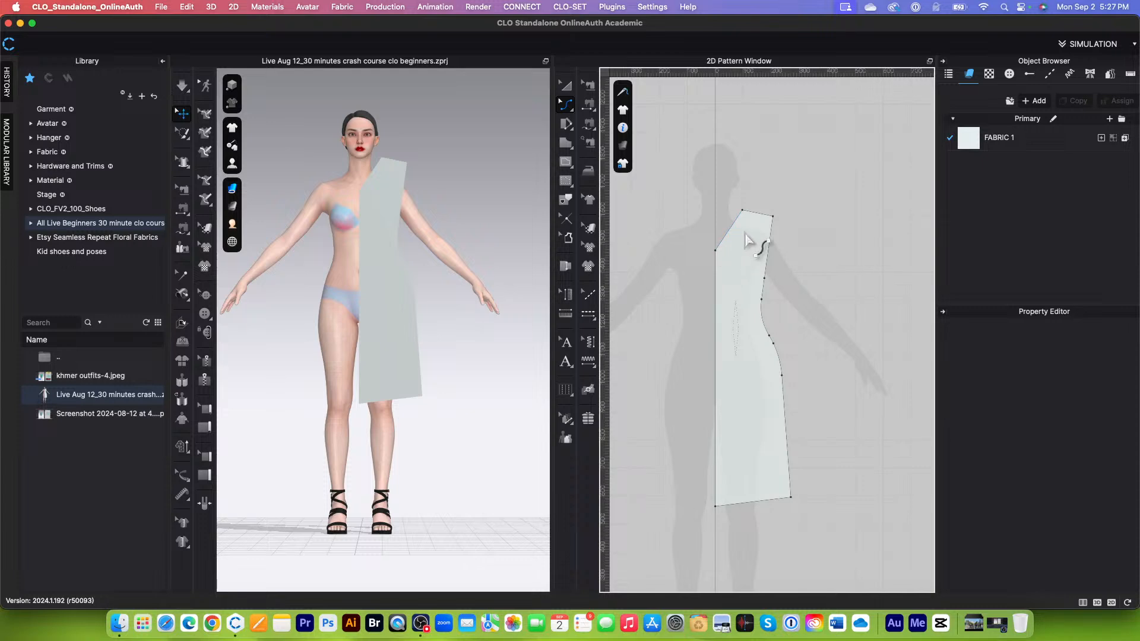
left_click(767, 270)
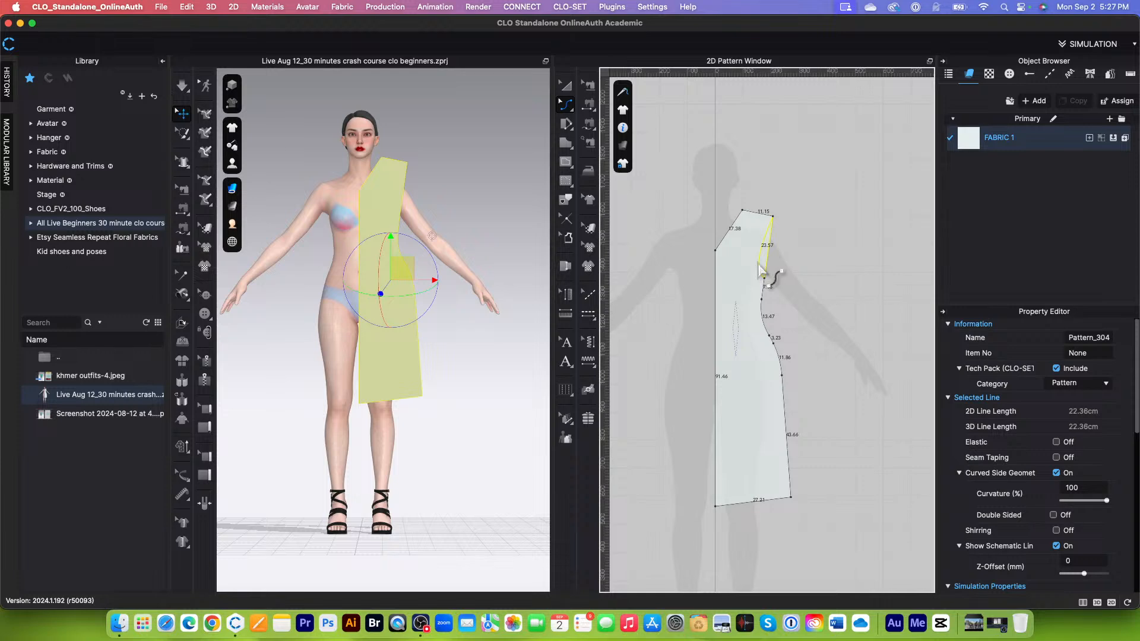
left_click_drag(760, 271, 761, 271)
scroll(809, 248, "down", 3)
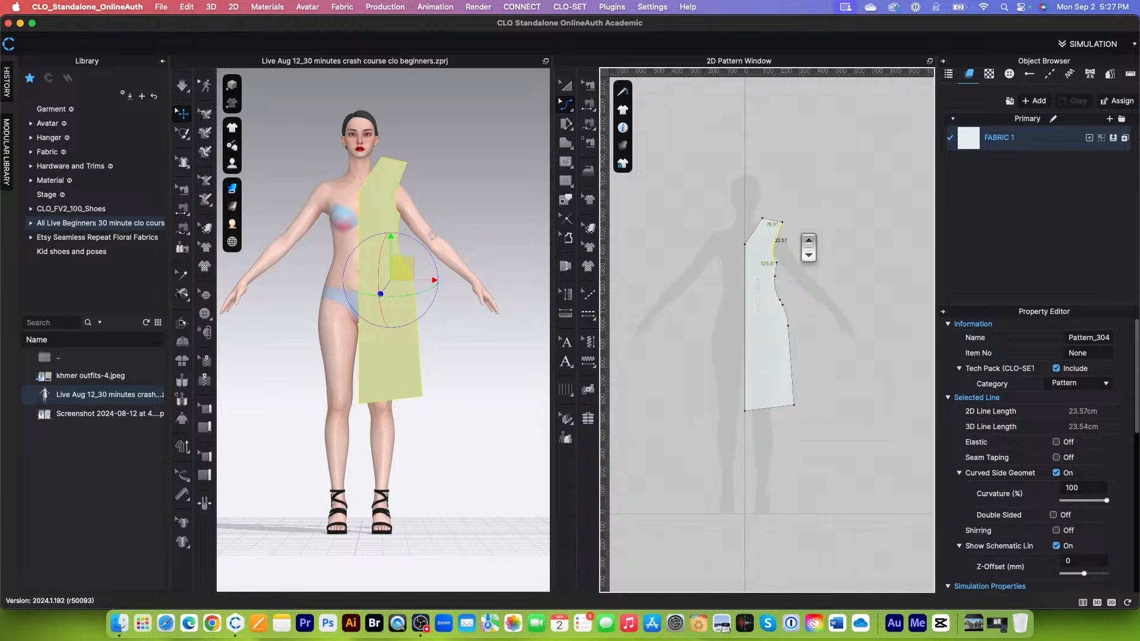
scroll(769, 235, "up", 4)
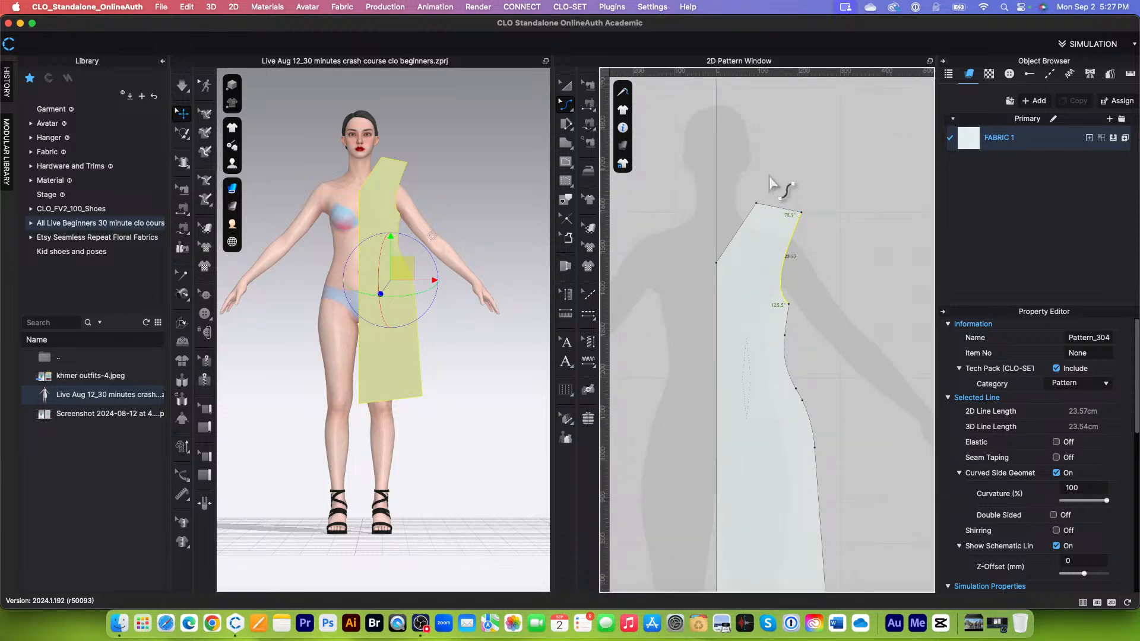
Step: Curve the straight neckline edge slightly inward with Edit Curvature
left_click(747, 233)
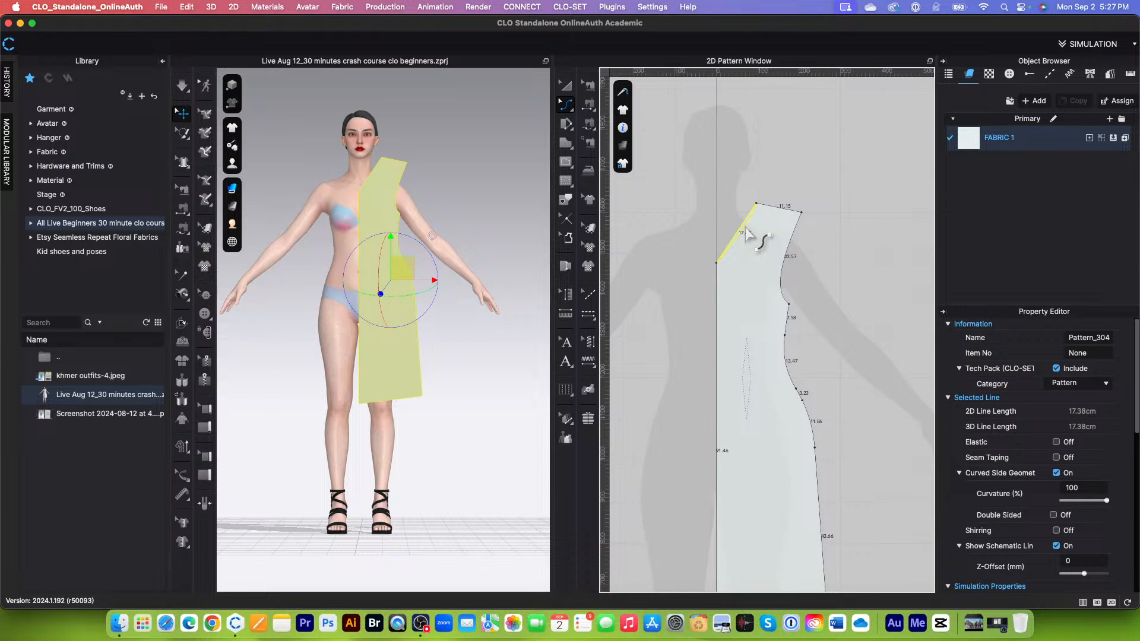
left_click(788, 185)
scroll(764, 230, "up", 3)
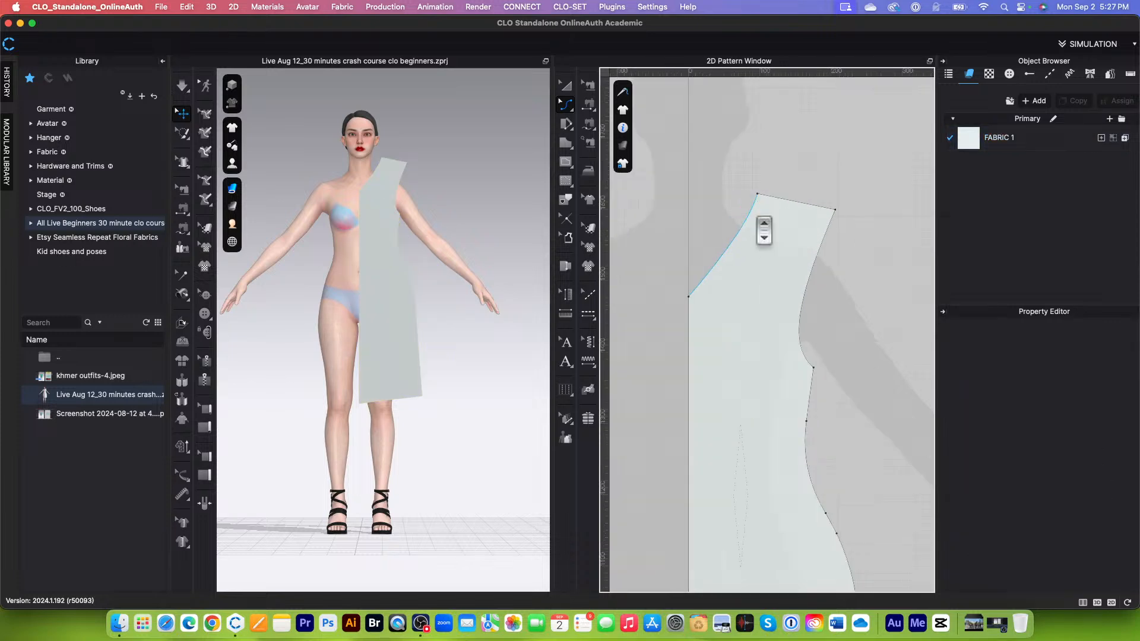
scroll(764, 230, "up", 3)
scroll(746, 238, "down", 3)
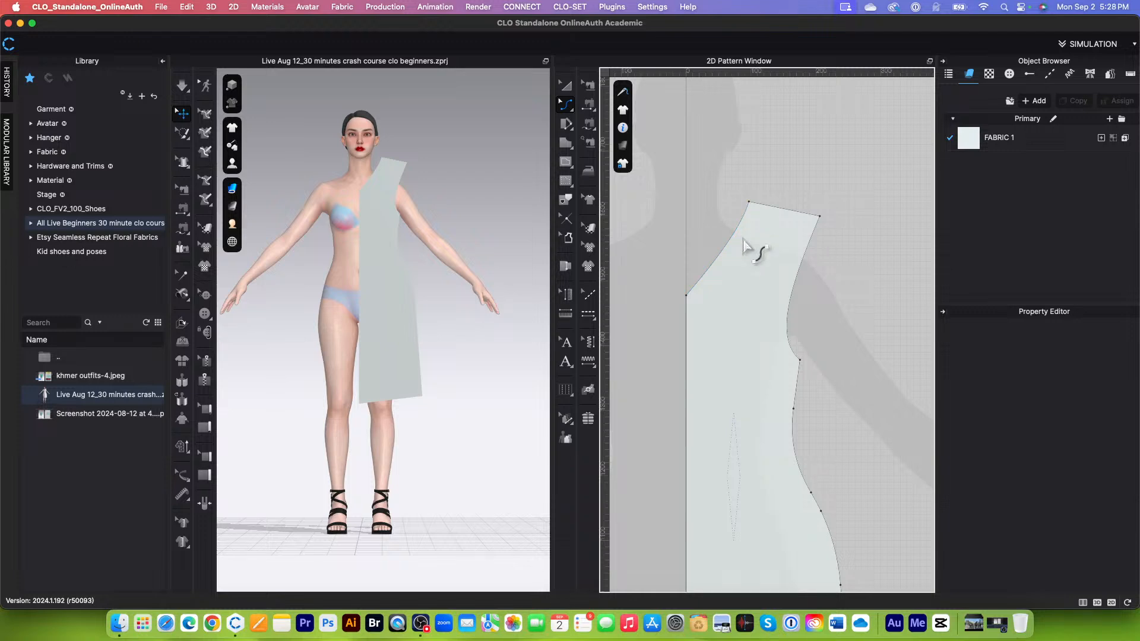
Step: In Edit Pattern, reshape the neckline with its curve handles to a length of about 17.6 cm
left_click(571, 104)
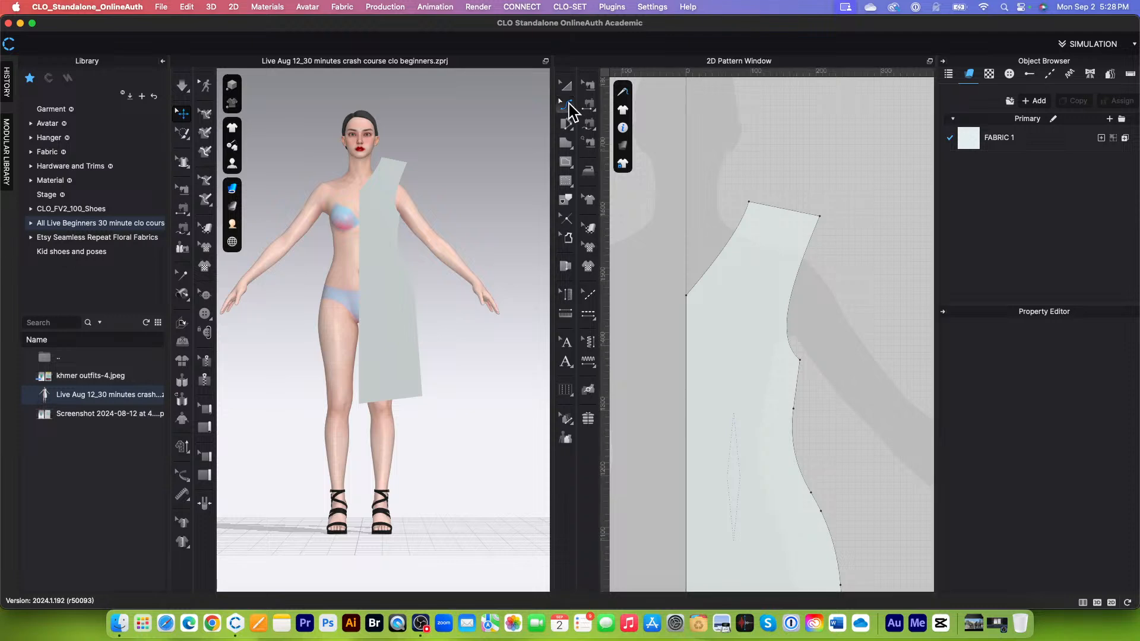
left_click(618, 106)
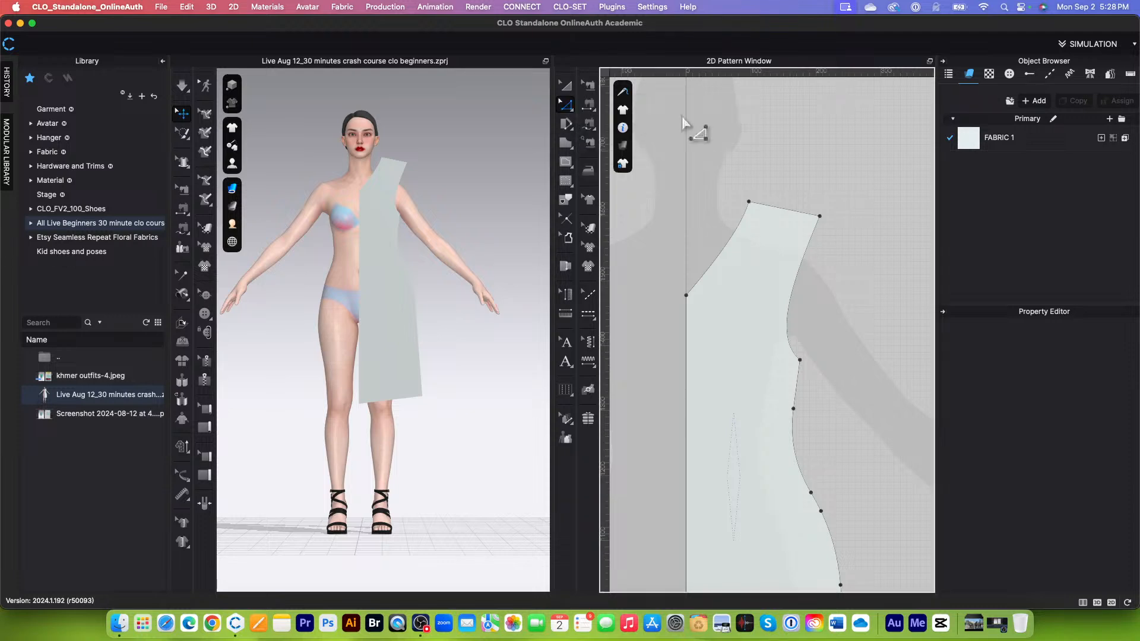
left_click(742, 232)
left_click_drag(742, 227, 719, 267)
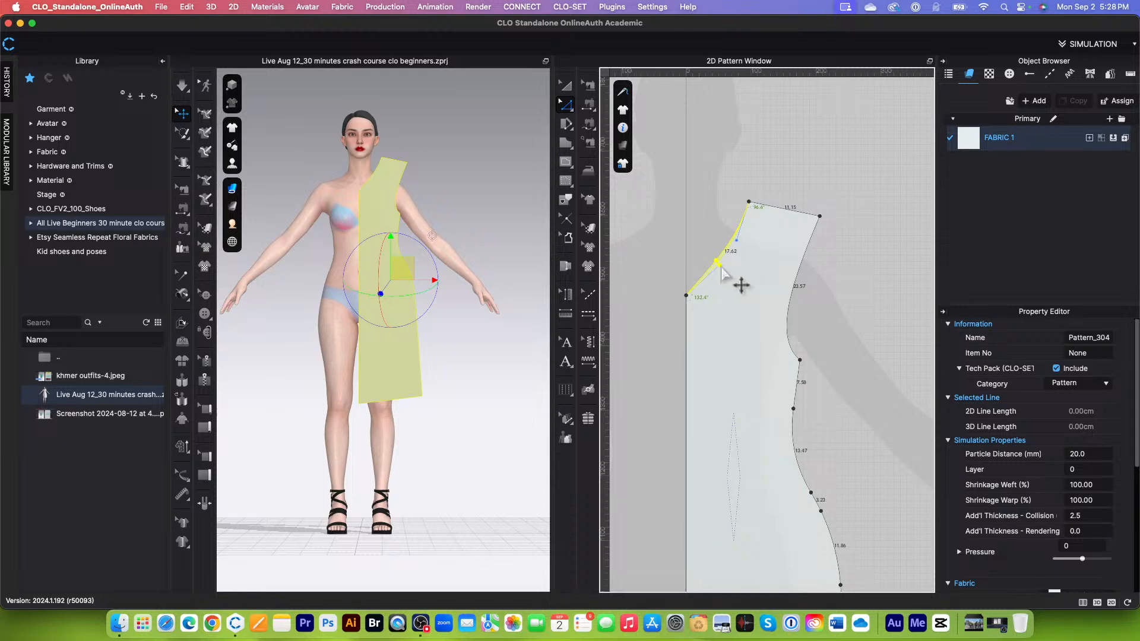
left_click(749, 252)
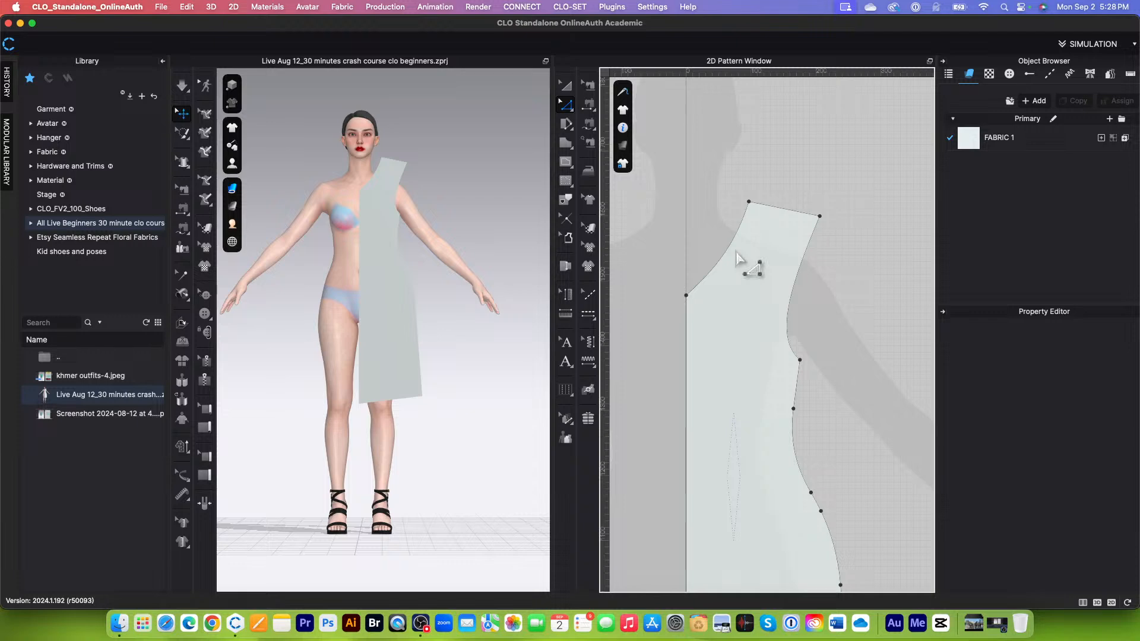
Step: Split the neckline curve into two lines of 8.09 cm and 9.53 cm, and undo back to the straight neckline
left_click(730, 257)
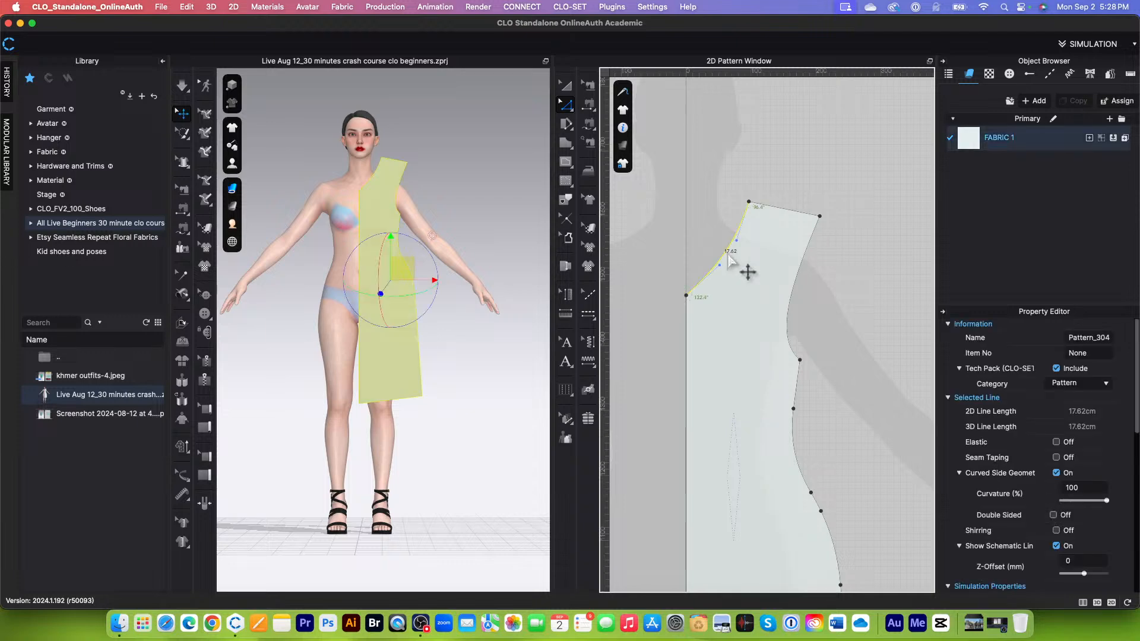
right_click(730, 257)
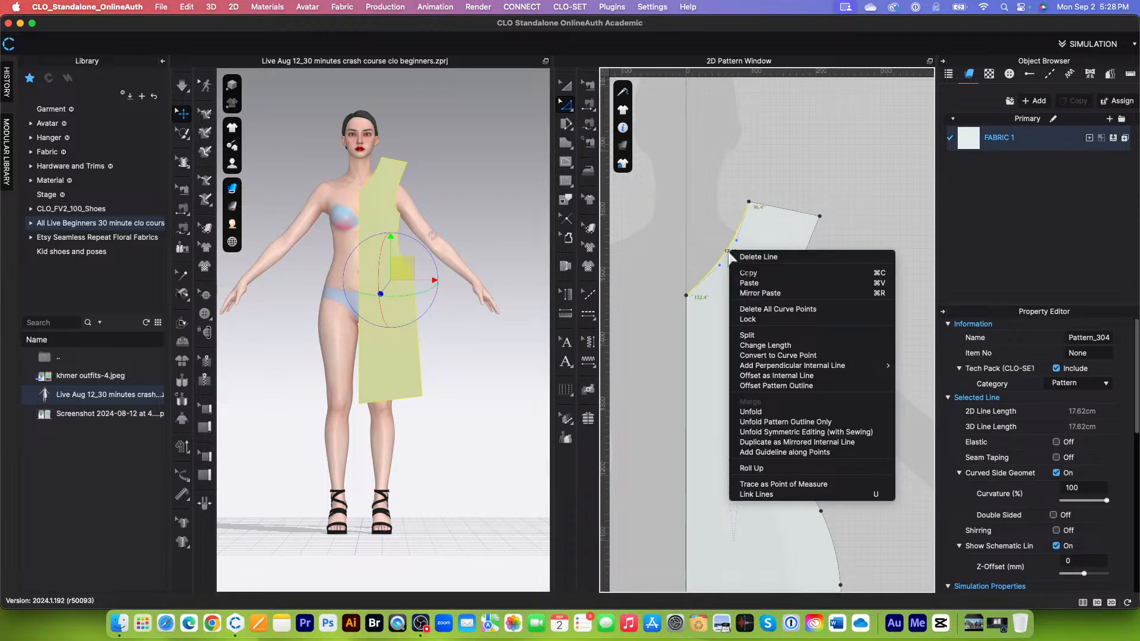
left_click(748, 335)
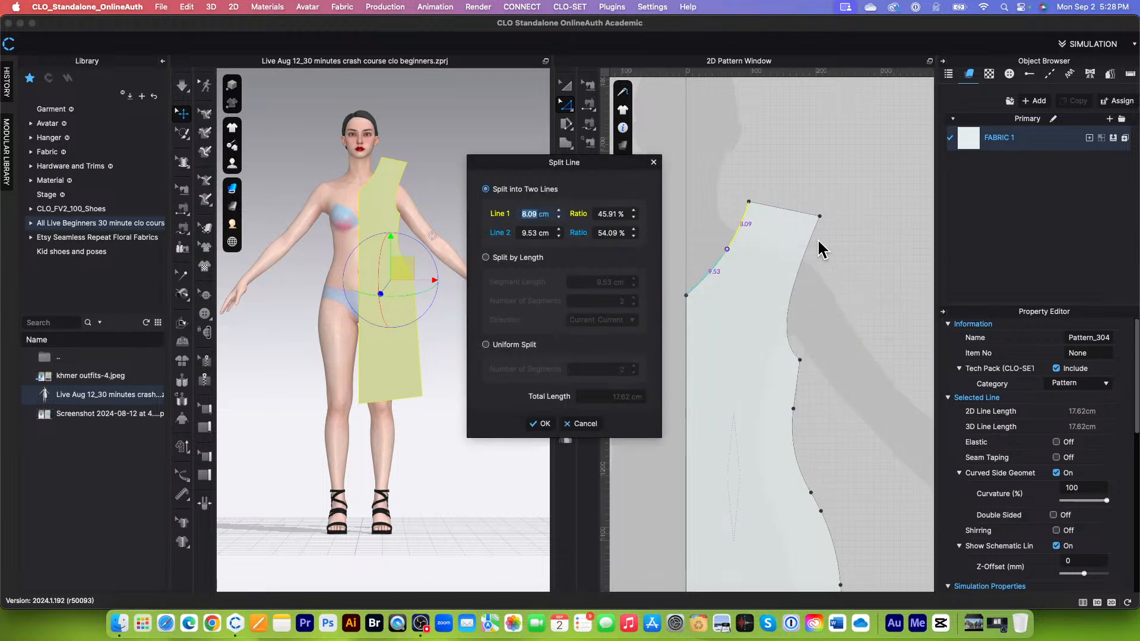
left_click(540, 423)
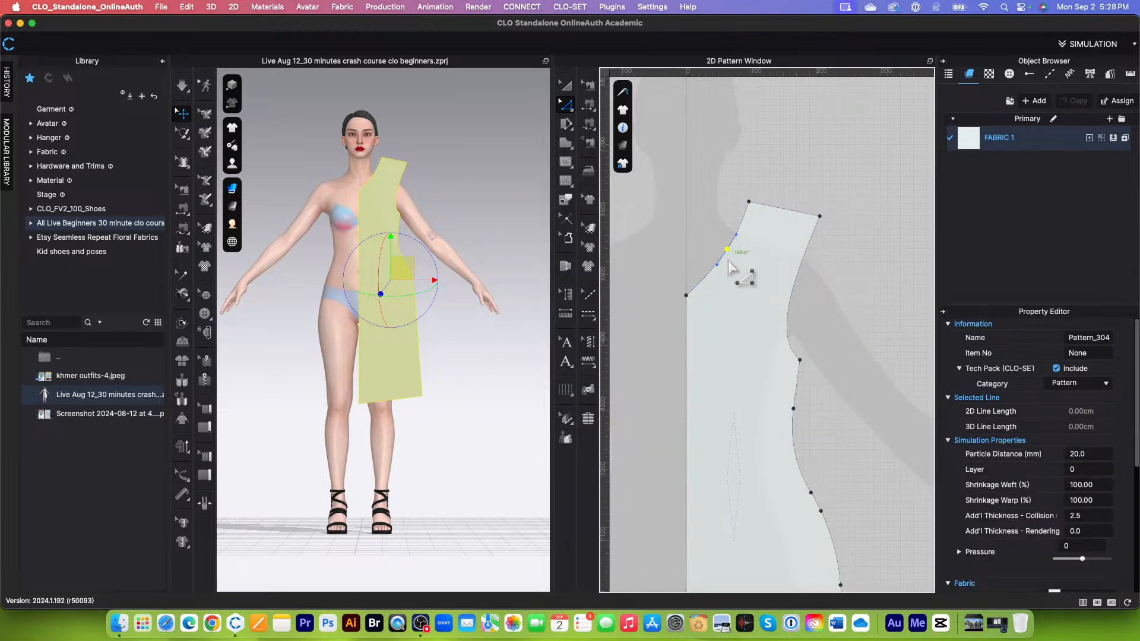
key("Escape")
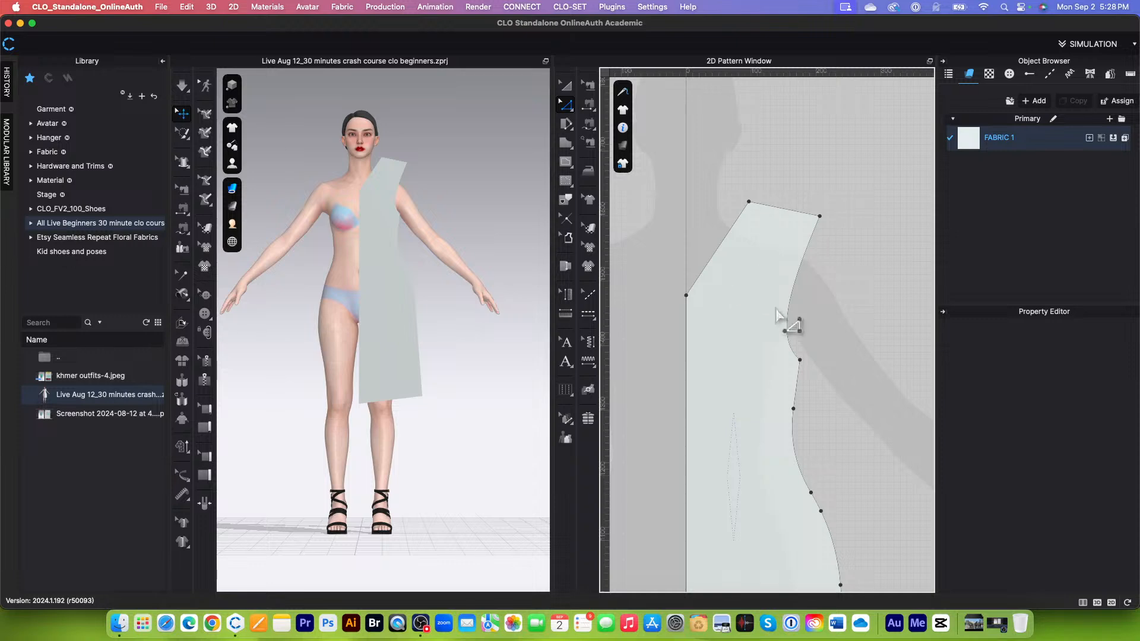
Step: Add a point near the middle of the straight neckline with Add Point/Split Line, and undo it
scroll(739, 250, "down", 2)
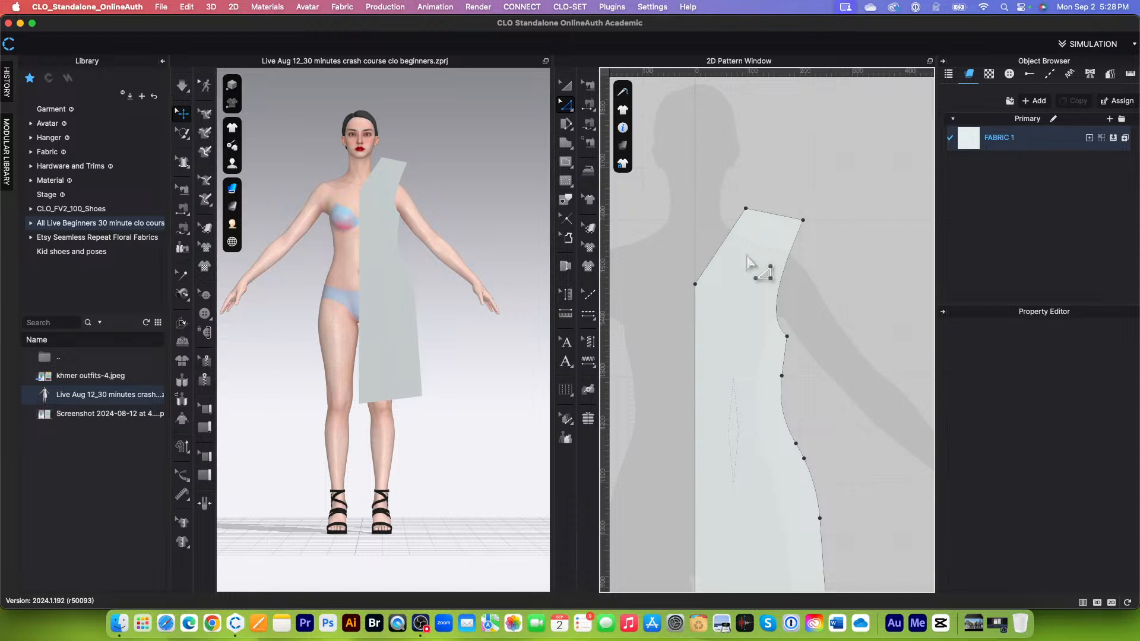
scroll(747, 261, "down", 2)
scroll(772, 261, "up", 3)
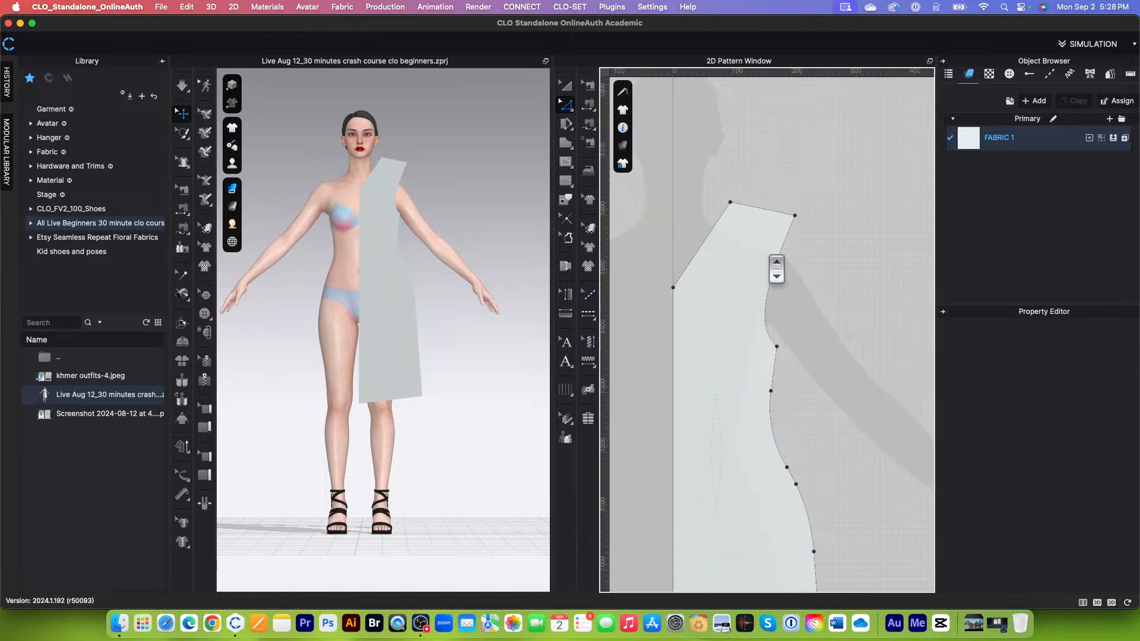
left_click(569, 108)
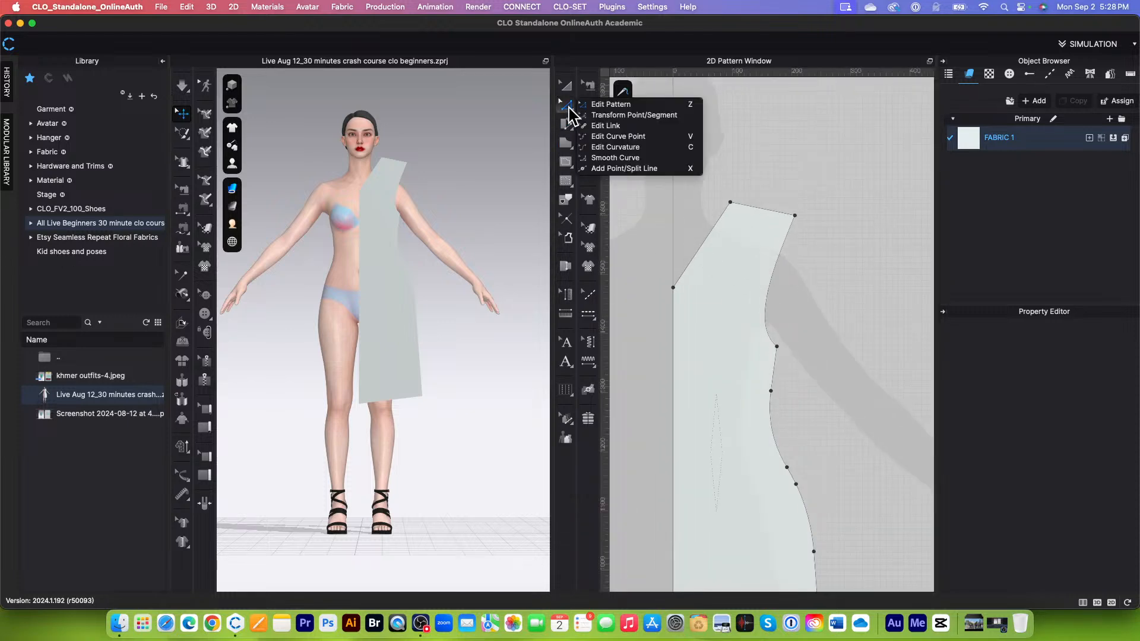
left_click(643, 169)
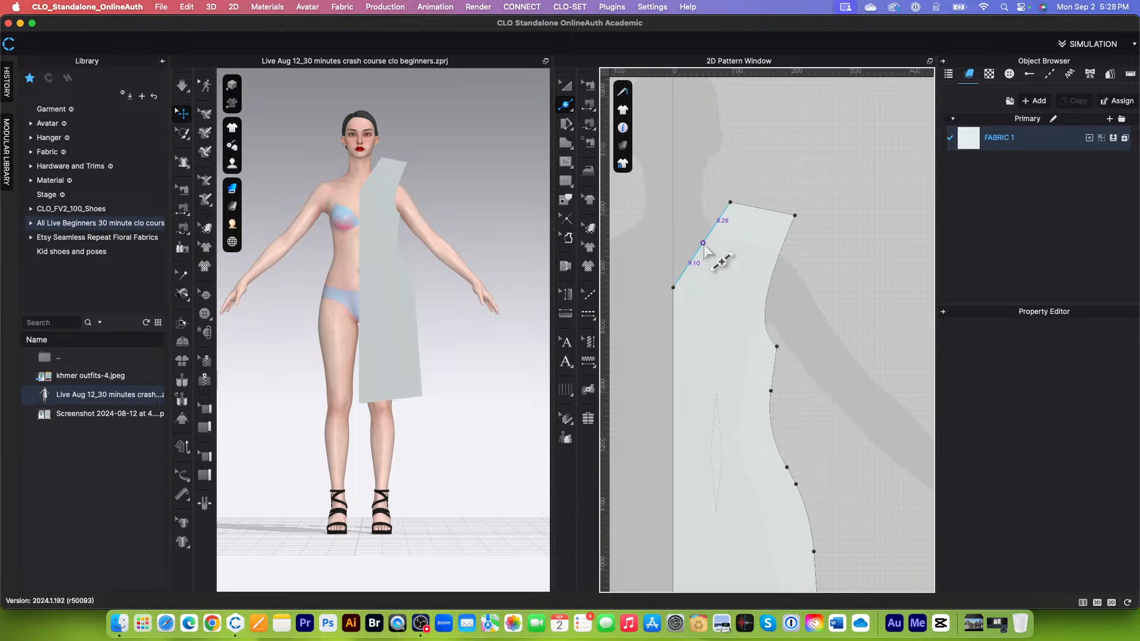
left_click(719, 260)
key("super+z")
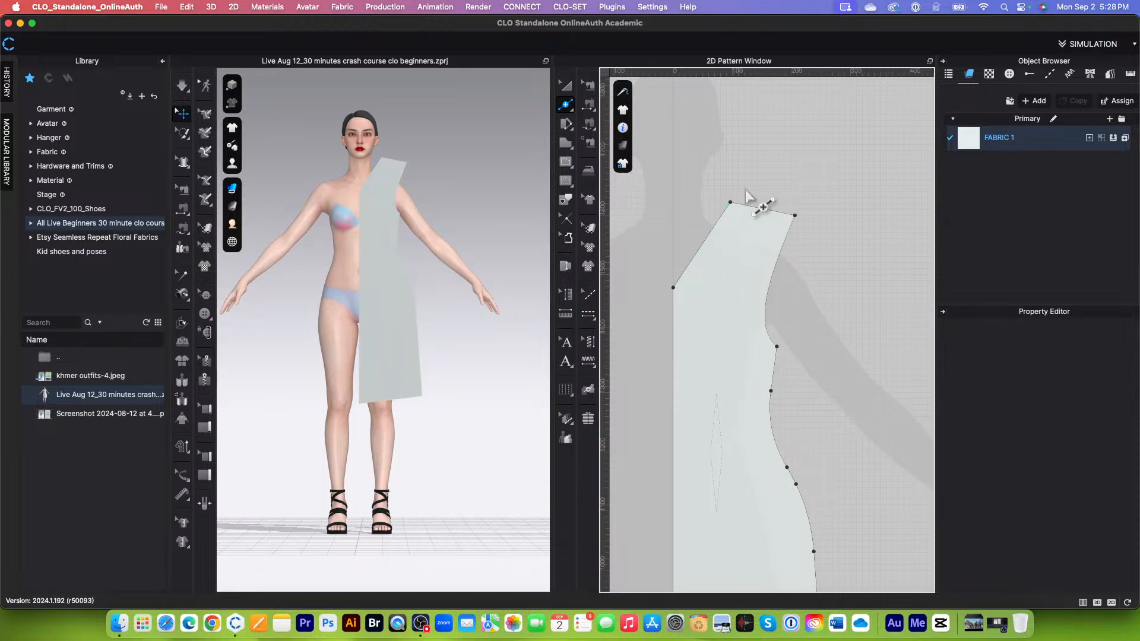
Step: Use Edit Curvature to bend the straight neckline inward into a curve about 17.5 cm long
scroll(734, 239, "down", 3)
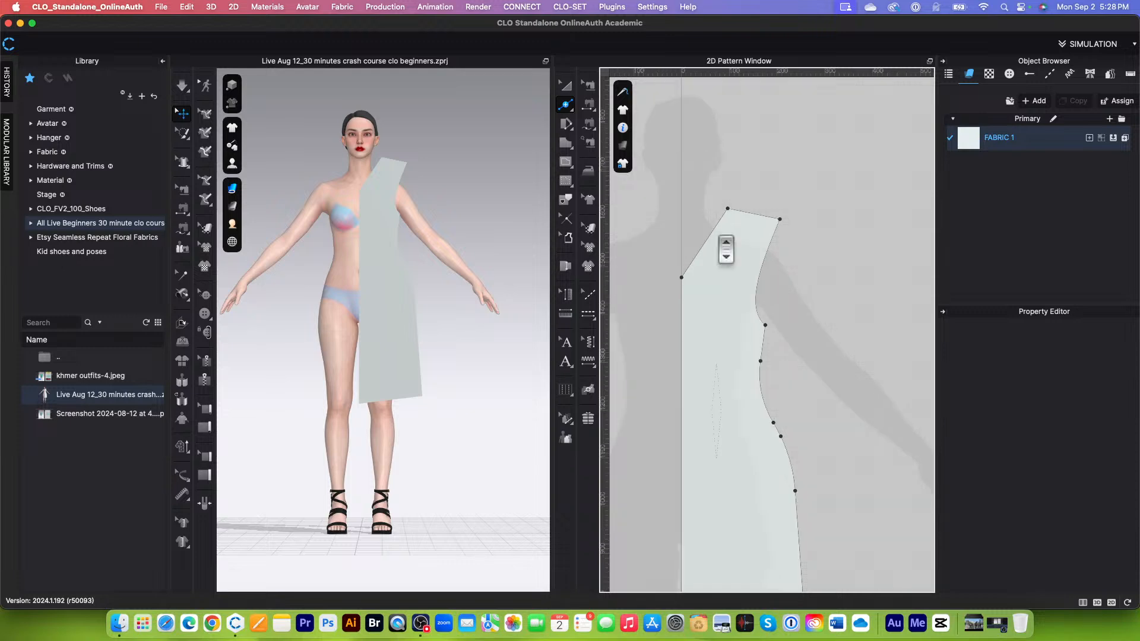
scroll(721, 240, "up", 2)
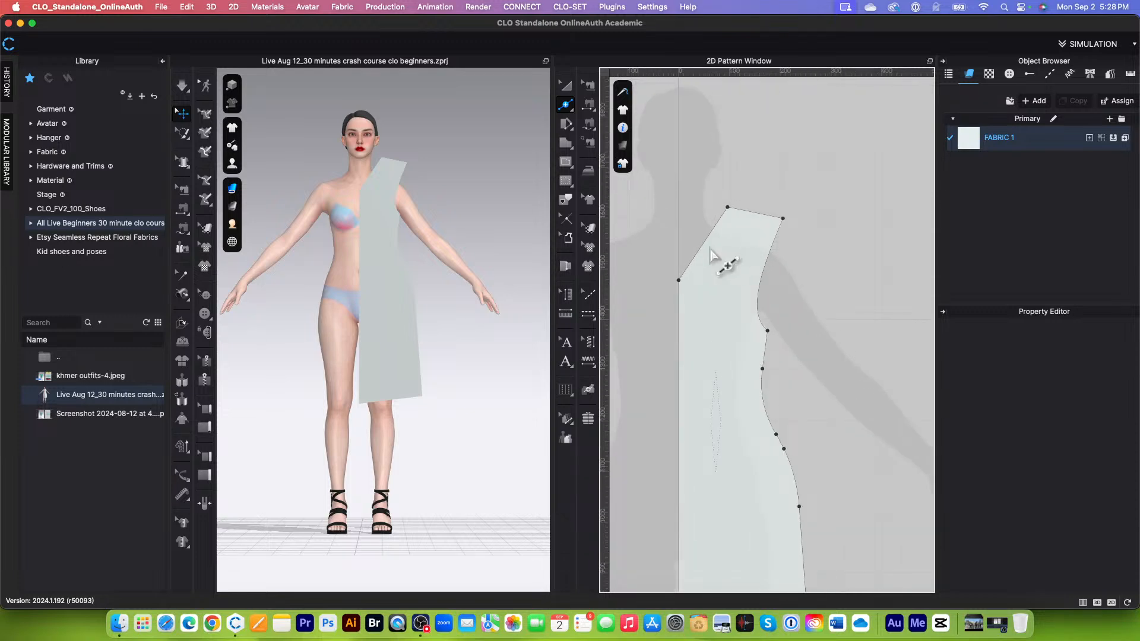
left_click(566, 106)
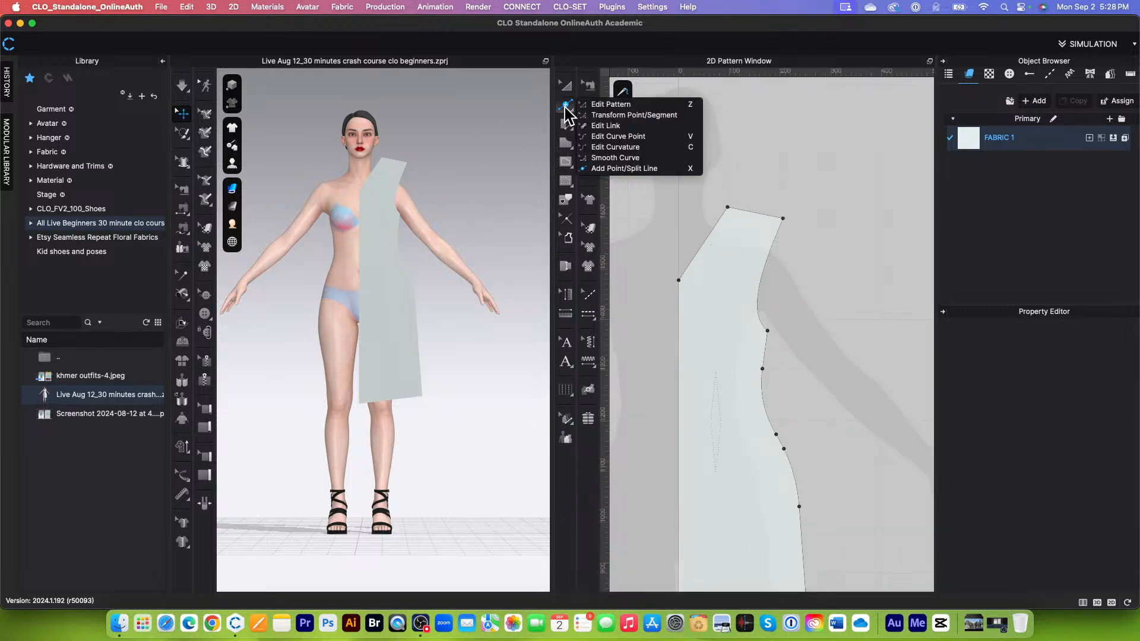
left_click(658, 149)
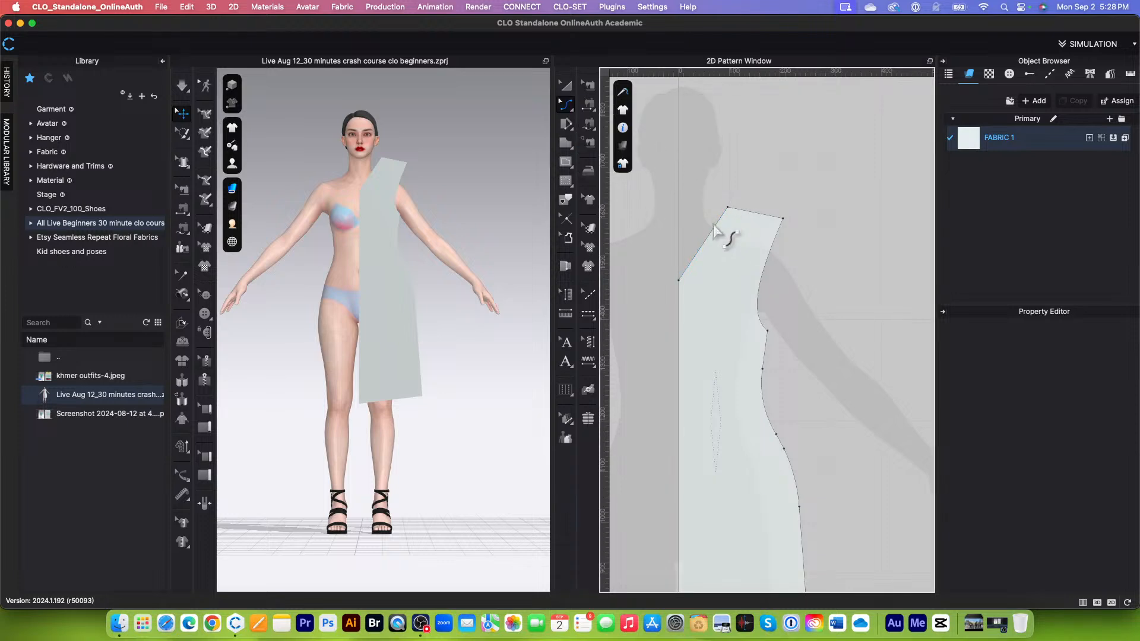
left_click(713, 243)
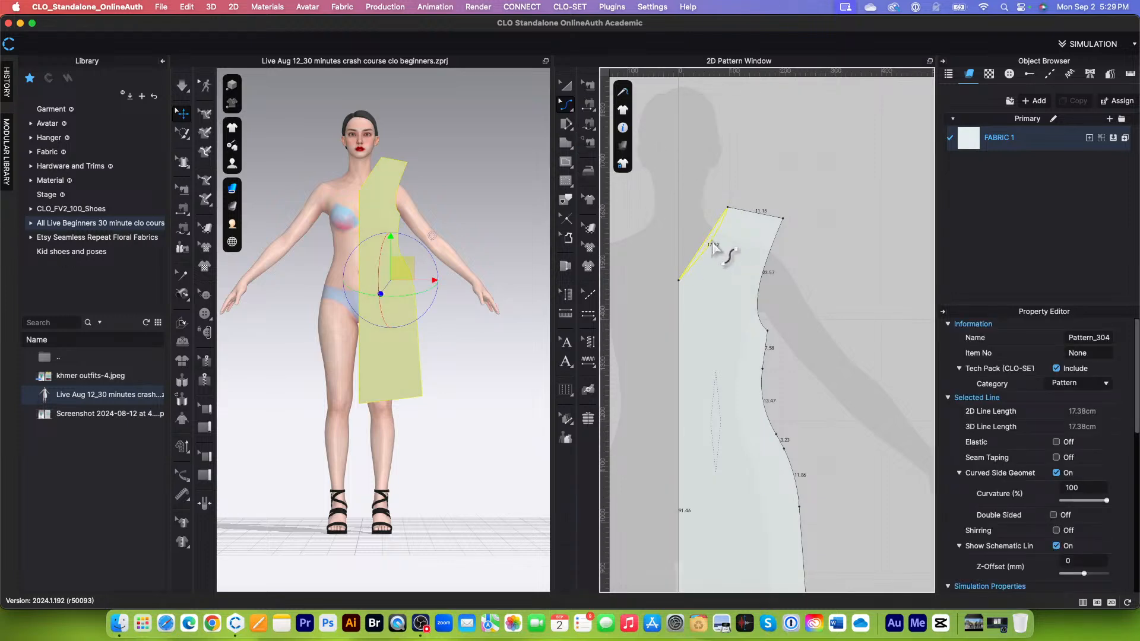
left_click(771, 188)
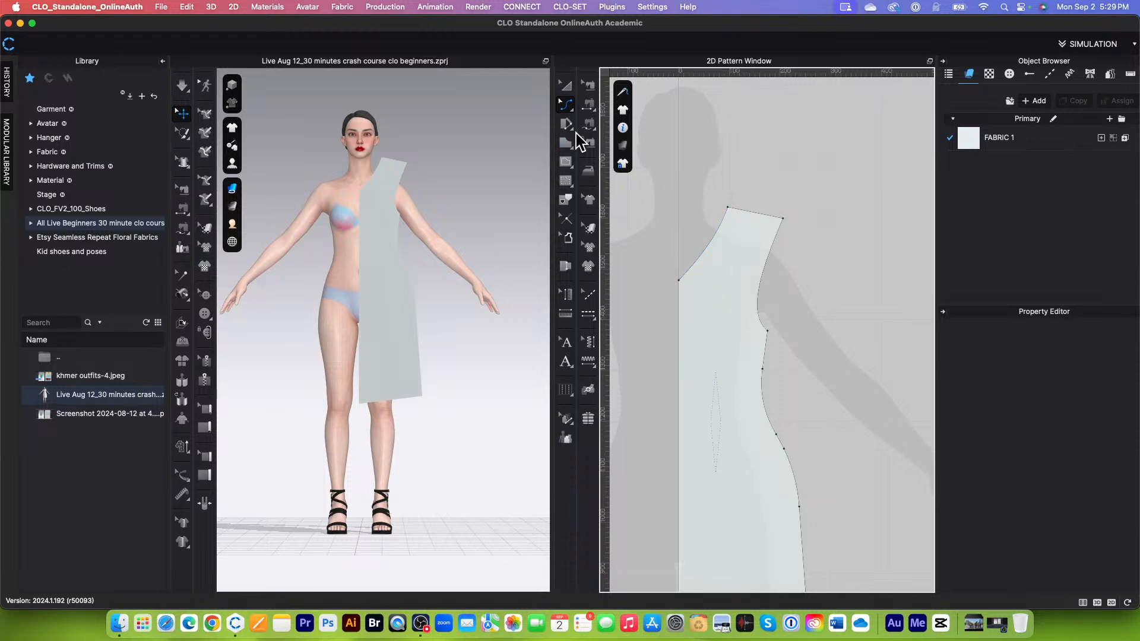
Step: Switch to Edit Pattern and refine the neckline's shape by moving its lower curve handle near the centre front
left_click(568, 107)
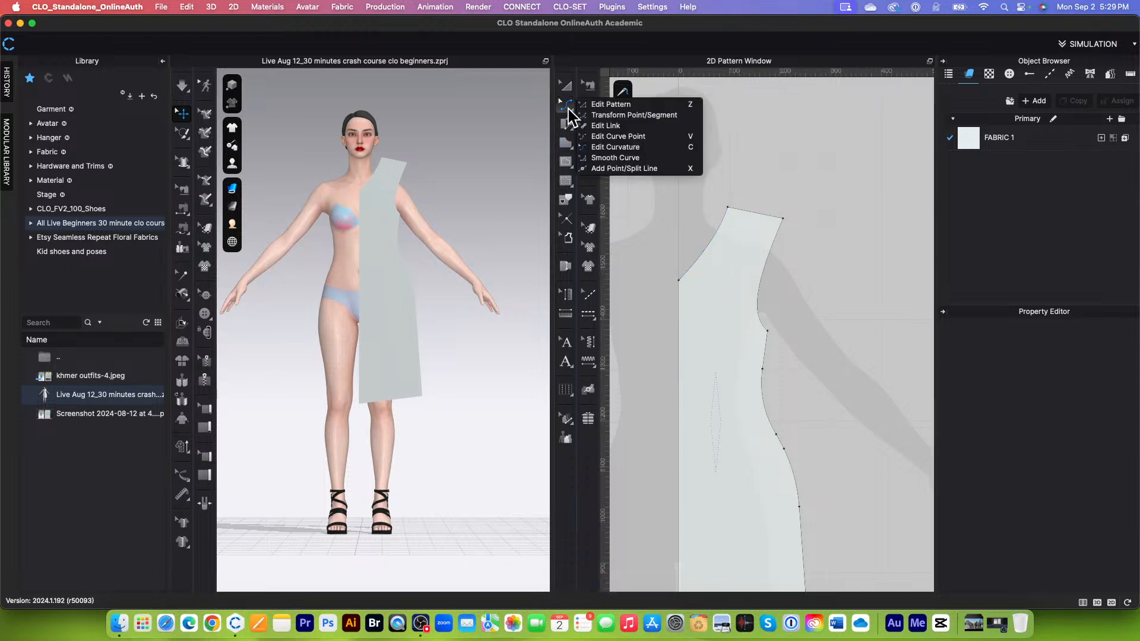
left_click(612, 105)
left_click(707, 240)
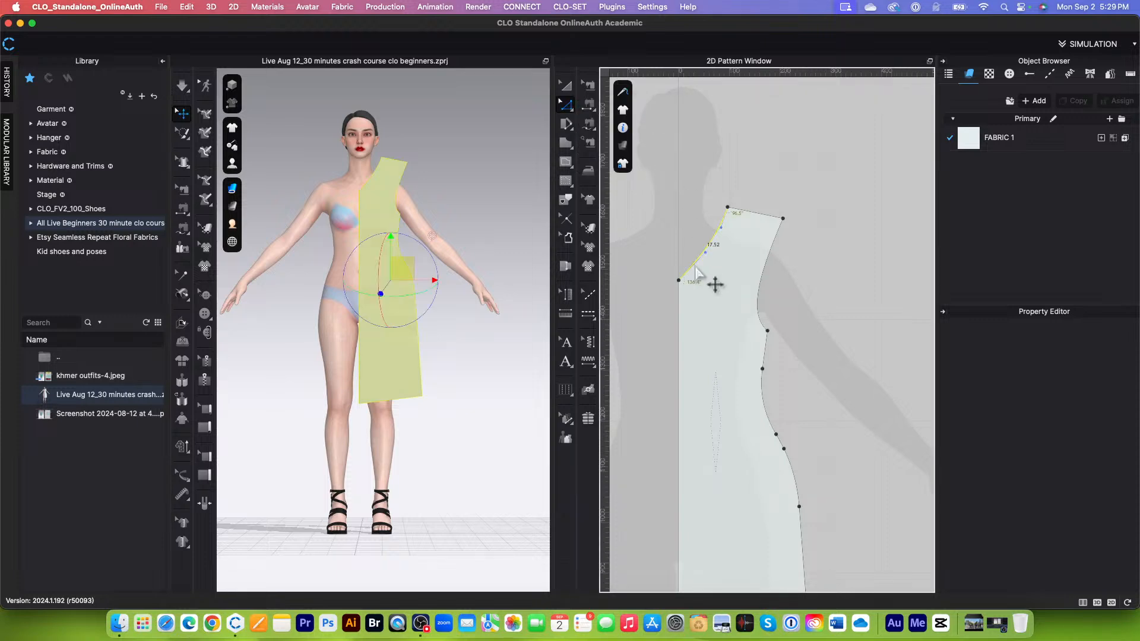
scroll(683, 297, "up", 3)
left_click_drag(725, 222, 709, 244)
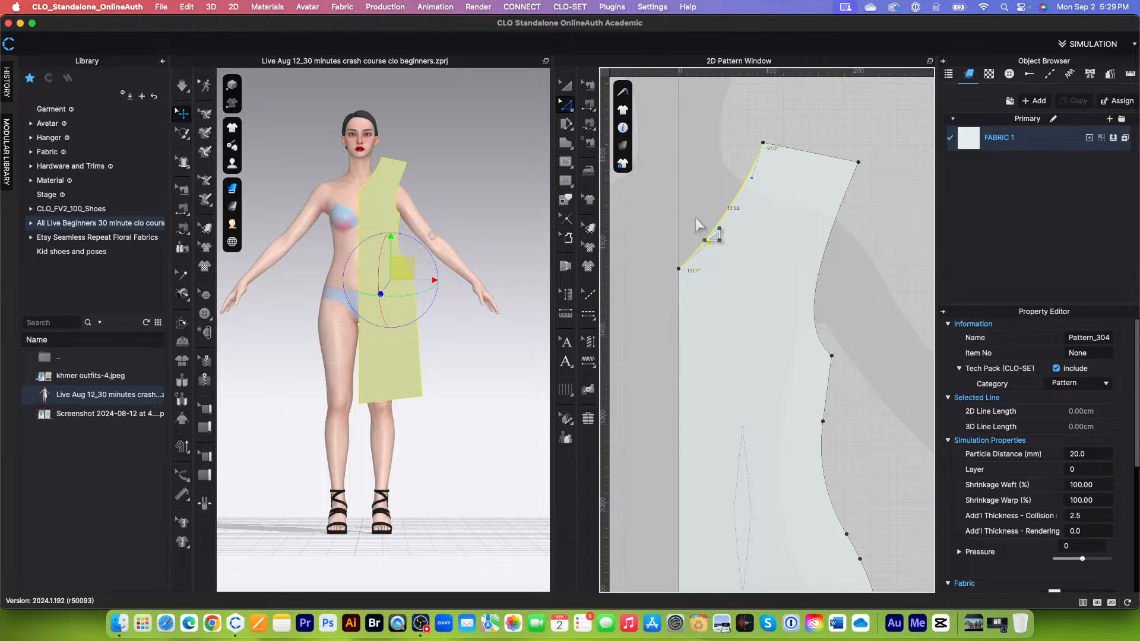
Step: Deselect the neckline and inspect the whole dress pattern against the avatar silhouette, from shoulder down to the hem
left_click(695, 218)
scroll(715, 256, "down", 3)
scroll(742, 277, "down", 3)
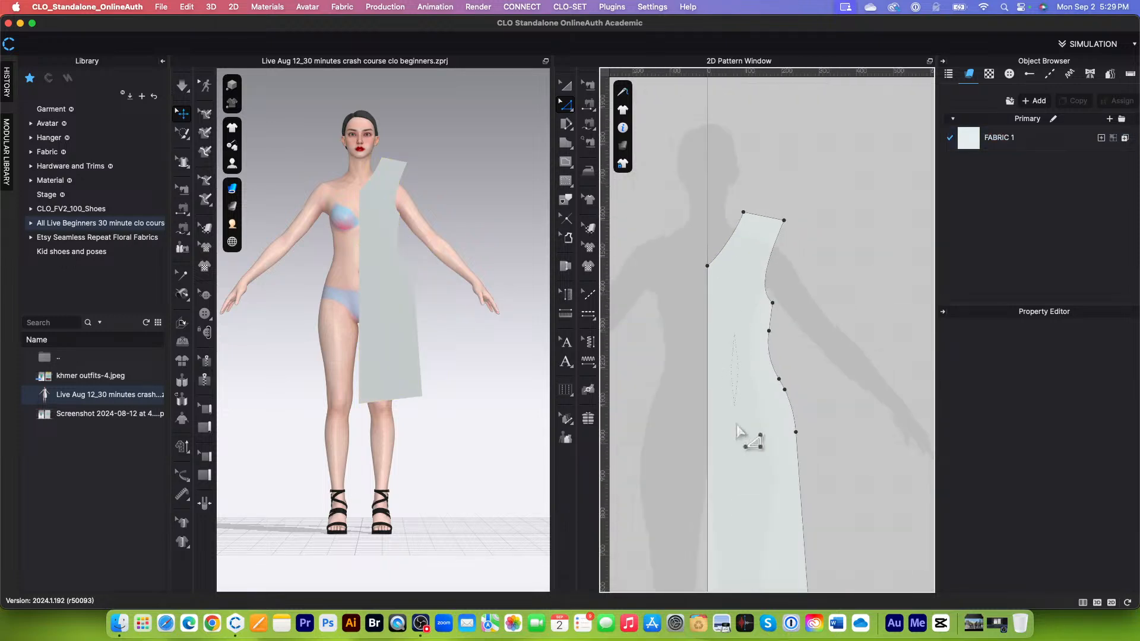
scroll(725, 282, "down", 2)
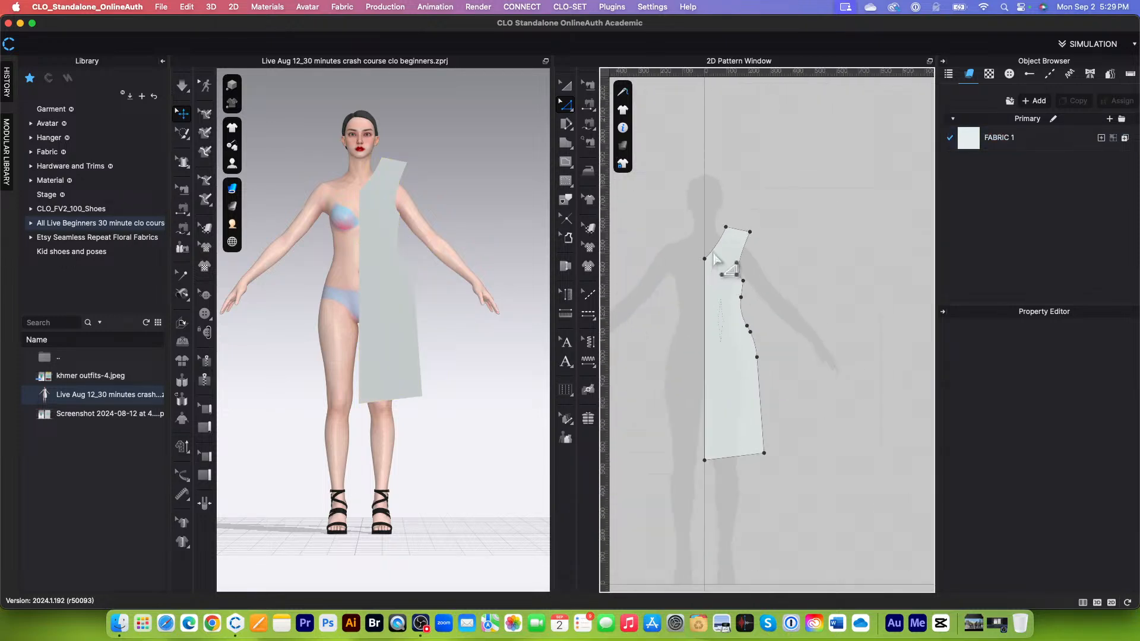
scroll(736, 410, "down", 2)
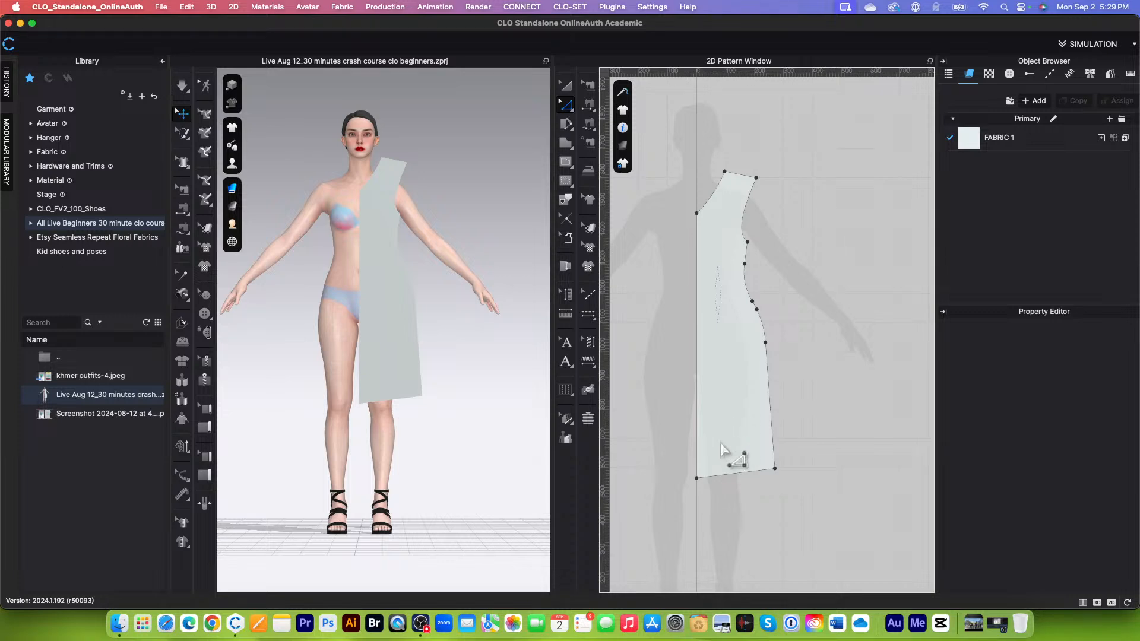
scroll(765, 340, "down", 3)
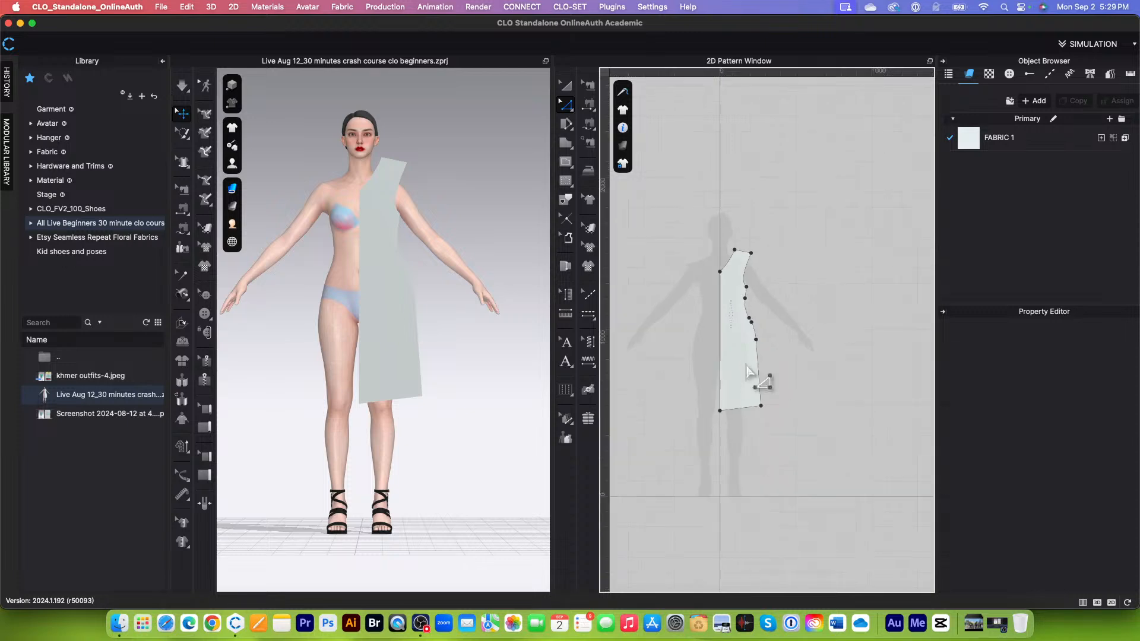
scroll(750, 374, "up", 3)
scroll(766, 309, "down", 2)
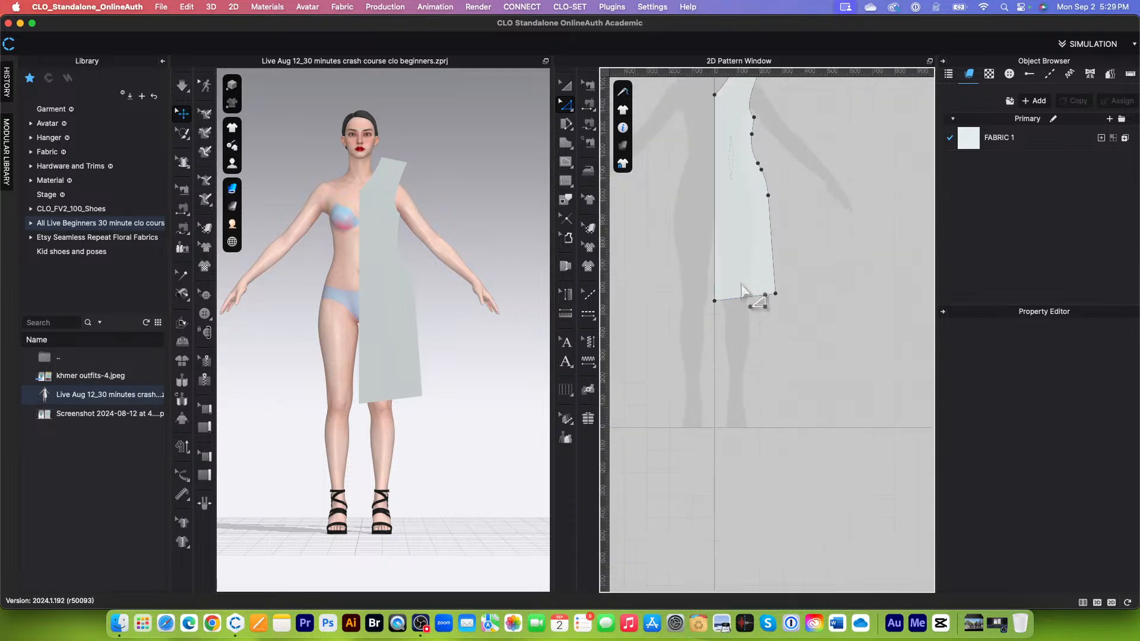
Step: Use Edit Curvature to bend the hem slightly downward into a curve about 27.2 cm long, and deselect it
left_click(567, 106)
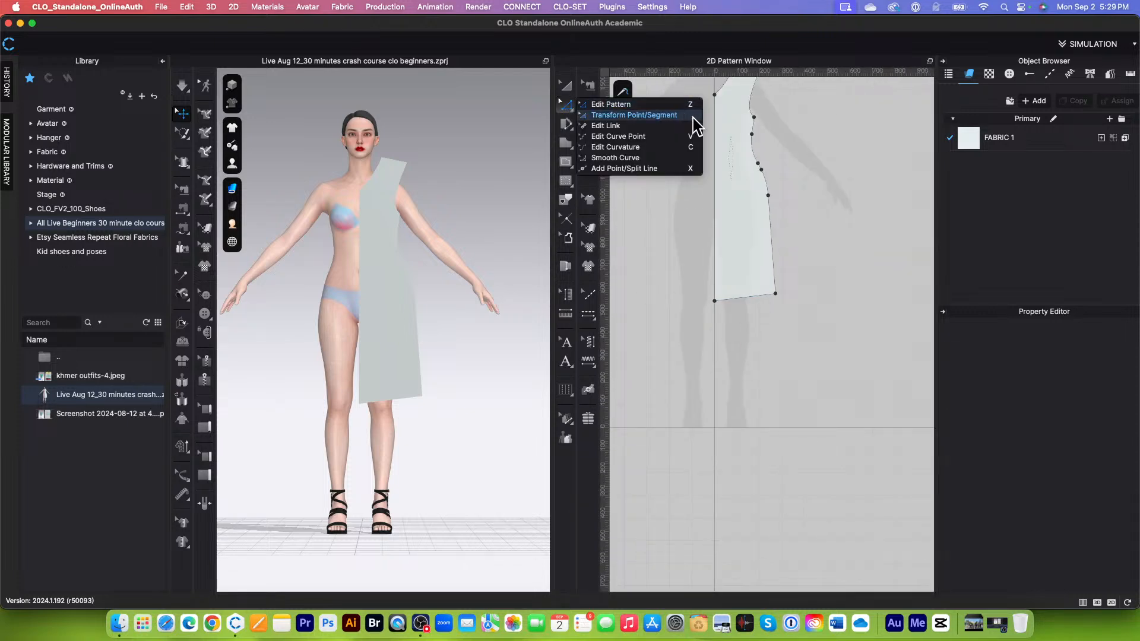
left_click(615, 147)
scroll(789, 350, "up", 3)
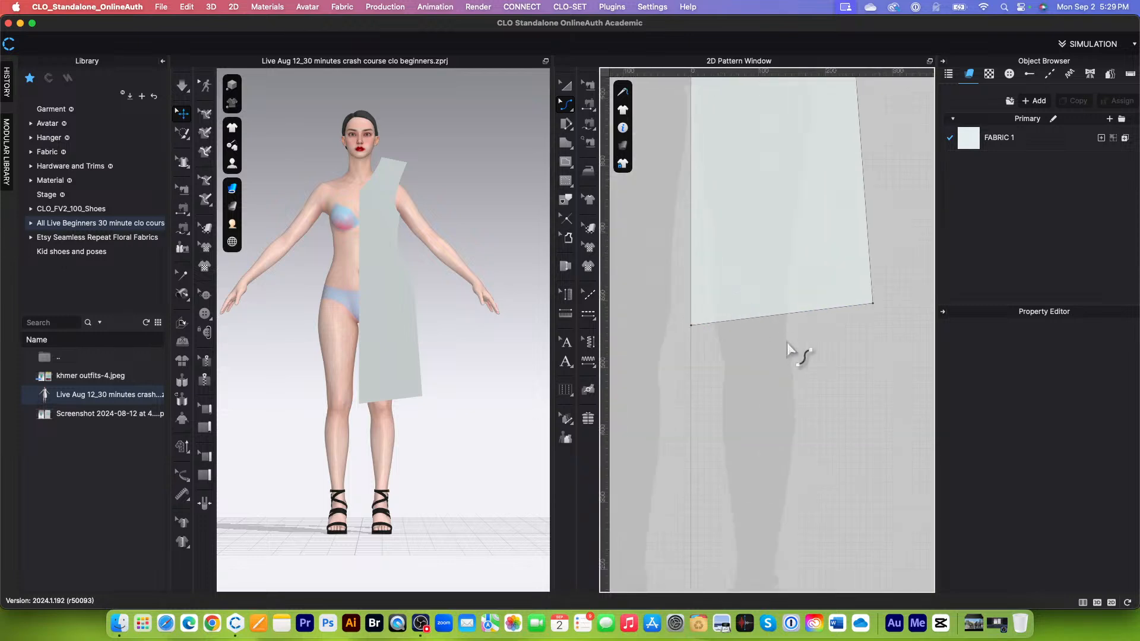
left_click(769, 324)
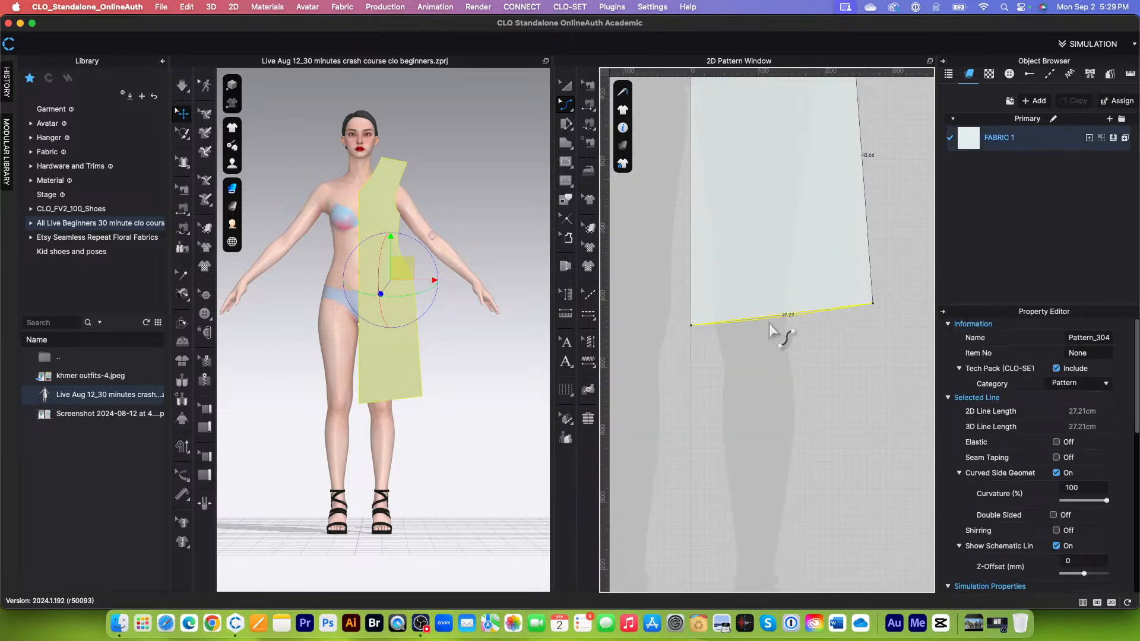
scroll(733, 389, "down", 2)
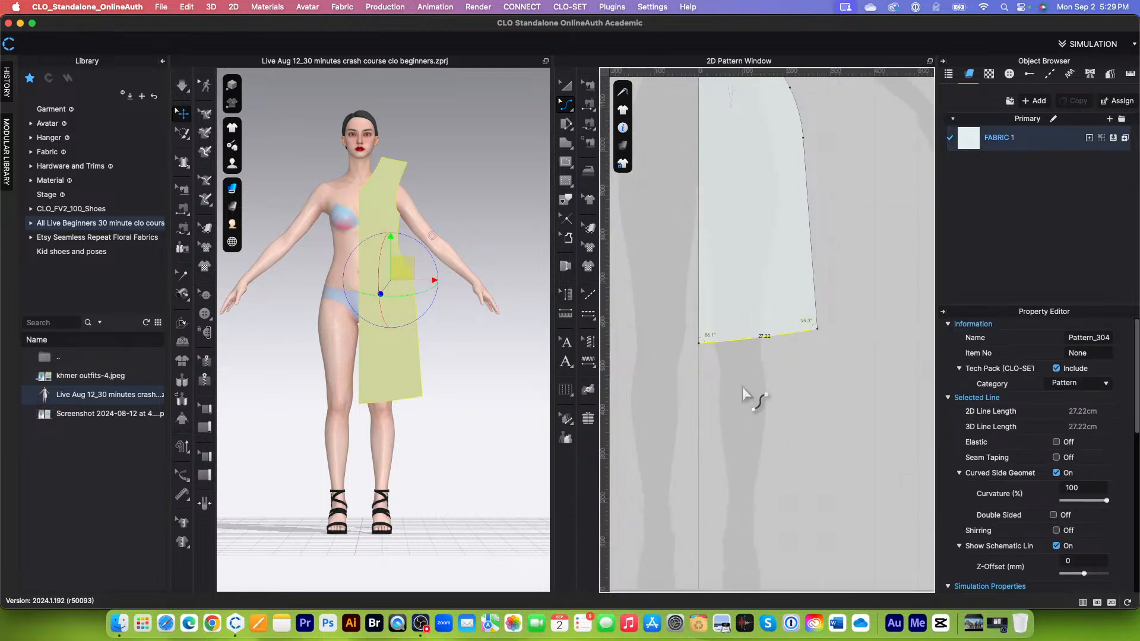
left_click(743, 387)
Step: Switch to Transform Pattern and place a horizontal guideline level with the hem's centre-front corner
scroll(743, 389, "down", 4)
scroll(769, 392, "up", 4)
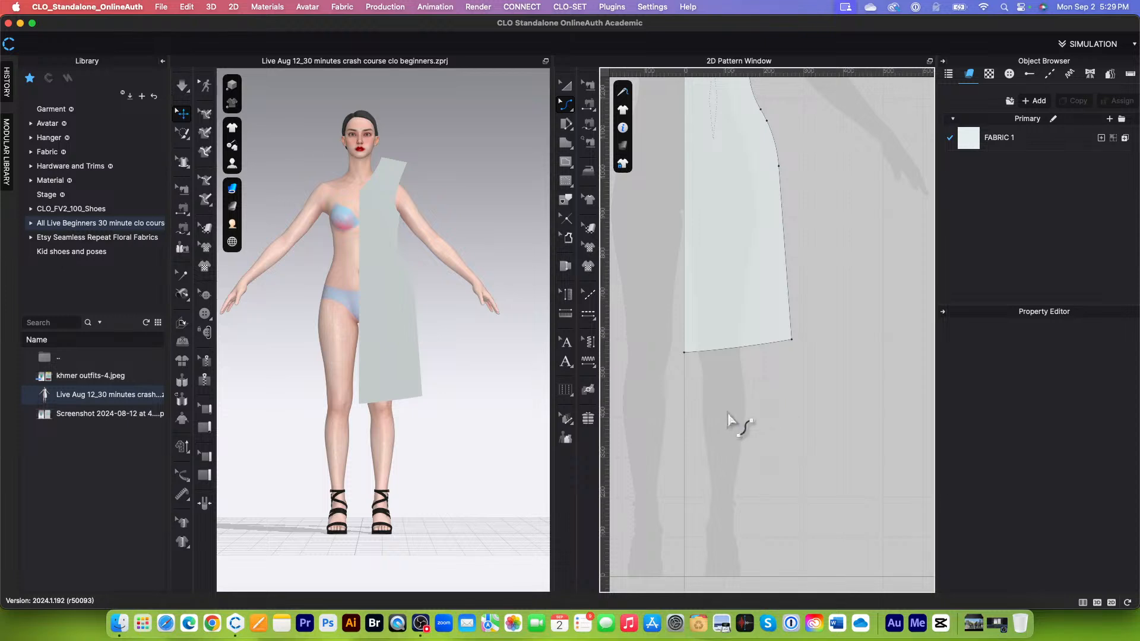
scroll(730, 422, "down", 2)
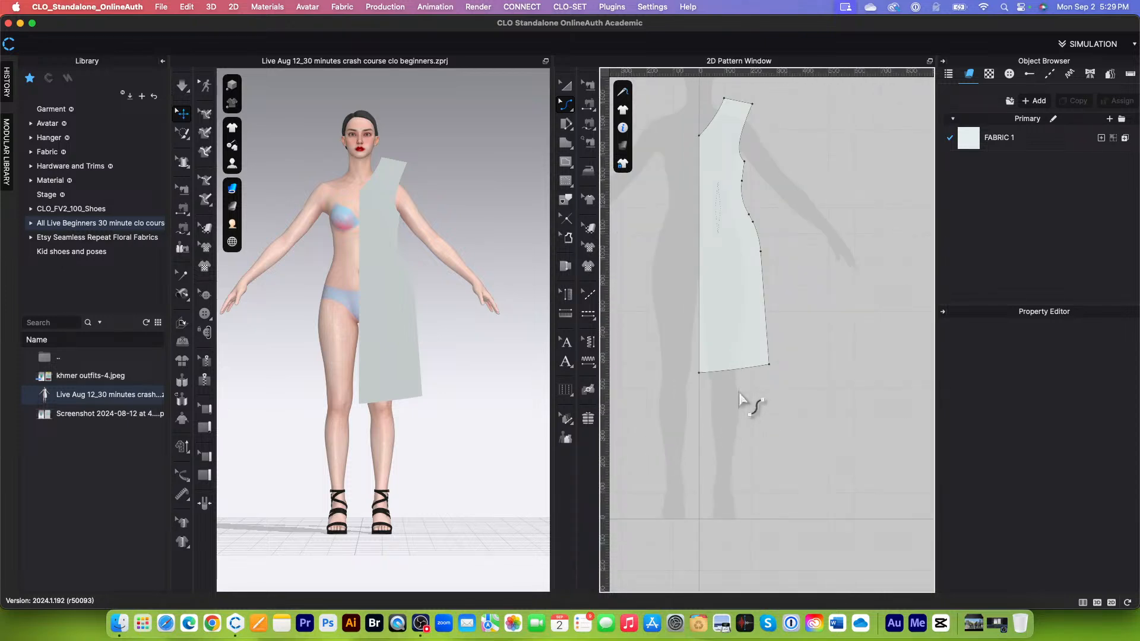
scroll(753, 106, "up", 3)
scroll(757, 110, "down", 2)
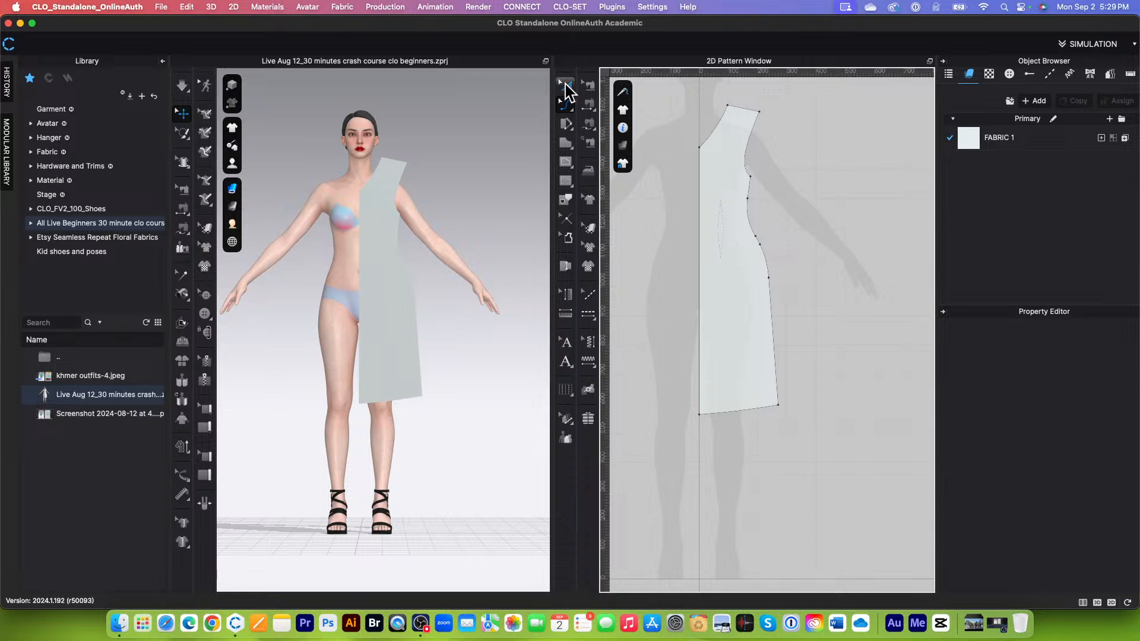
left_click(566, 87)
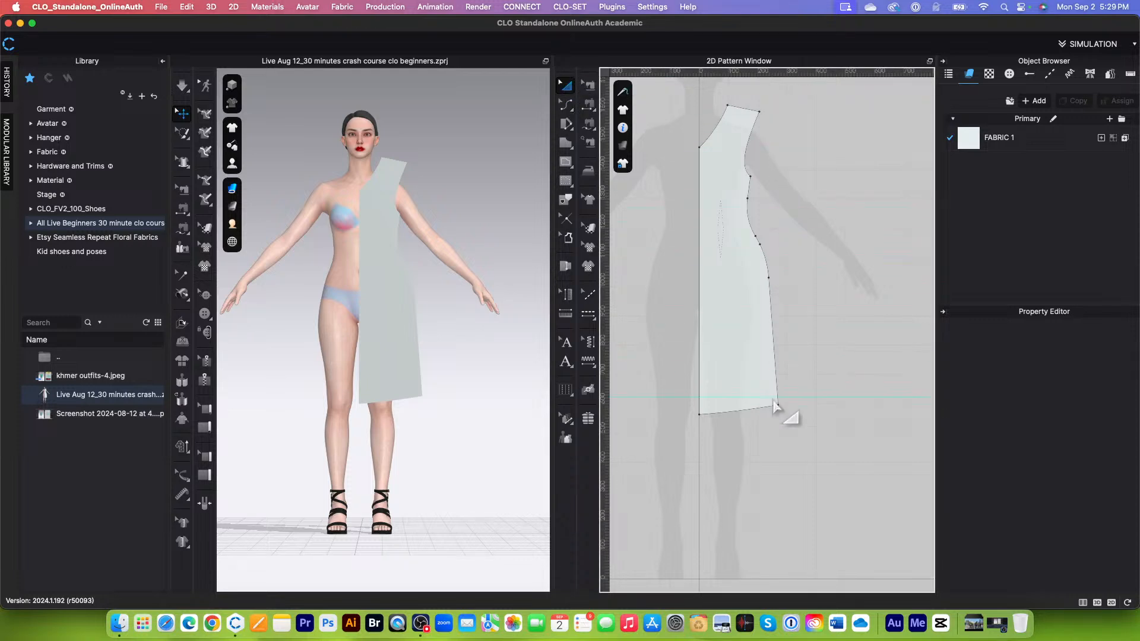
scroll(775, 422, "up", 10)
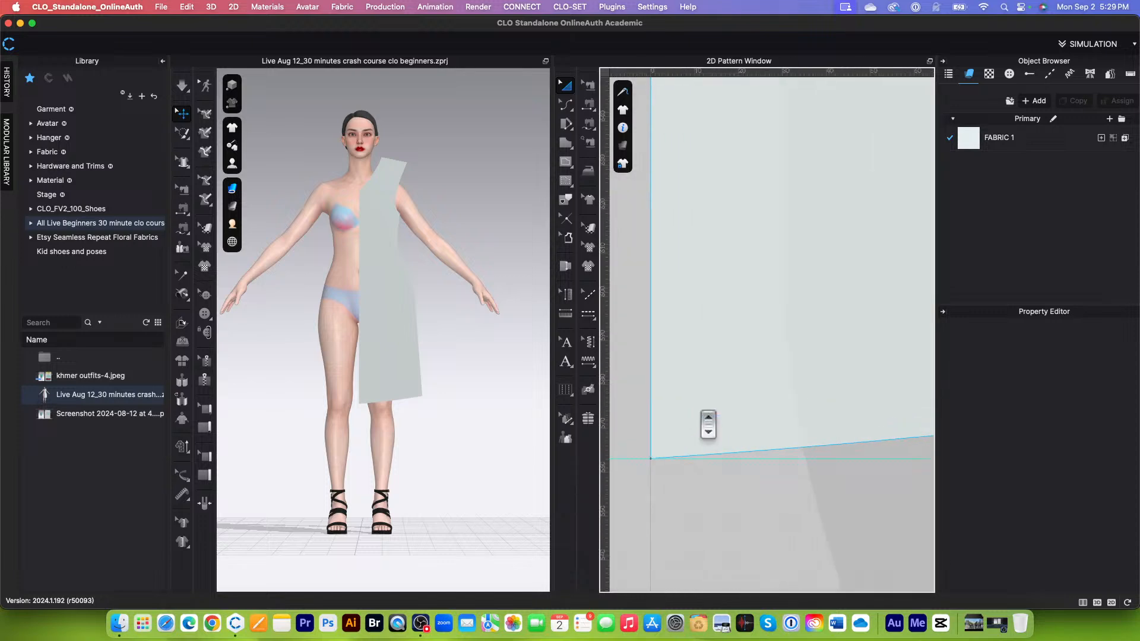
scroll(722, 389, "down", 10)
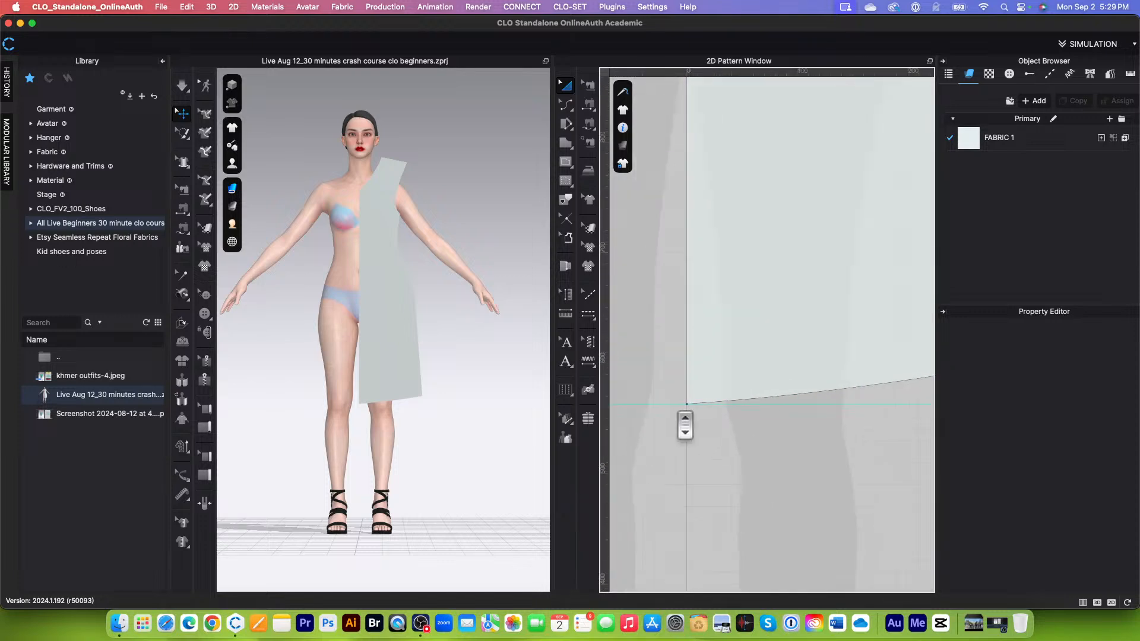
scroll(772, 427, "up", 3)
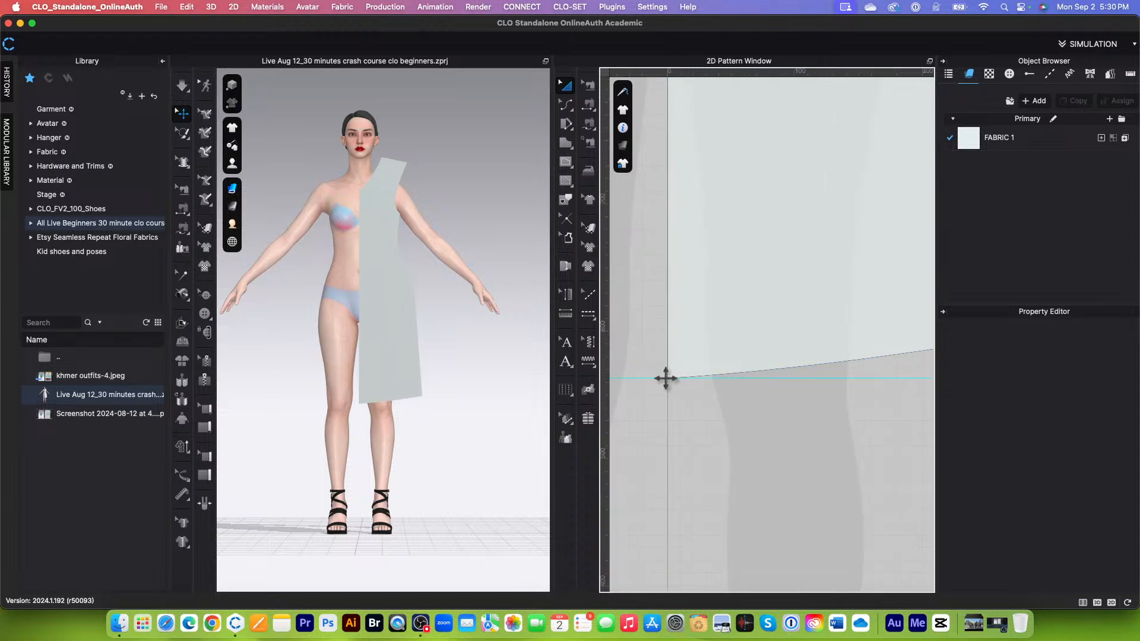
Step: Add a point on the hem with Add Point/Split Line, and undo back to the straight hem
scroll(743, 392, "down", 2)
scroll(764, 378, "down", 1)
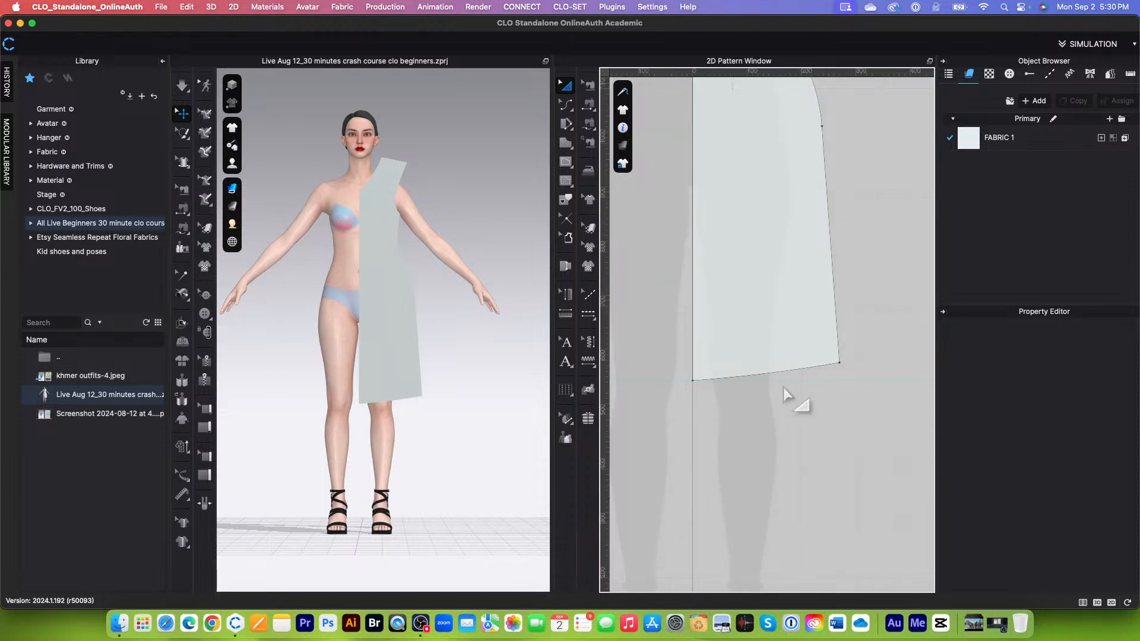
scroll(795, 400, "down", 2)
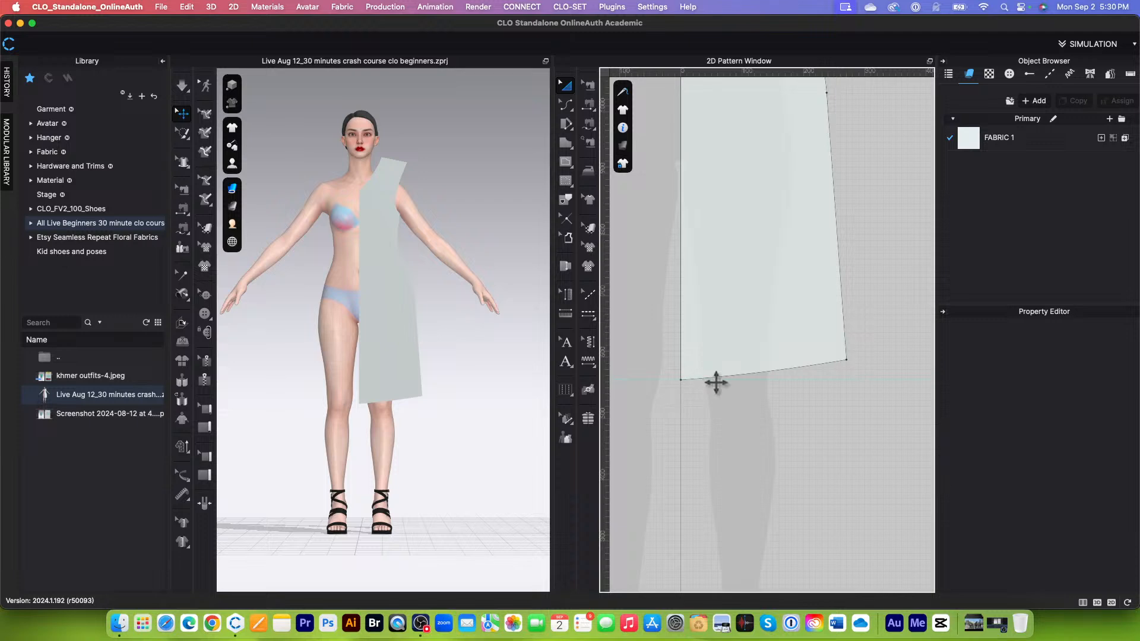
scroll(766, 385, "down", 2)
scroll(772, 398, "up", 2)
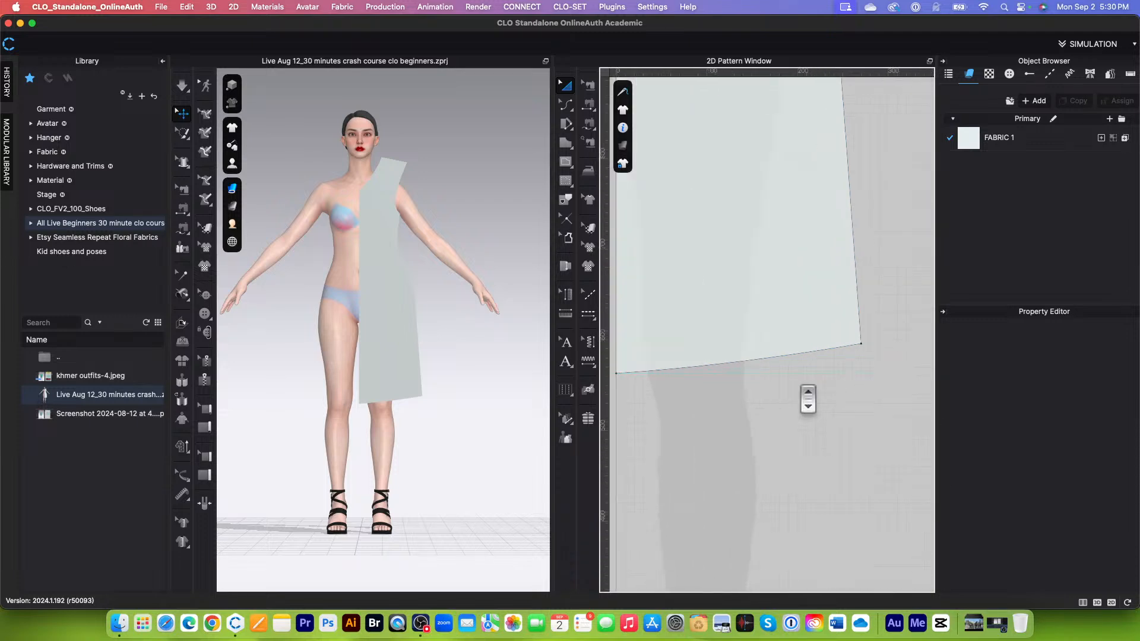
left_click(567, 109)
left_click(567, 110)
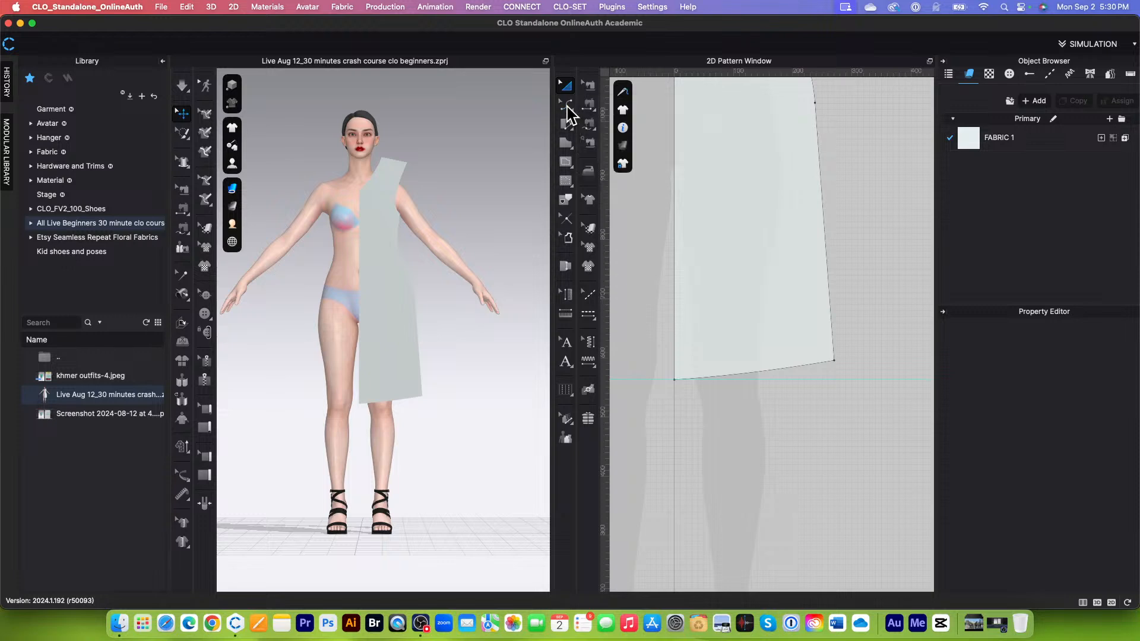
left_click(567, 109)
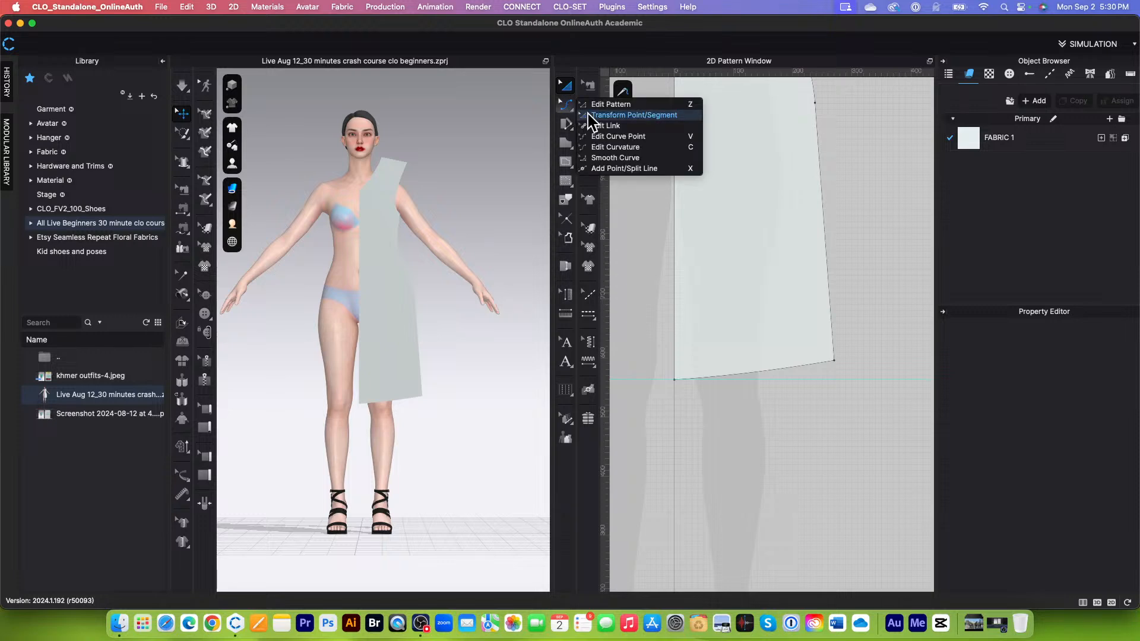
left_click(650, 170)
left_click(766, 371)
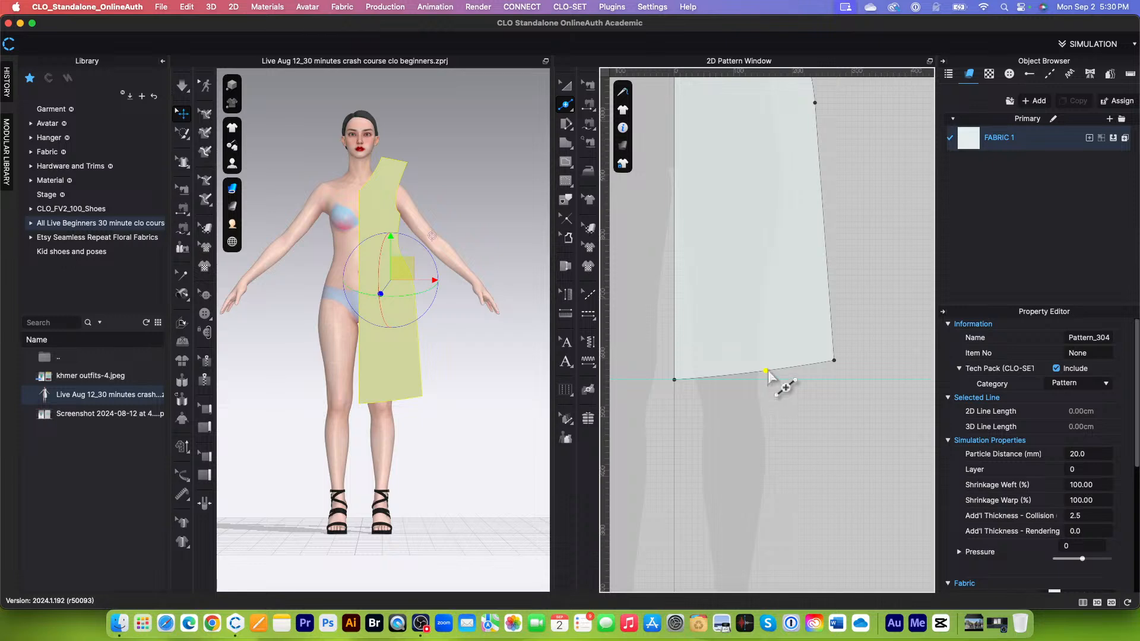
key("super+z")
Step: Switch to Edit Pattern and lock the horizontal guideline at the hem's centre-front corner
scroll(712, 389, "up", 5)
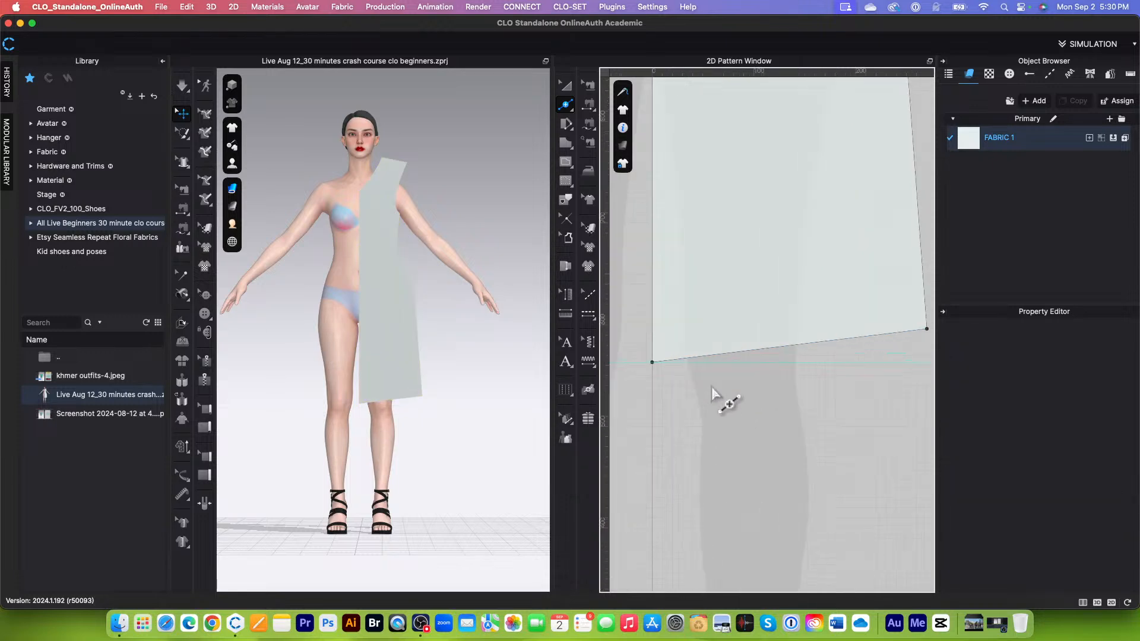
scroll(716, 340, "down", 4)
scroll(731, 404, "down", 2)
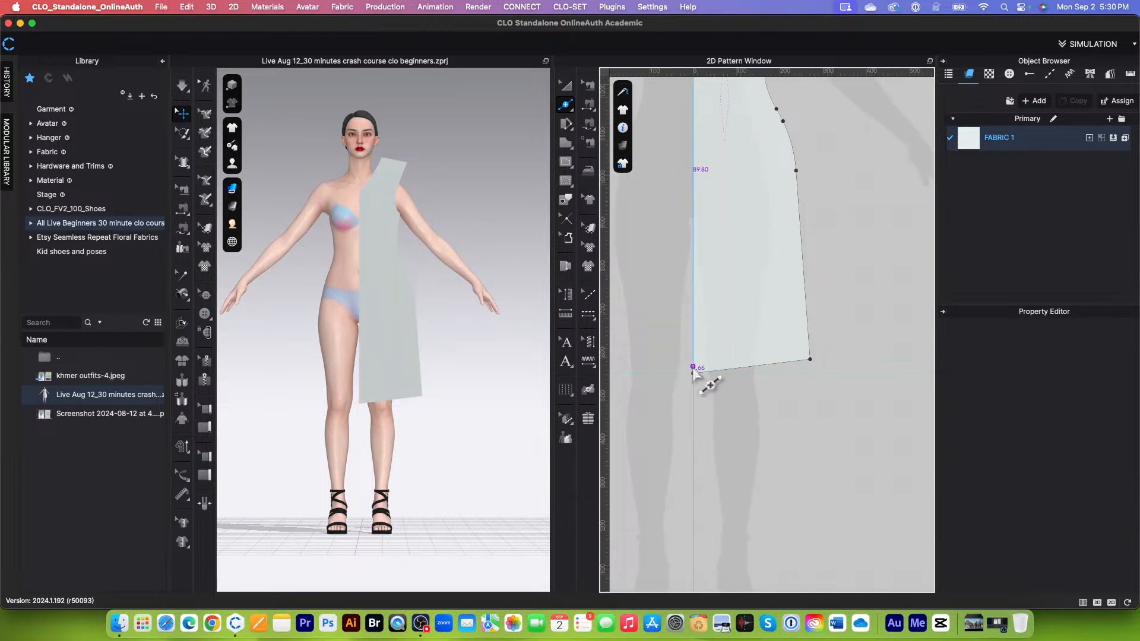
scroll(739, 379, "up", 3)
scroll(744, 377, "down", 1)
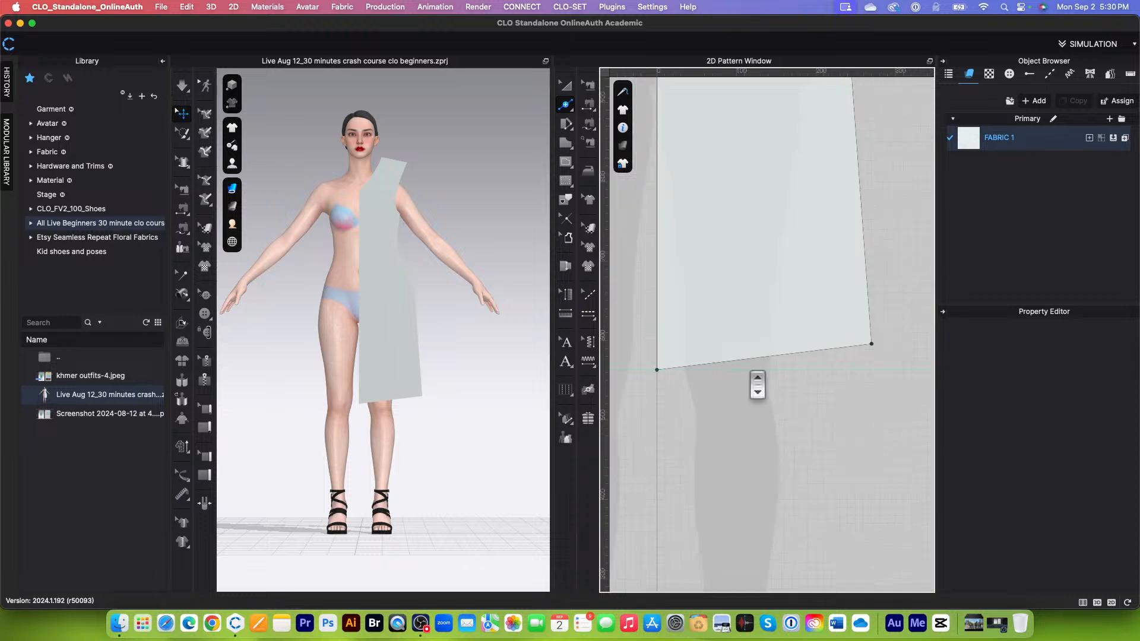
scroll(753, 374, "down", 2)
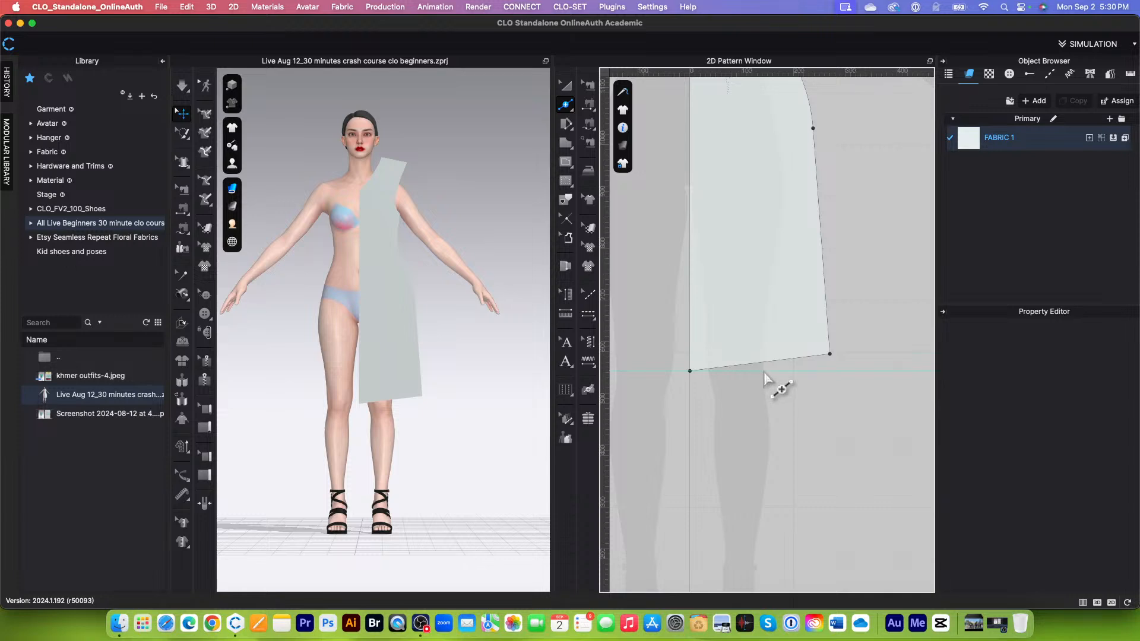
key("z")
right_click(776, 372)
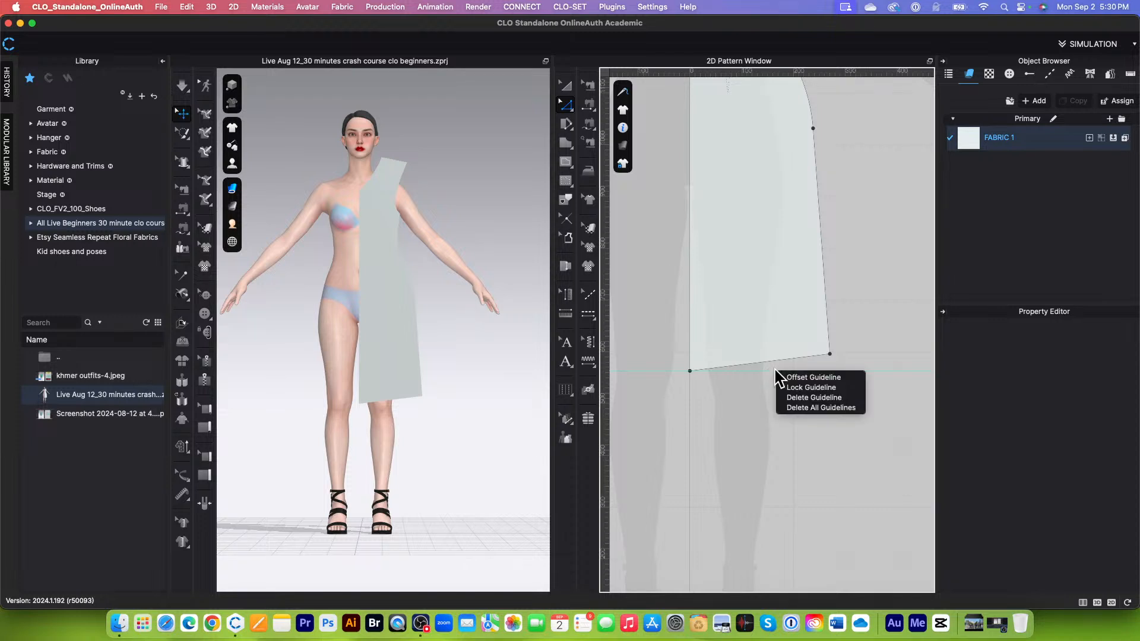
left_click(808, 387)
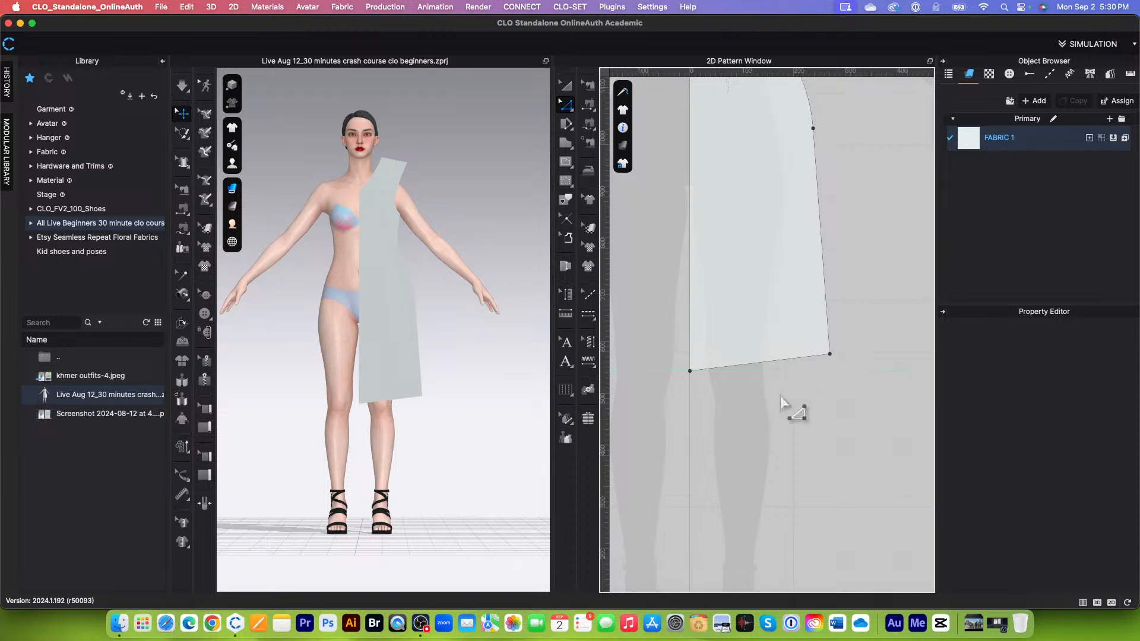
Step: Bend the straight hem downward into a curve about 27.3 cm long and check its centre-front corner against the guideline
scroll(731, 404, "up", 5)
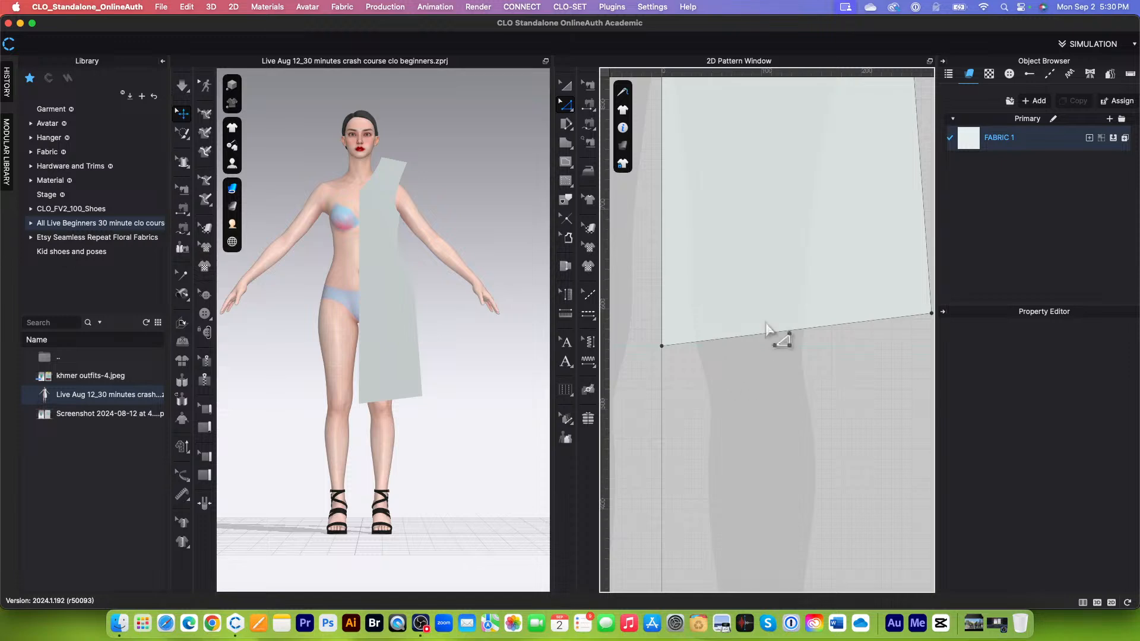
scroll(779, 351, "down", 1)
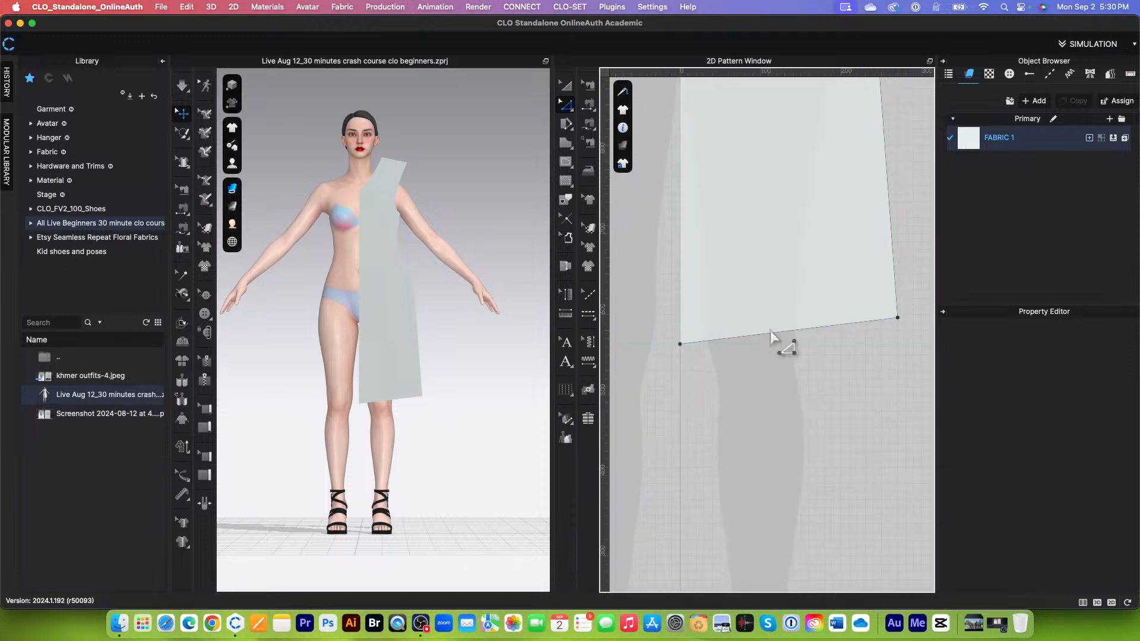
key("v")
left_click(781, 343)
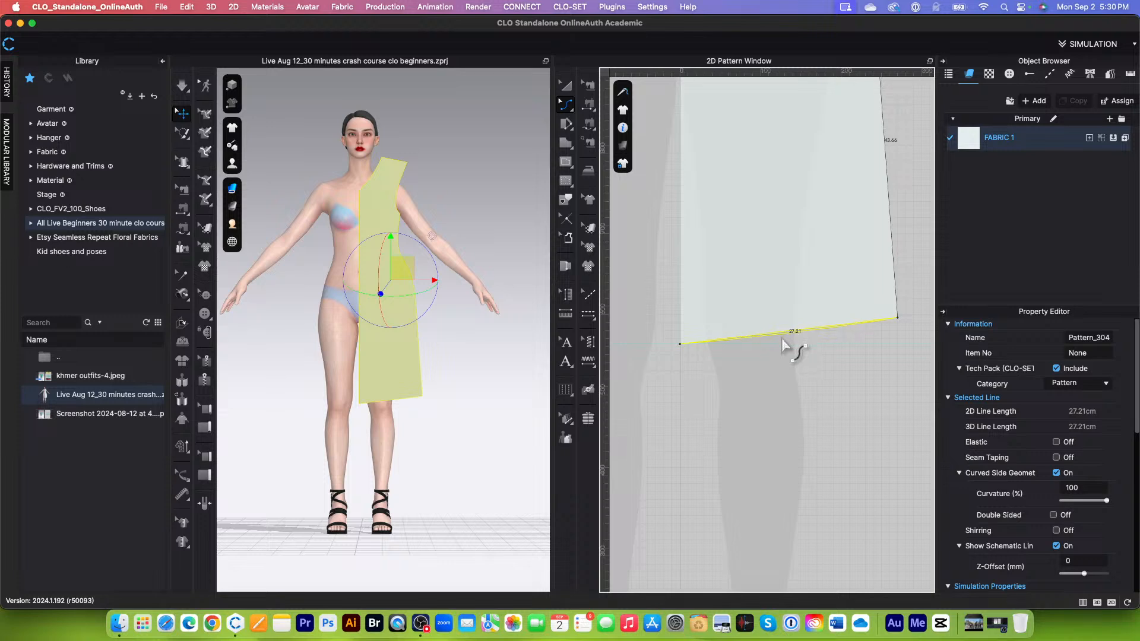
left_click_drag(782, 341, 783, 343)
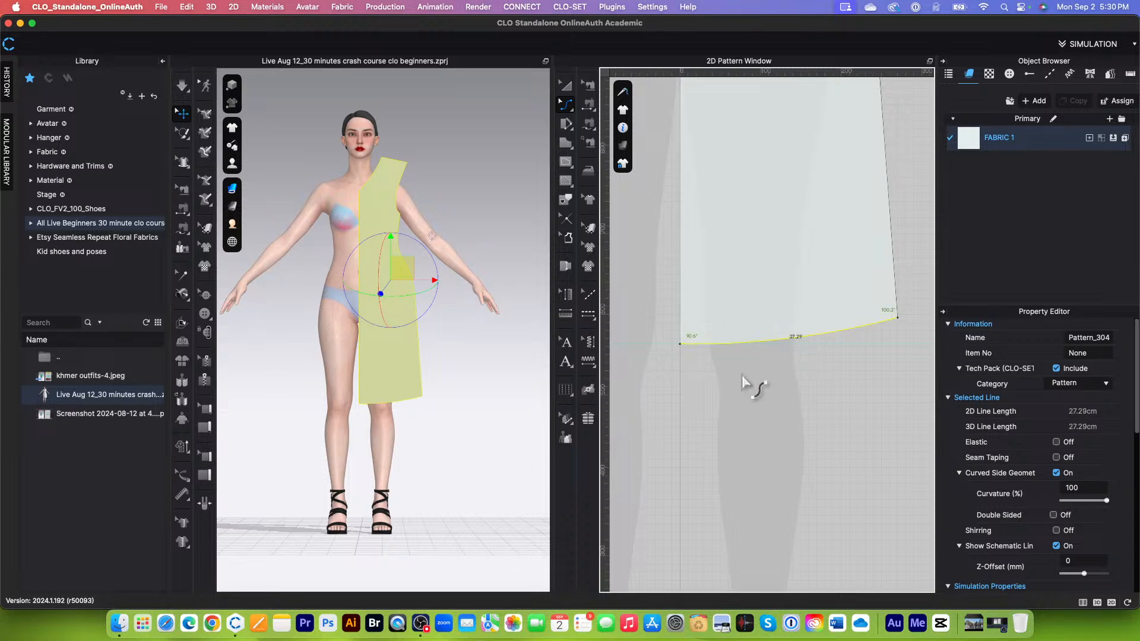
left_click(743, 377)
scroll(737, 374, "down", 2)
scroll(723, 356, "up", 4)
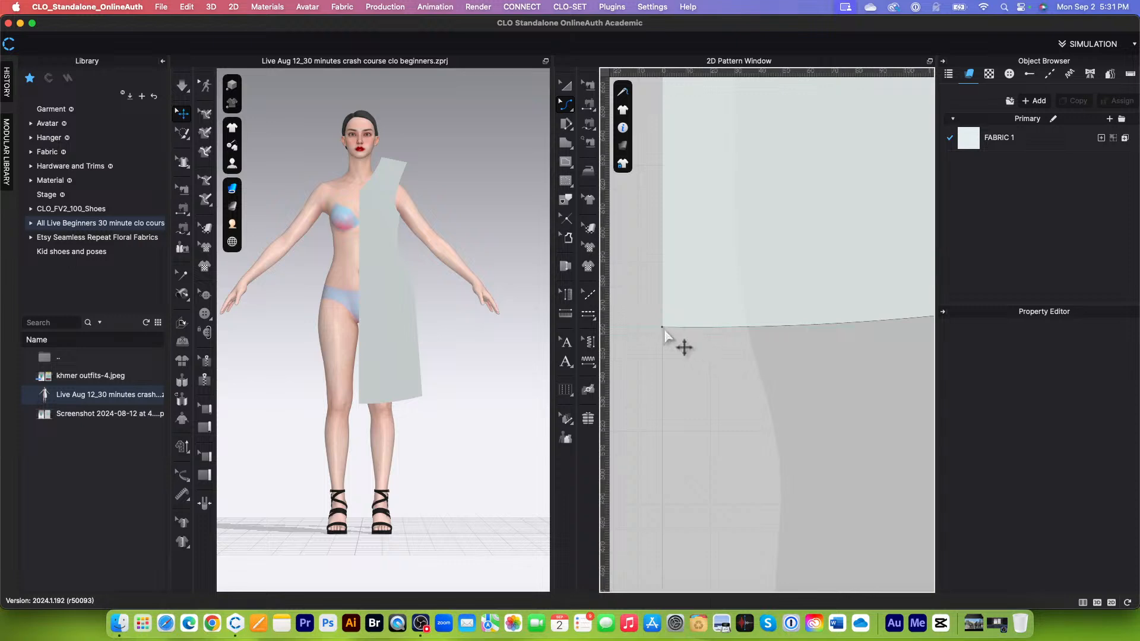
scroll(665, 330, "up", 3)
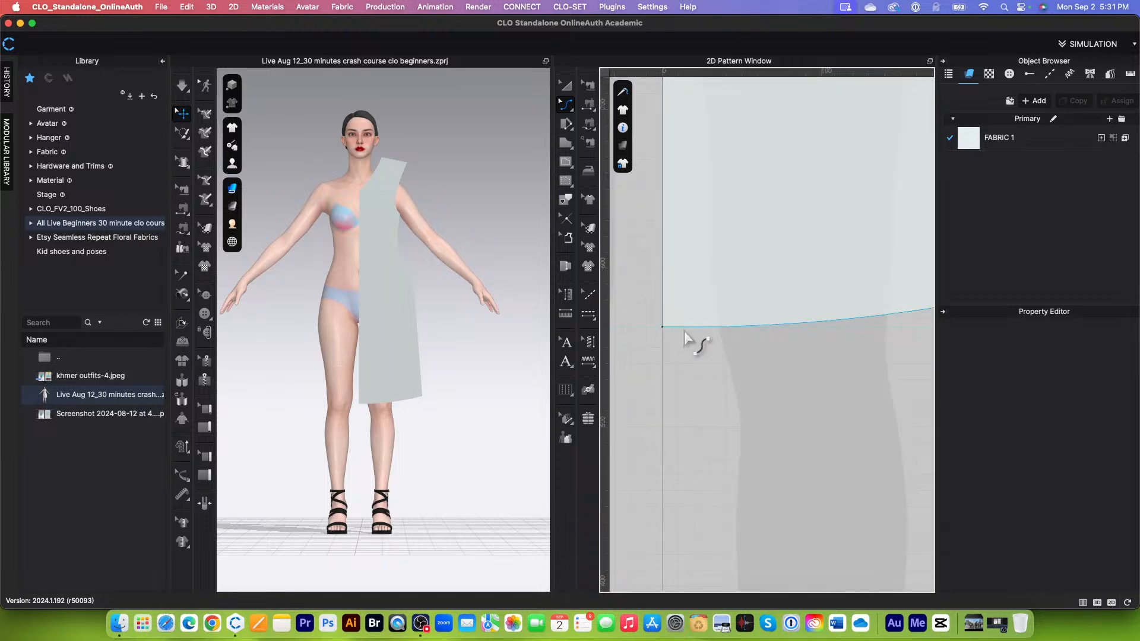
scroll(751, 339, "down", 4)
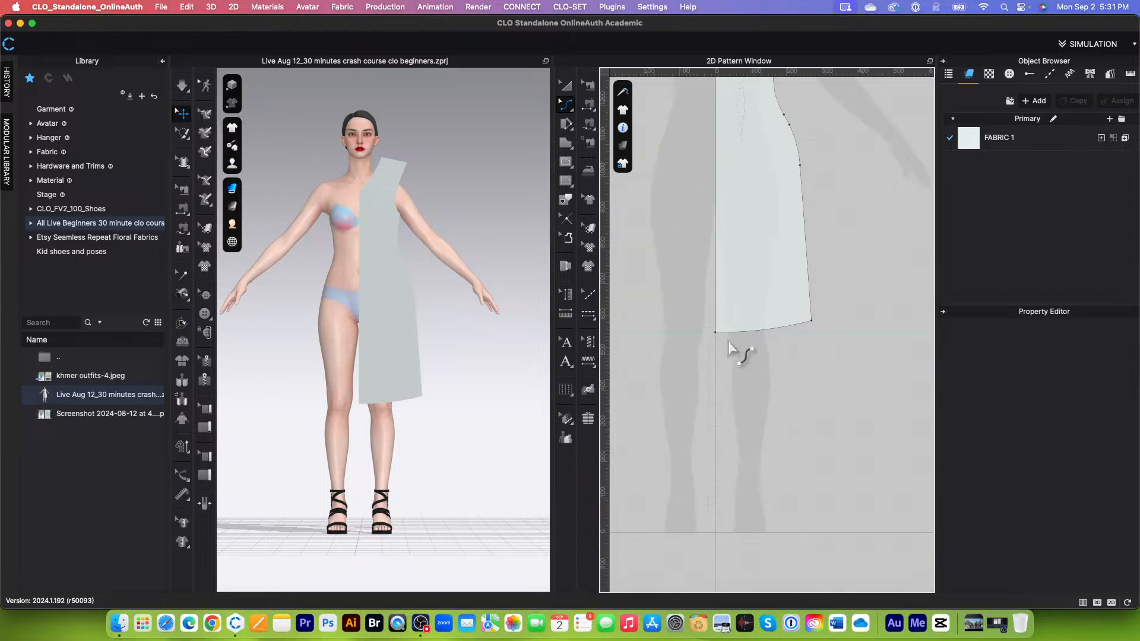
Step: Examine the shaped half-dress pattern's full outline, from neckline to hem, against the avatar silhouette
scroll(759, 375, "down", 3)
scroll(804, 158, "up", 2)
scroll(837, 178, "down", 1)
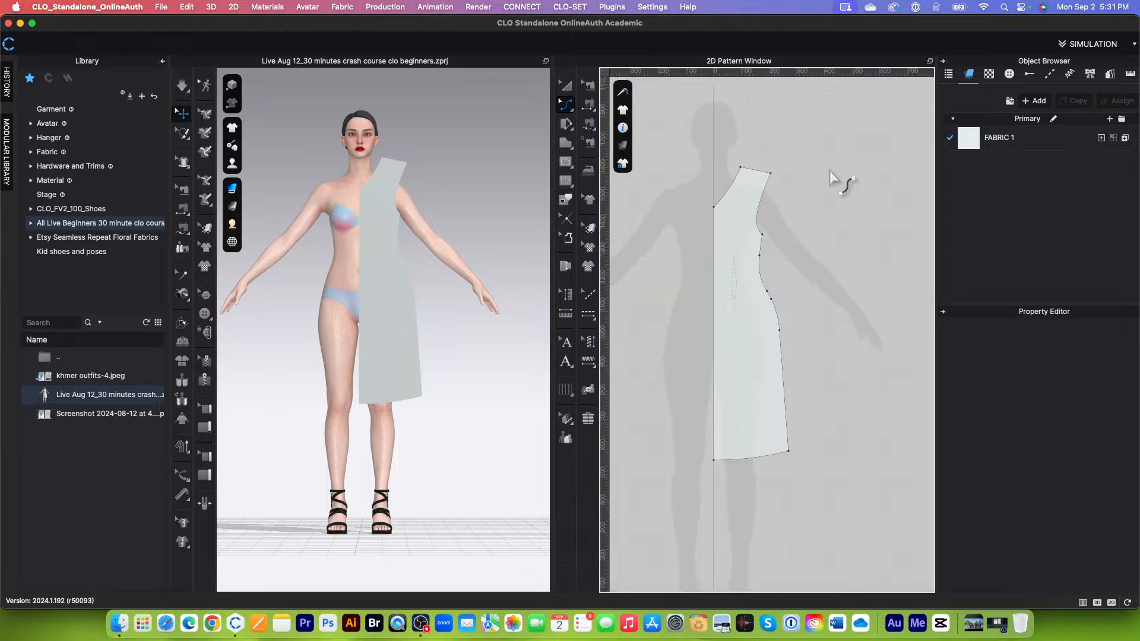
scroll(766, 181, "up", 1)
scroll(739, 173, "down", 2)
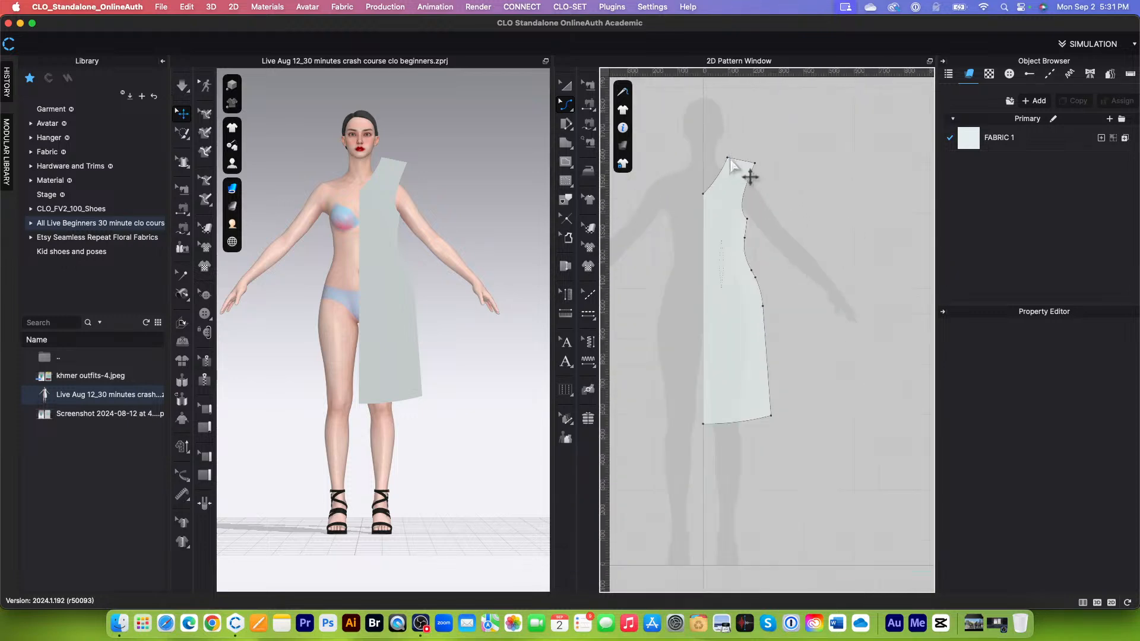
scroll(742, 268, "down", 3)
scroll(736, 332, "up", 2)
scroll(733, 321, "down", 2)
scroll(725, 218, "up", 1)
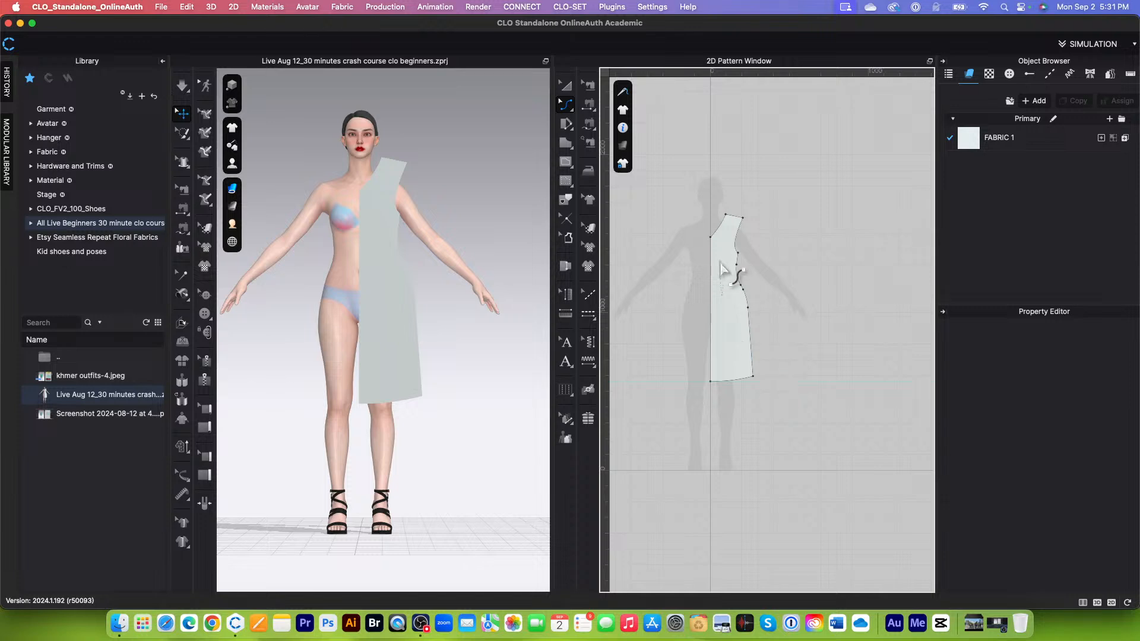
scroll(737, 279, "down", 2)
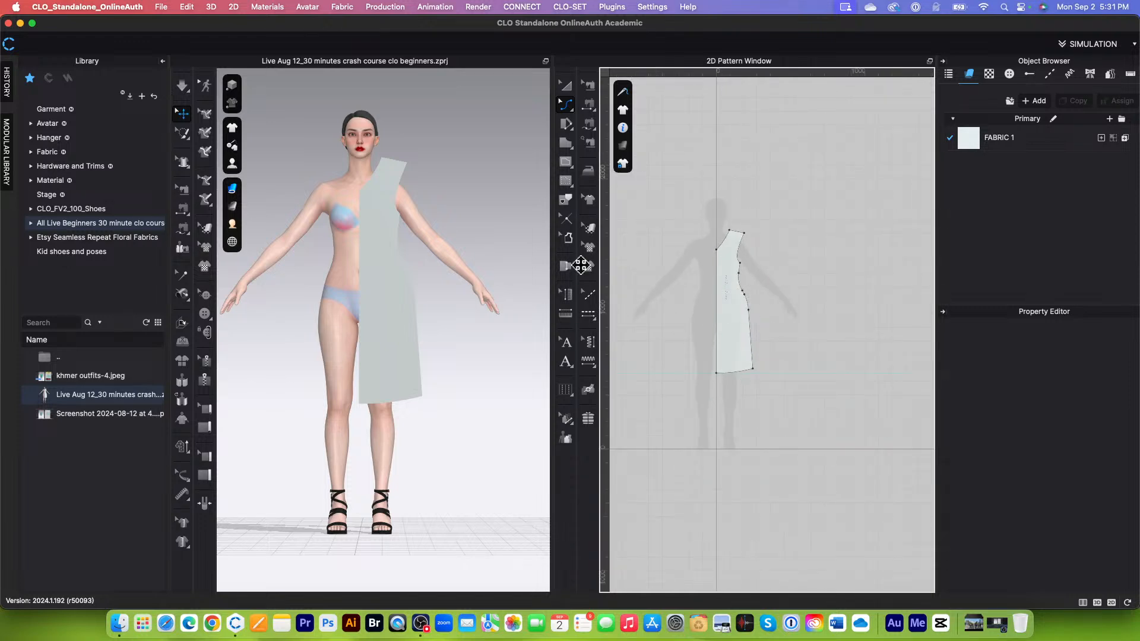
Step: Switch to Transform Pattern and review the 2D window's options for locking outlines, baselines and guidelines
left_click(565, 85)
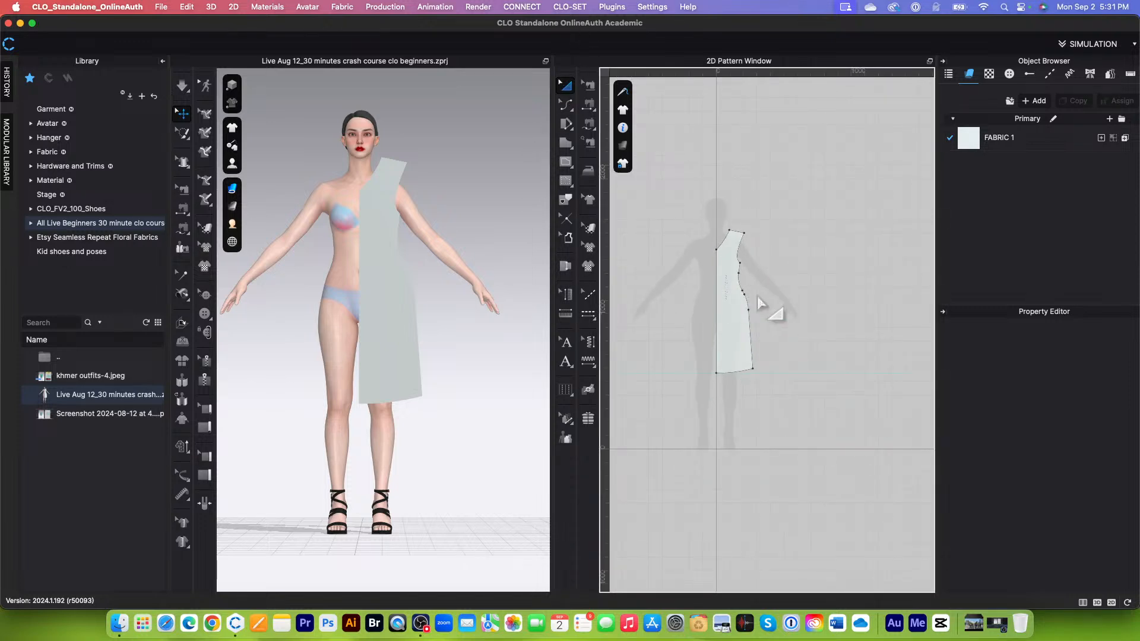
scroll(755, 279, "up", 5)
scroll(757, 279, "down", 2)
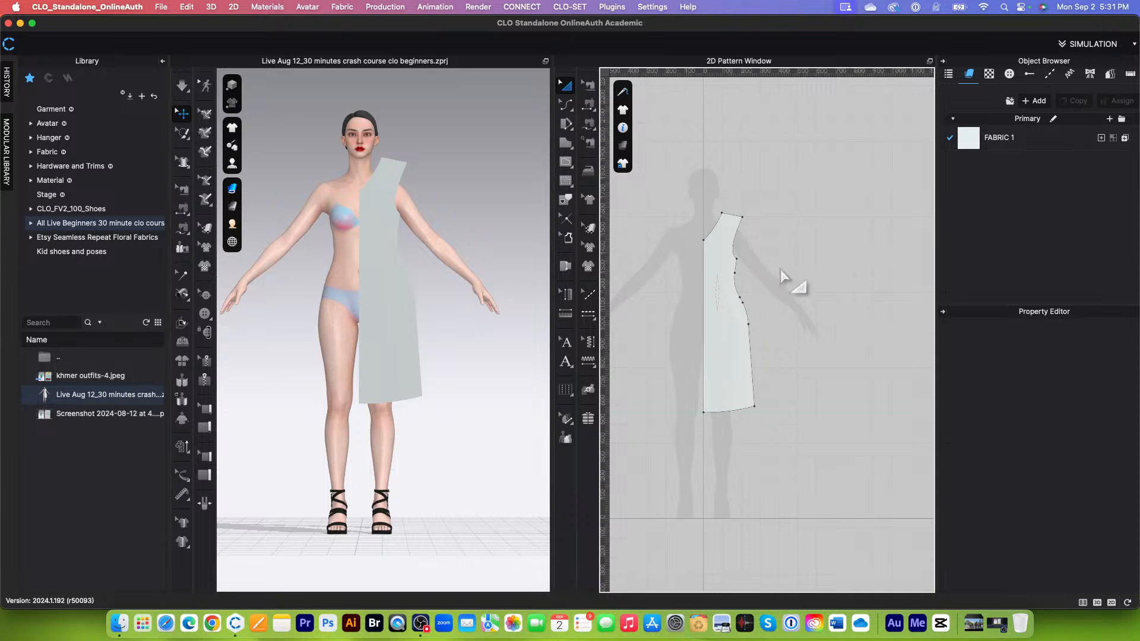
right_click(787, 268)
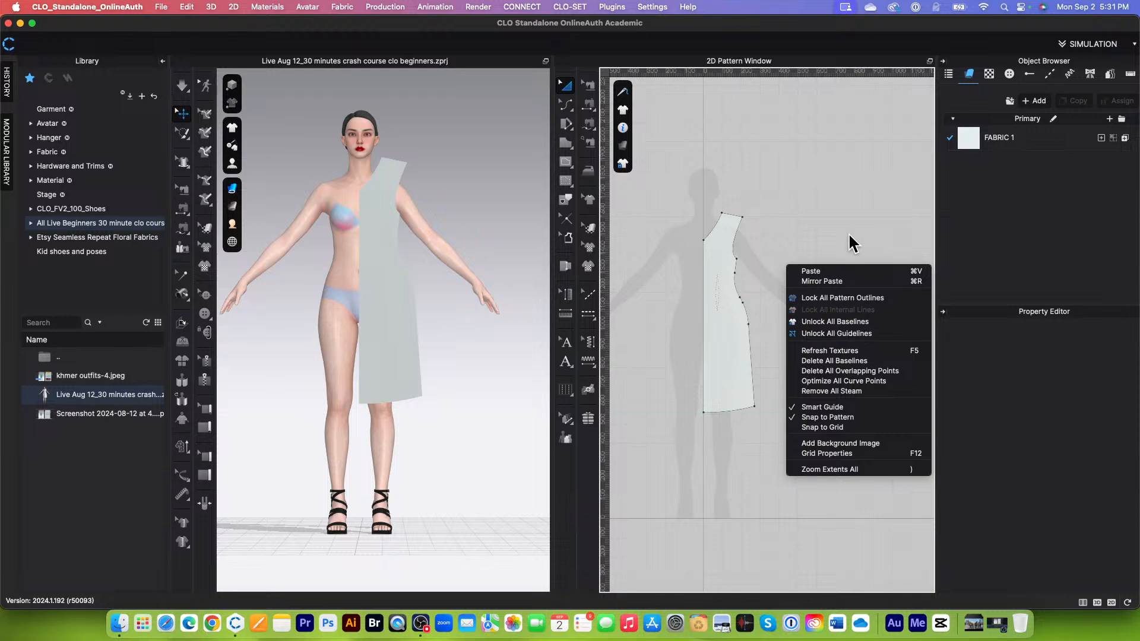
left_click(796, 221)
Step: Select the half-dress pattern and bring its simulation properties into view
scroll(738, 362, "up", 5)
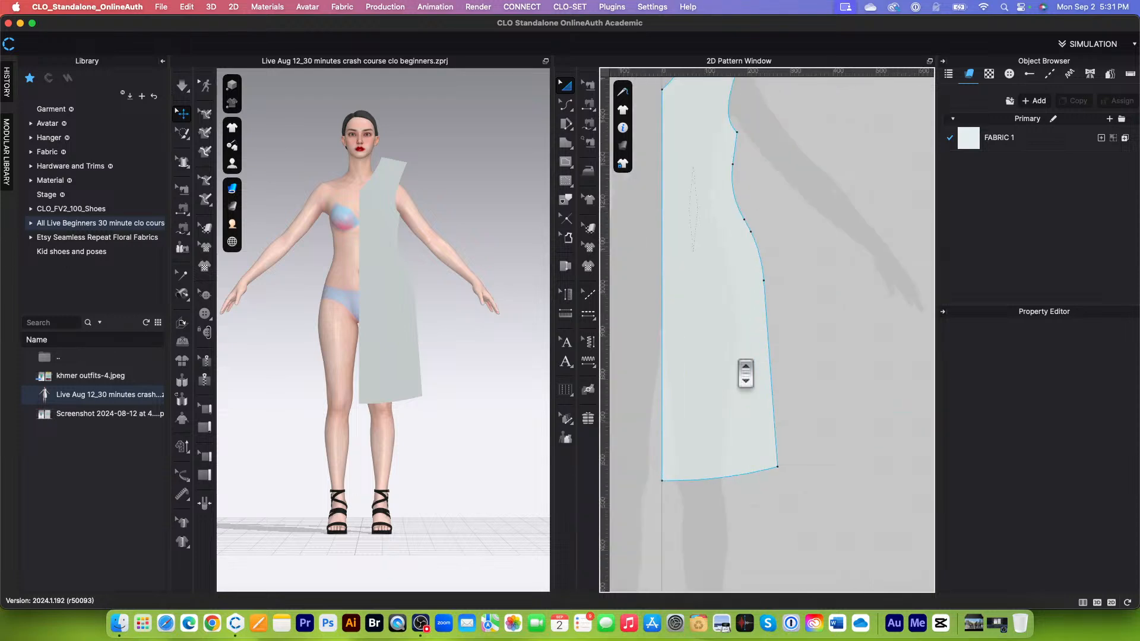
scroll(738, 362, "down", 5)
scroll(683, 455, "down", 2)
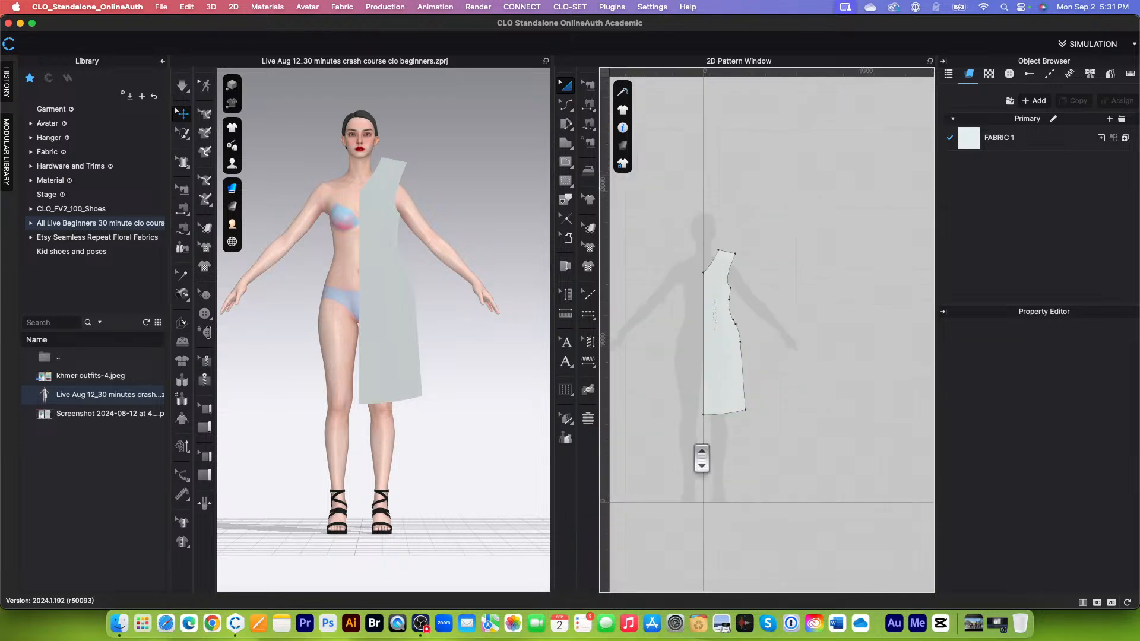
left_click(716, 352)
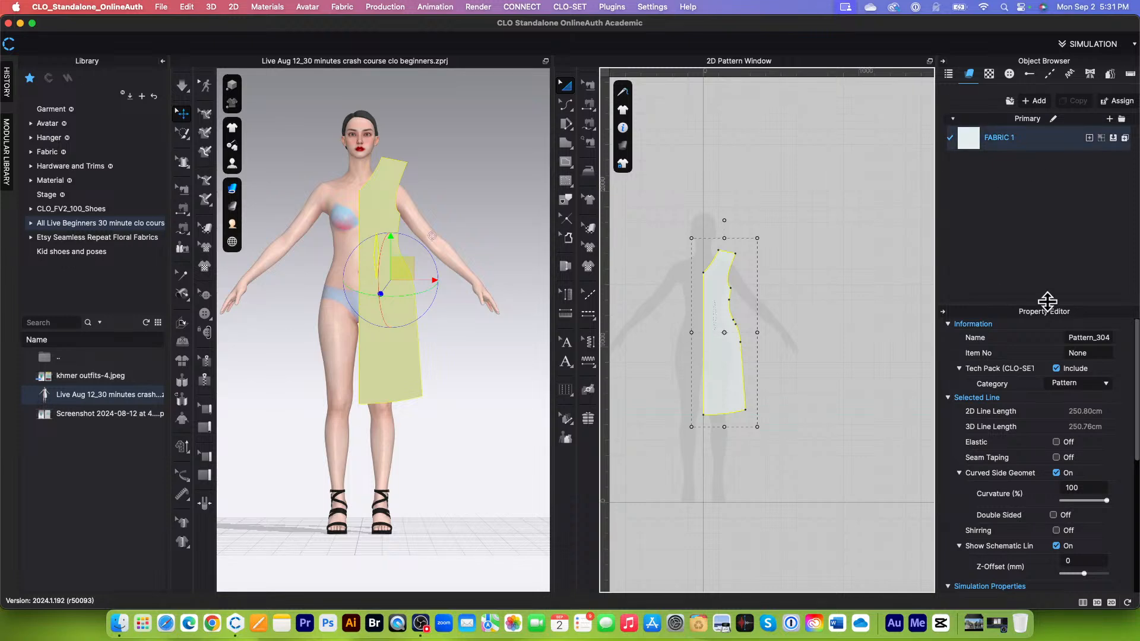
left_click_drag(1045, 307, 1047, 300)
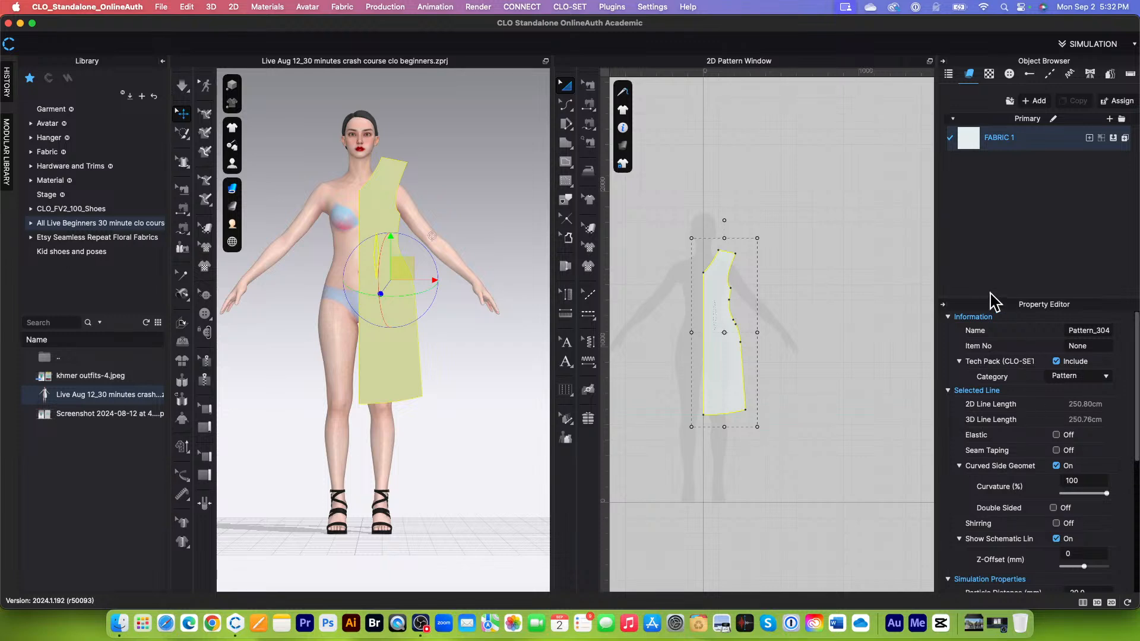
scroll(1011, 410, "down", 5)
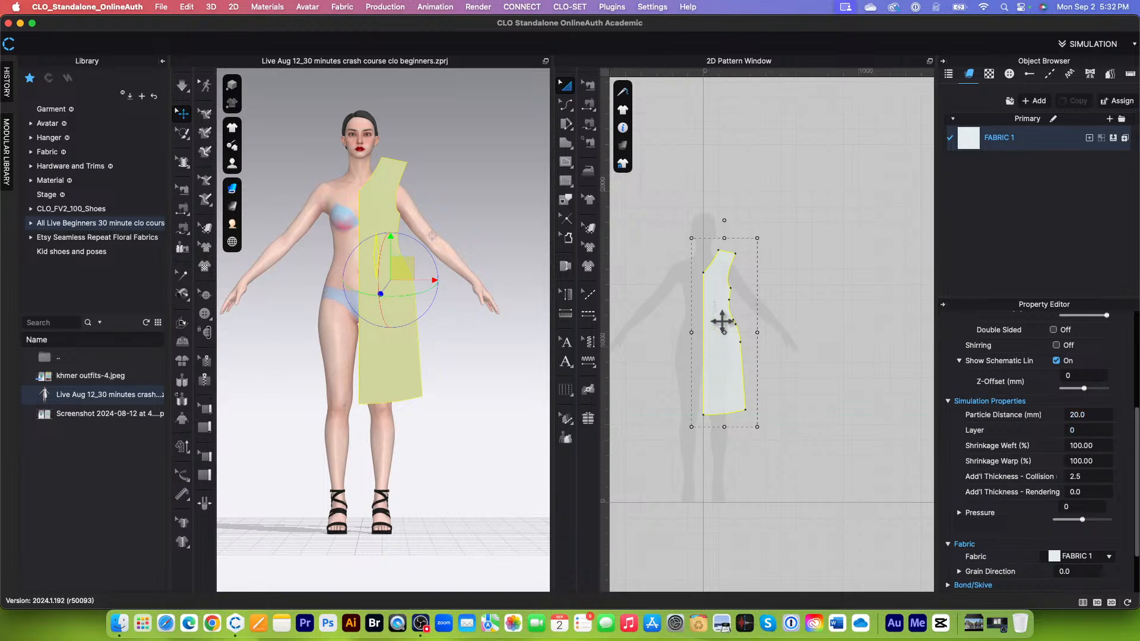
scroll(732, 319, "up", 5)
scroll(733, 318, "down", 2)
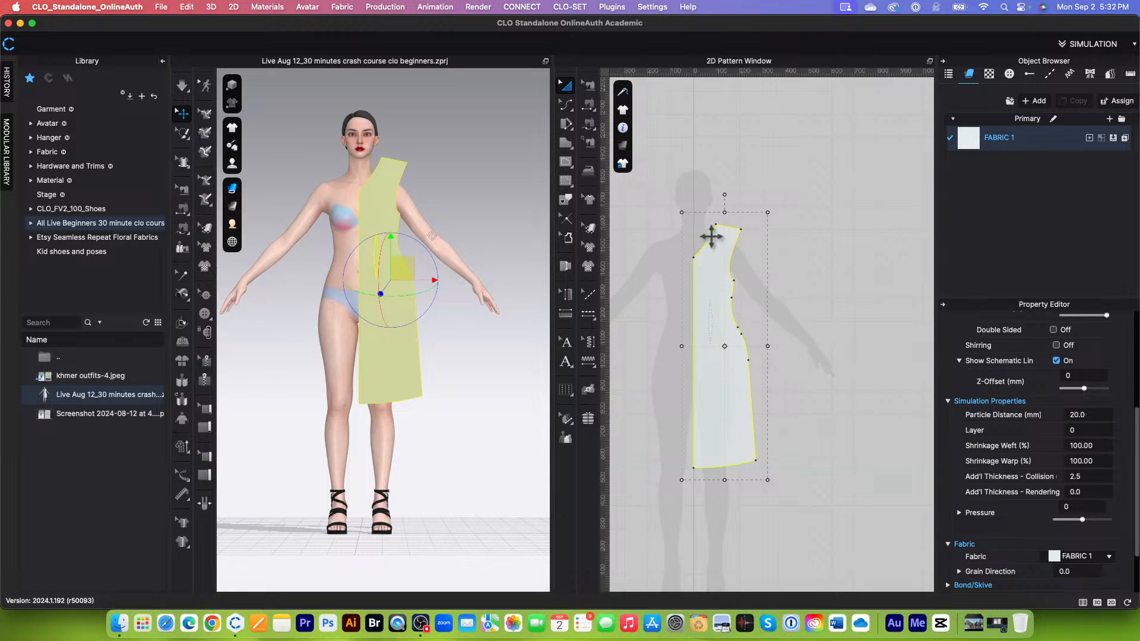
Step: Set the 2D garment rendering style to Show Mesh and inspect the pattern's triangles up close
left_click(622, 146)
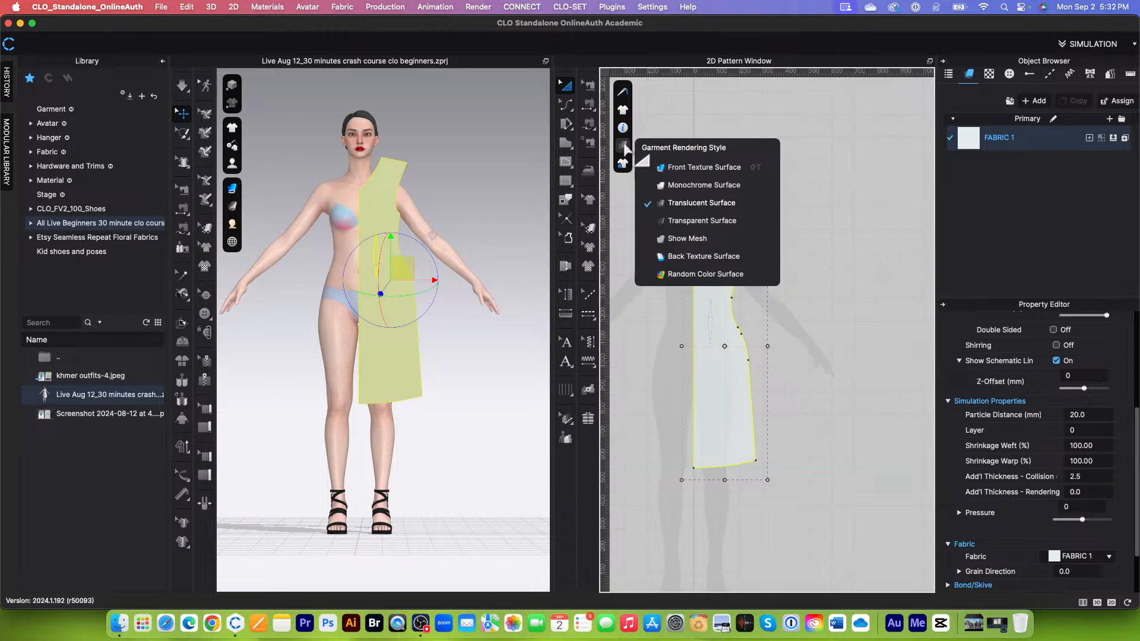
left_click(708, 239)
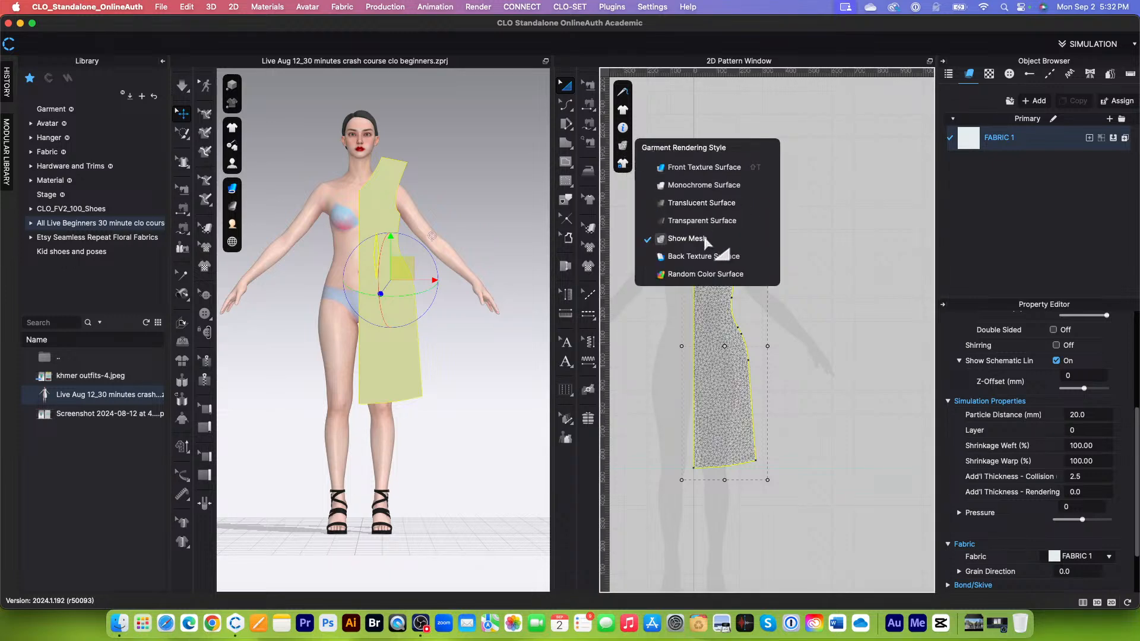
scroll(704, 359, "up", 5)
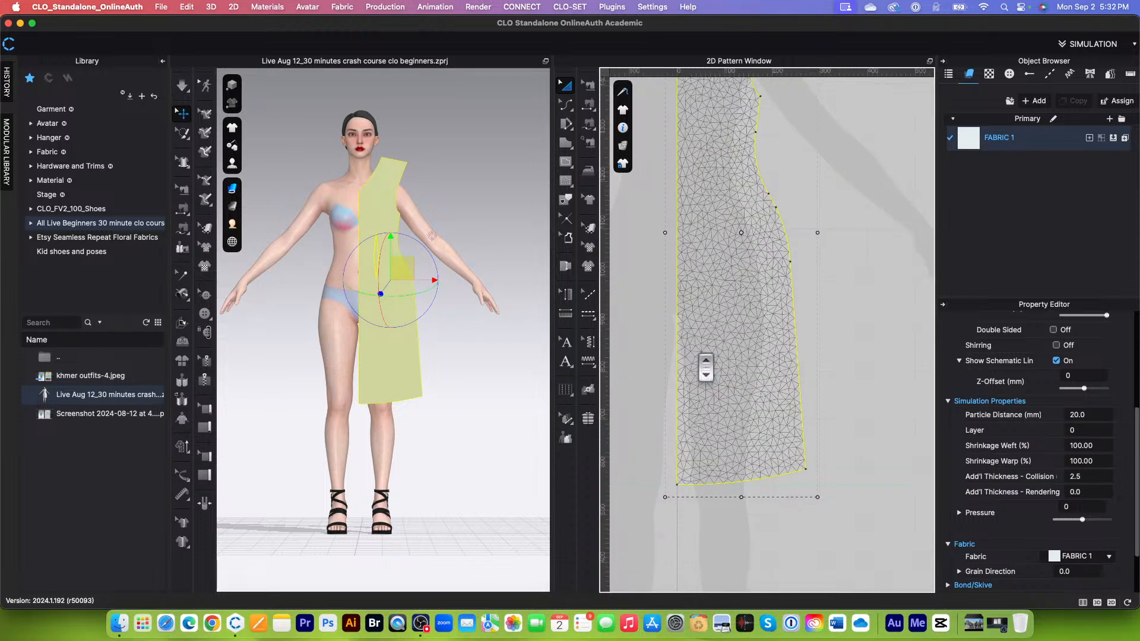
scroll(744, 356, "up", 4)
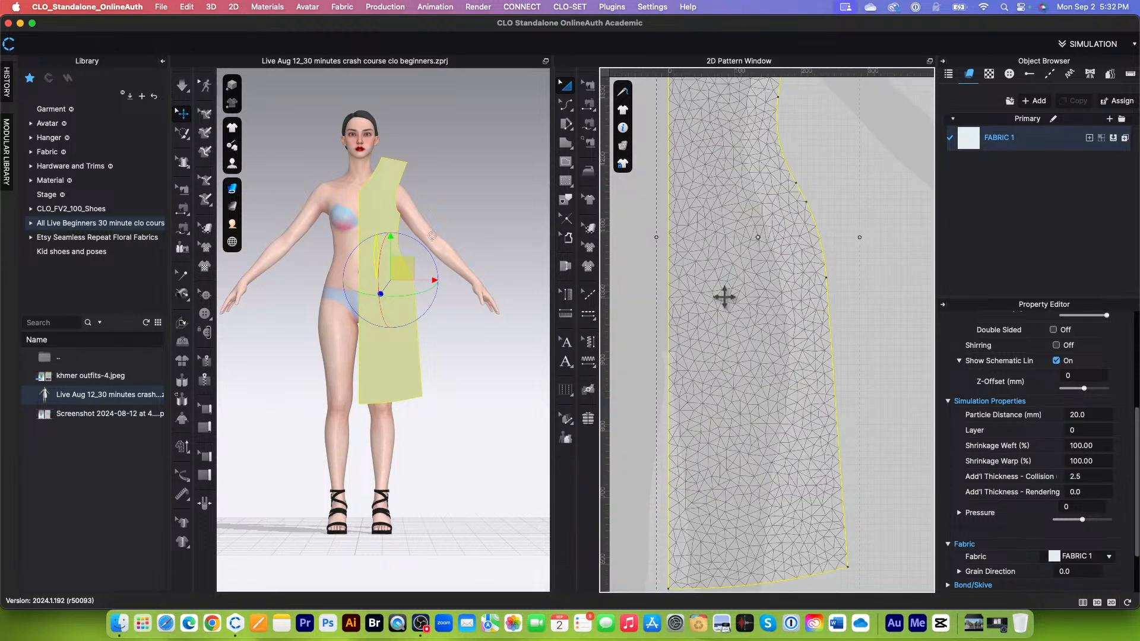
scroll(724, 297, "down", 2)
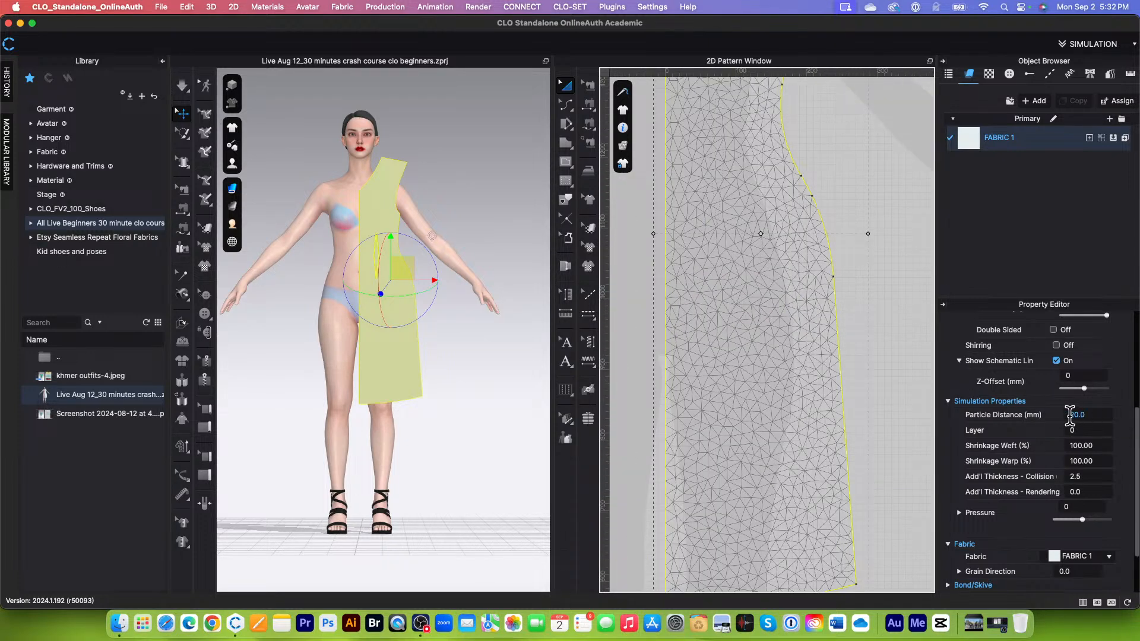
Step: Set the half-dress pattern's particle distance to 10 mm
left_click_drag(1069, 414, 1102, 415)
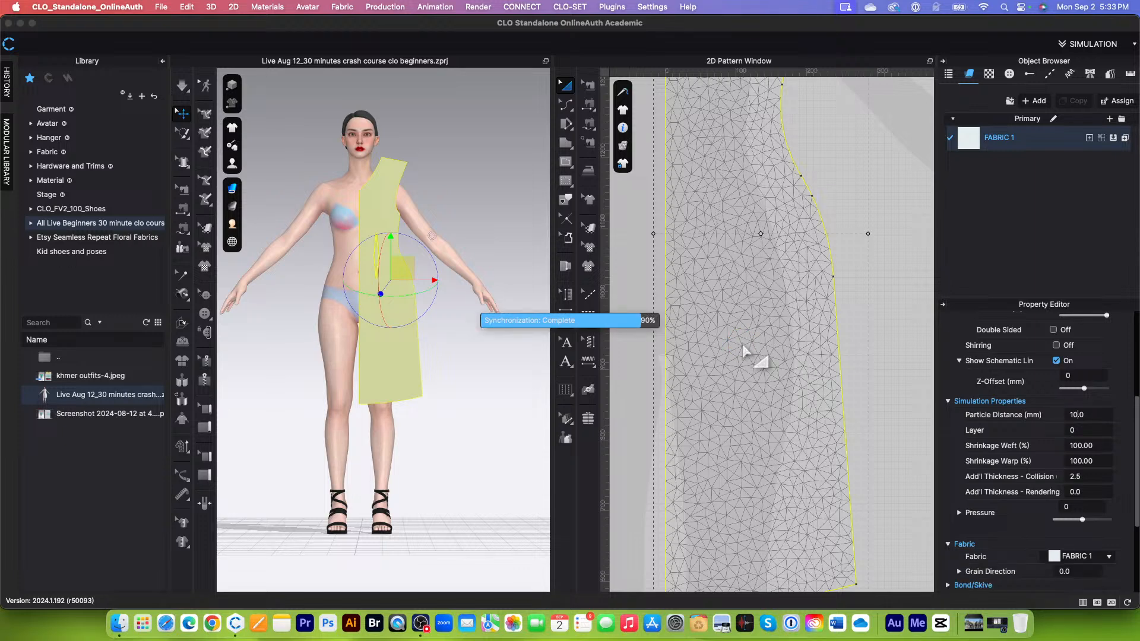
scroll(744, 352, "up", 5)
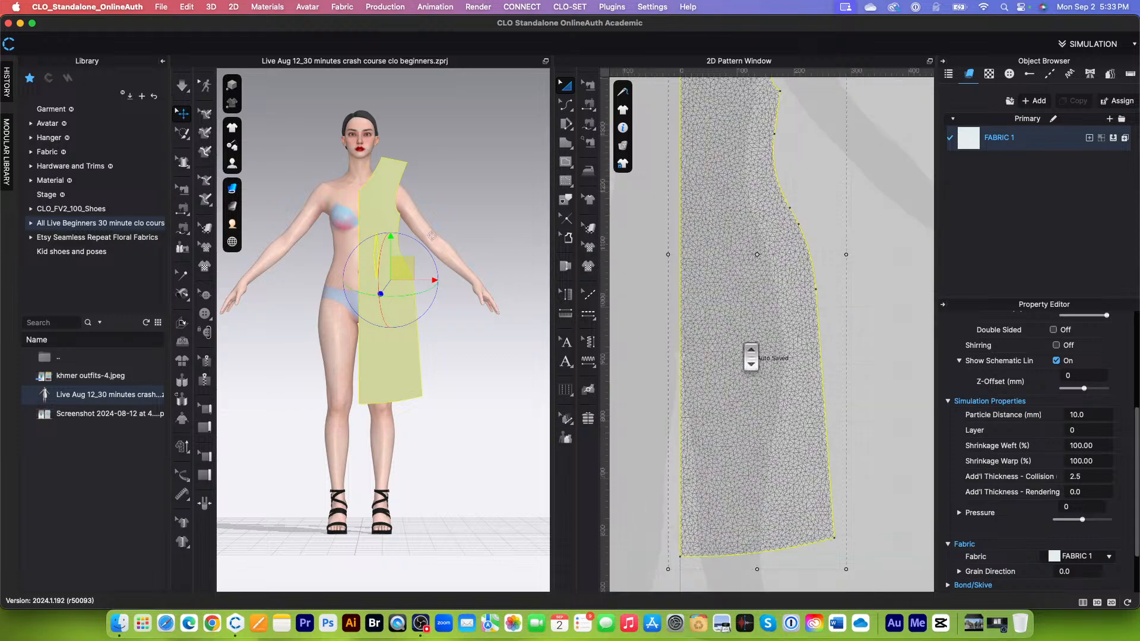
scroll(754, 371, "down", 3)
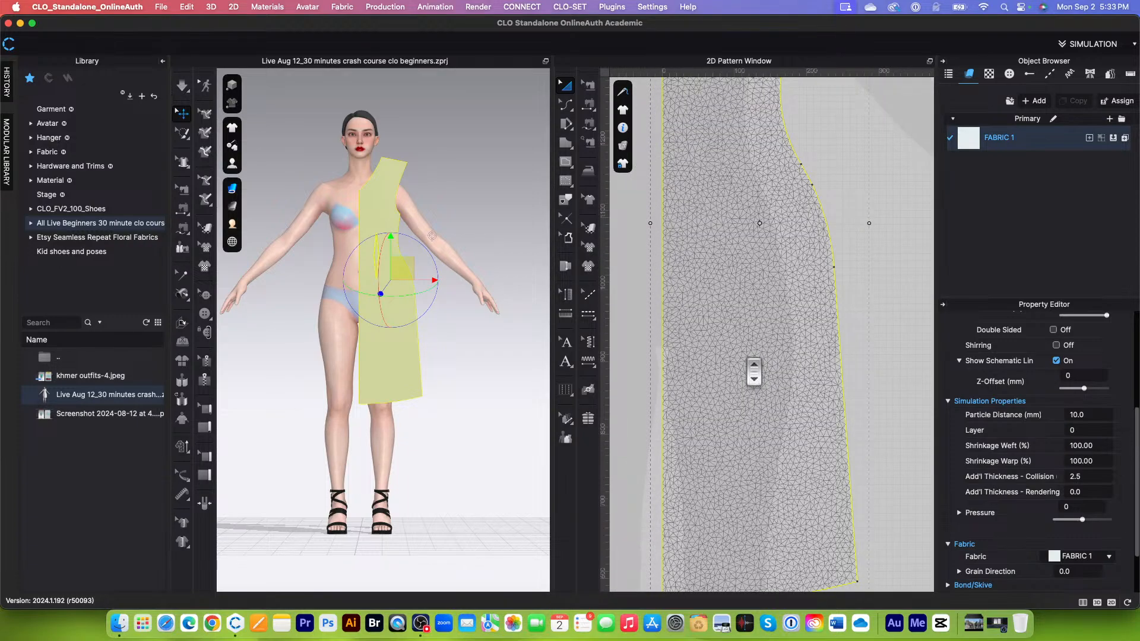
Step: Examine the density of the finer mesh across the half-dress pattern, both up close and as a whole
scroll(750, 350, "down", 1)
scroll(751, 332, "up", 2)
scroll(747, 350, "down", 3)
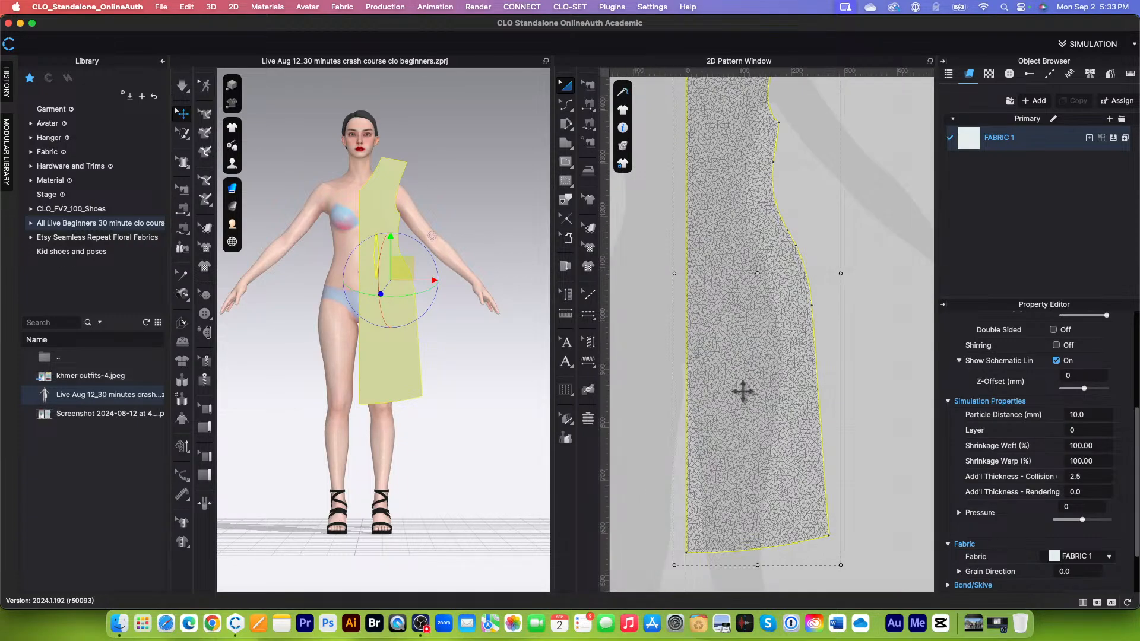
scroll(740, 398, "down", 2)
scroll(743, 404, "up", 3)
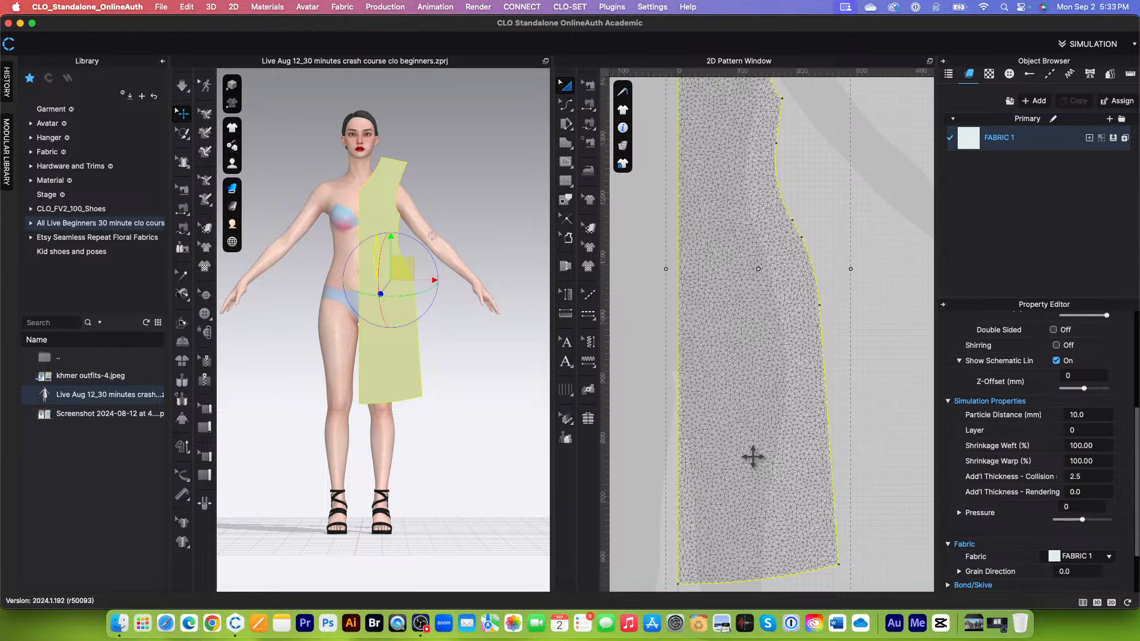
scroll(754, 463, "down", 2)
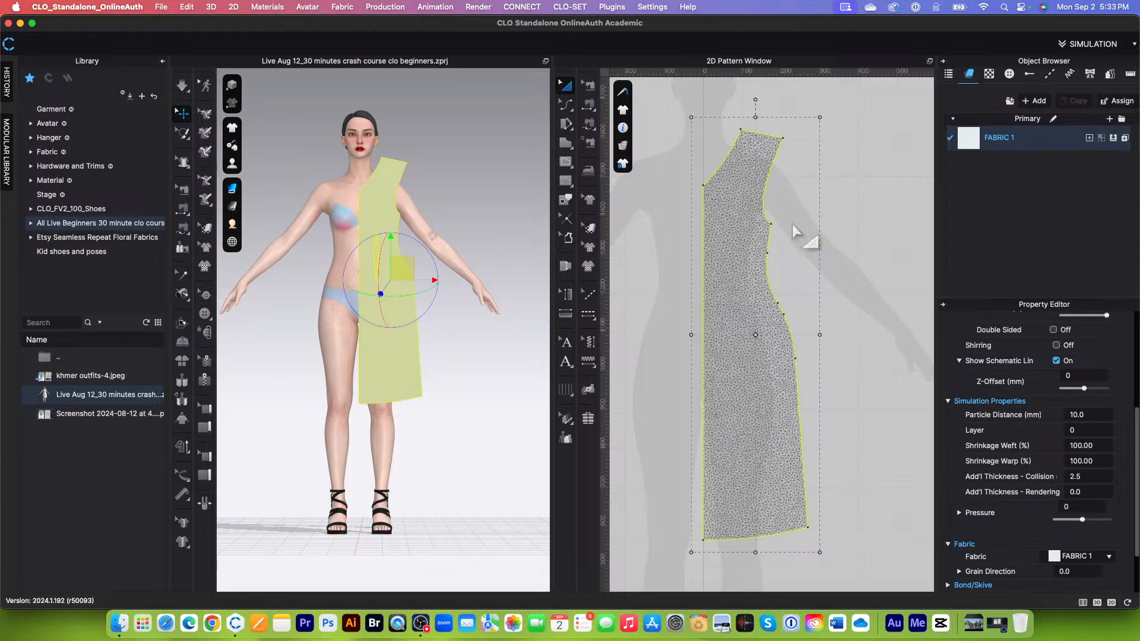
scroll(733, 294, "up", 6)
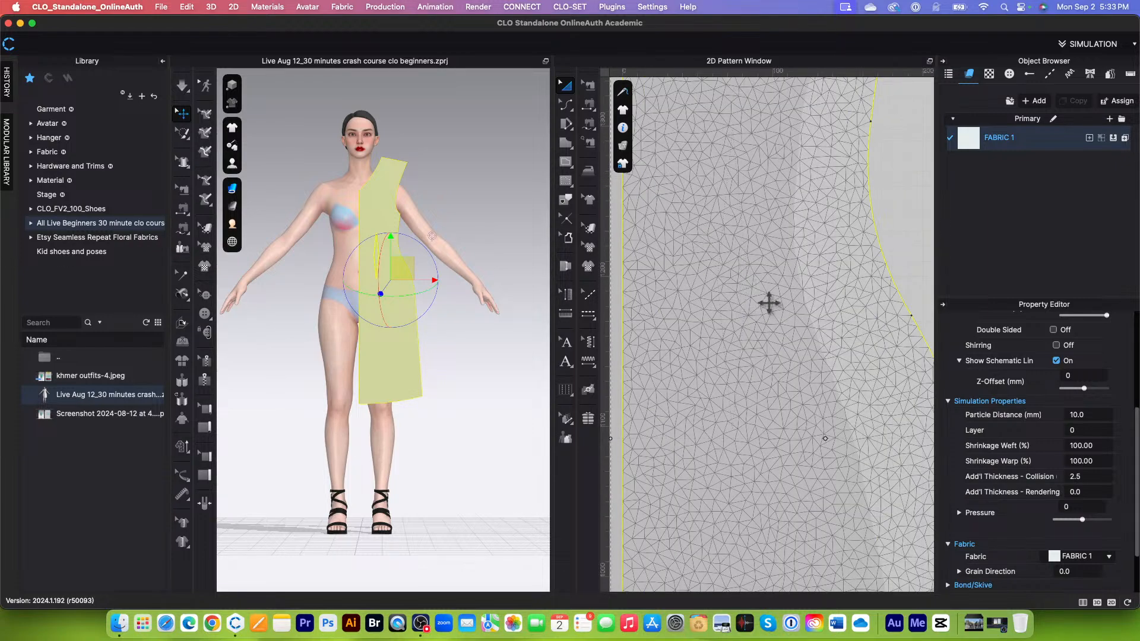
scroll(755, 300, "down", 5)
scroll(746, 294, "down", 4)
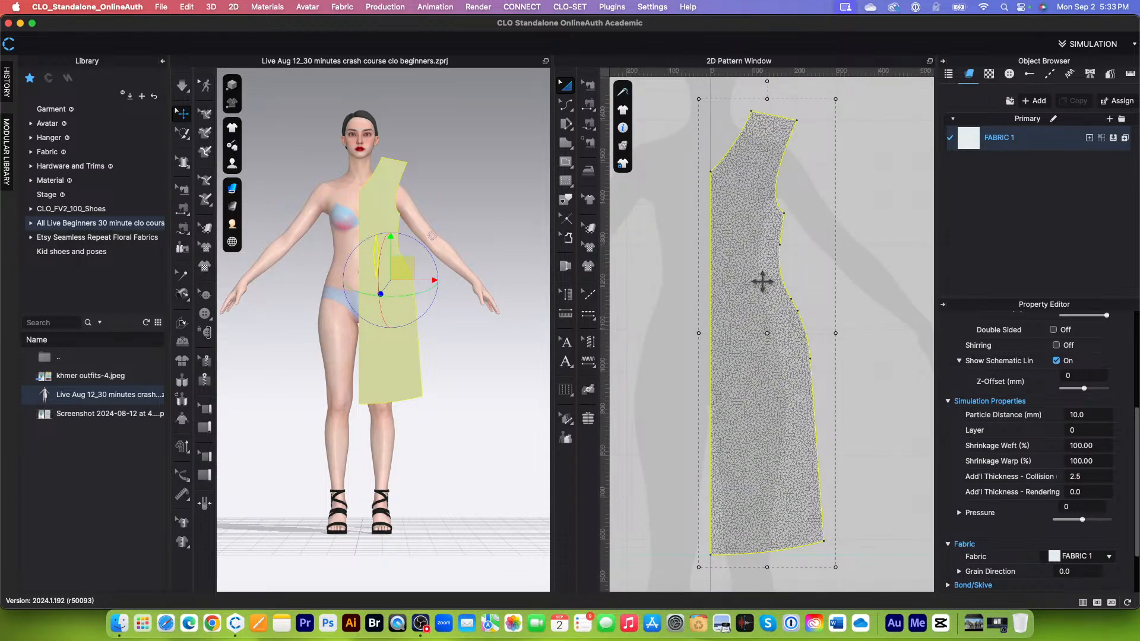
scroll(772, 279, "up", 2)
scroll(751, 291, "down", 3)
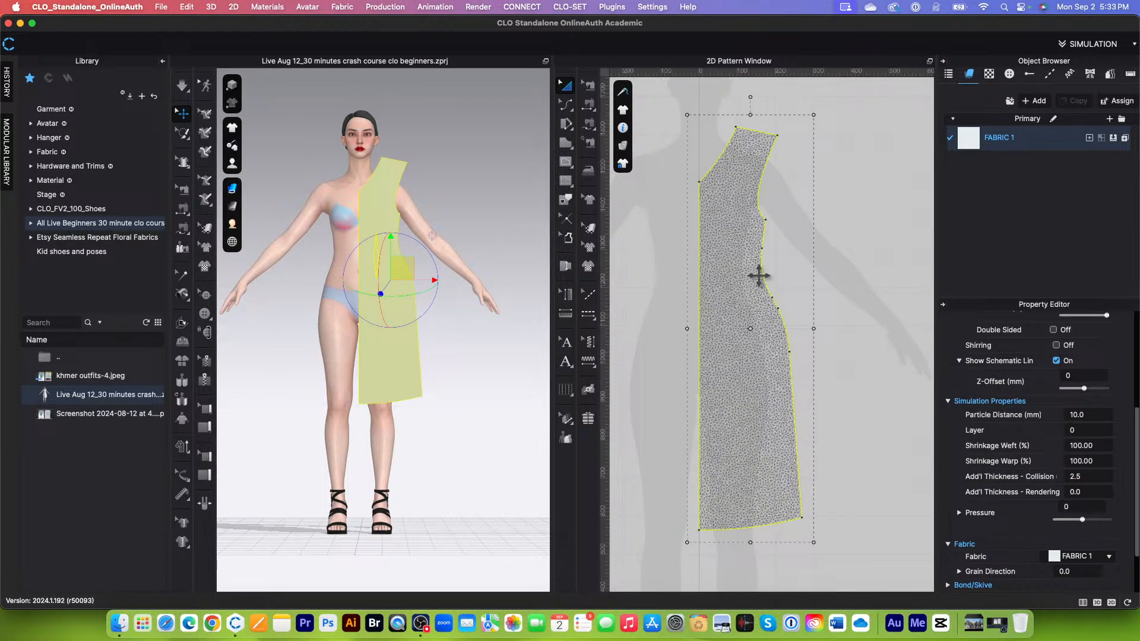
scroll(758, 275, "up", 2)
scroll(742, 283, "down", 3)
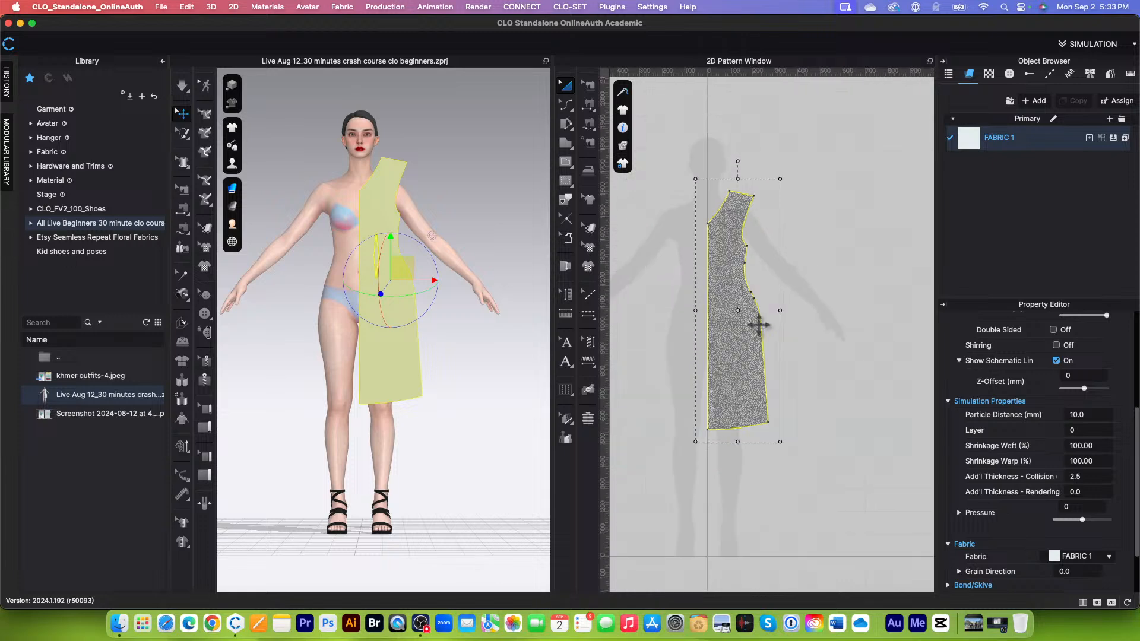
scroll(754, 200, "up", 2)
scroll(753, 209, "down", 3)
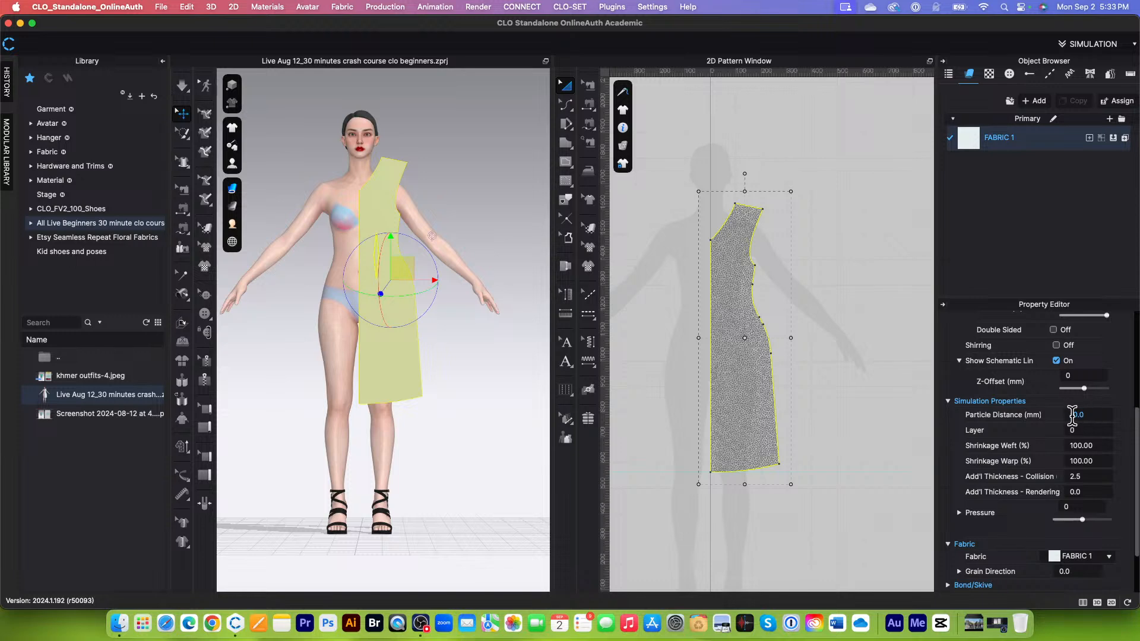
Step: Set the half-dress pattern's particle distance to 20 mm and inspect the coarser mesh
left_click_drag(1072, 414, 1099, 414)
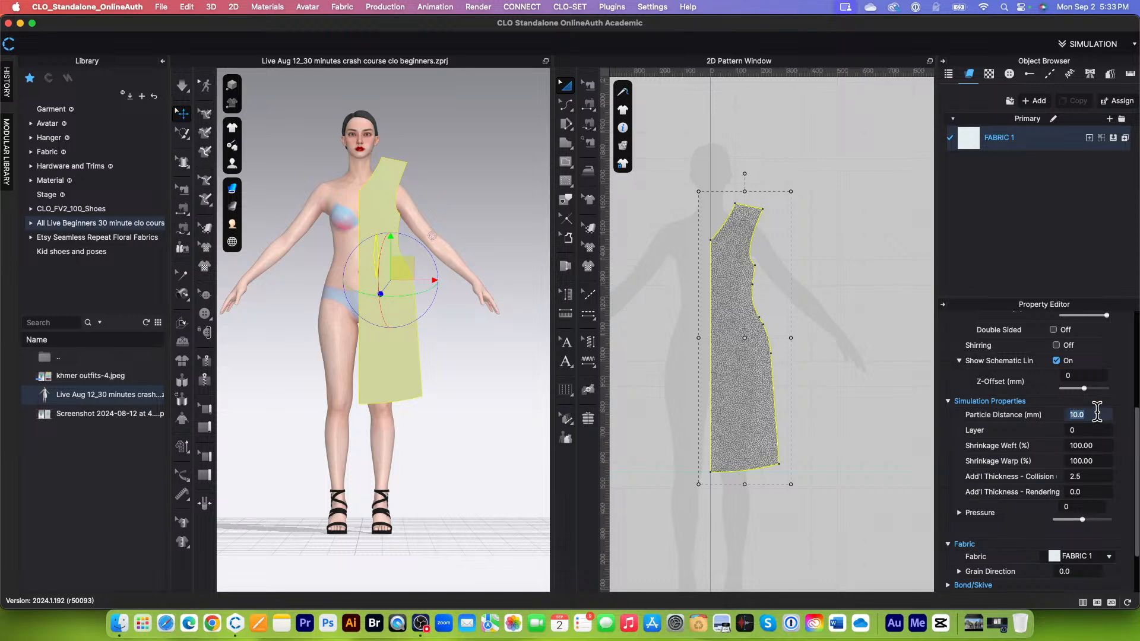
type("20")
key("Return")
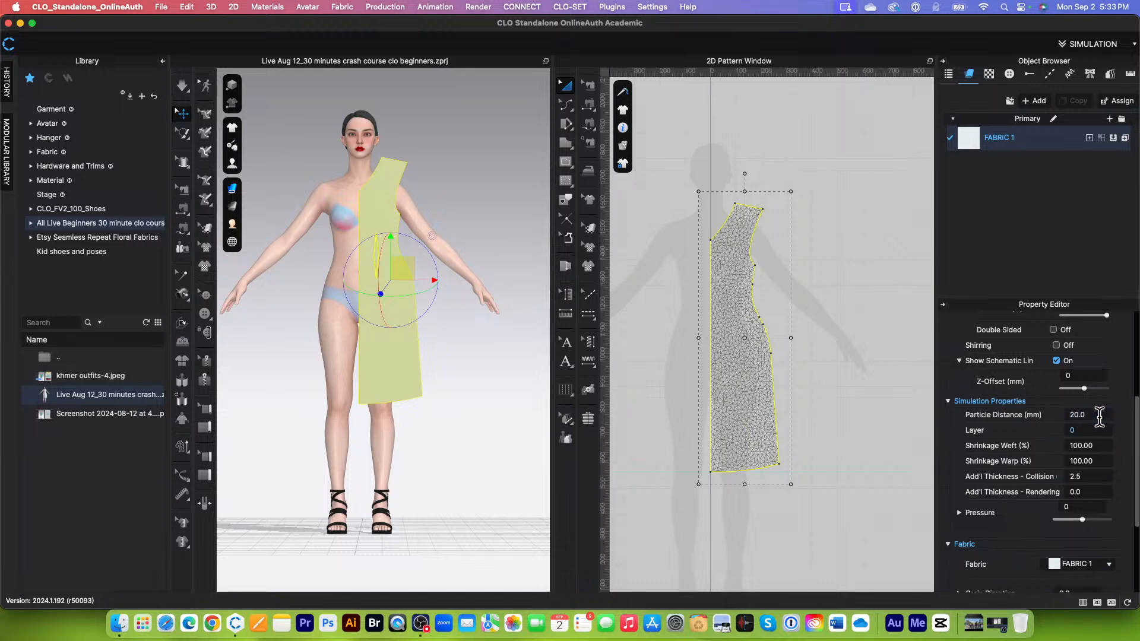
scroll(727, 350, "up", 3)
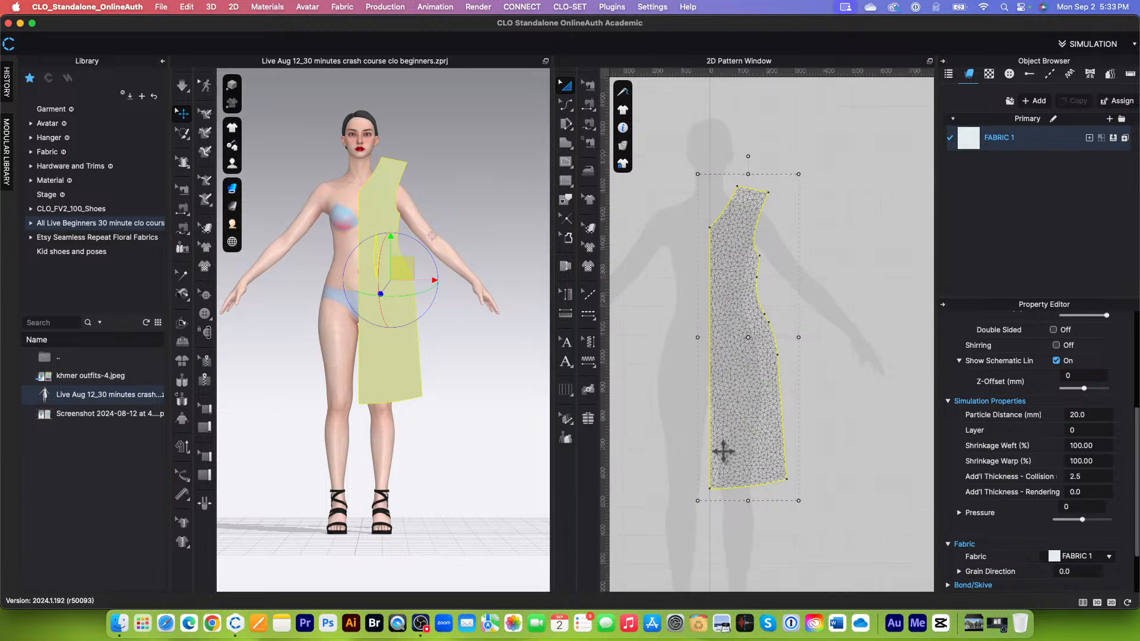
scroll(726, 448, "up", 2)
scroll(726, 447, "down", 1)
scroll(727, 447, "down", 2)
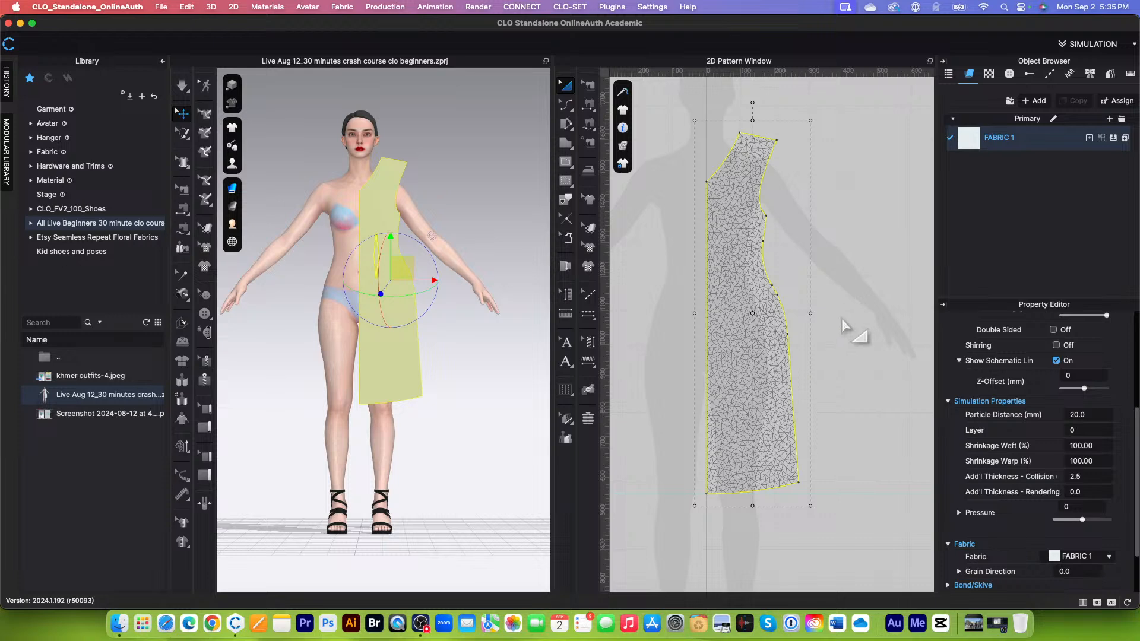
Step: Set the 2D garment rendering style to Translucent Surface and deselect the half-dress pattern
scroll(827, 349, "down", 2)
scroll(823, 339, "up", 3)
scroll(802, 324, "down", 2)
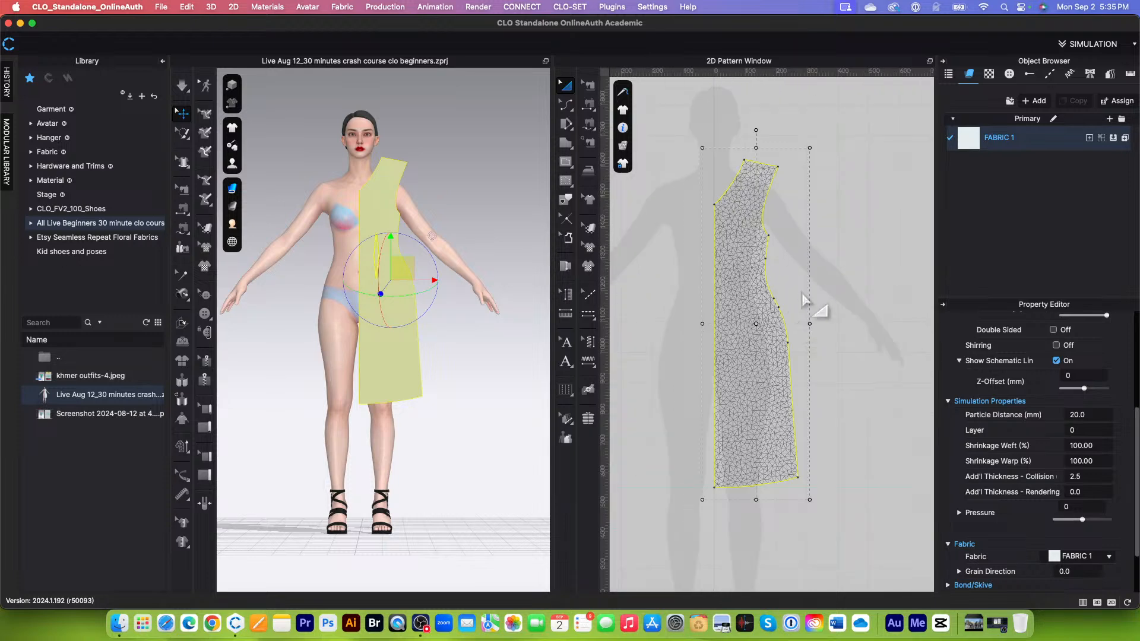
mouse_move(623, 146)
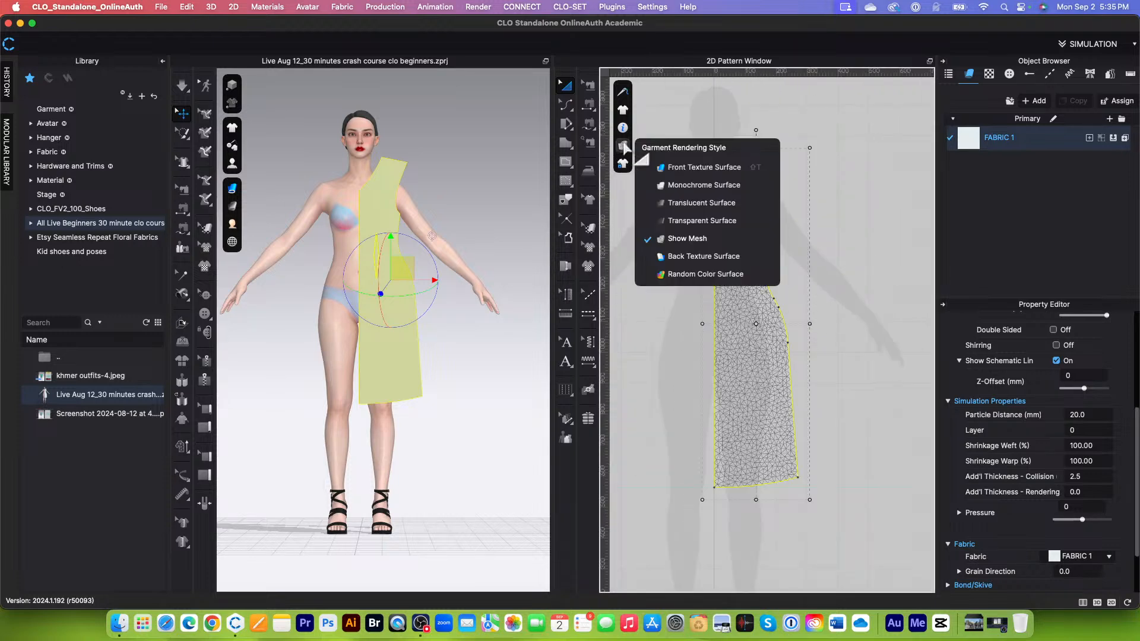
left_click(703, 205)
left_click(891, 239)
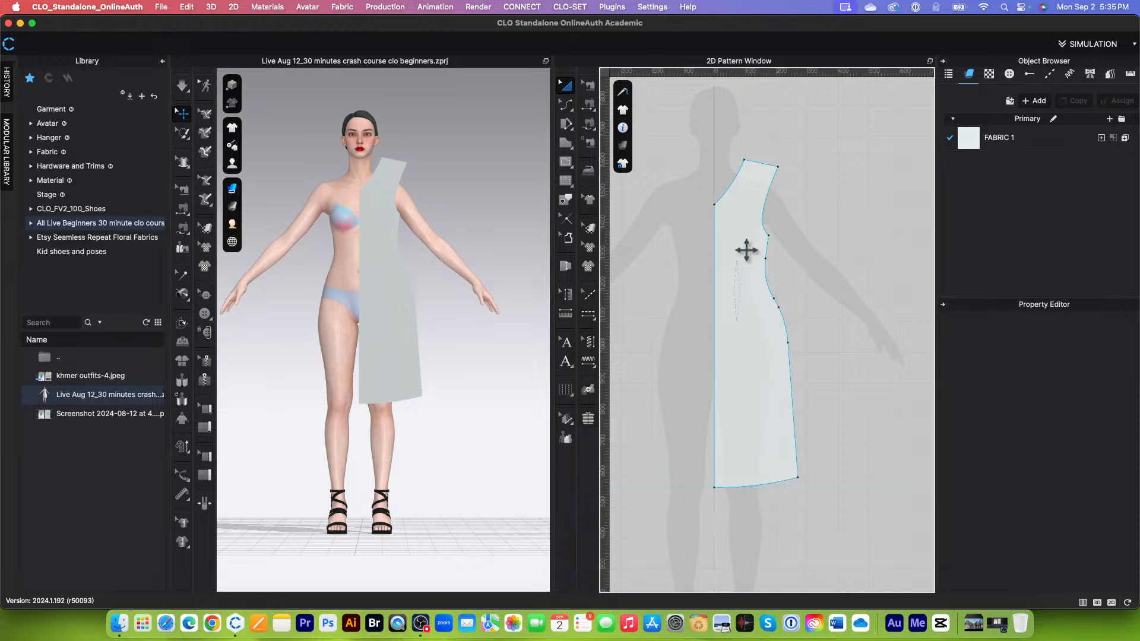
Step: Examine the half-dress pattern's outline up close and as a whole against the avatar silhouette
scroll(759, 223, "up", 3)
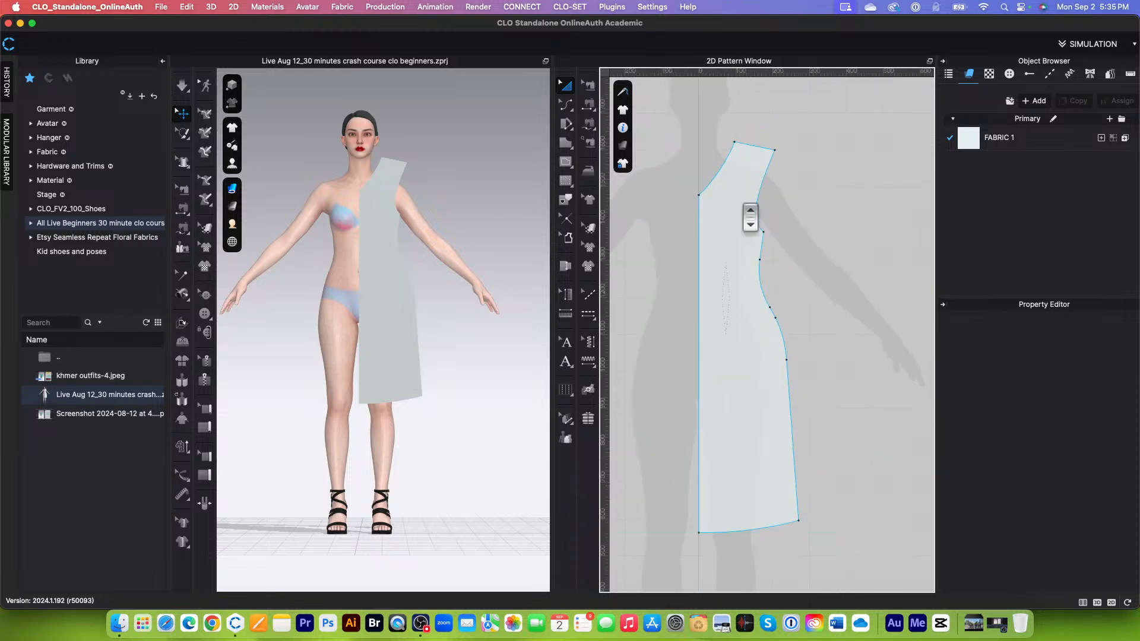
scroll(748, 143, "up", 2)
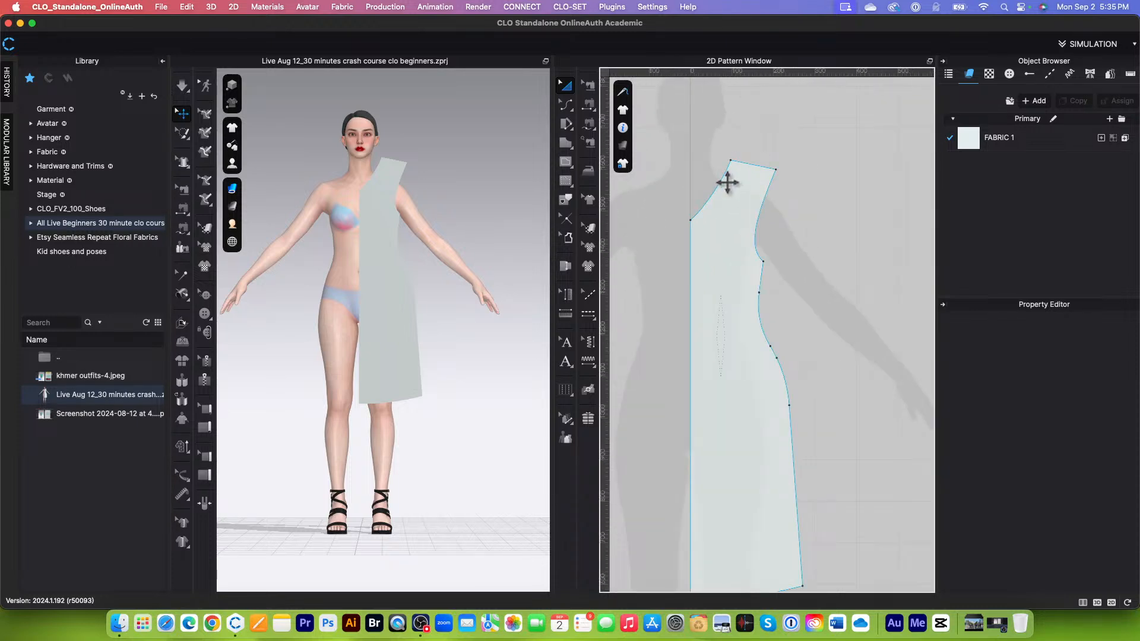
scroll(700, 404, "down", 3)
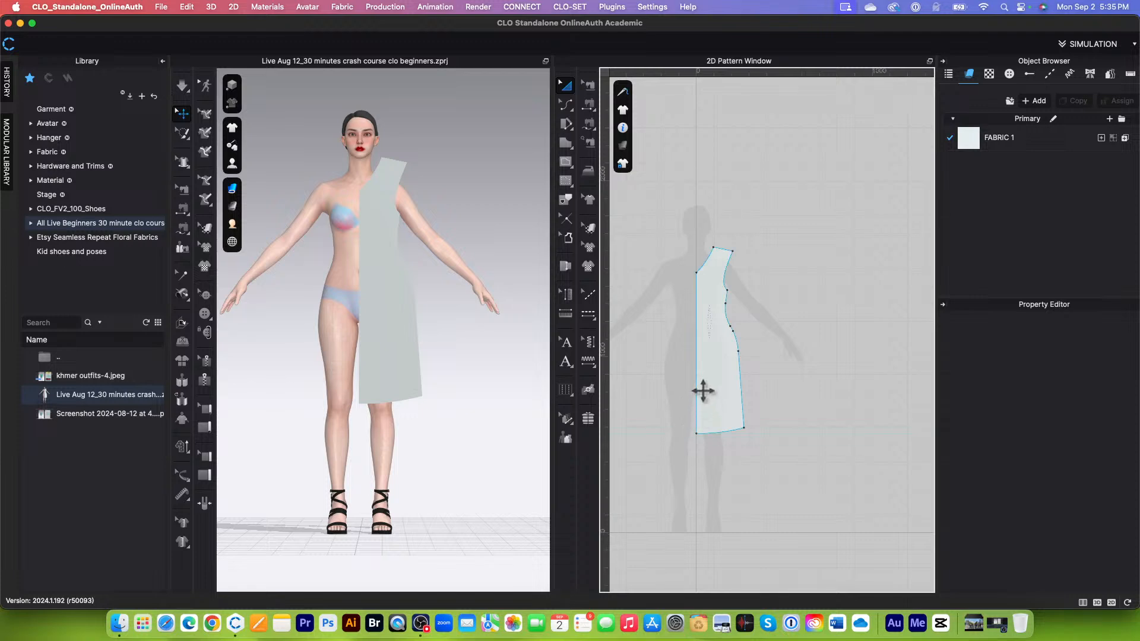
scroll(703, 391, "up", 3)
scroll(707, 398, "down", 2)
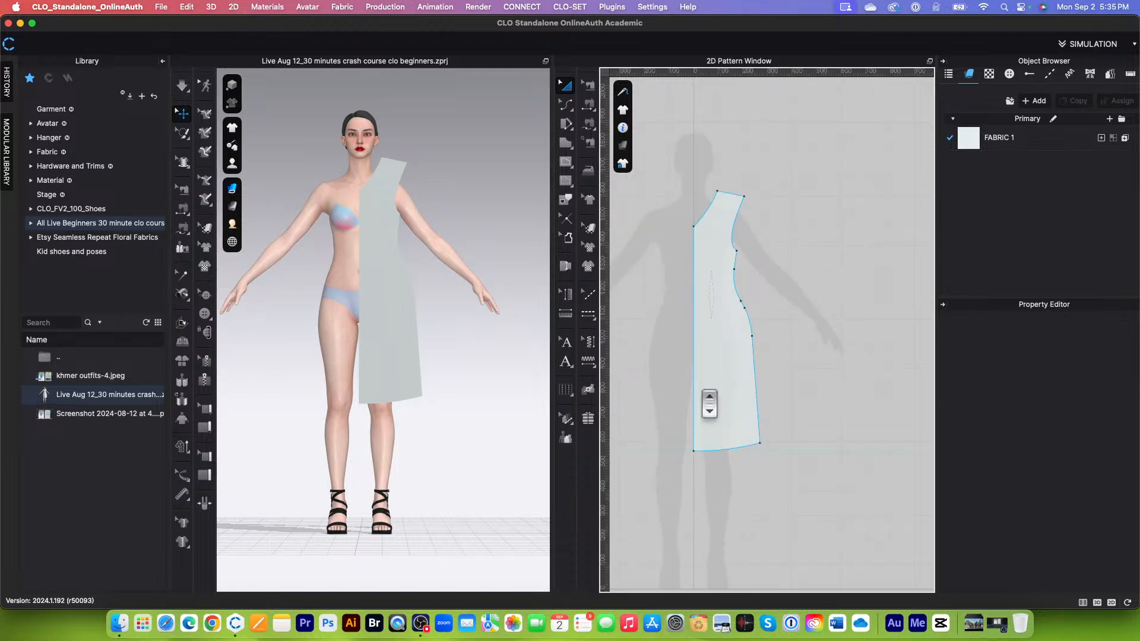
scroll(726, 392, "down", 1)
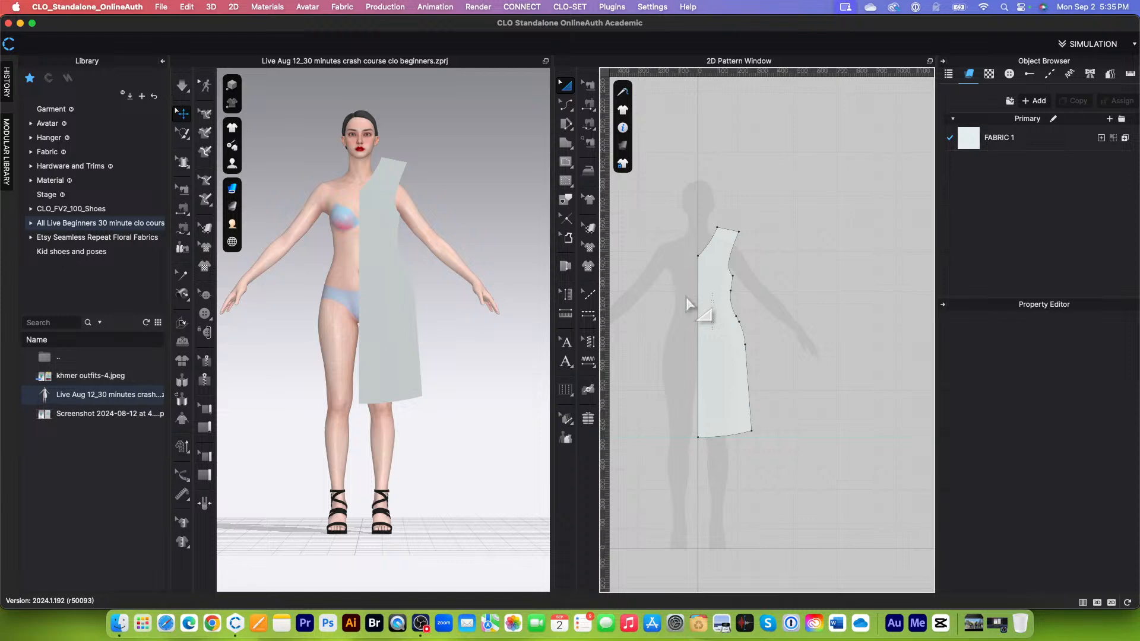
scroll(716, 315, "up", 3)
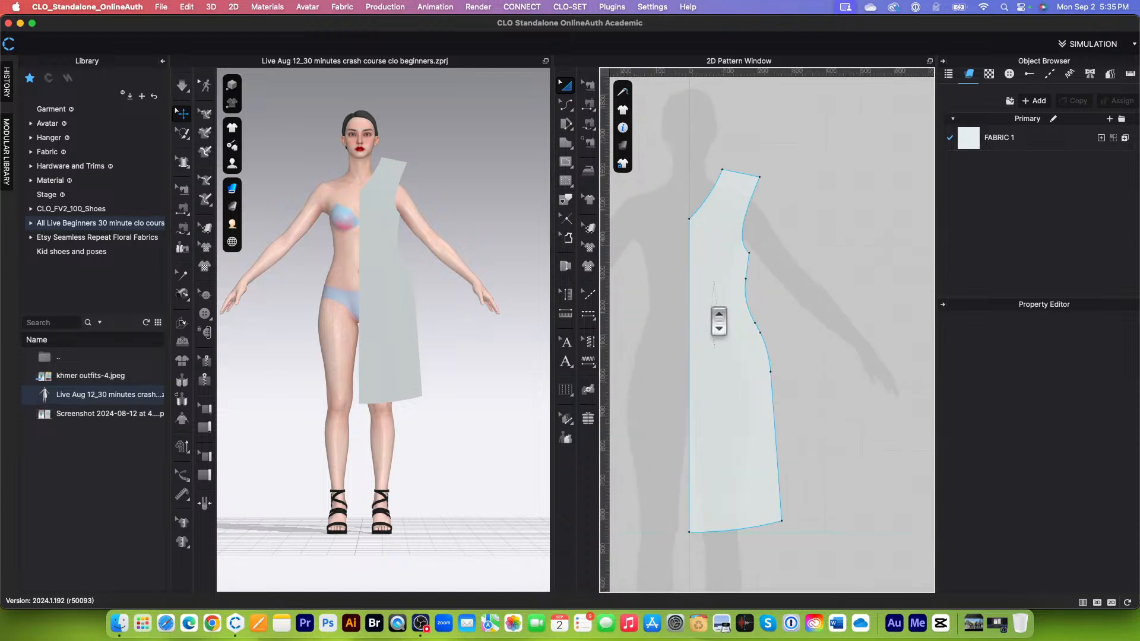
left_click(567, 221)
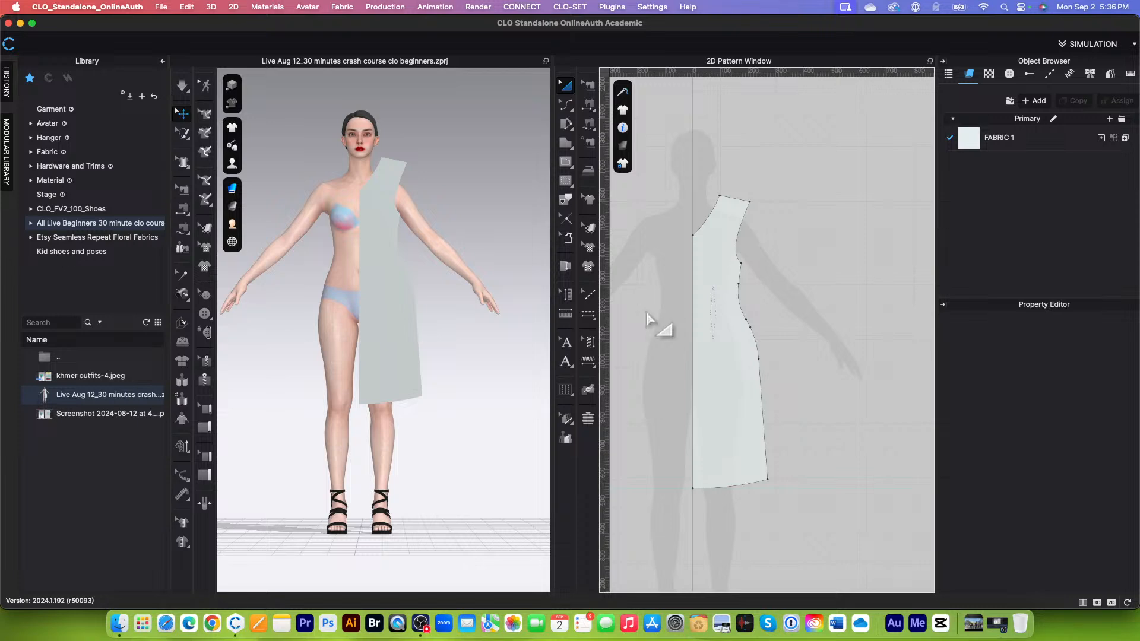
scroll(743, 347, "down", 2)
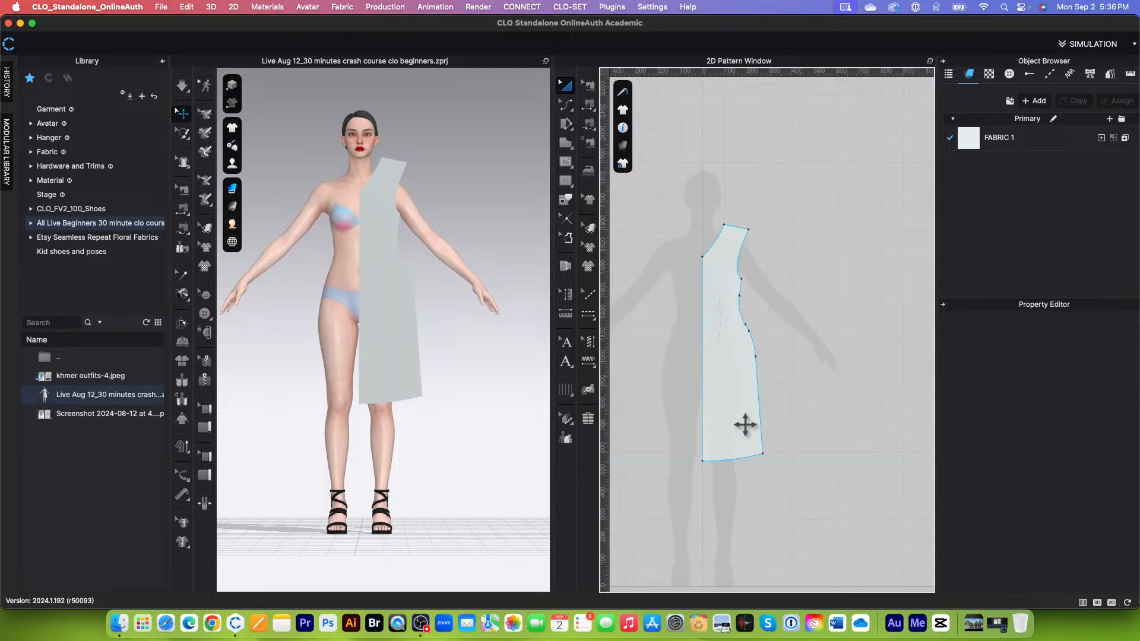
scroll(743, 425, "down", 2)
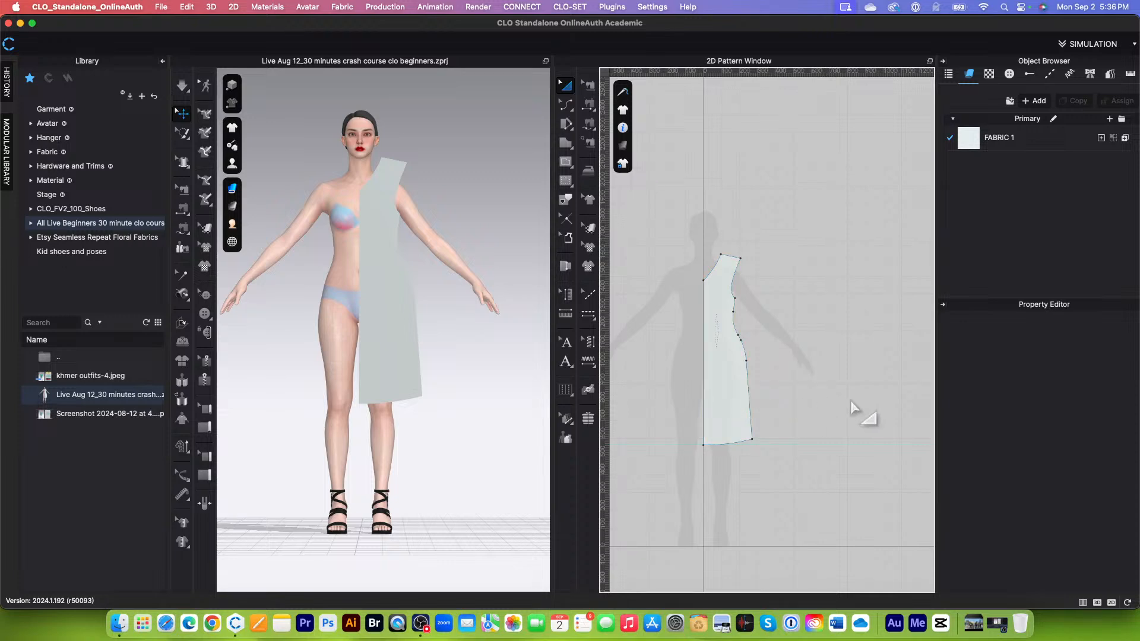
Step: Clone the half-dress pattern as a Symmetric Pattern (with Sewing), place it beside the original, and delete the clone
left_click(734, 376)
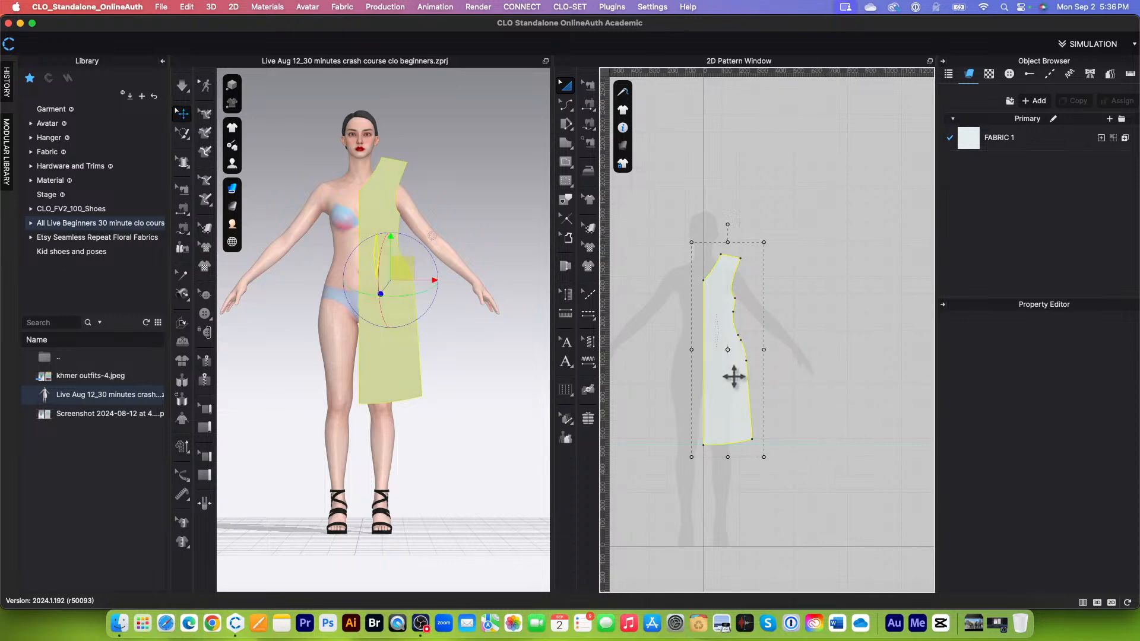
right_click(734, 376)
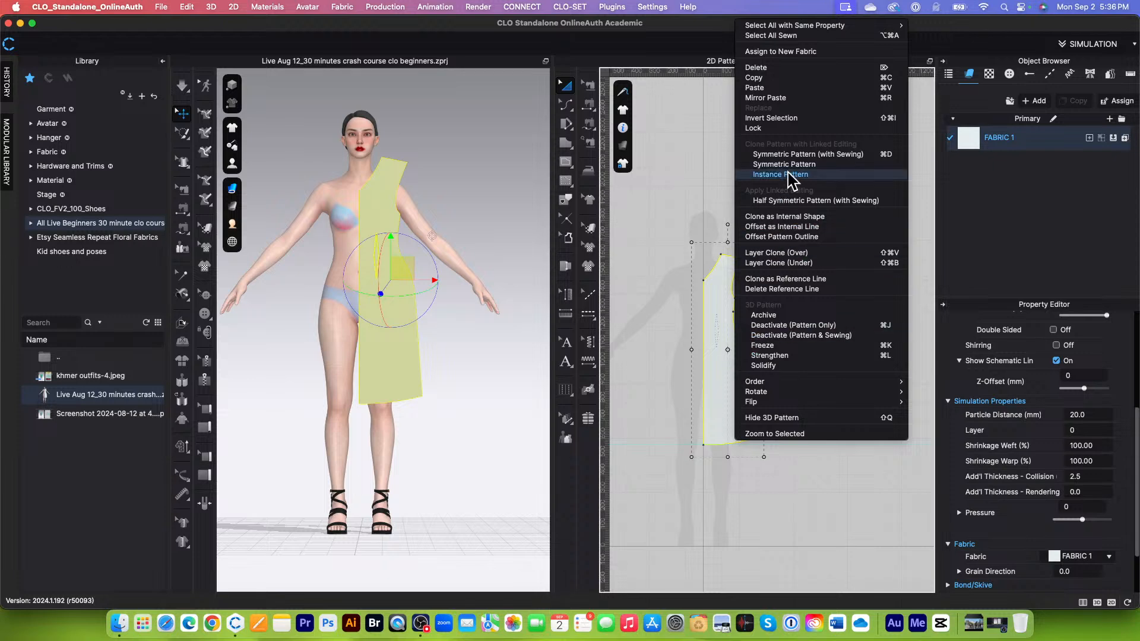
left_click(793, 155)
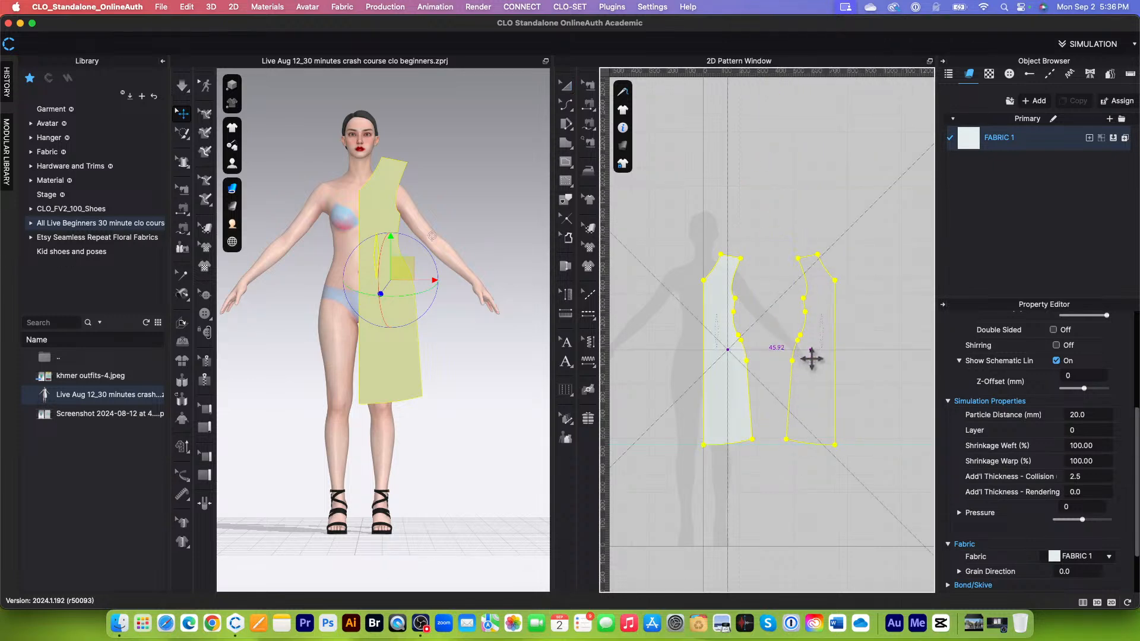
left_click(808, 358)
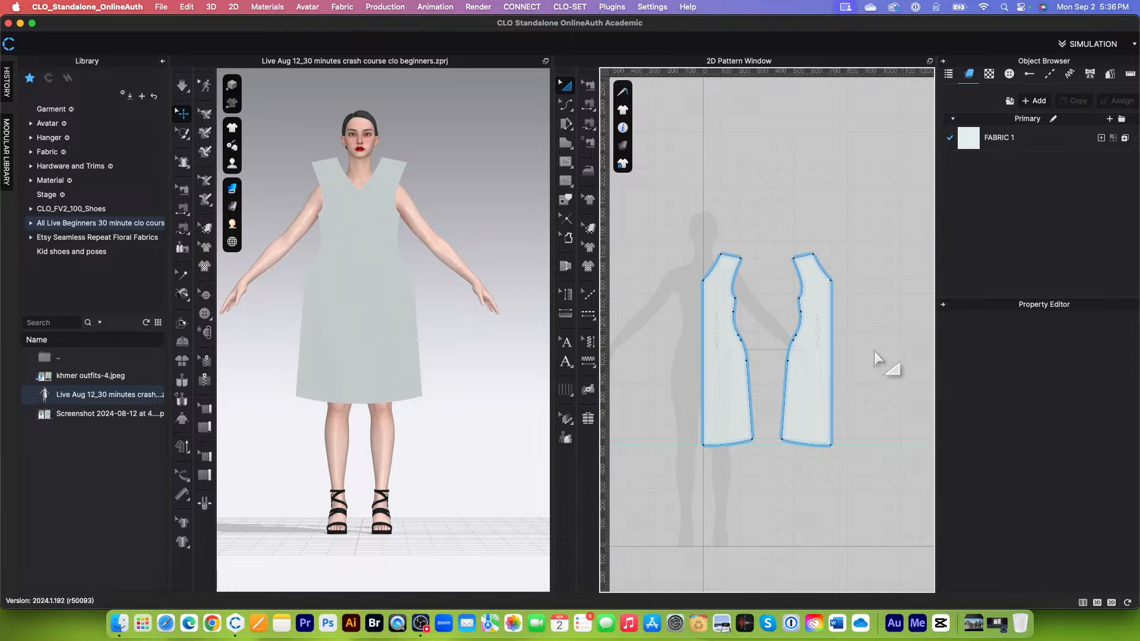
left_click(811, 364)
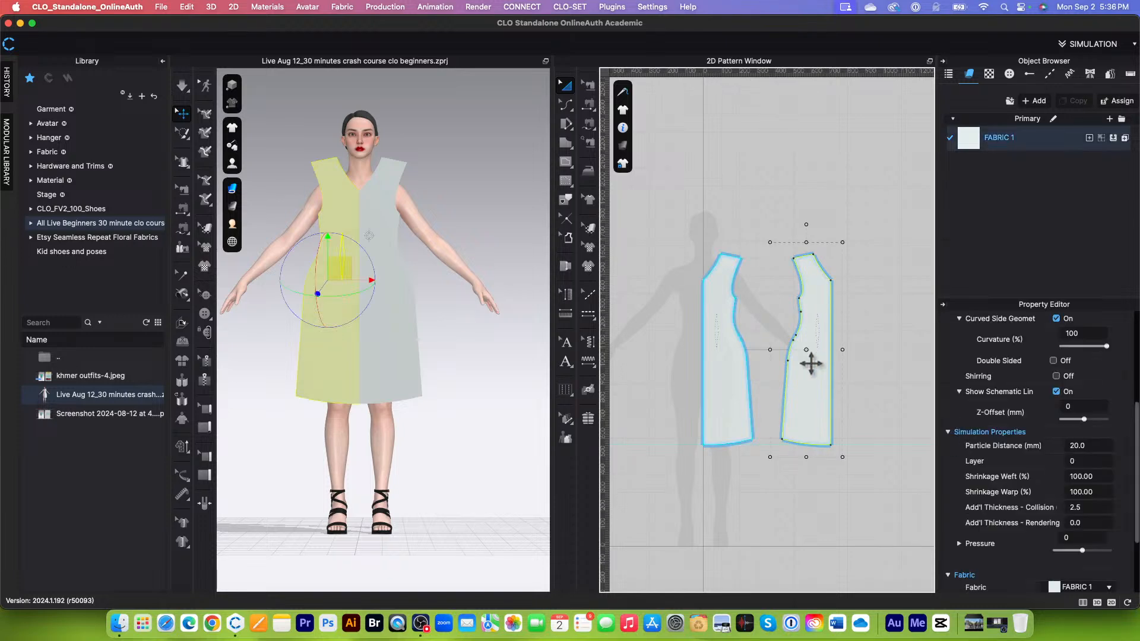
key("Delete")
Step: Paste a plain, unmirrored copy of the half-dress pattern beside the original and delete that copy
left_click(737, 392)
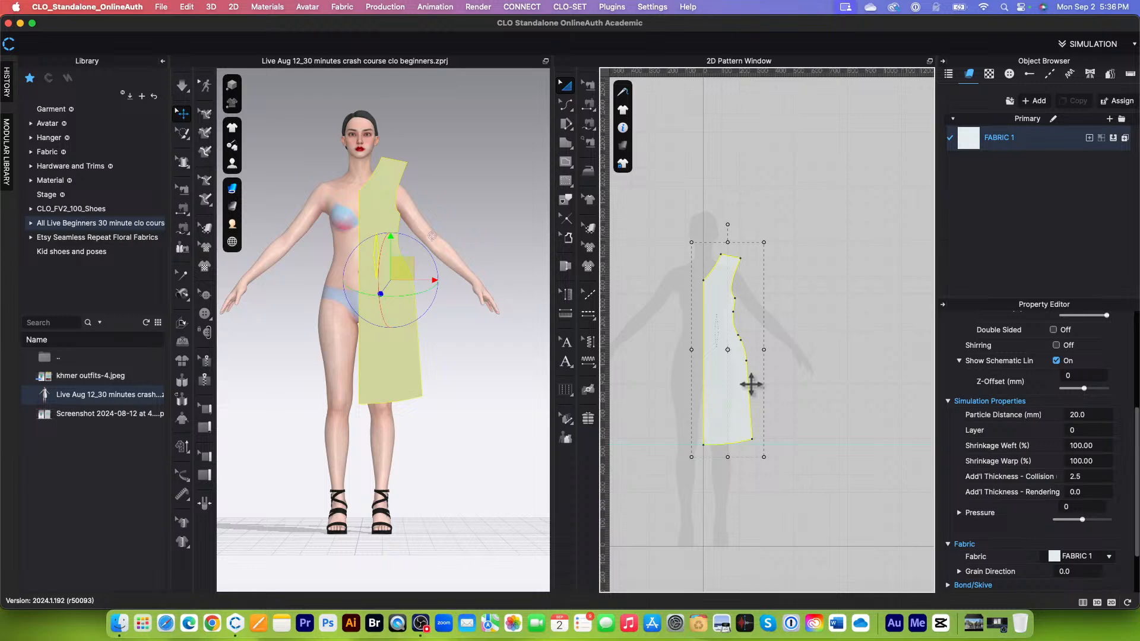
key("super+v")
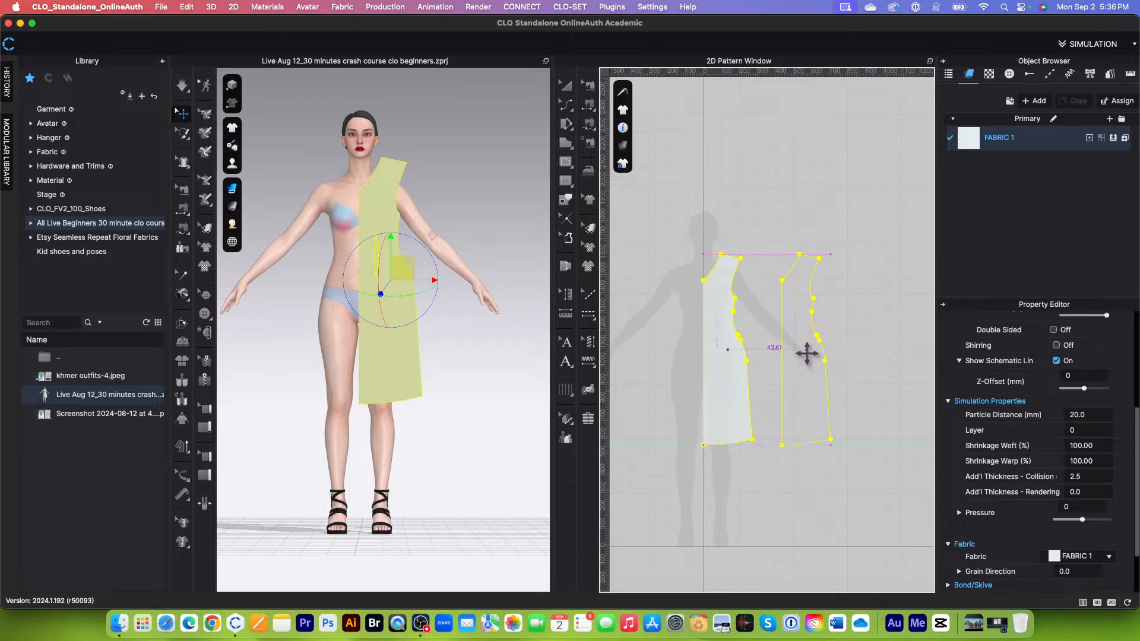
left_click(806, 355)
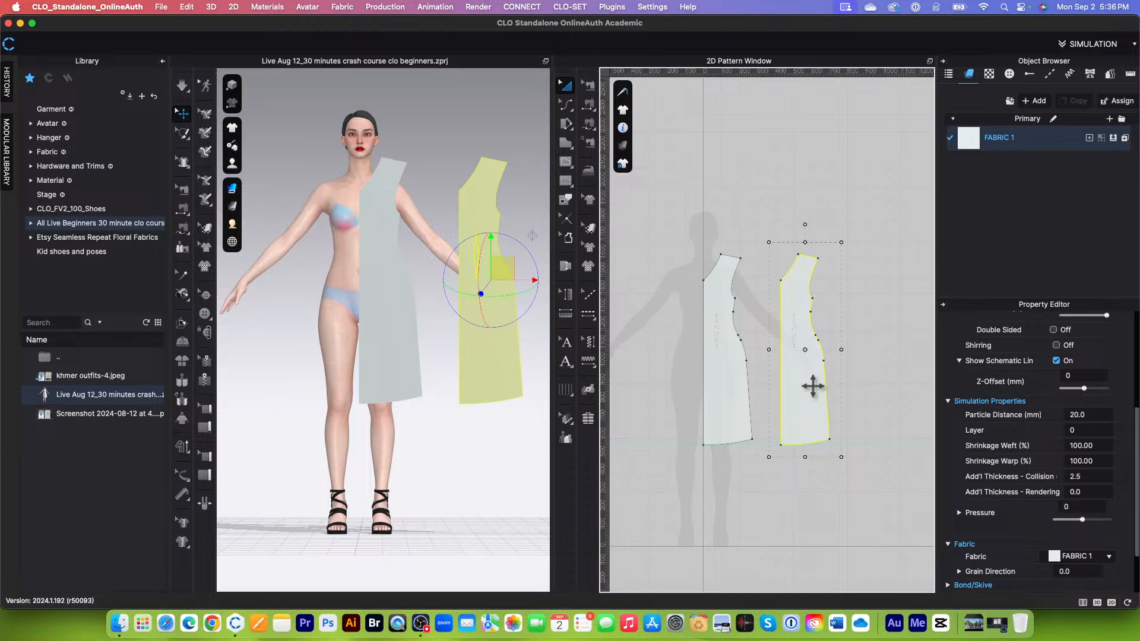
key("Delete")
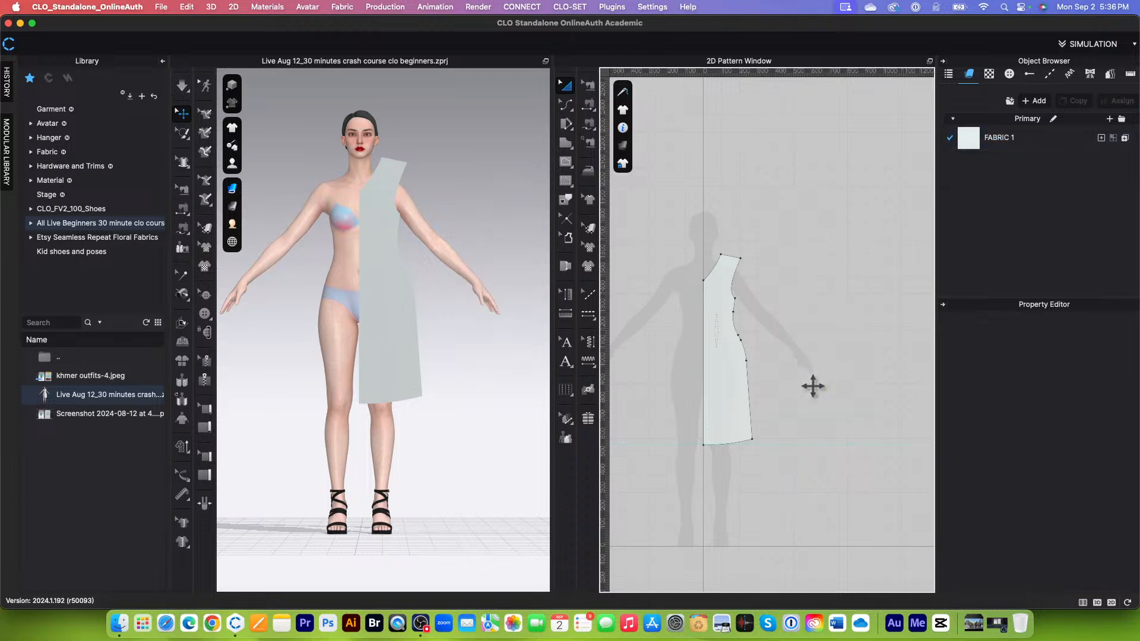
Step: Create a linked symmetric clone of the half-dress pattern and place it level with the original, with the side seams facing each other
left_click(736, 403)
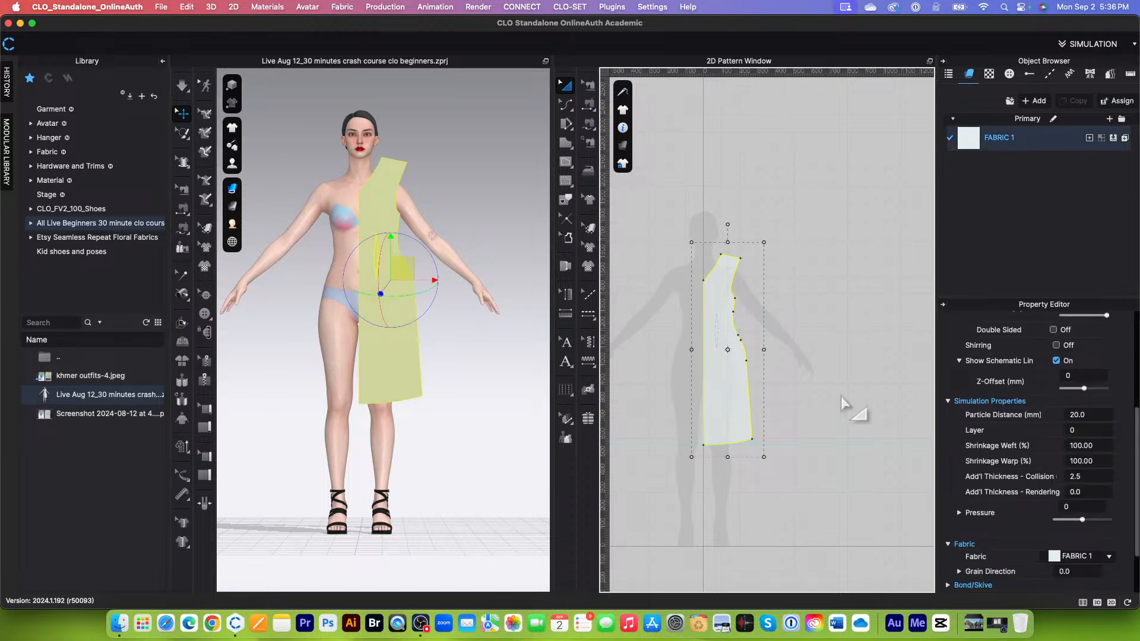
key("ctrl+r")
scroll(813, 359, "up", 5)
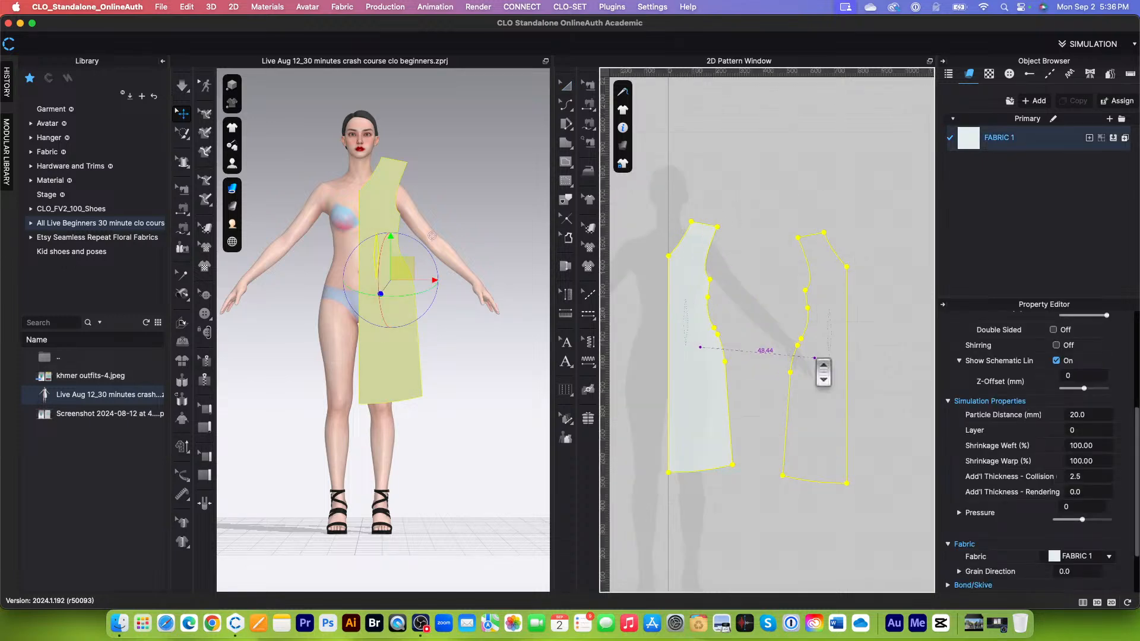
scroll(808, 359, "down", 4)
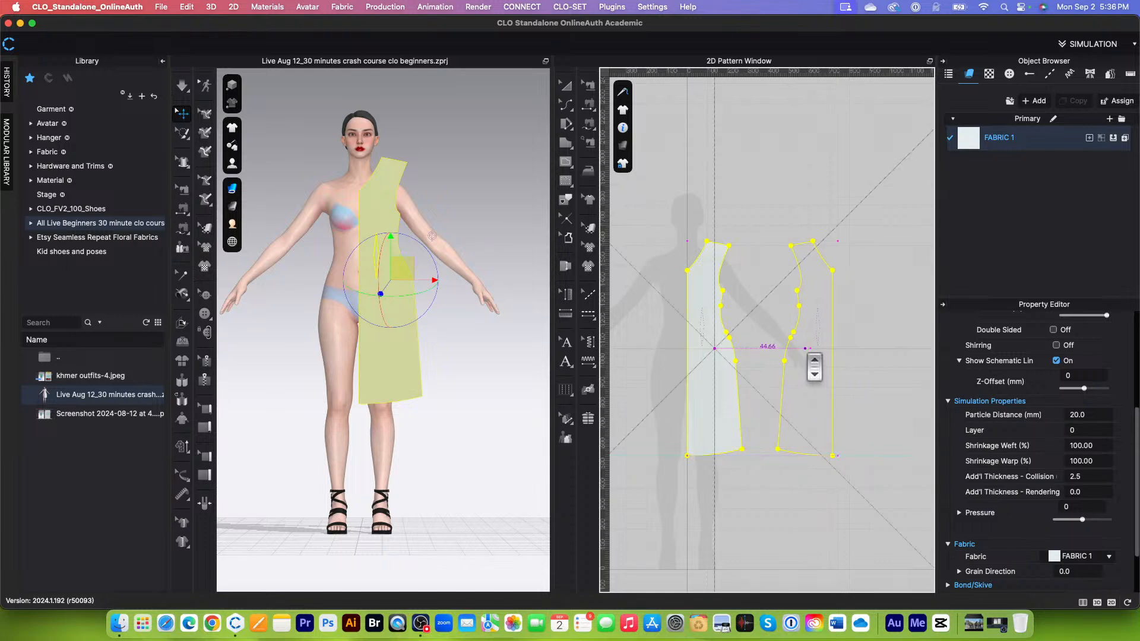
left_click(811, 360)
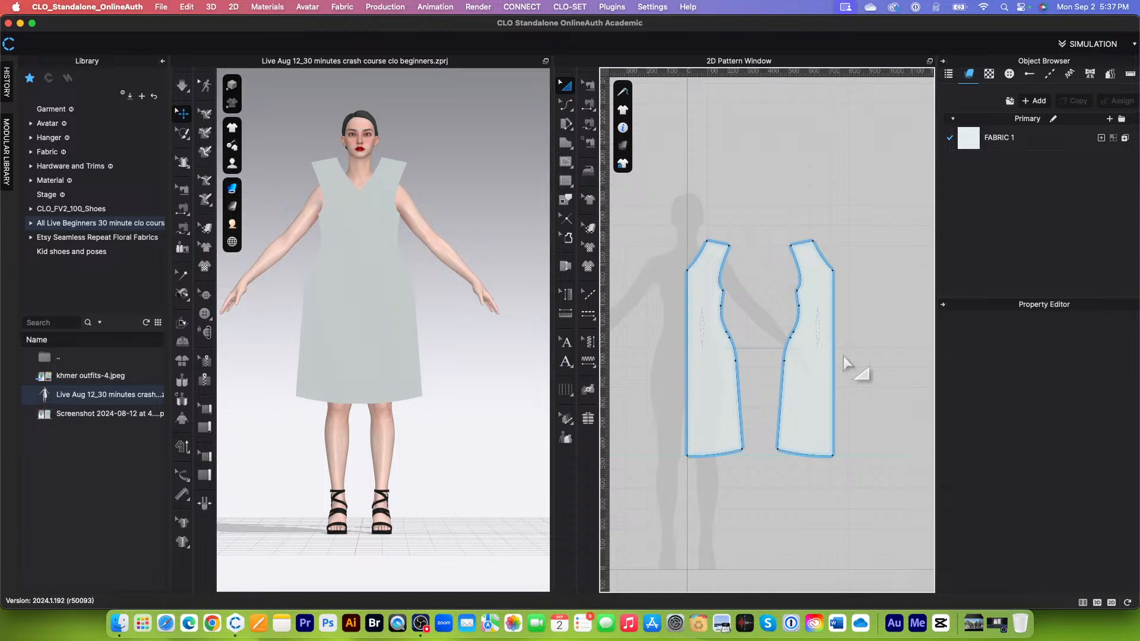
Step: Examine the original half-dress pattern and its linked symmetric clone side by side, up close and against the avatar silhouette
scroll(772, 369, "up", 1)
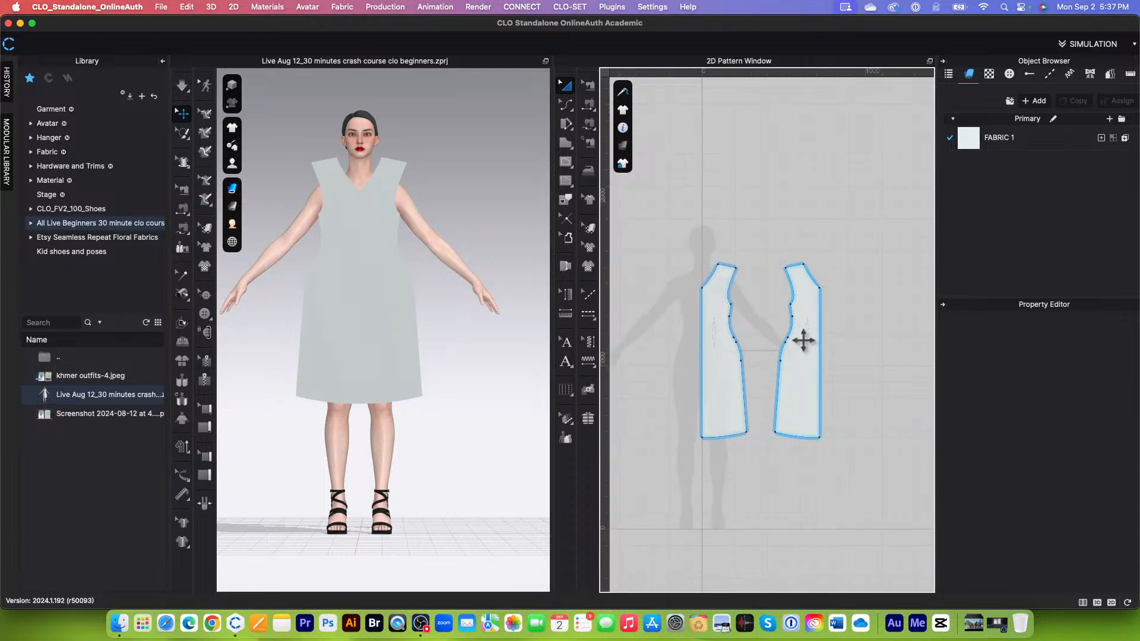
scroll(790, 344, "up", 1)
scroll(784, 354, "down", 2)
scroll(766, 366, "up", 2)
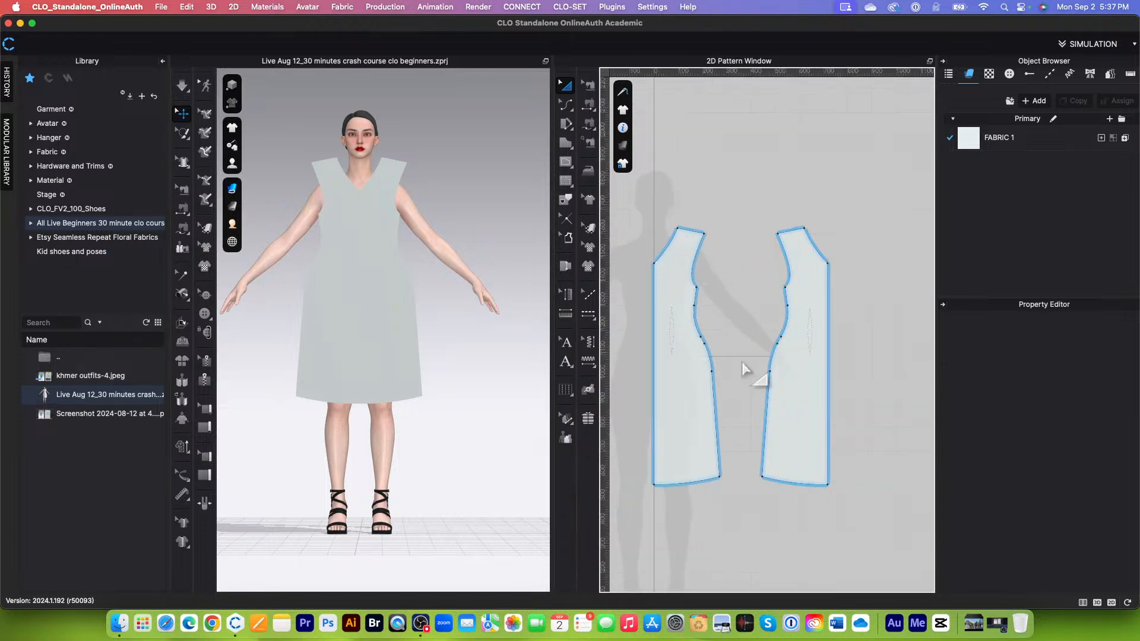
scroll(687, 278, "down", 1)
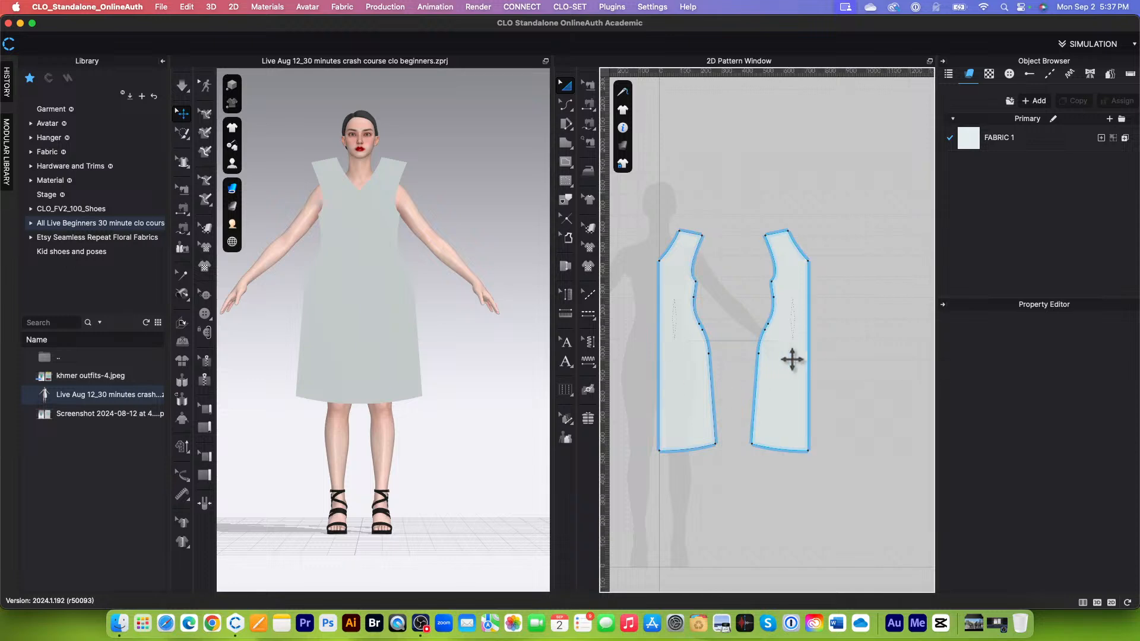
scroll(689, 250, "up", 3)
scroll(766, 283, "down", 4)
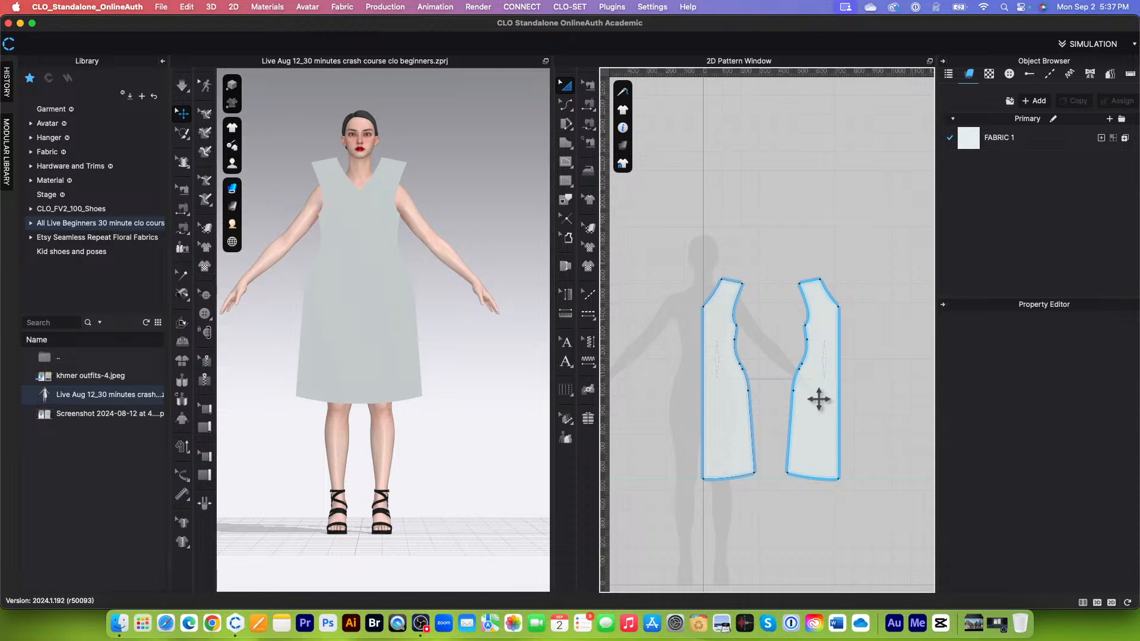
scroll(816, 424, "up", 3)
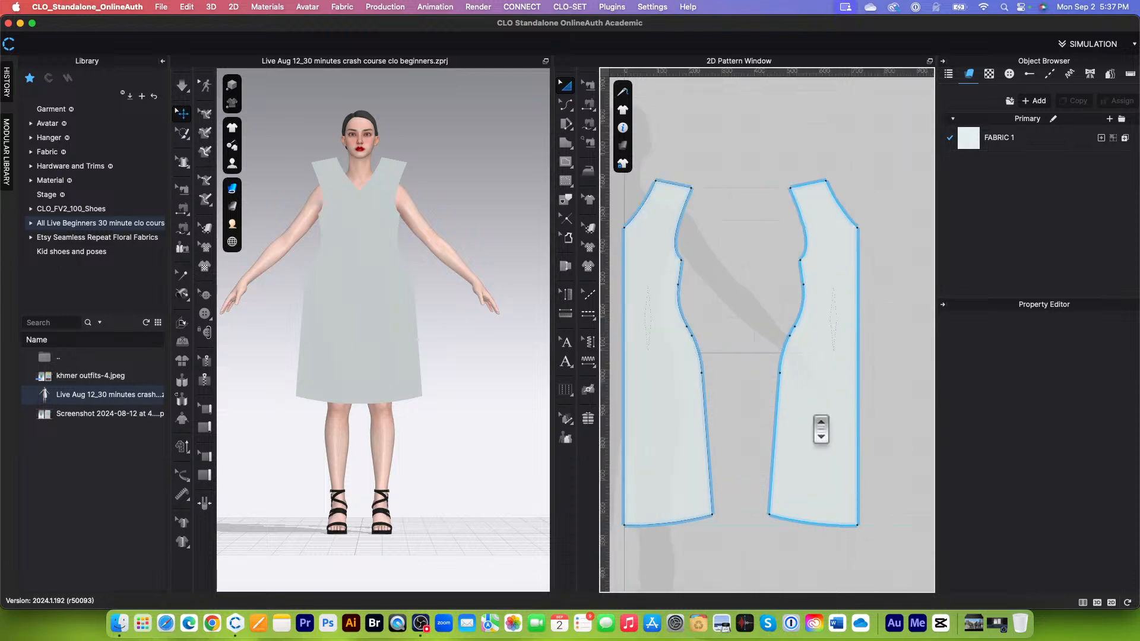
scroll(814, 410, "down", 1)
scroll(798, 492, "down", 2)
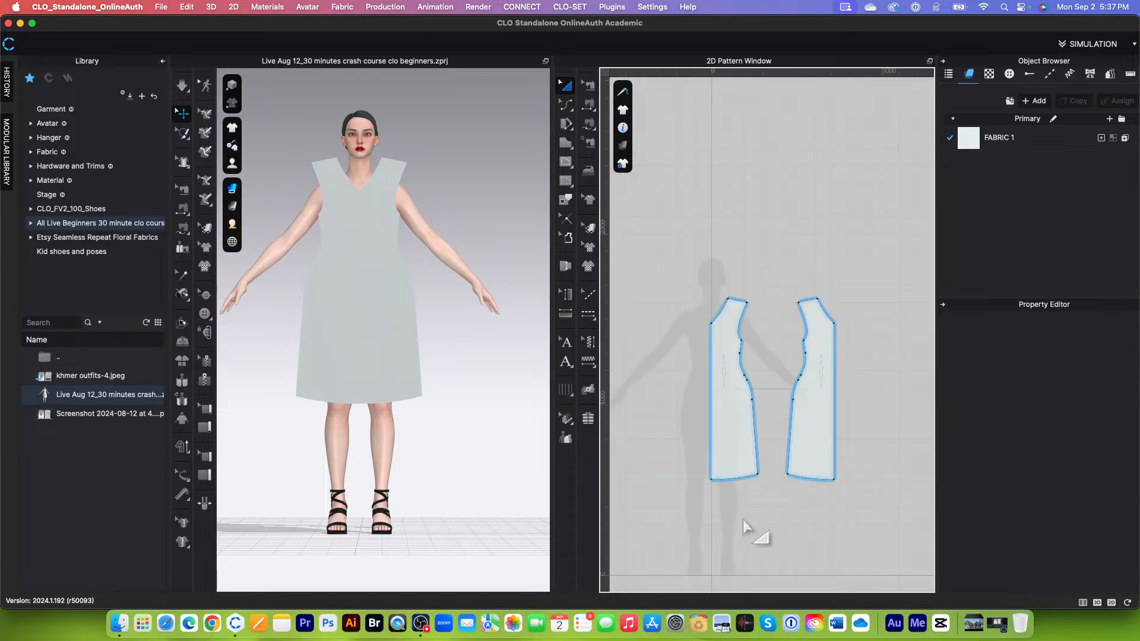
scroll(753, 529, "up", 1)
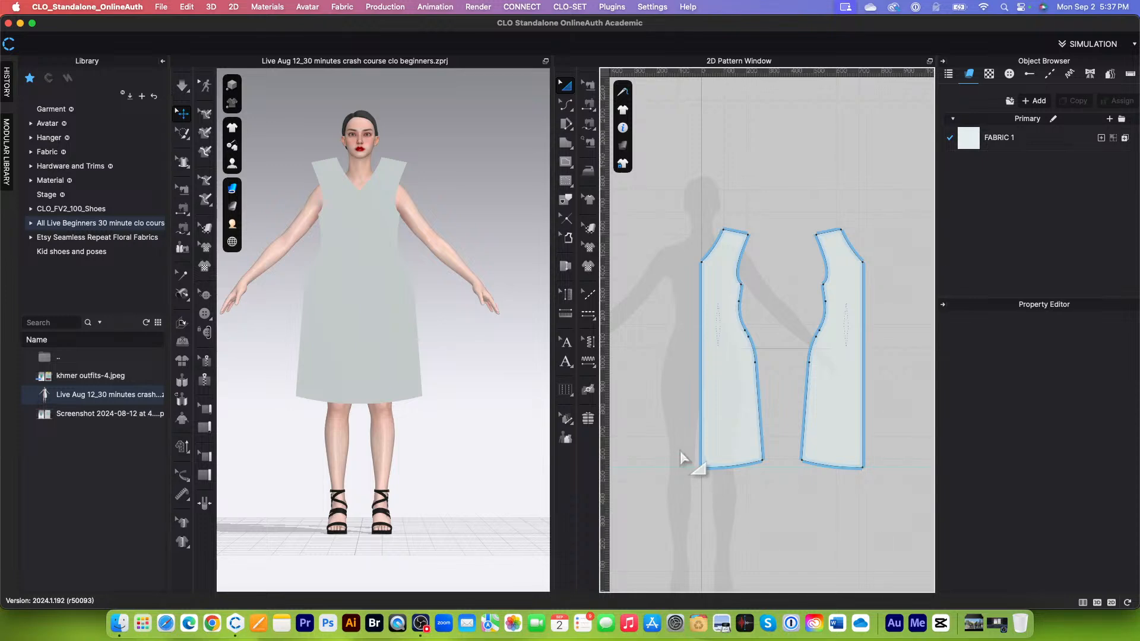
scroll(679, 451, "down", 2)
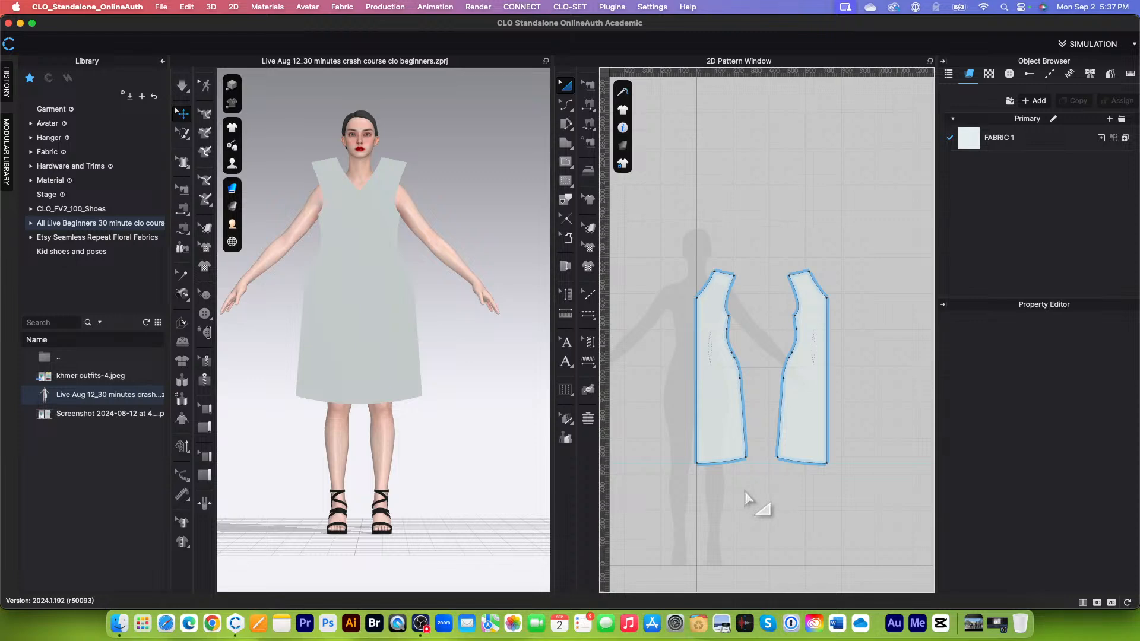
Step: Remove the linked editing between the two half-dress patterns and select the clone on its own
left_click(807, 422)
right_click(807, 422)
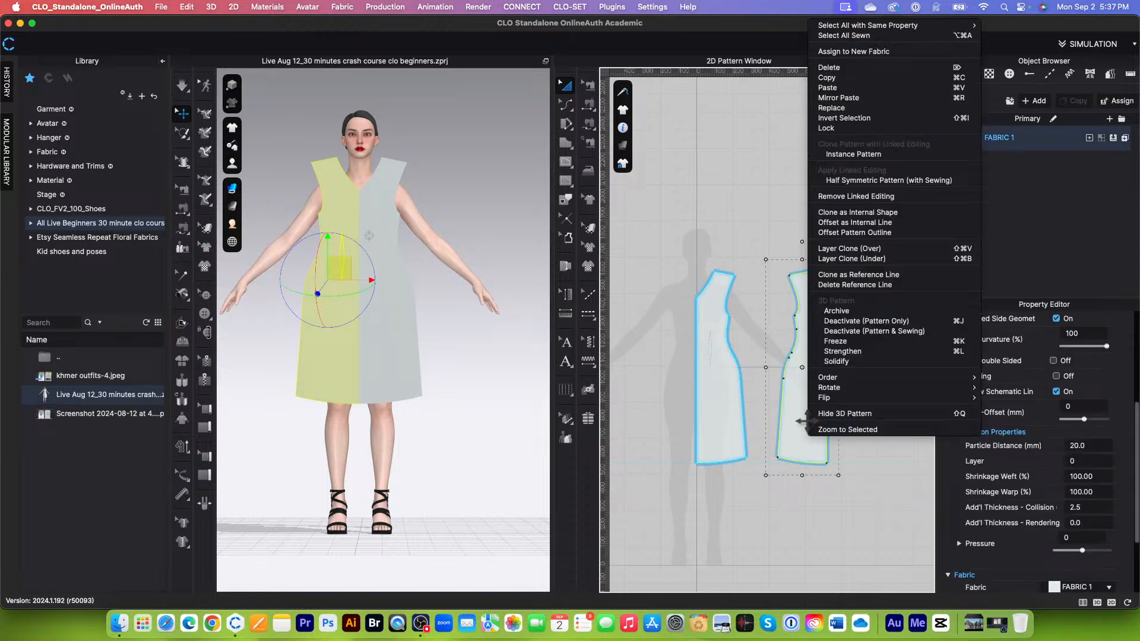
left_click(852, 196)
left_click(765, 270)
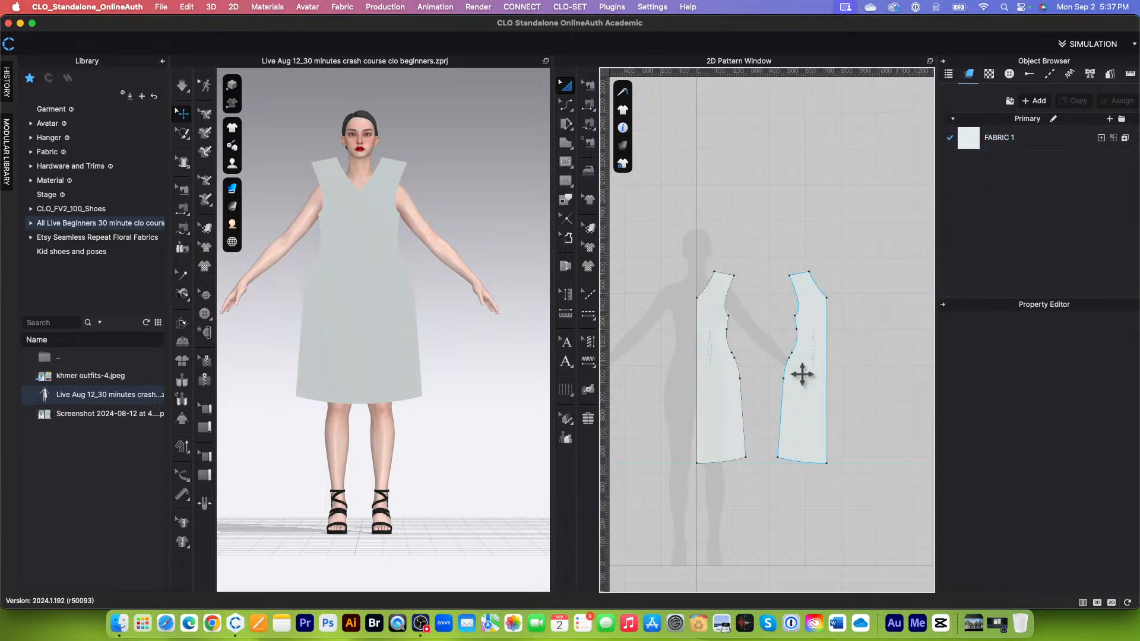
scroll(798, 371, "up", 2)
left_click(779, 332)
scroll(811, 362, "up", 2)
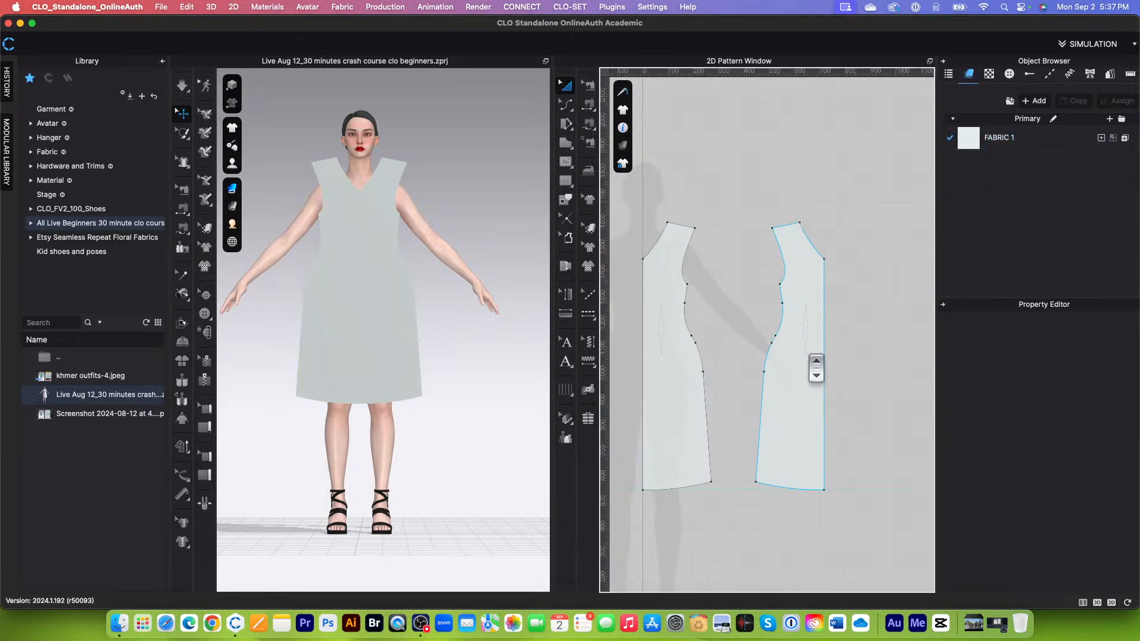
left_click(803, 319)
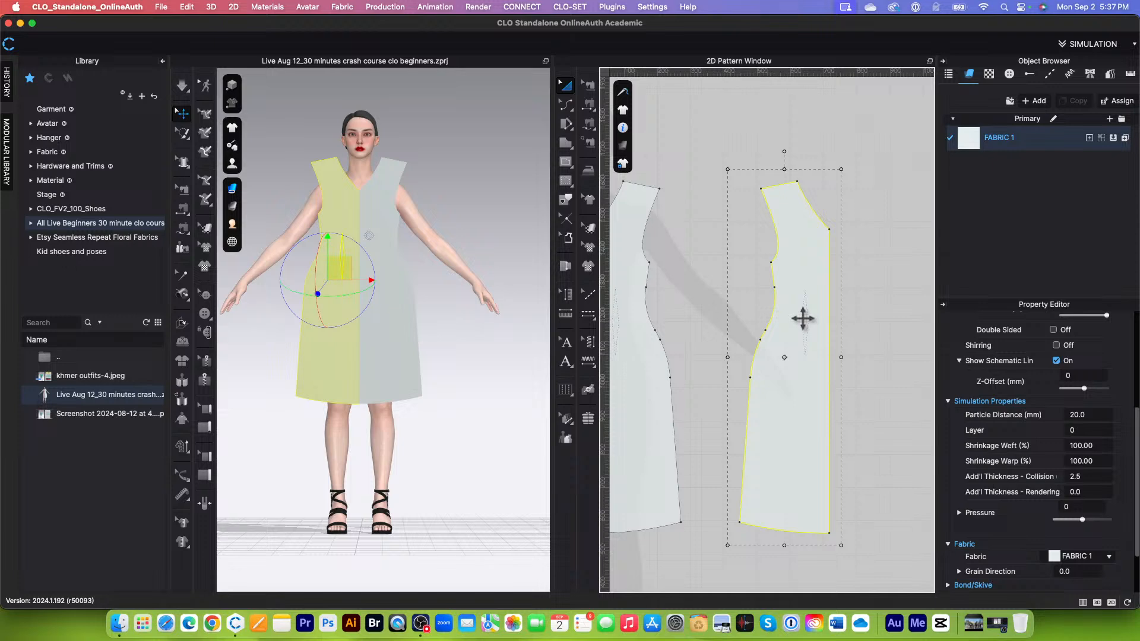
Step: Add pattern annotations, labelling the original half-dress piece "Bodice-F" and its clone "Bodice-B"
scroll(808, 327, "down", 3)
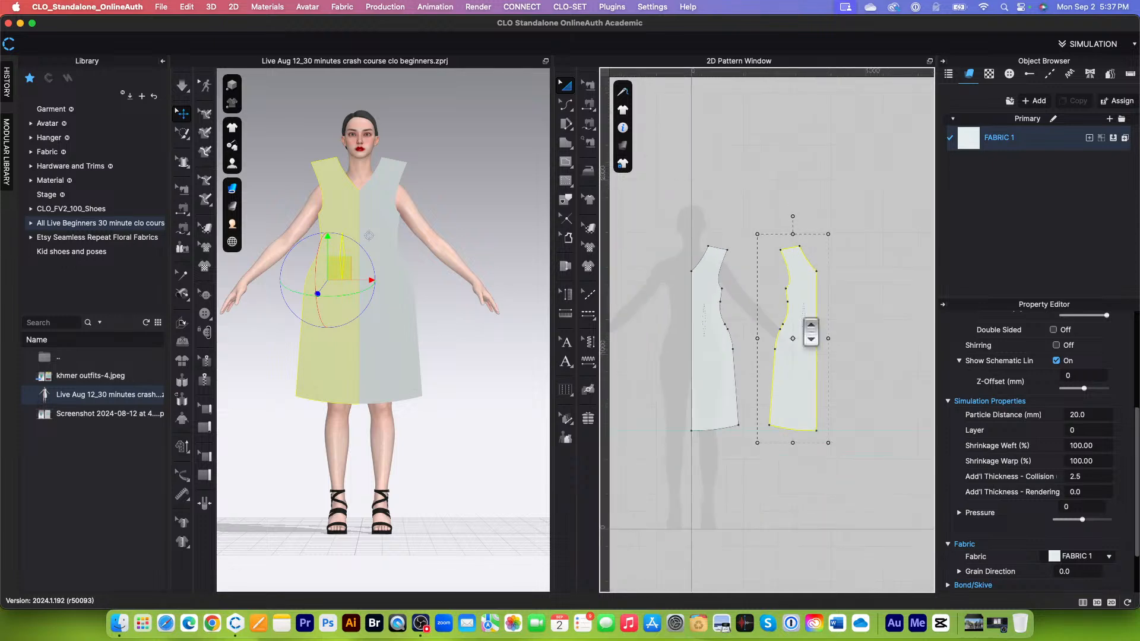
left_click(567, 367)
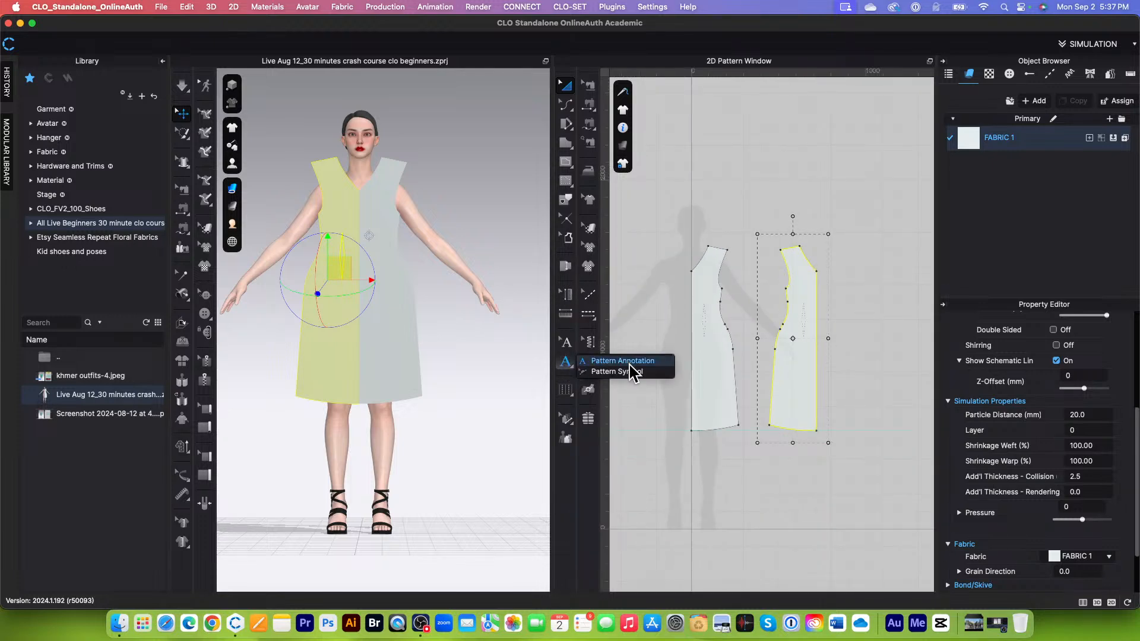
left_click(840, 327)
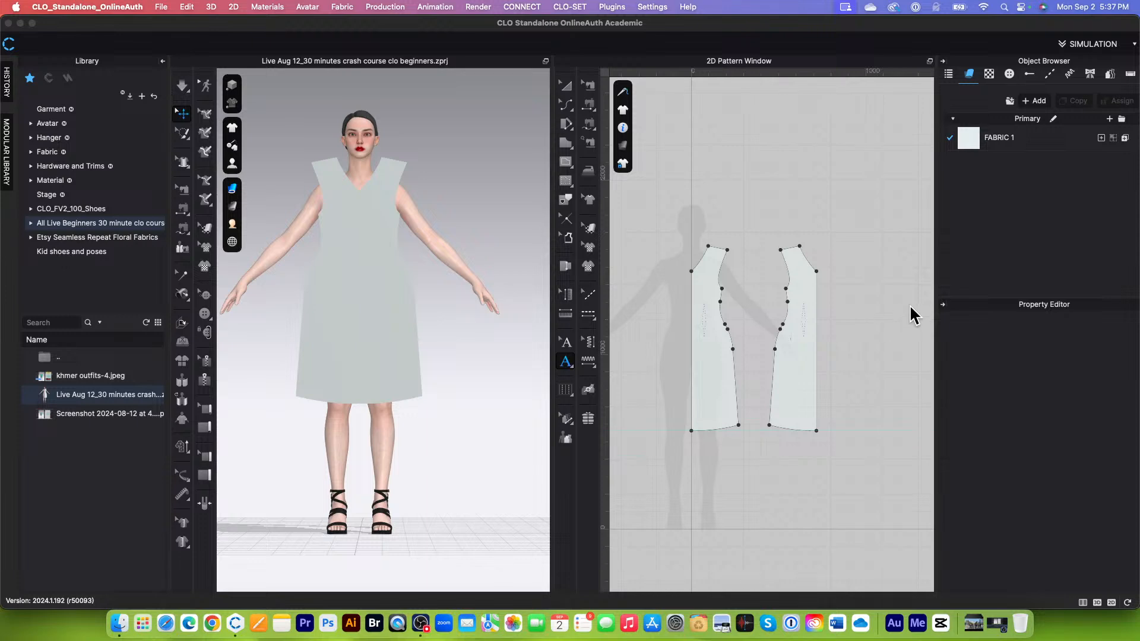
type("Bodice-B")
left_click(707, 337)
left_click(566, 342)
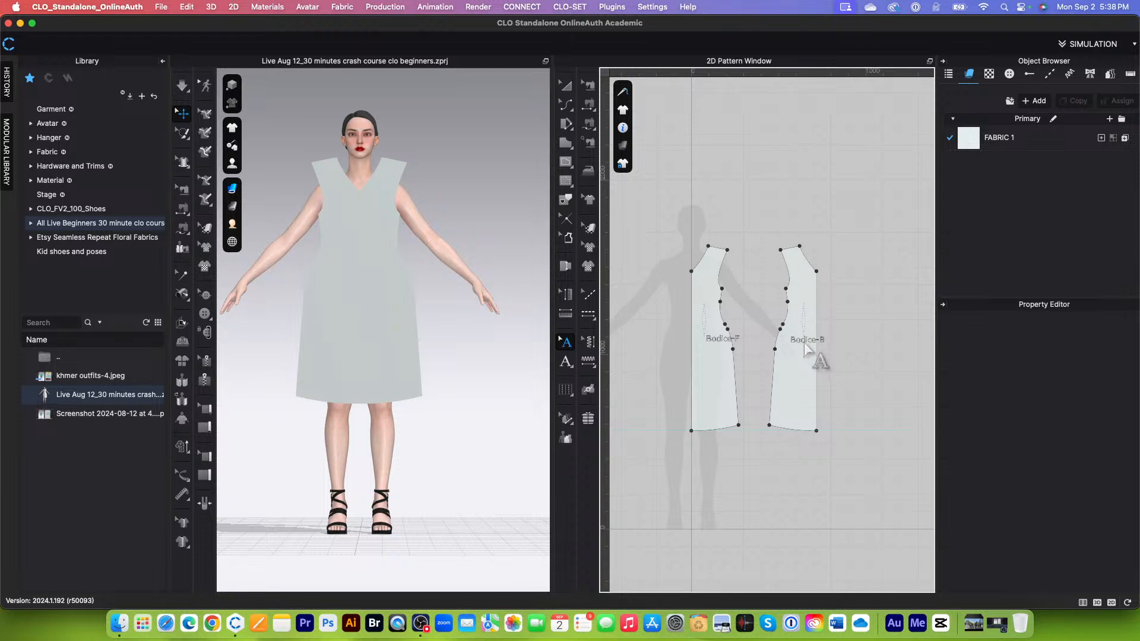
Step: Select the shoulder line of the Bodice-F piece with Transform Point/Segment and open Offset as Internal Line for it
scroll(730, 348, "up", 2)
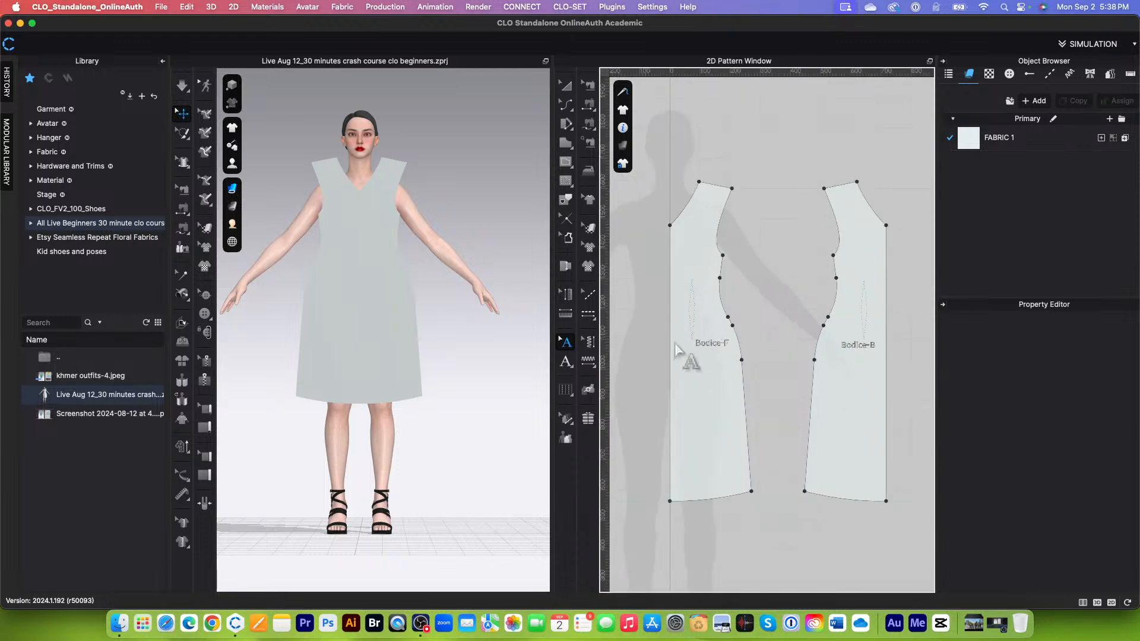
scroll(722, 374, "up", 3)
scroll(687, 356, "down", 4)
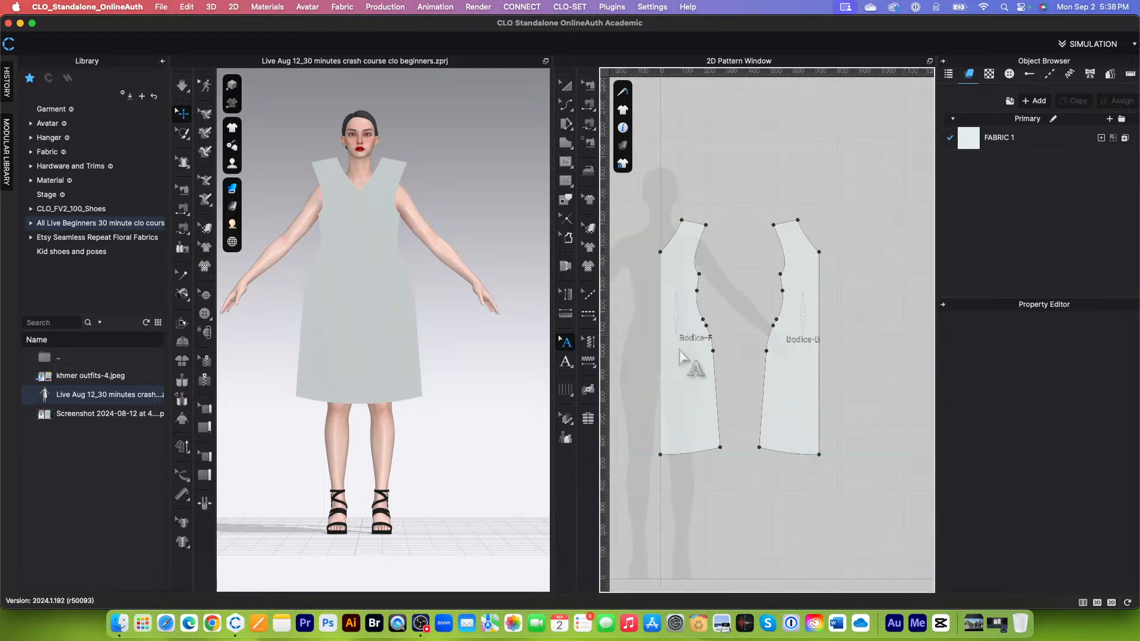
scroll(683, 237, "up", 3)
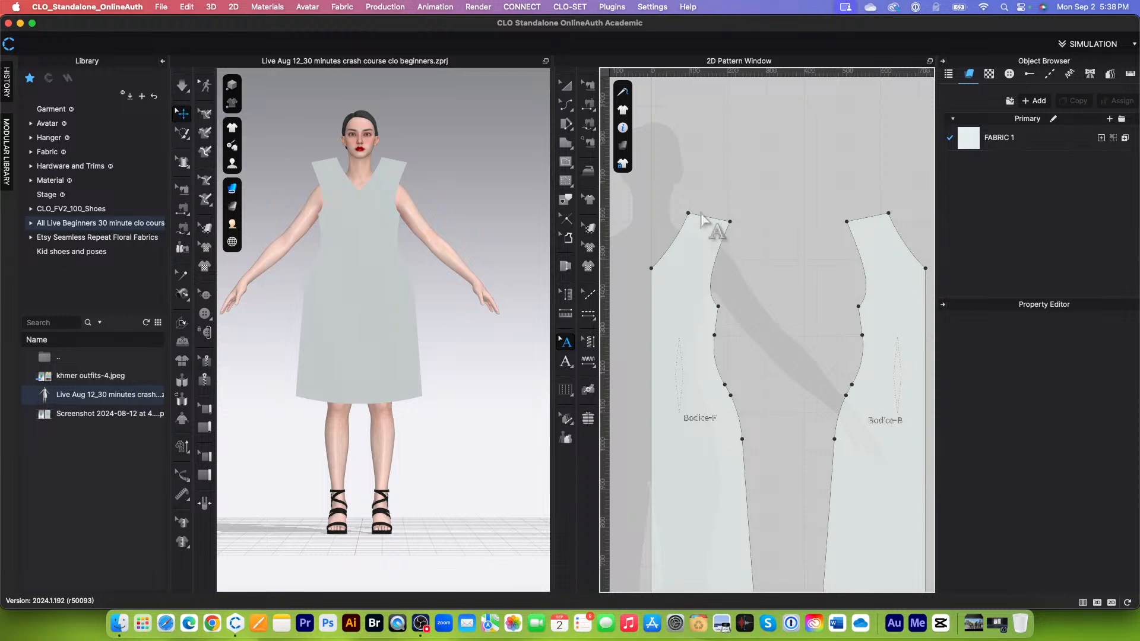
scroll(702, 223, "down", 2)
scroll(705, 224, "up", 3)
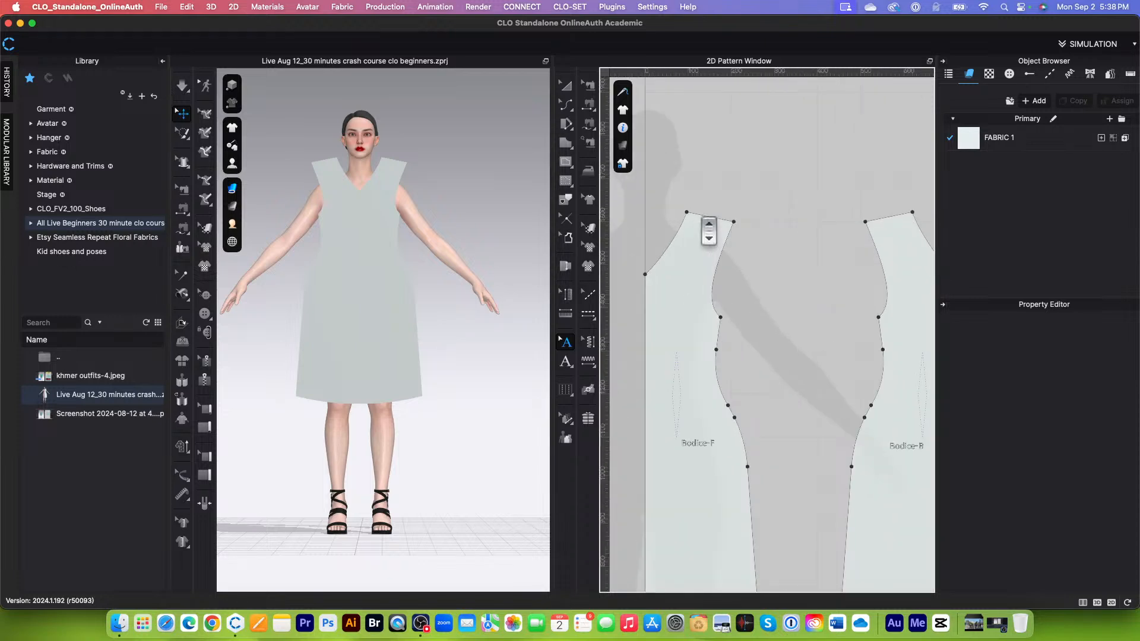
scroll(705, 223, "up", 2)
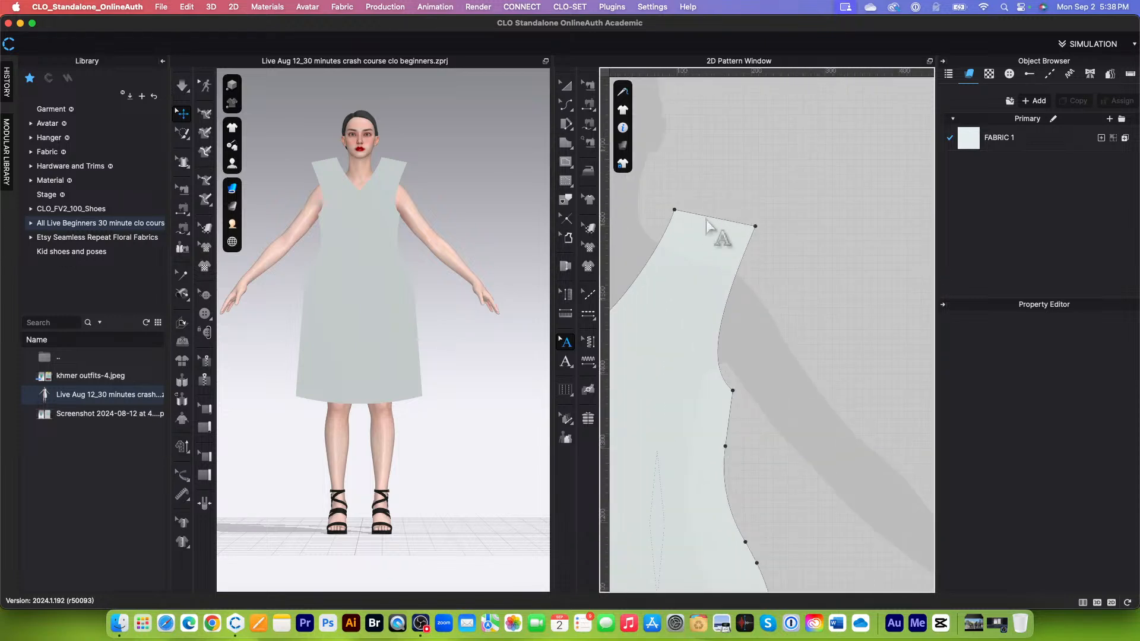
left_click(564, 104)
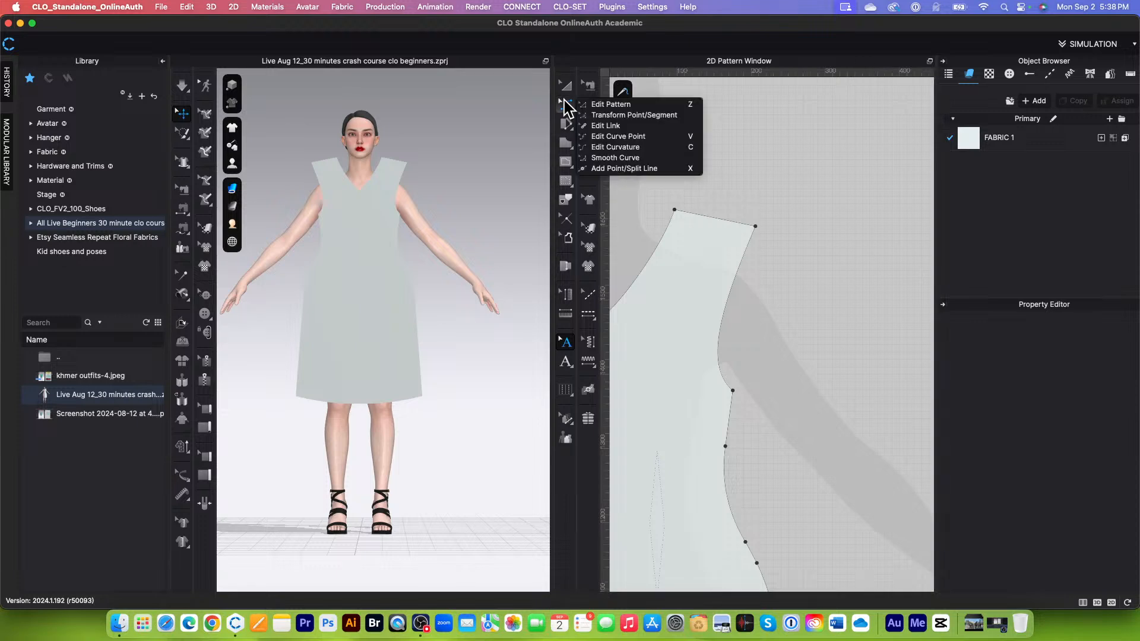
left_click(631, 115)
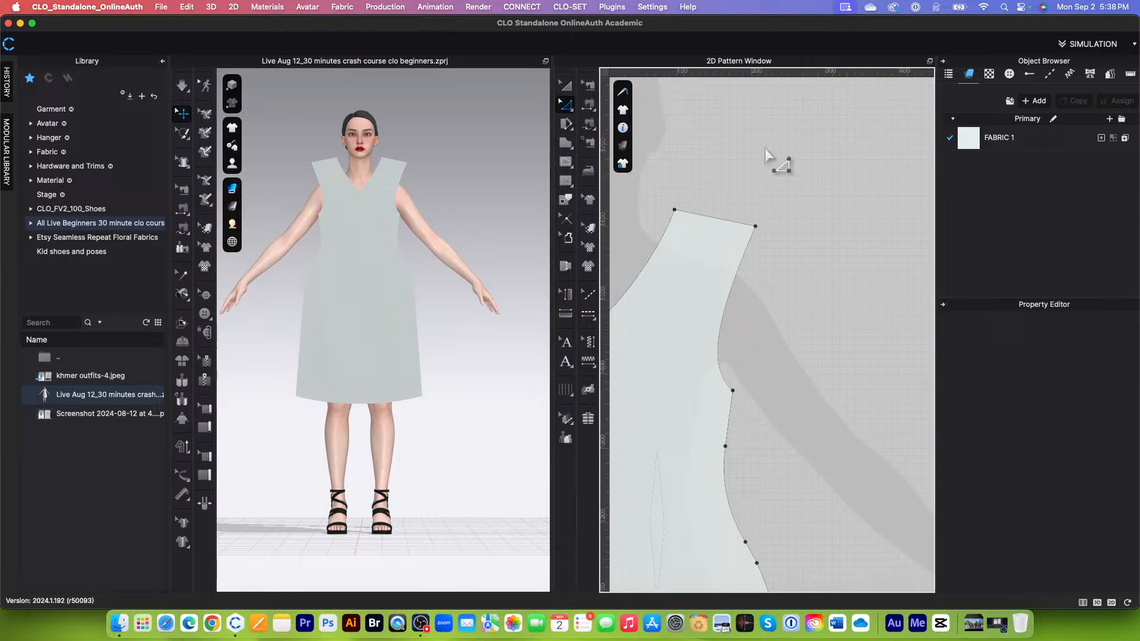
left_click(706, 220)
right_click(705, 219)
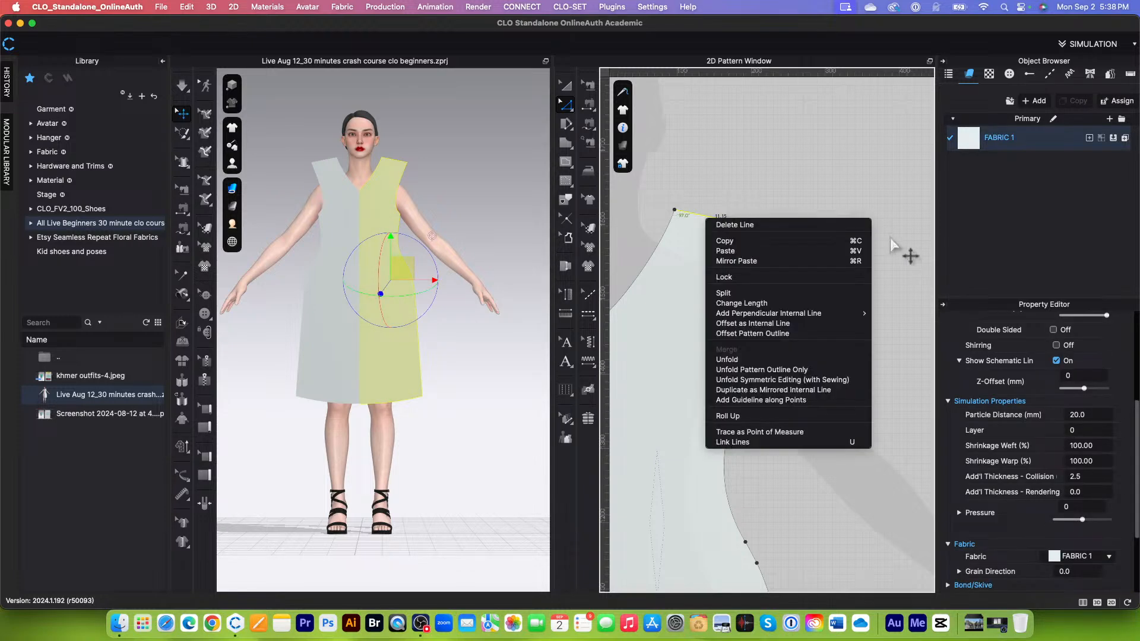
left_click(766, 326)
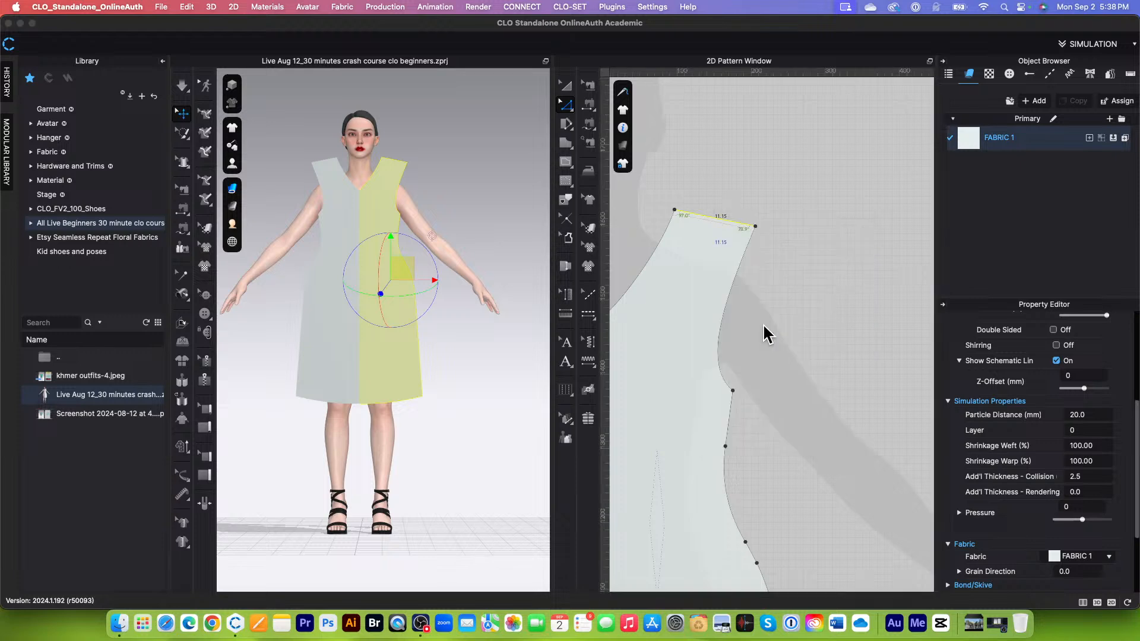
left_click(634, 220)
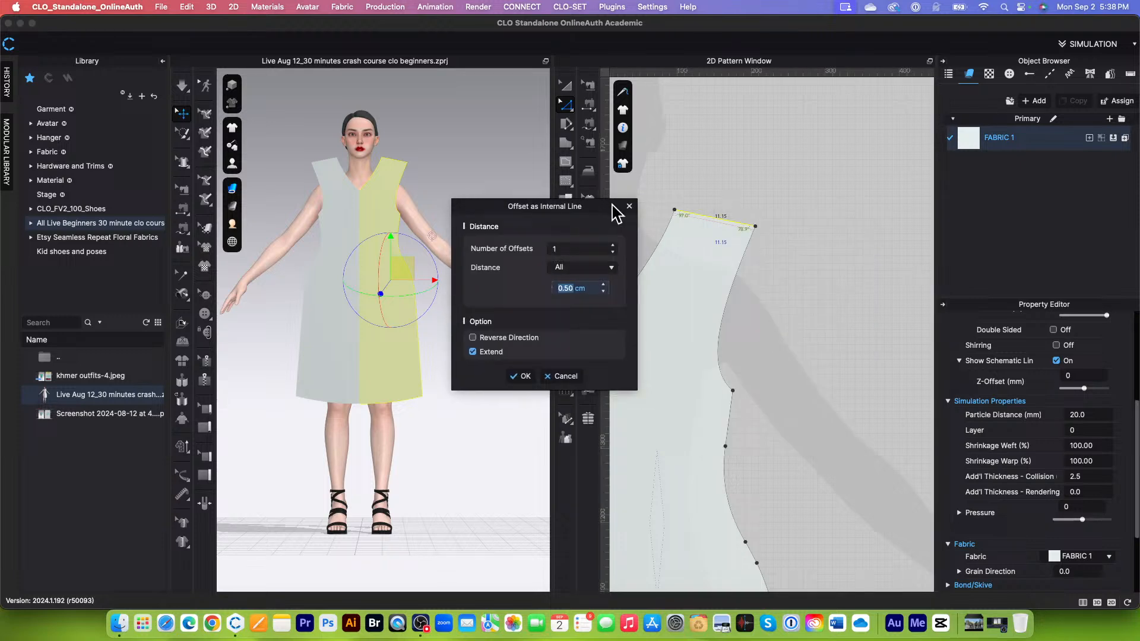
Step: Set the shoulder line's number of offsets to 2, with Individual distances measured from the Selected Line
left_click(613, 246)
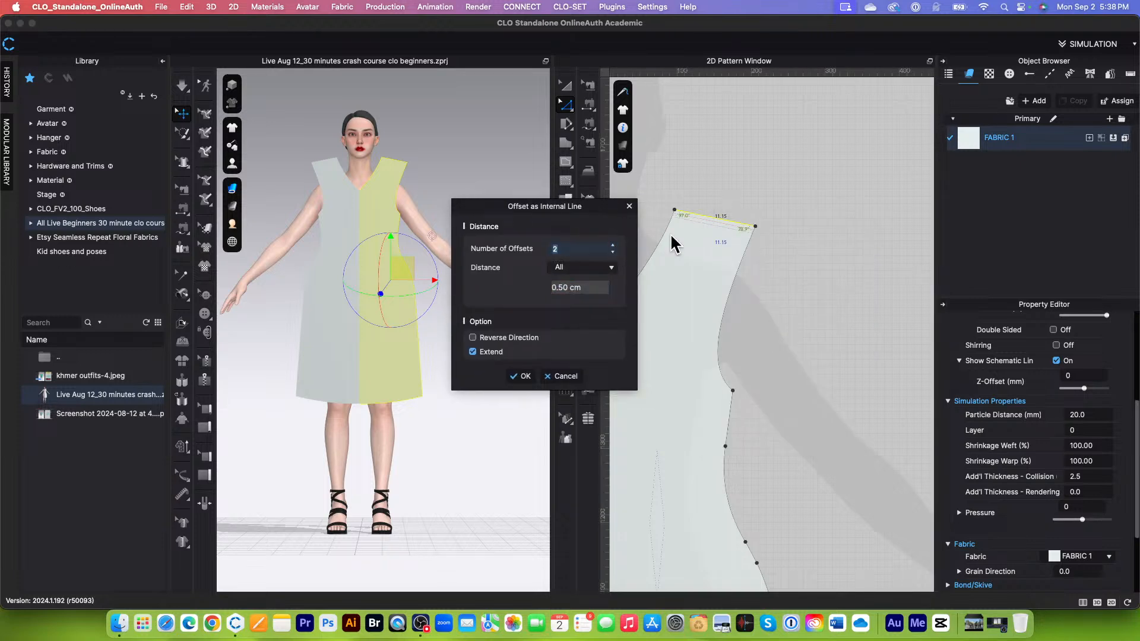
left_click(613, 268)
left_click(573, 286)
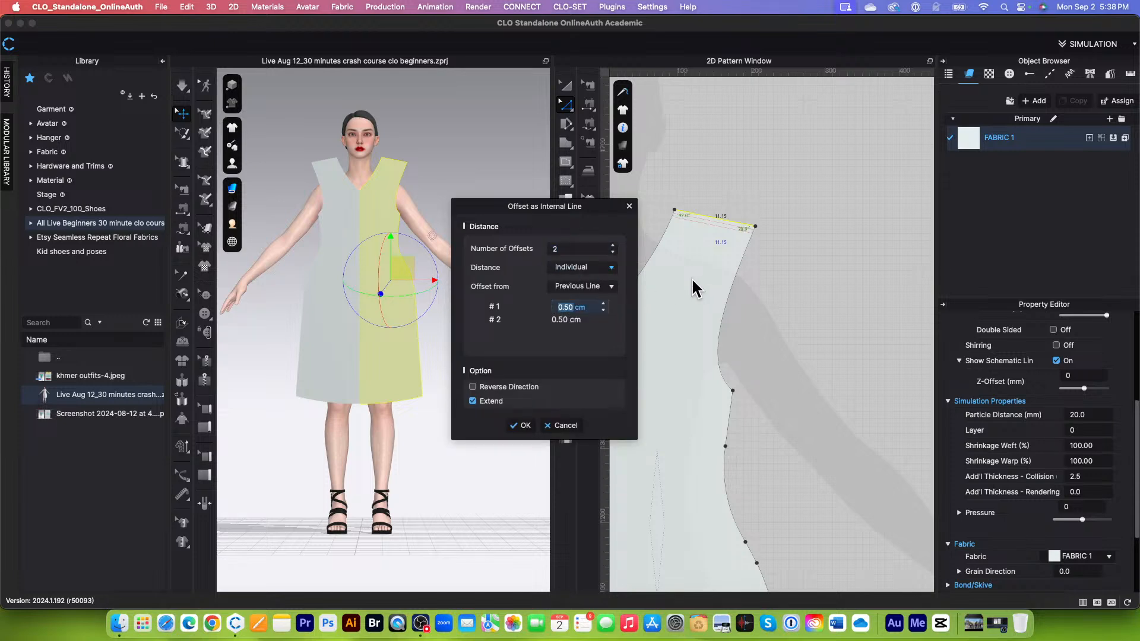
left_click(612, 288)
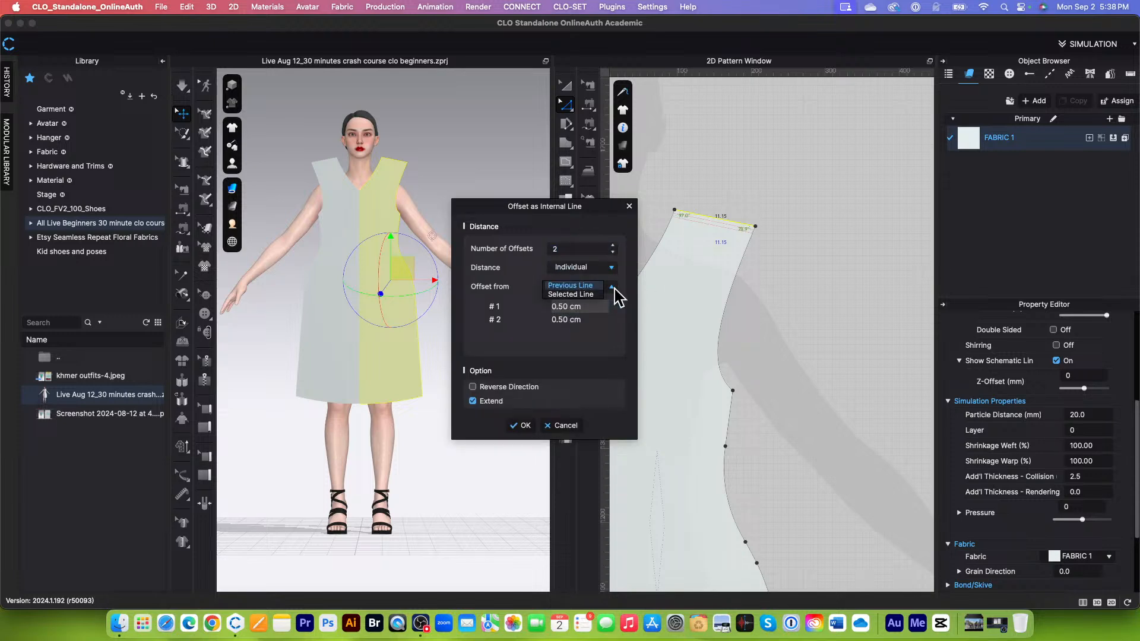
left_click(573, 294)
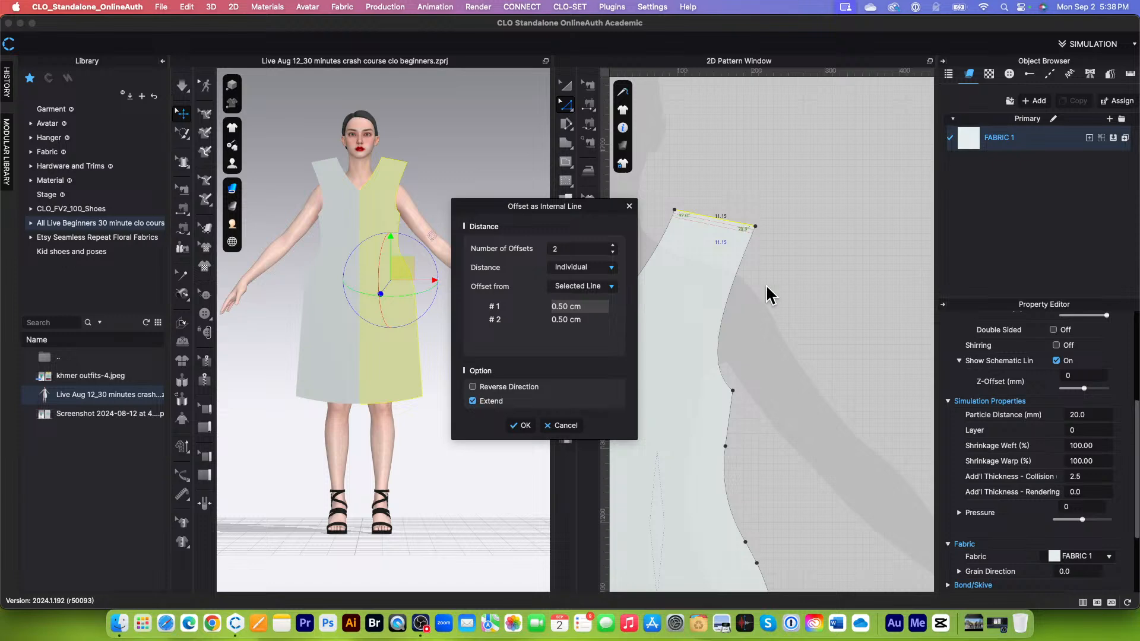
Step: Set offset #1 to 1 cm and #2 to 1.25 cm, create both internal lines below the shoulder, and deselect
left_click(574, 307)
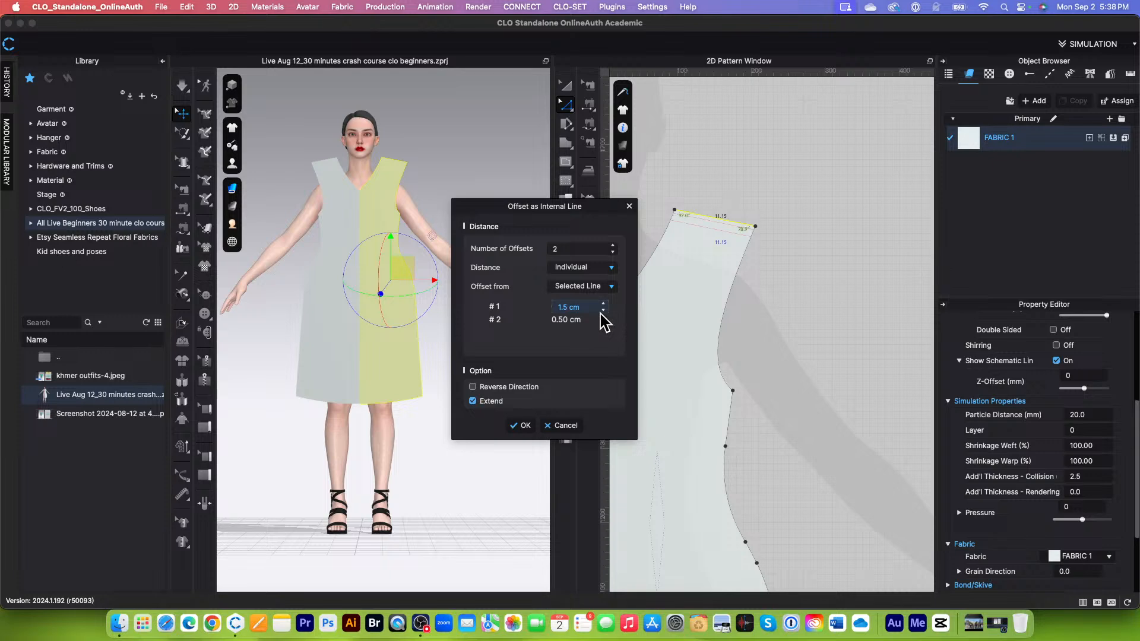
key("Tab")
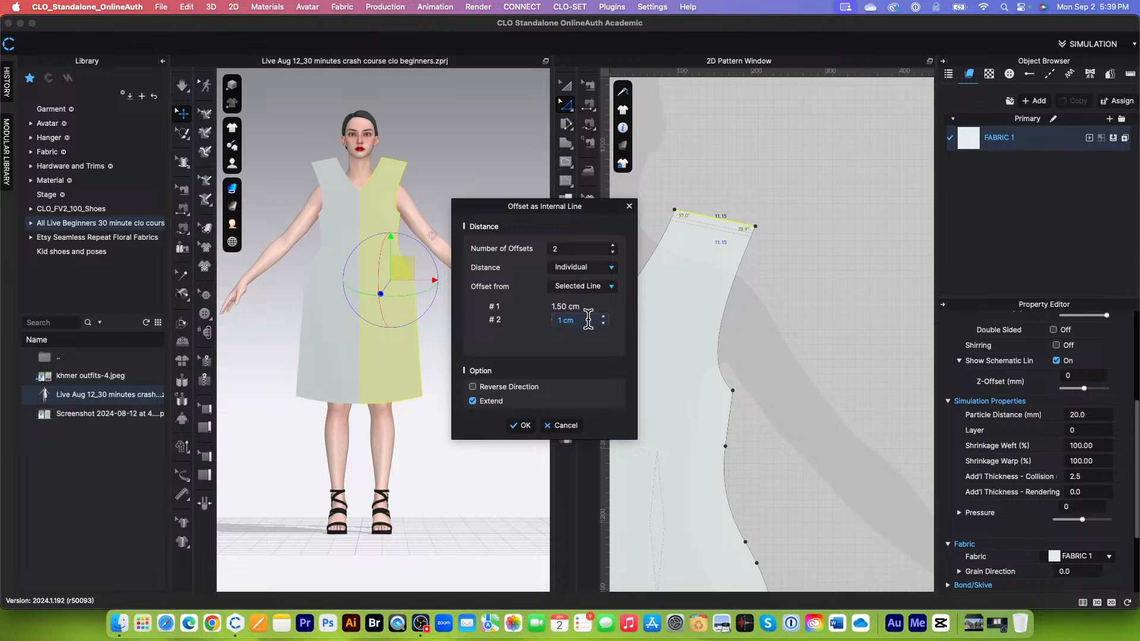
left_click(568, 305)
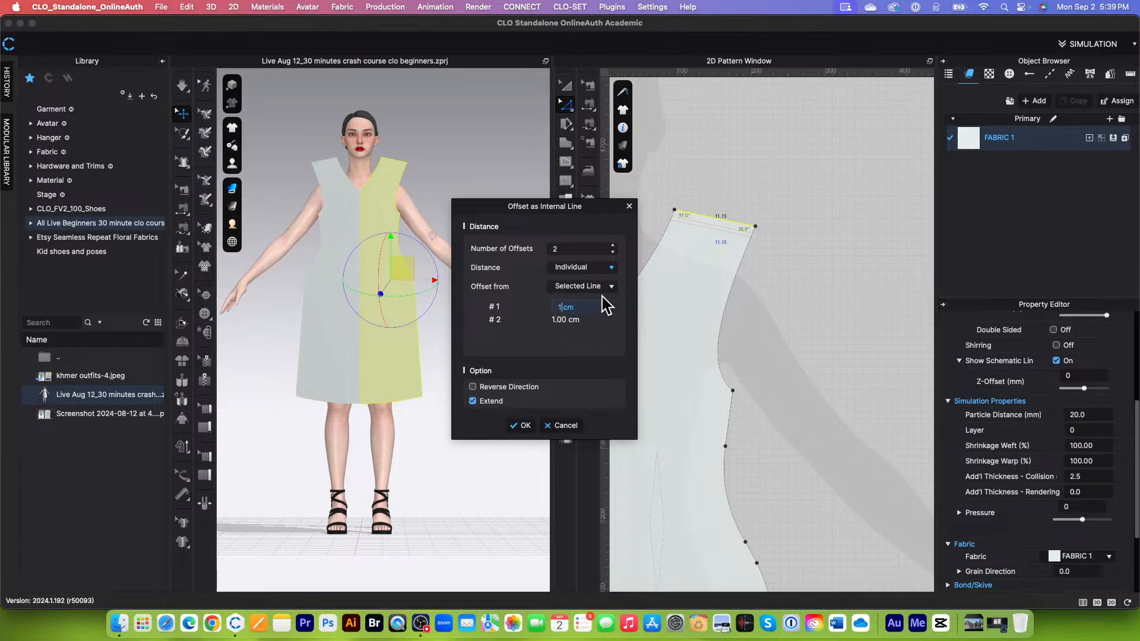
key("Tab")
type("1.25")
left_click(525, 426)
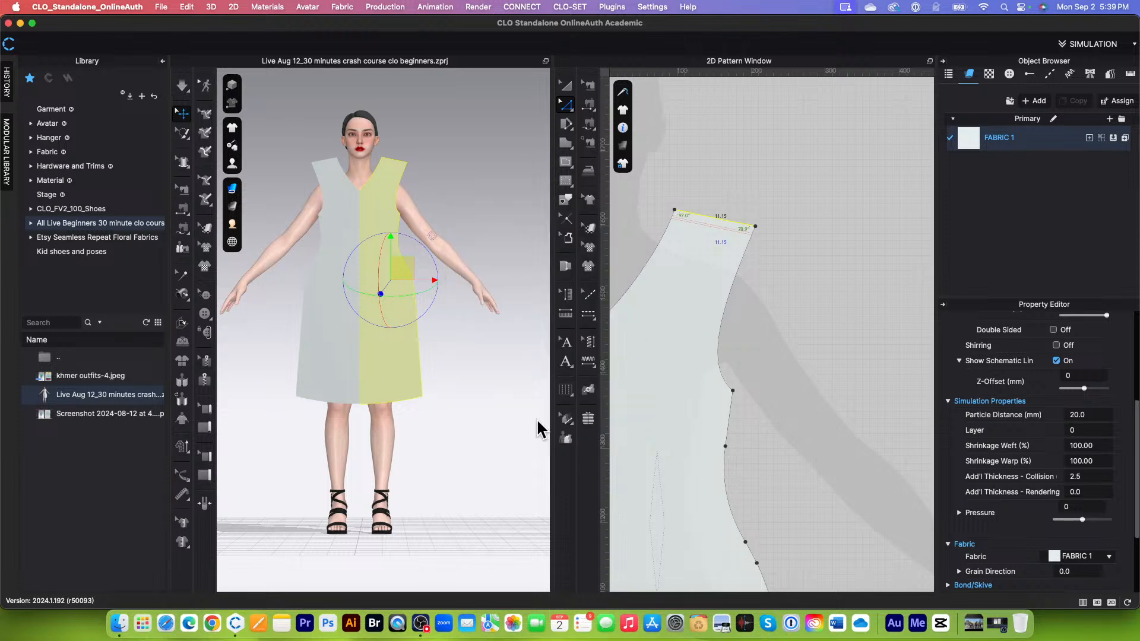
scroll(809, 234, "up", 3)
scroll(707, 205, "up", 3)
left_click(707, 205)
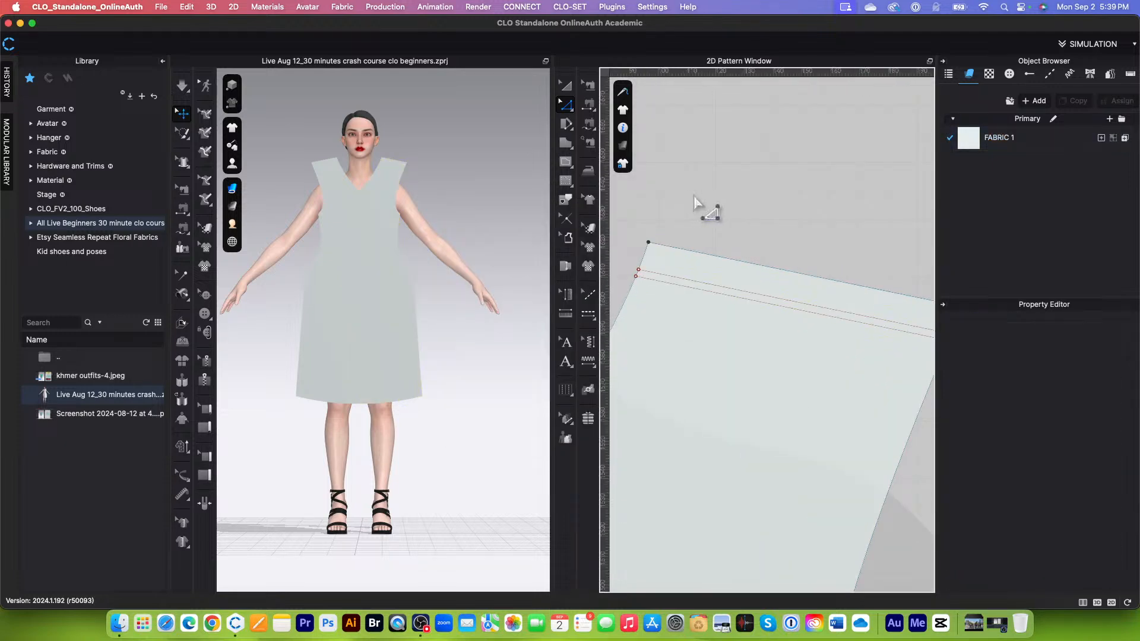
Step: Draw a slanted internal line on Bodice-F from the 1 cm line's neck end to the 1.25 cm line's armhole end
scroll(702, 208, "down", 3)
scroll(813, 280, "down", 2)
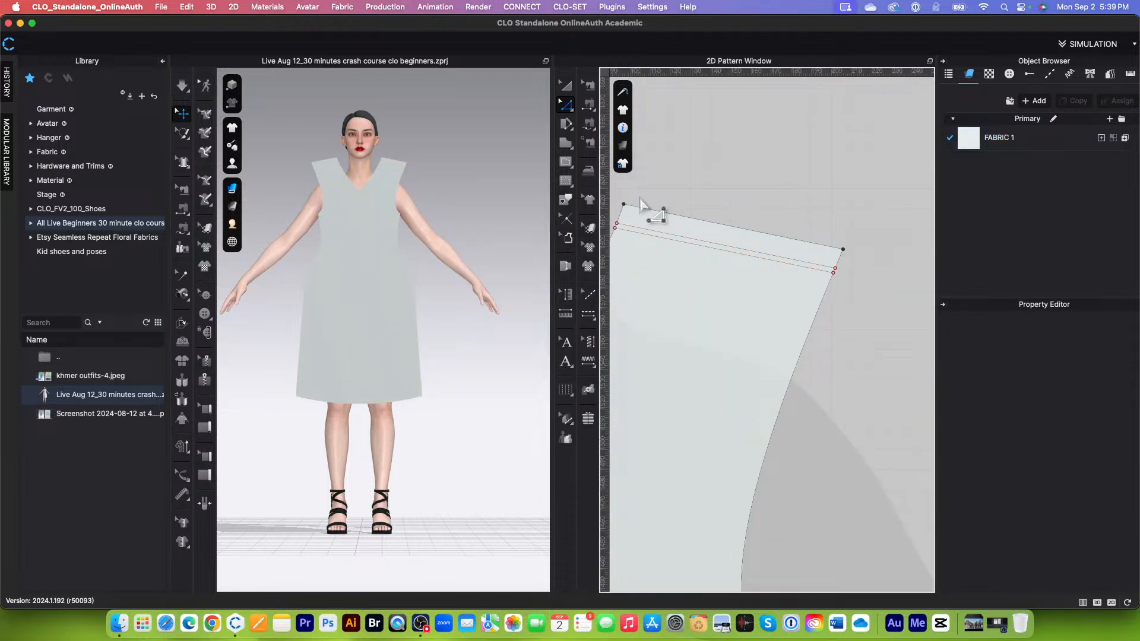
scroll(795, 240, "up", 2)
scroll(796, 239, "down", 3)
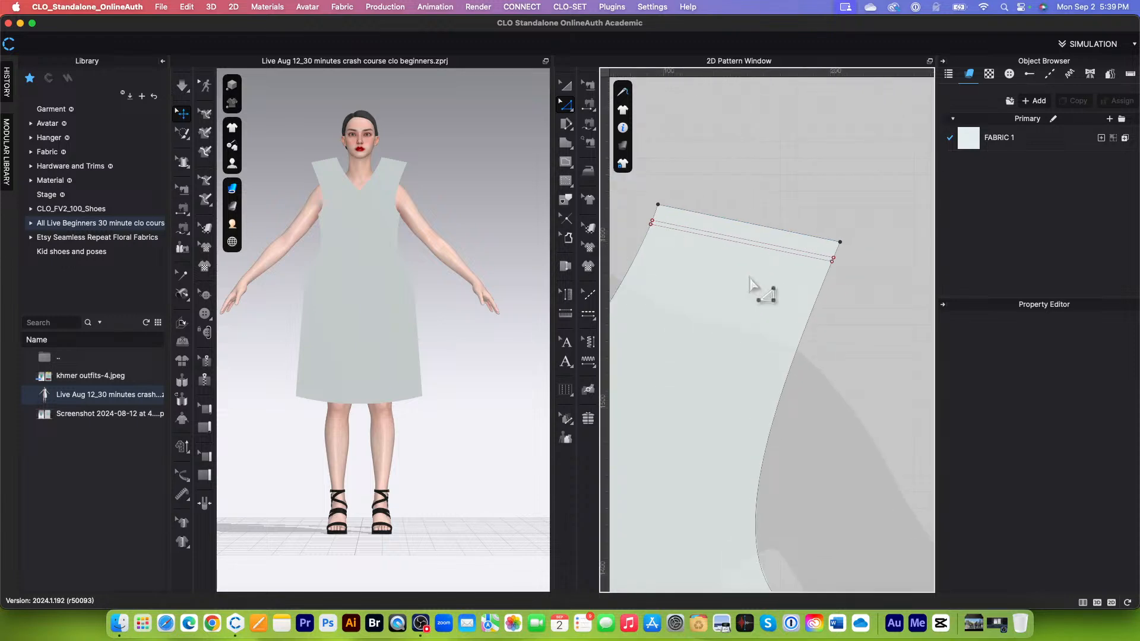
left_click(568, 109)
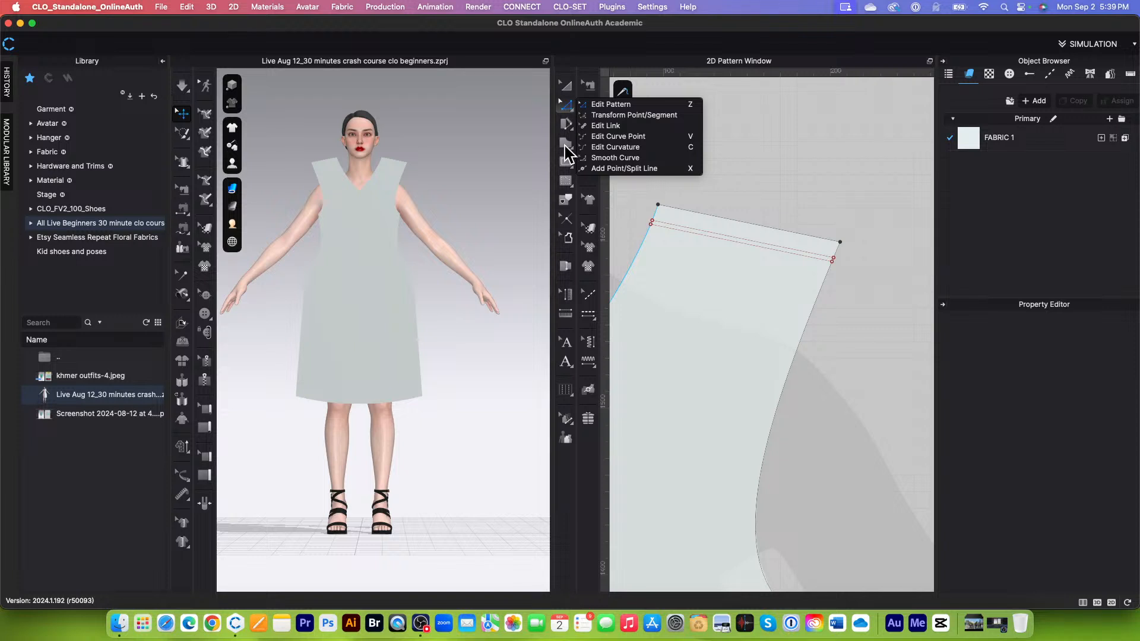
left_click(566, 161)
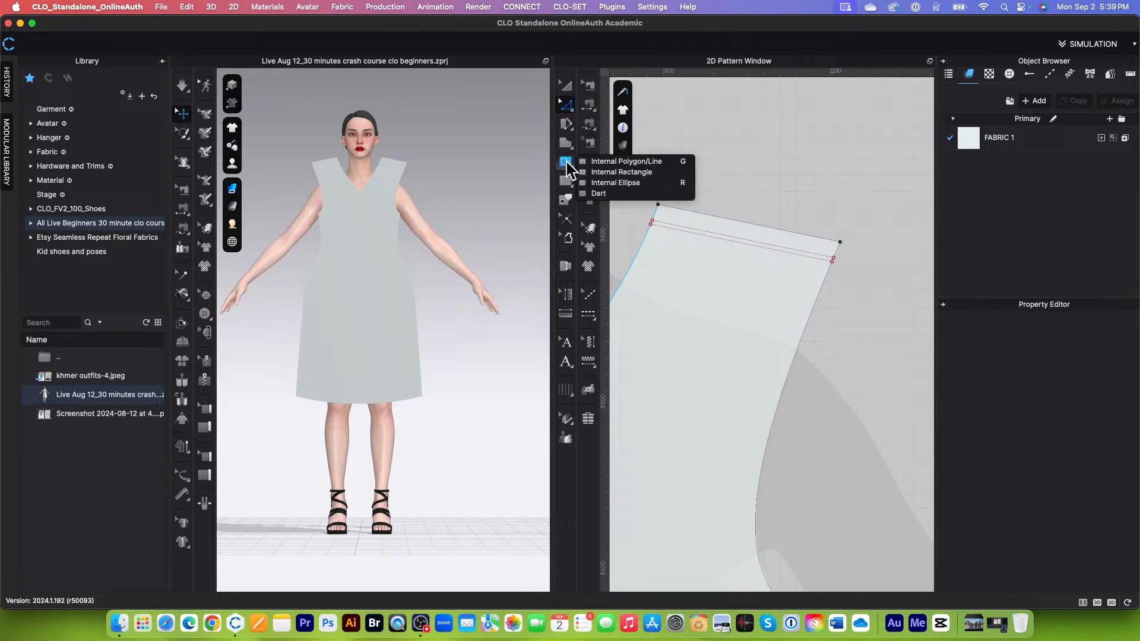
left_click(630, 172)
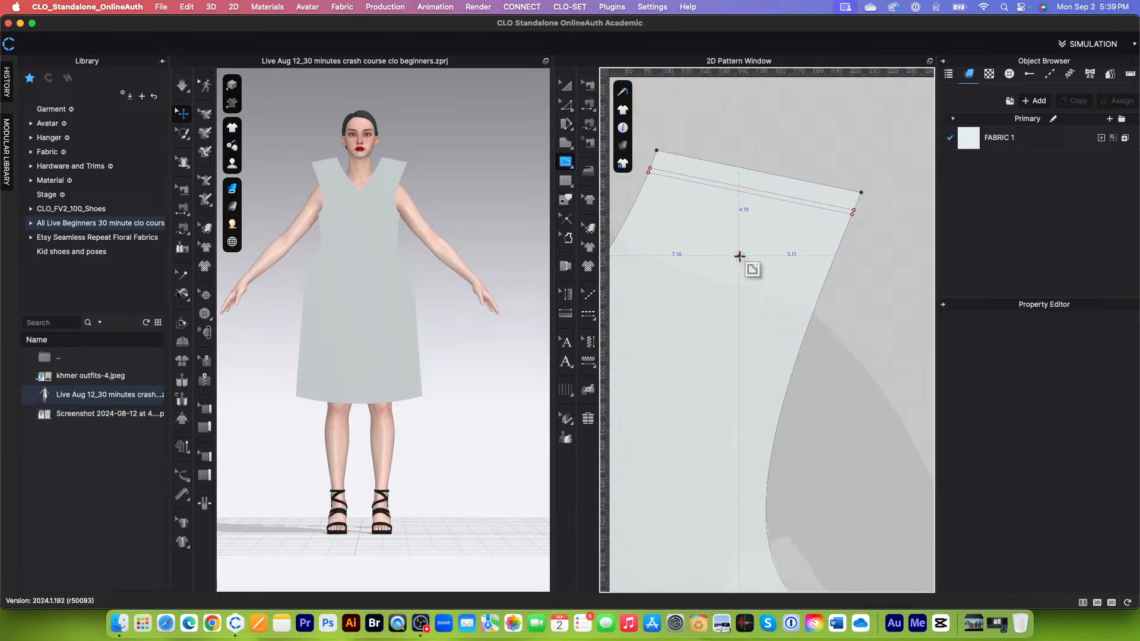
scroll(737, 214, "up", 5)
scroll(750, 257, "down", 7)
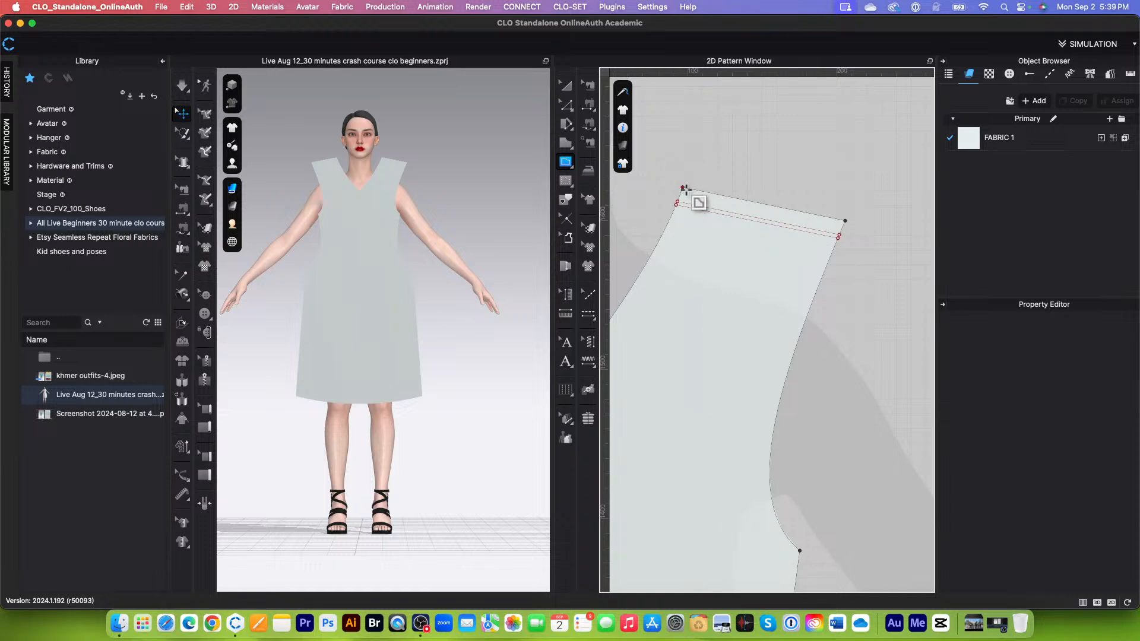
scroll(684, 196, "up", 3)
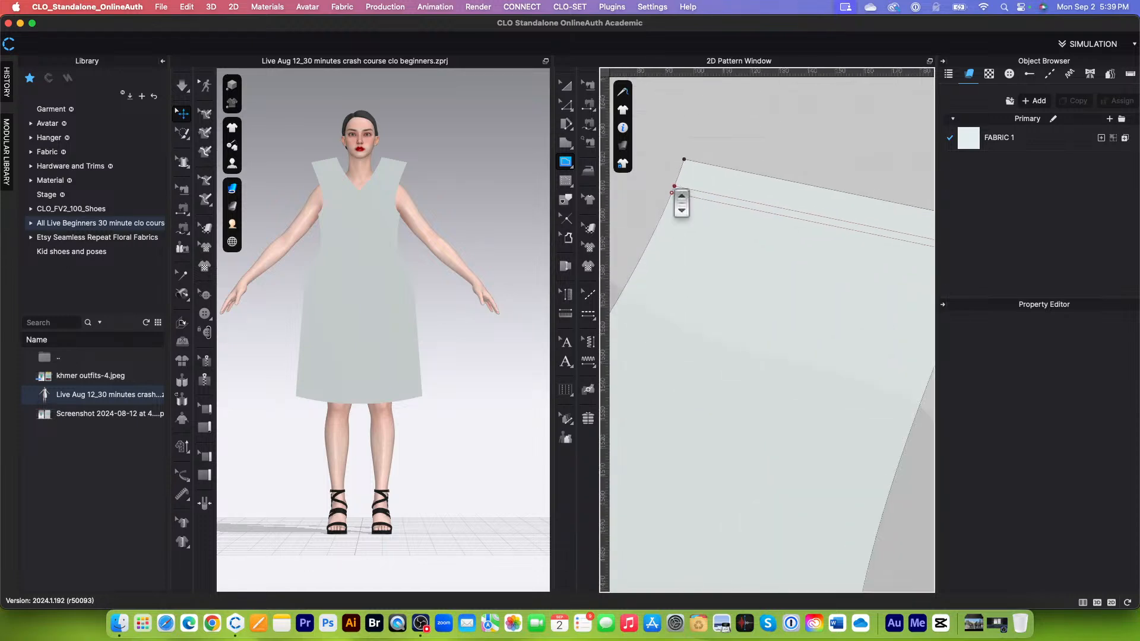
scroll(675, 186, "up", 3)
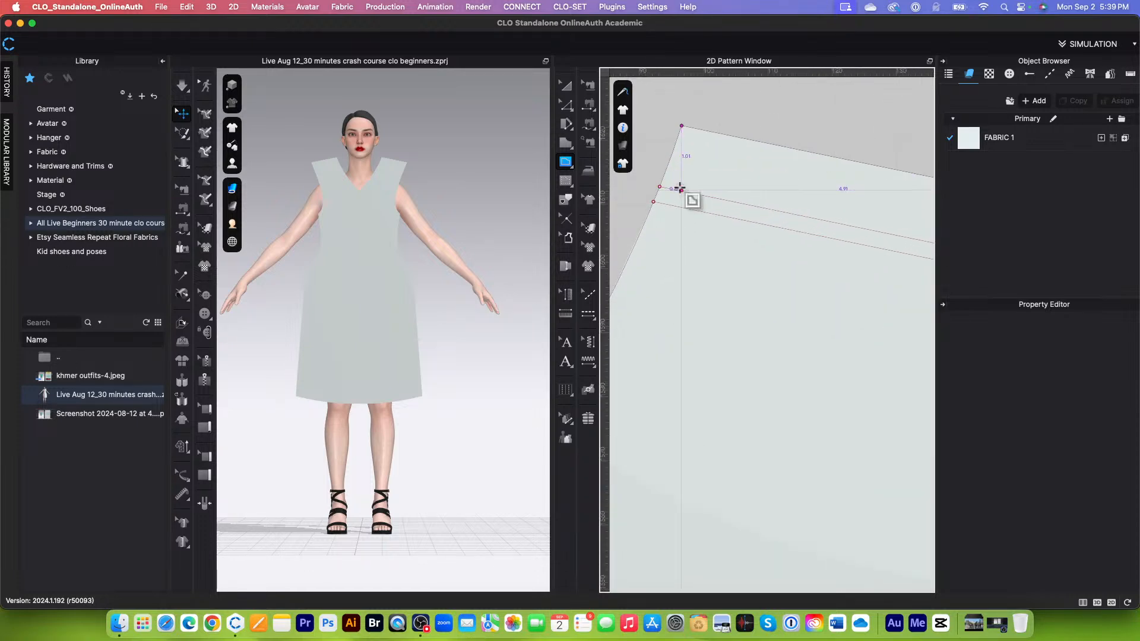
scroll(659, 185, "down", 3)
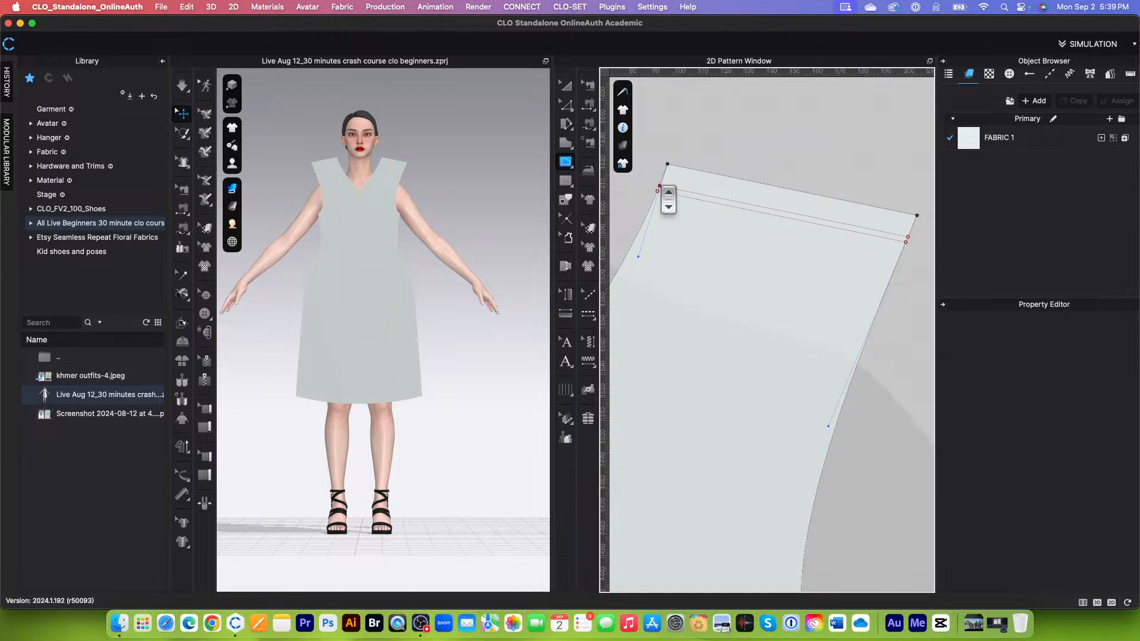
left_click(908, 241)
scroll(819, 211, "up", 3)
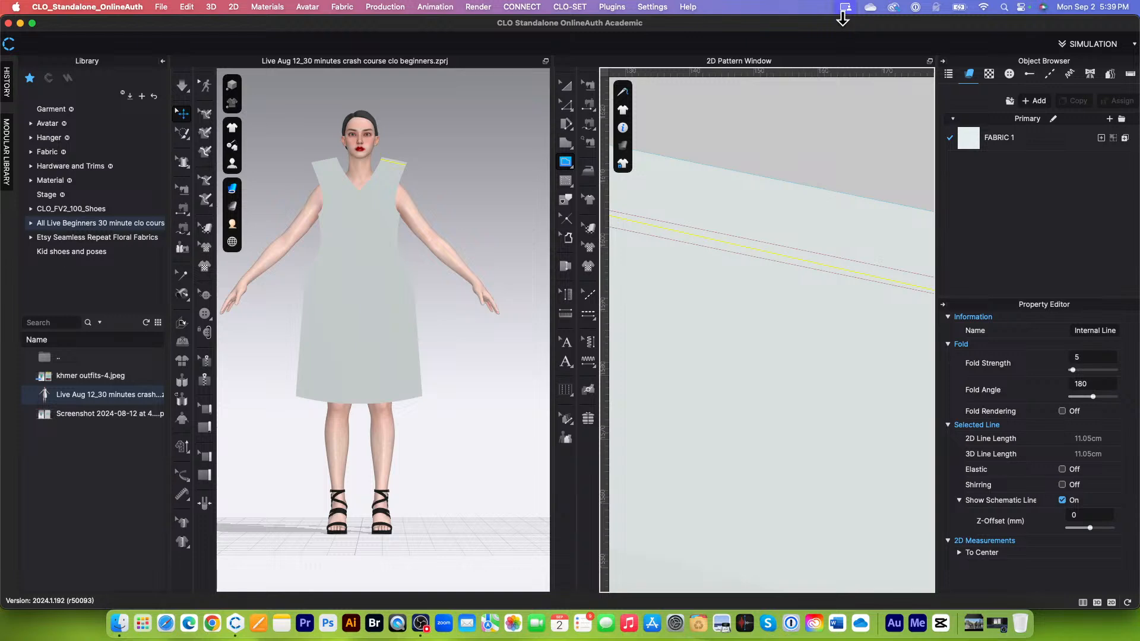
Step: Cut Bodice-F along the slanted internal line and delete the separated shoulder strip
scroll(713, 224, "down", 5)
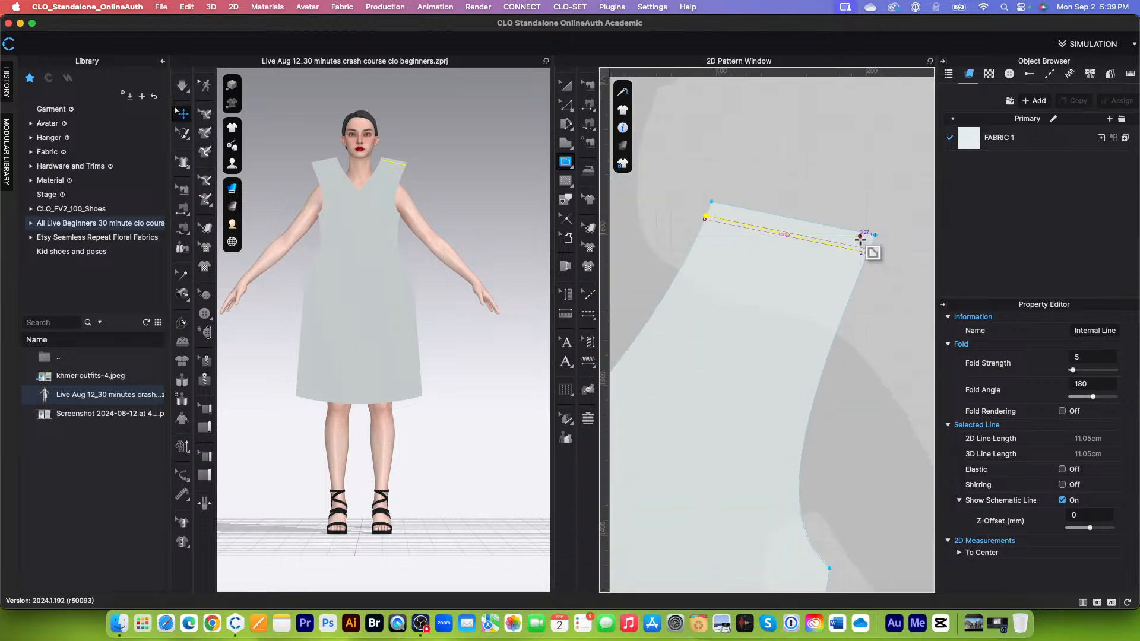
left_click(566, 104)
scroll(796, 270, "up", 3)
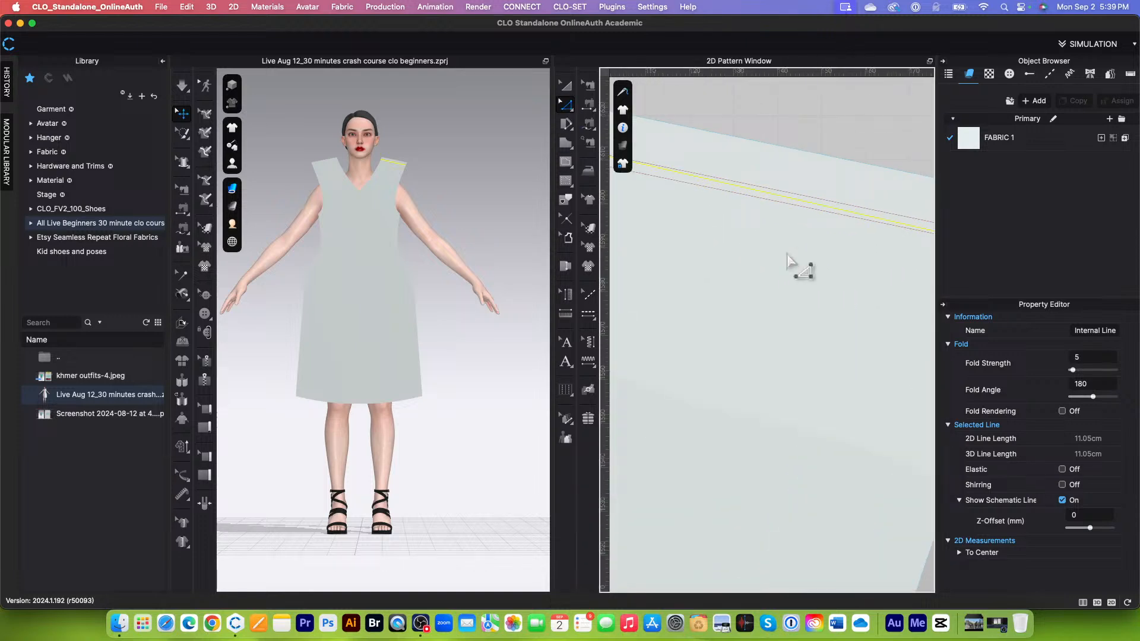
right_click(784, 197)
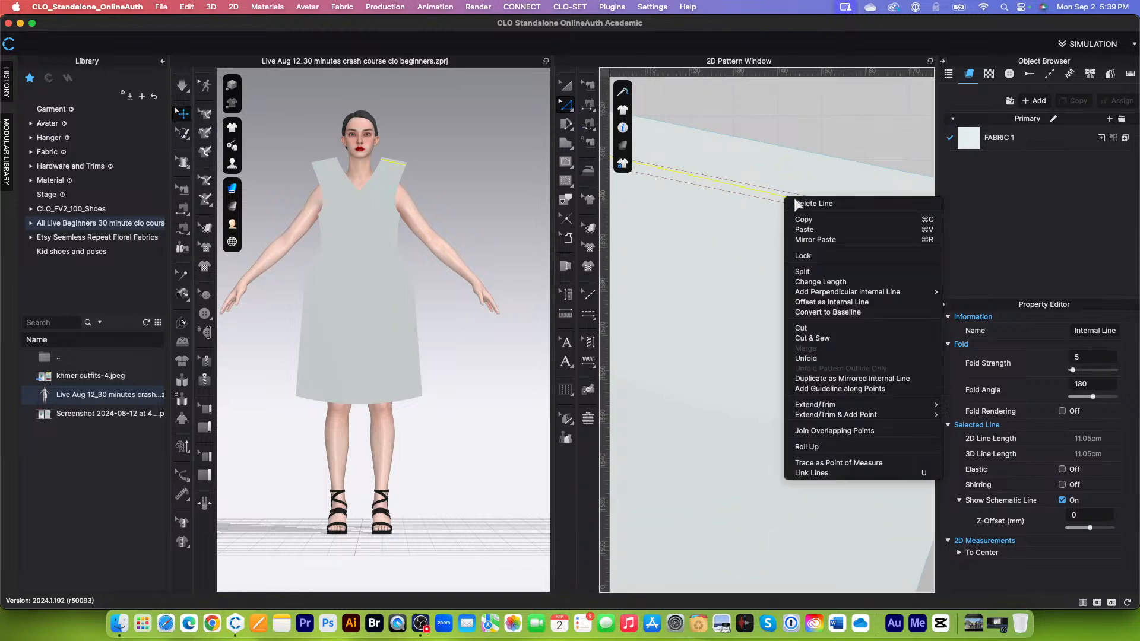
left_click(818, 329)
scroll(721, 361, "down", 5)
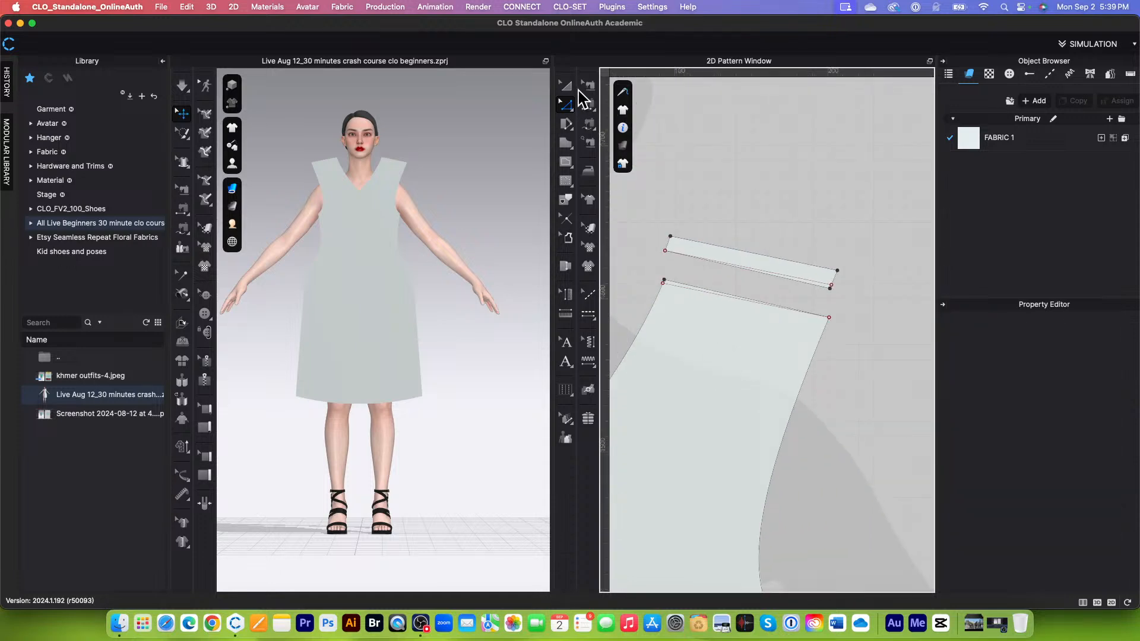
left_click(565, 86)
left_click(785, 269)
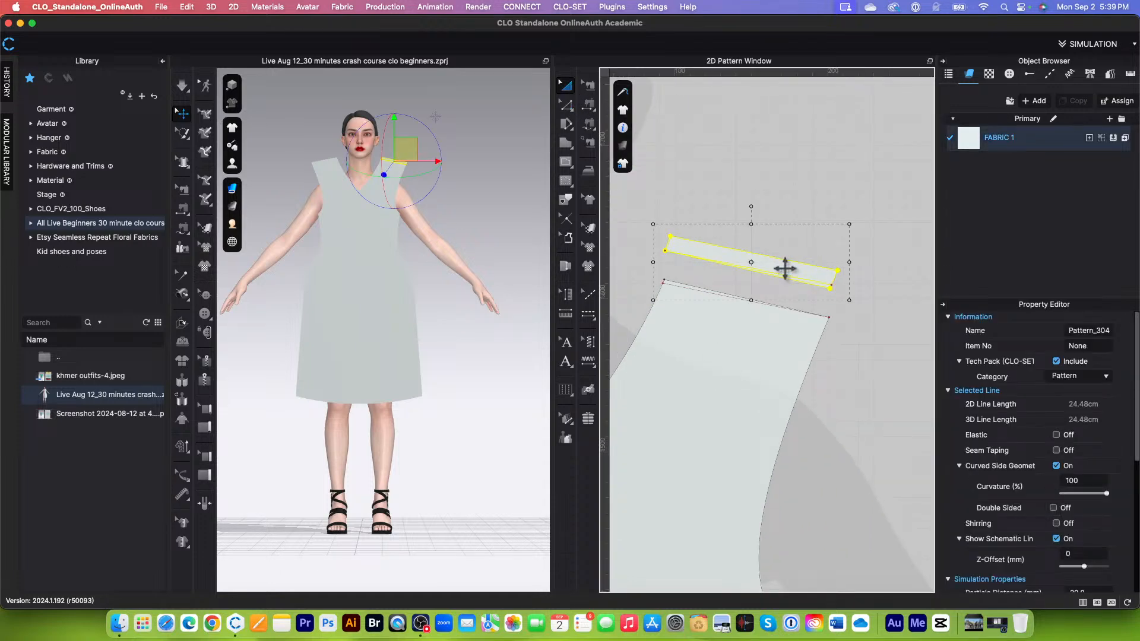
key("Delete")
Step: Delete the leftover internal line just below Bodice-F's new shoulder edge
scroll(795, 278, "up", 5)
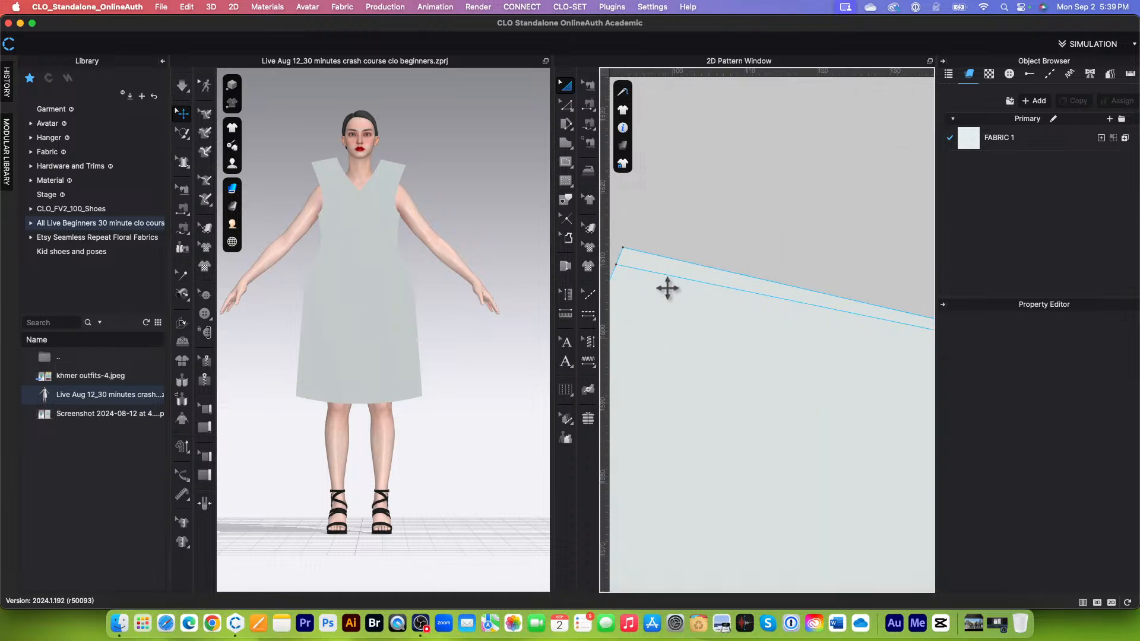
scroll(668, 289, "down", 5)
scroll(683, 285, "up", 5)
left_click(687, 282)
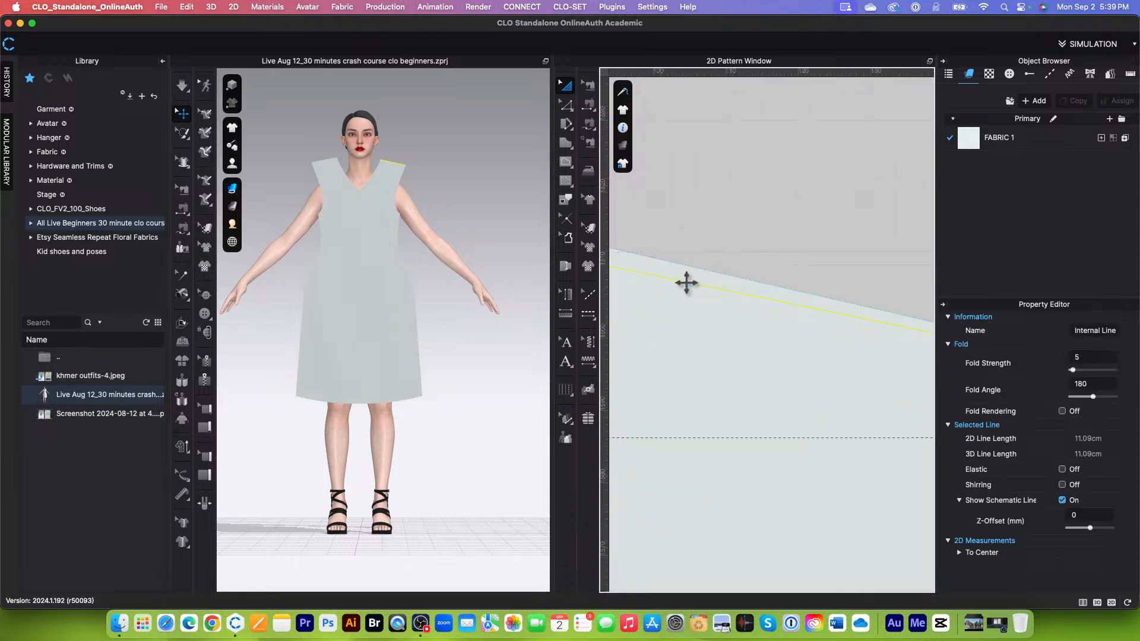
key("Escape")
scroll(741, 265, "down", 5)
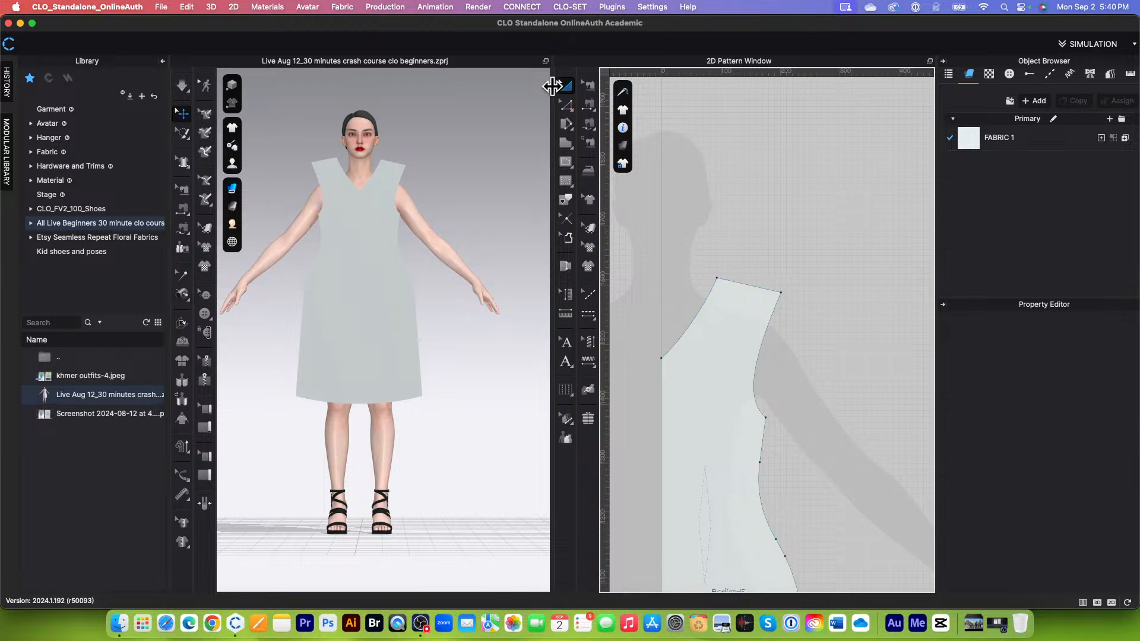
Step: Pull Bodice-F's armhole curve inward and adjust its curve handle near the underarm
left_click(565, 106)
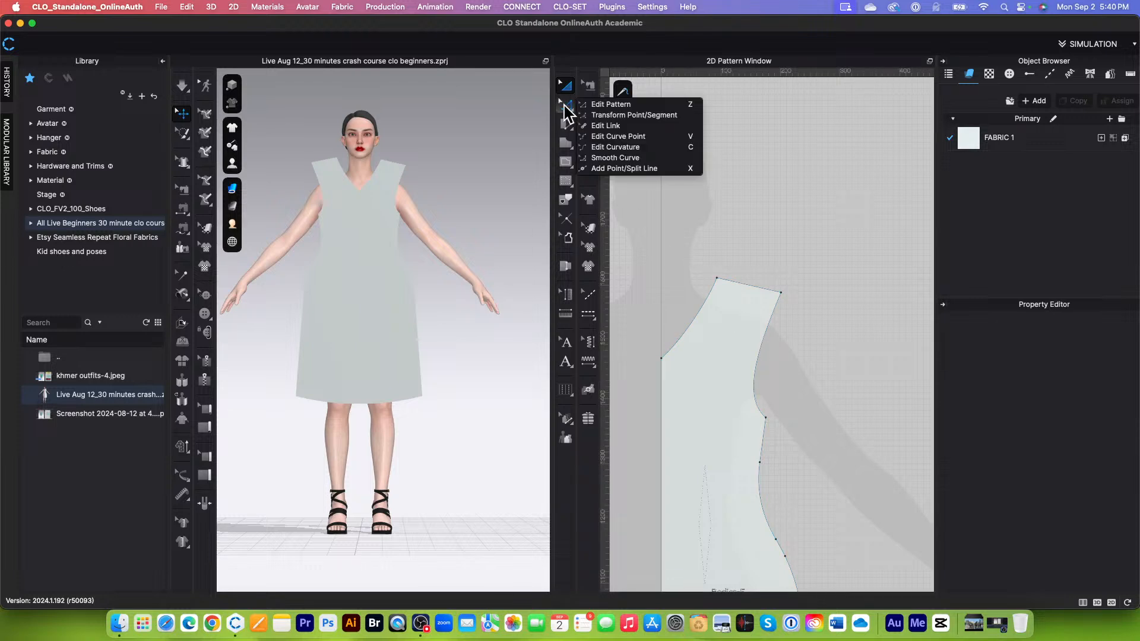
left_click(612, 115)
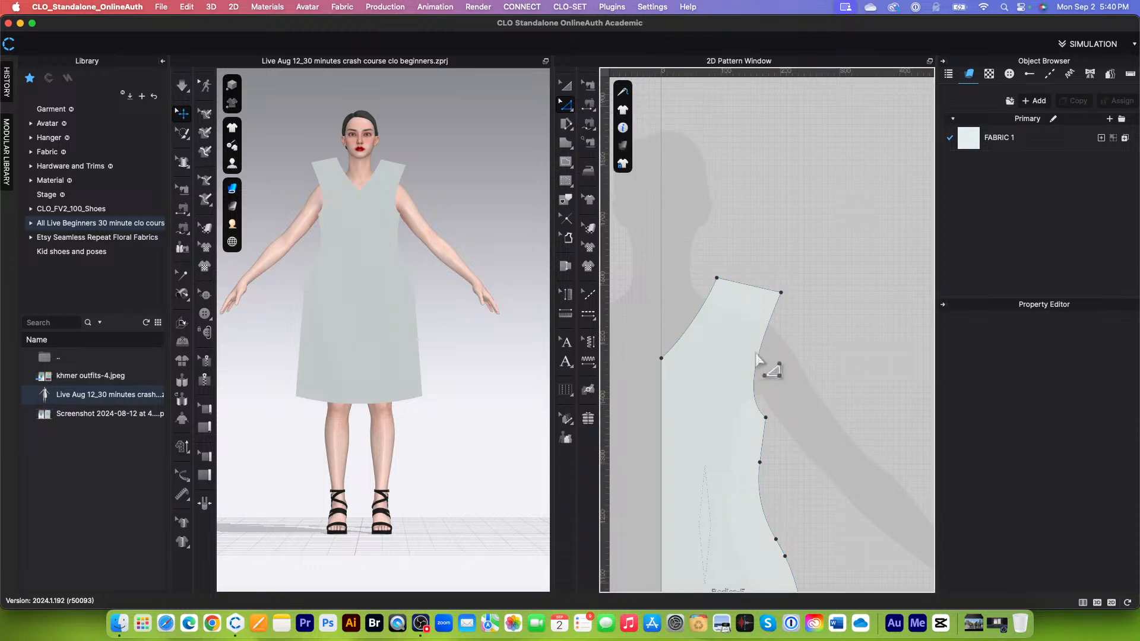
left_click(760, 355)
left_click_drag(759, 354, 738, 352)
left_click(817, 344)
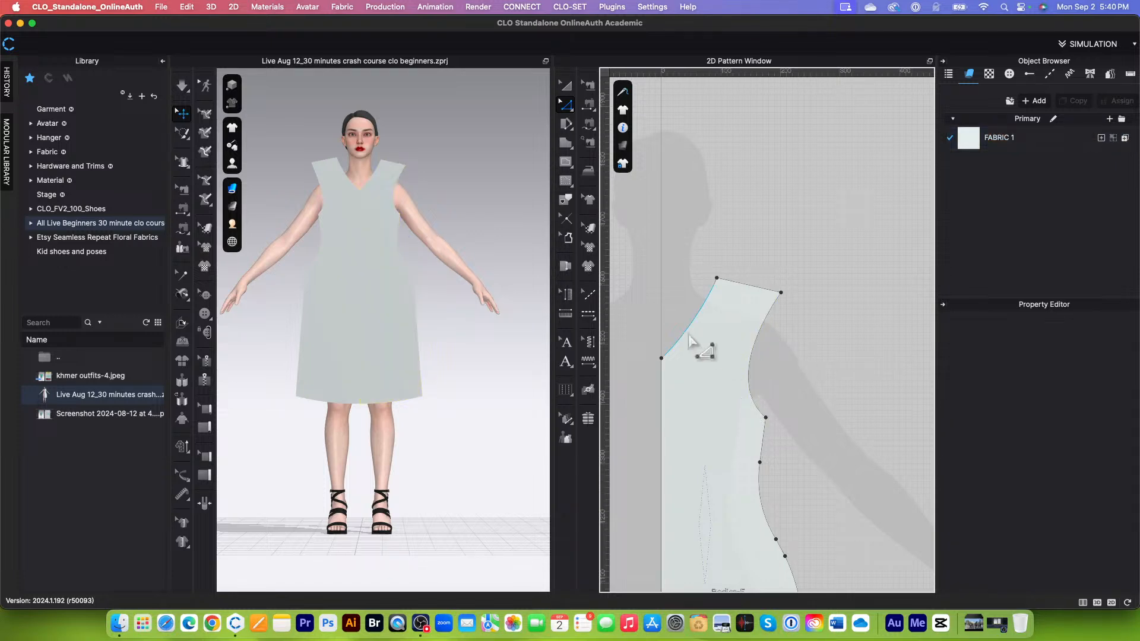
scroll(689, 326, "down", 5)
scroll(719, 362, "up", 4)
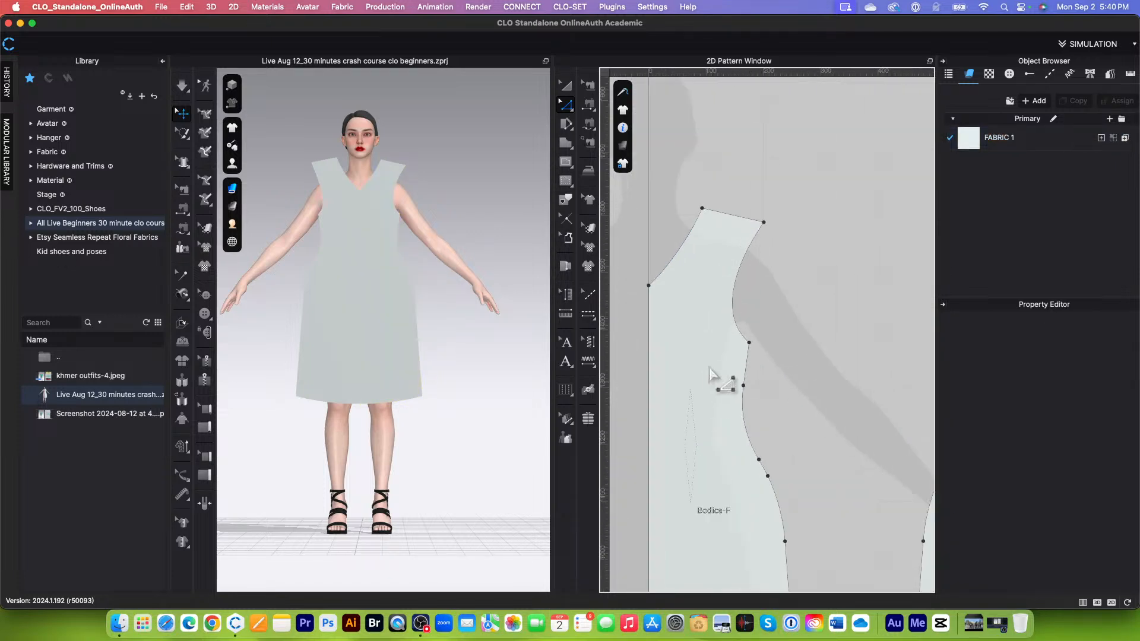
left_click(735, 324)
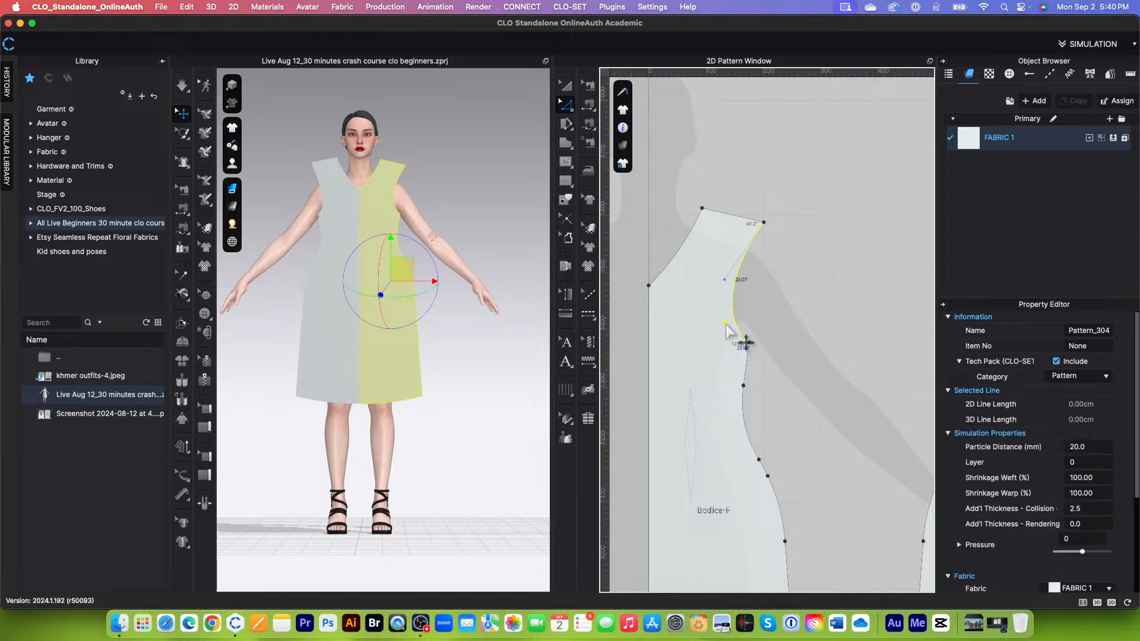
left_click(797, 304)
scroll(729, 300, "down", 5)
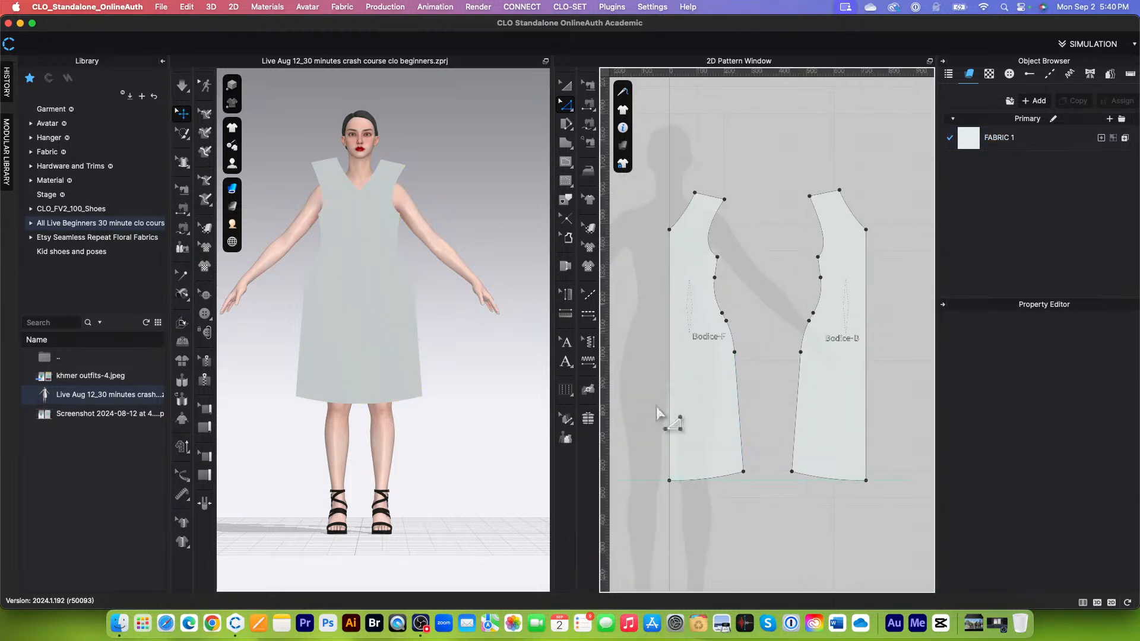
Step: Apply Reset 2D Arrangement (All) to lay both bodice pieces flat in the 3D view
scroll(722, 416, "down", 2)
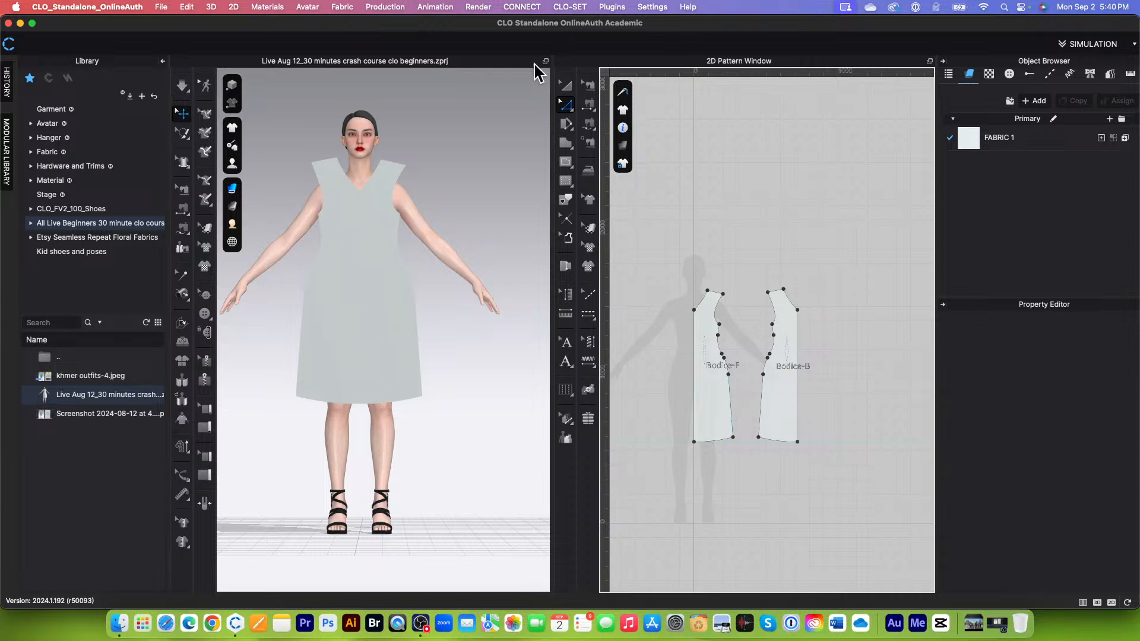
scroll(761, 328, "down", 2)
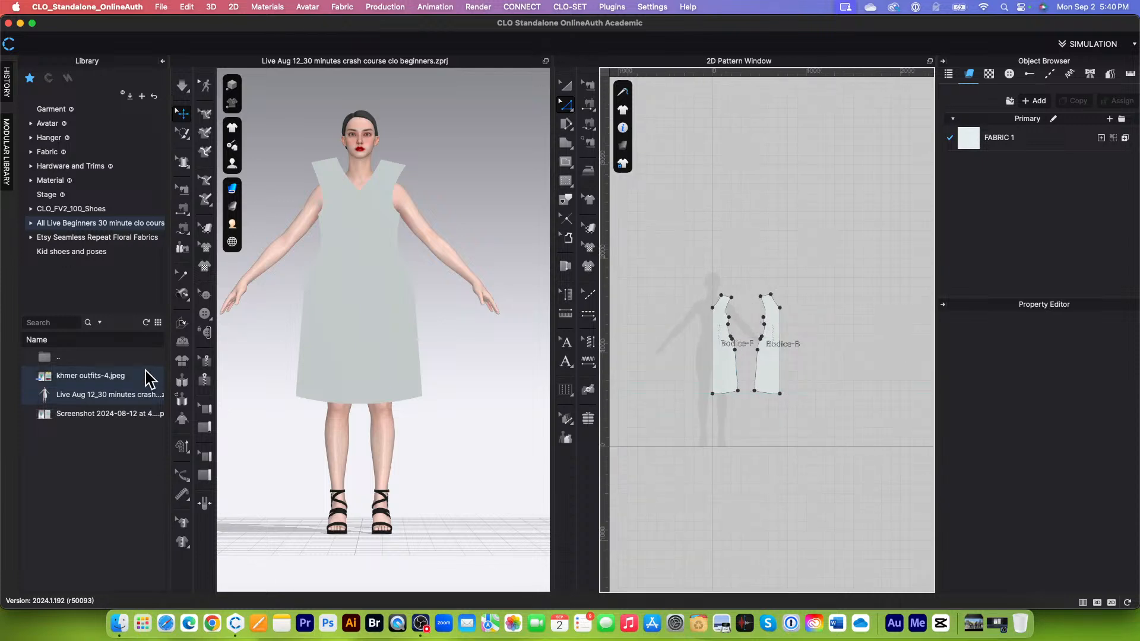
left_click(183, 359)
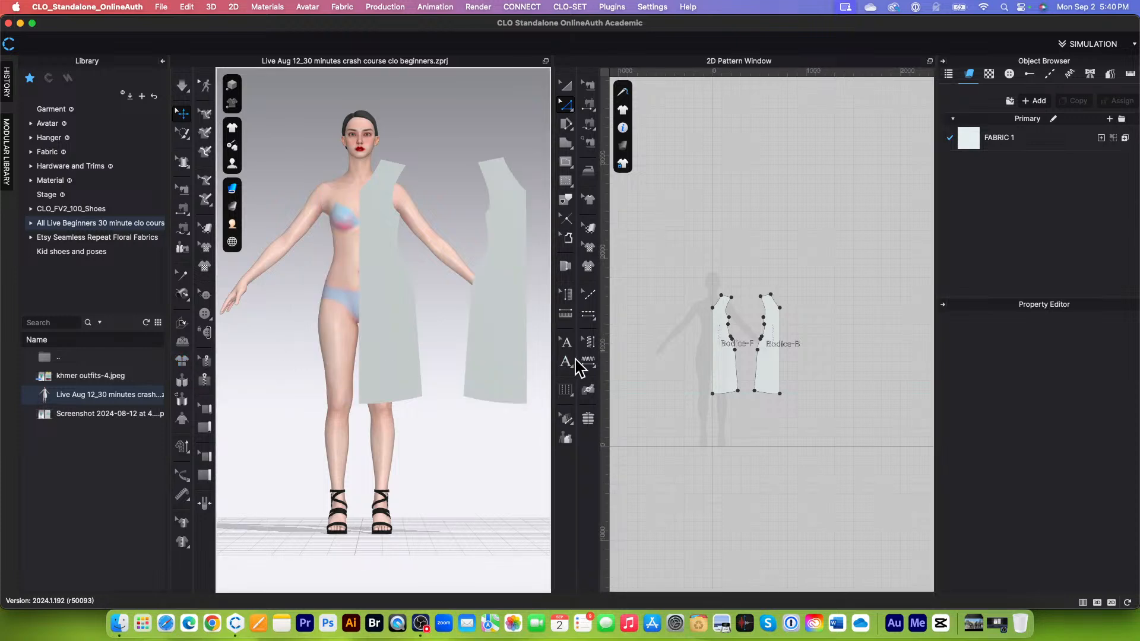
scroll(402, 377, "down", 3)
Step: Move both bodice pieces clear of the avatar silhouette in the 2D pattern area and reset the 2D arrangement again
left_click(566, 86)
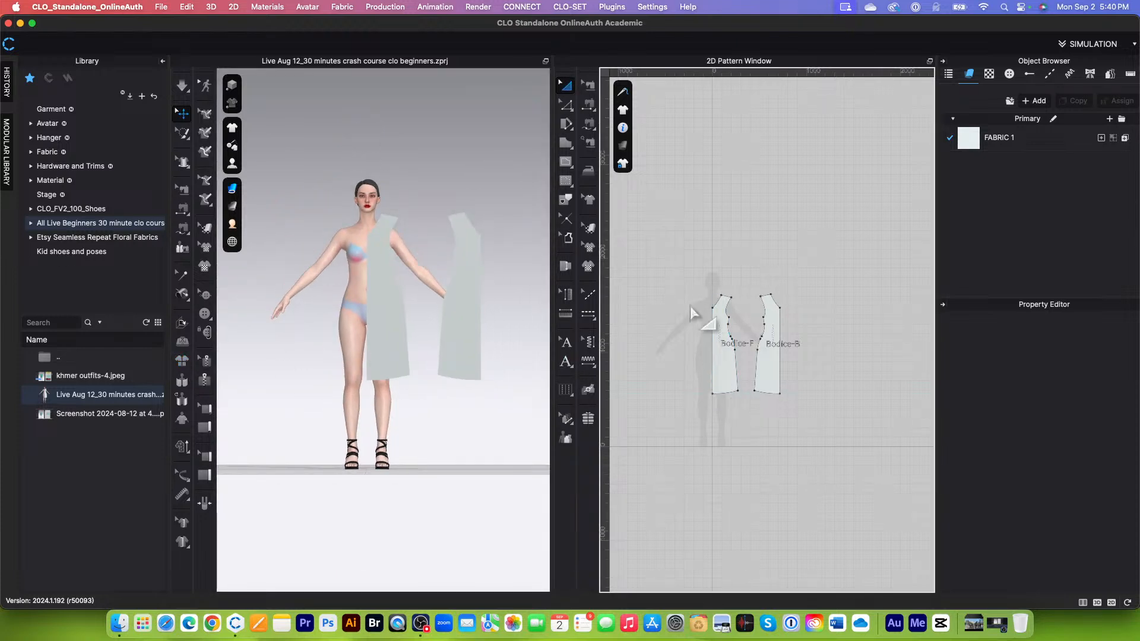
left_click_drag(687, 267, 833, 421)
scroll(886, 487, "up", 5)
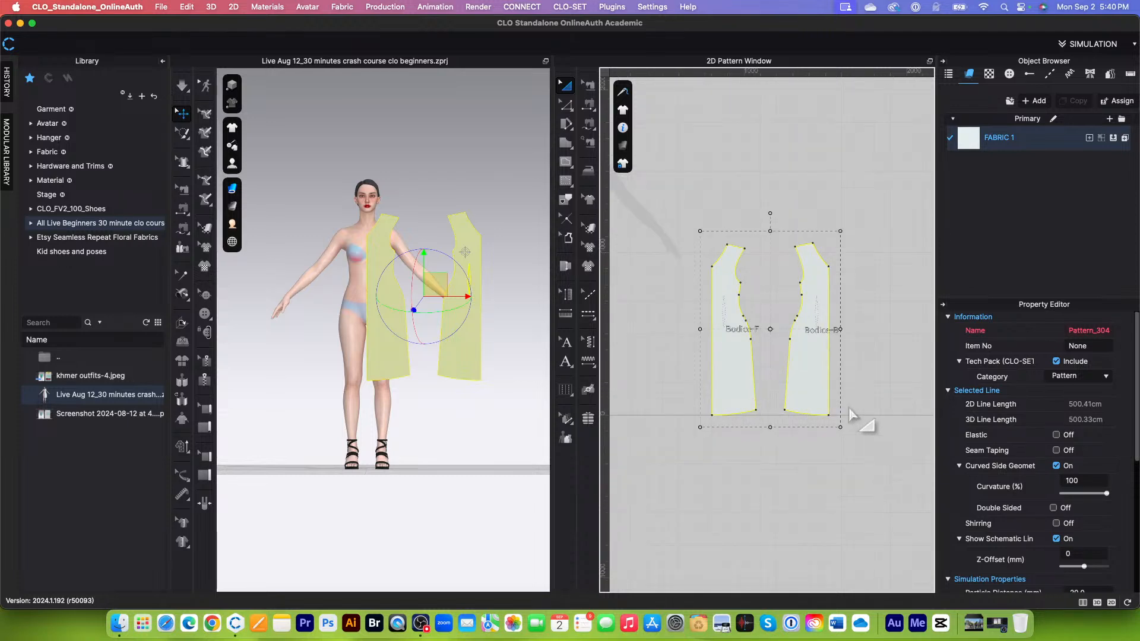
scroll(833, 430, "down", 4)
left_click(183, 363)
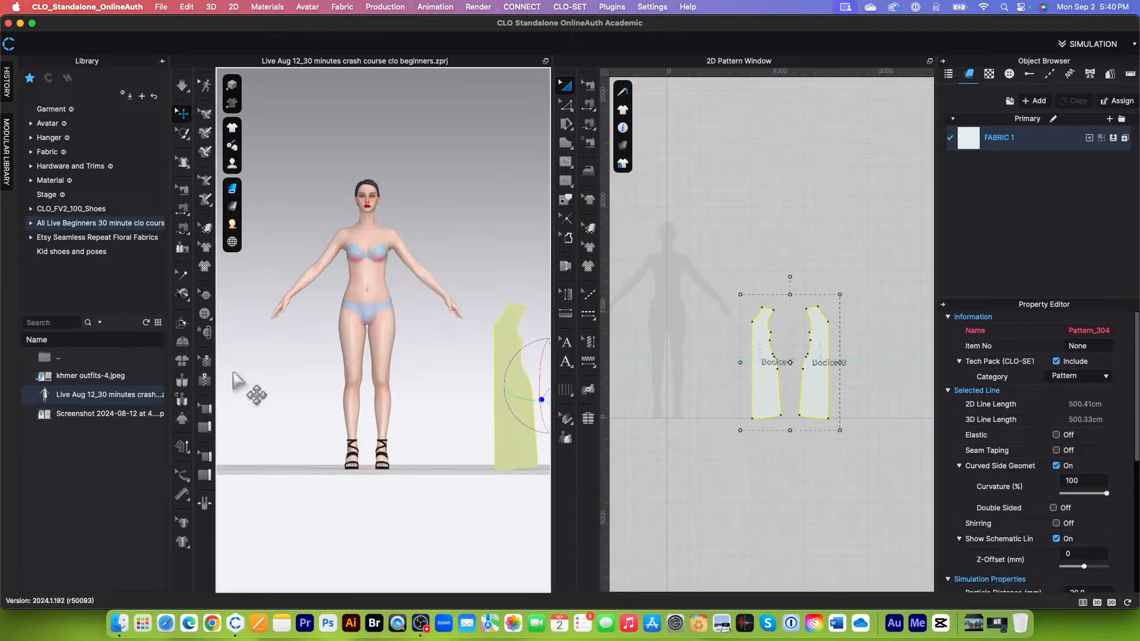
scroll(479, 423, "down", 4)
left_click(832, 469)
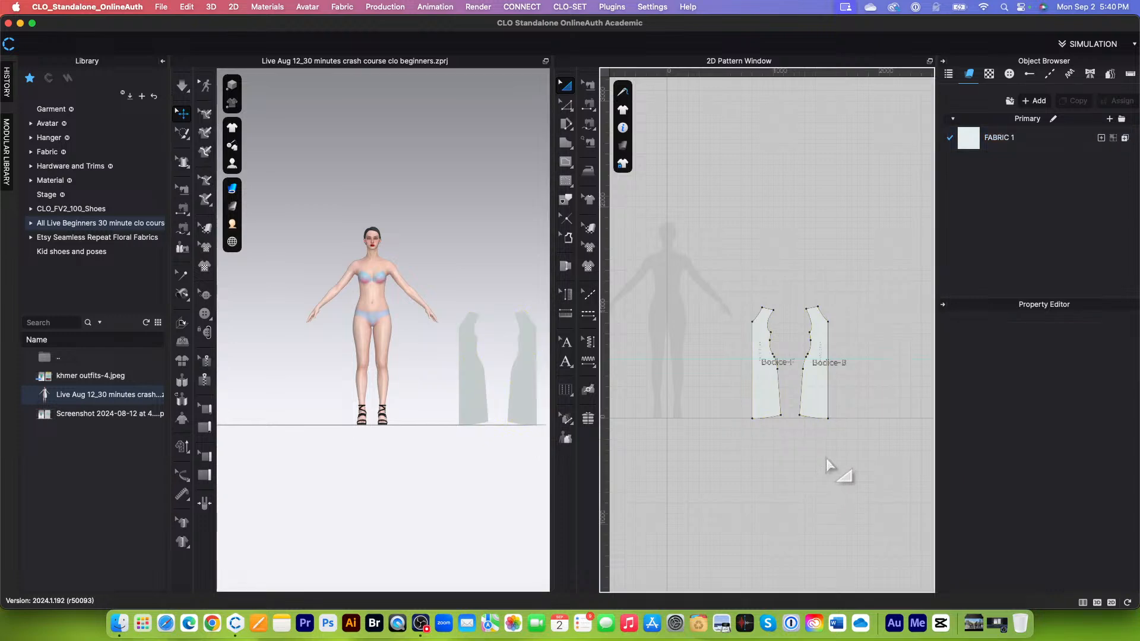
Step: Show the avatar's arrangement points and place Bodice-F at the front waist point beside the body's centre
scroll(832, 466, "up", 3)
scroll(786, 433, "down", 4)
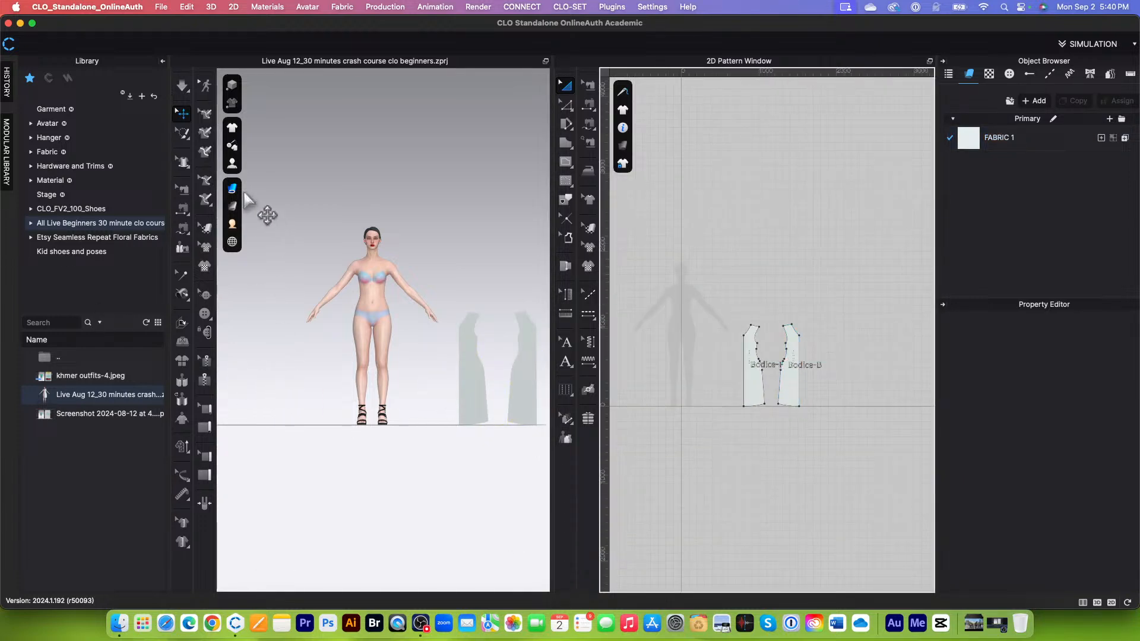
left_click(232, 164)
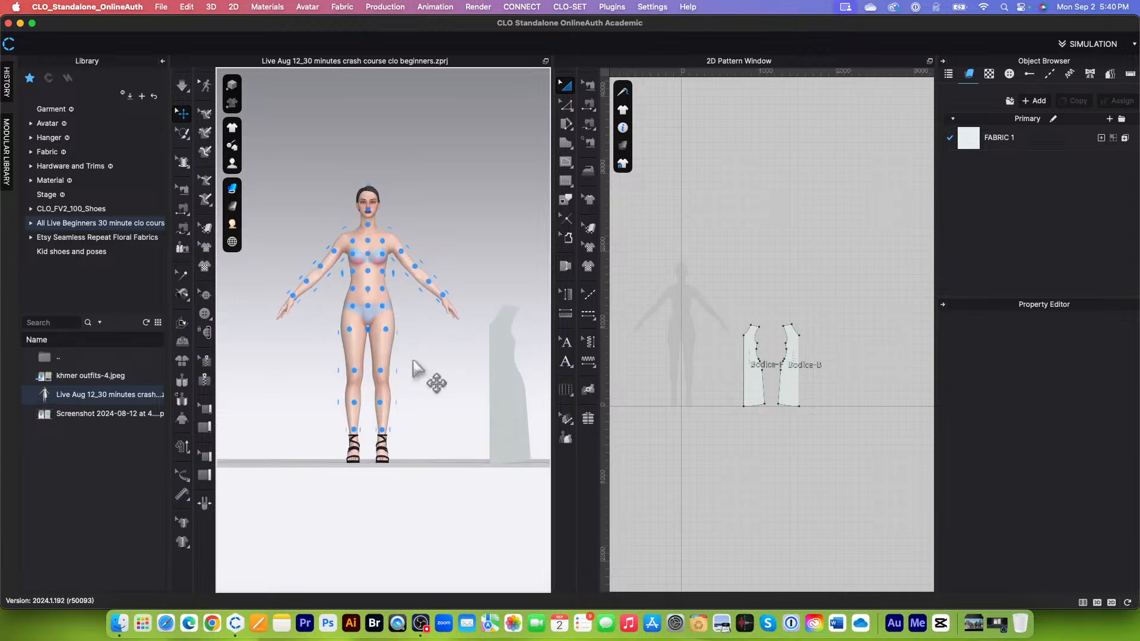
left_click(499, 415)
left_click_drag(504, 401, 383, 291)
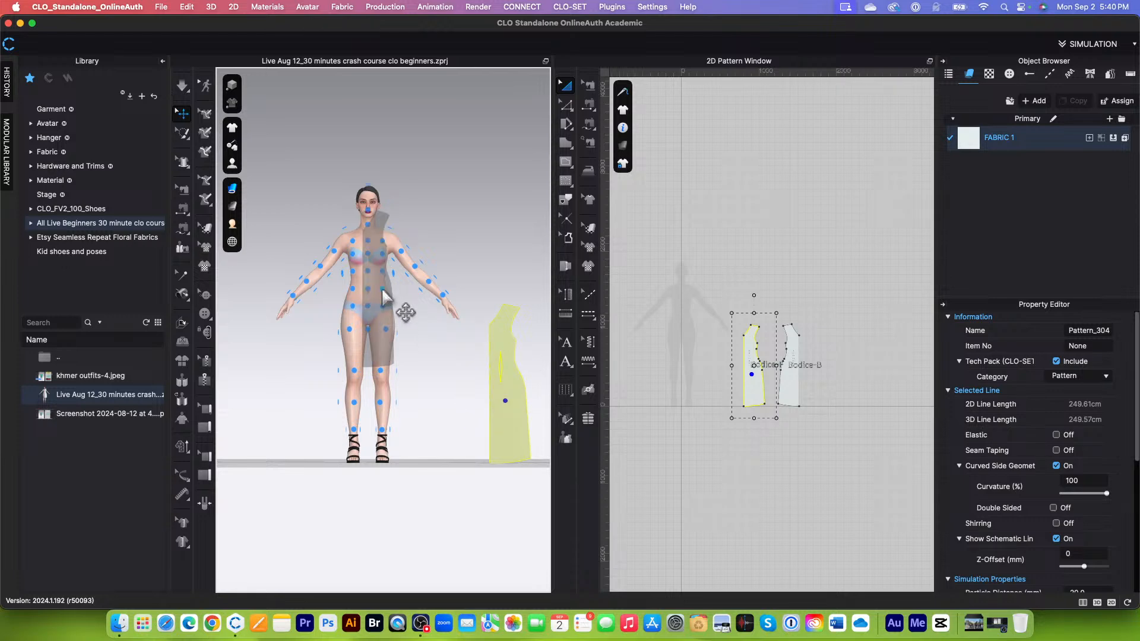
left_click_drag(384, 293, 383, 297)
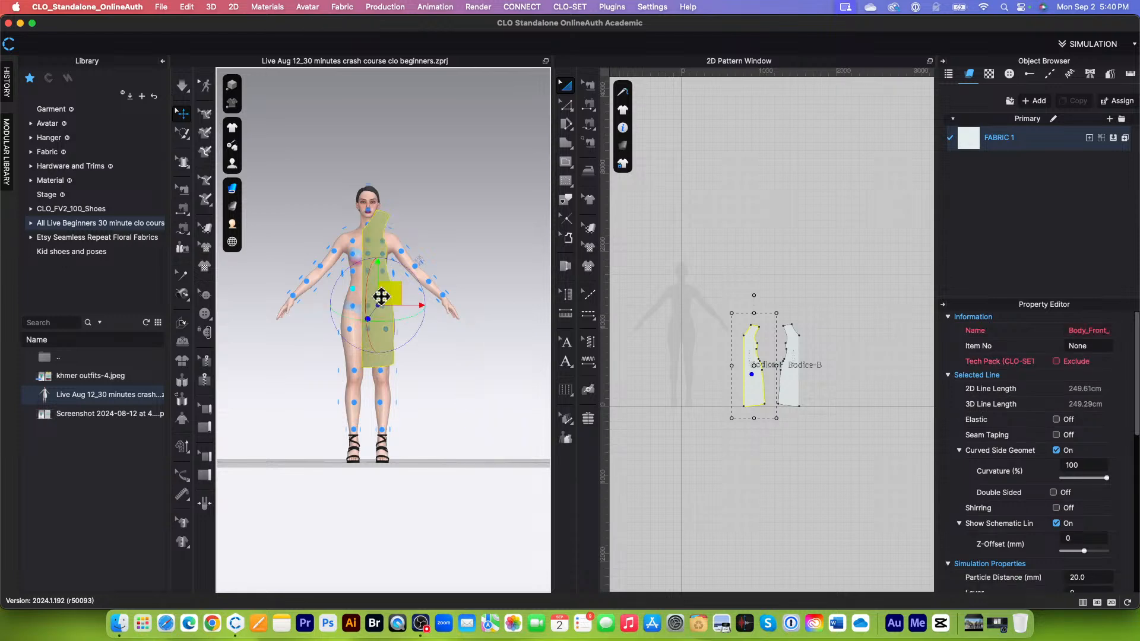
Step: Place Bodice-B at the arrangement point on the avatar's back waist beside the body's centre, behind Bodice-F
right_click_drag(466, 419, 204, 410)
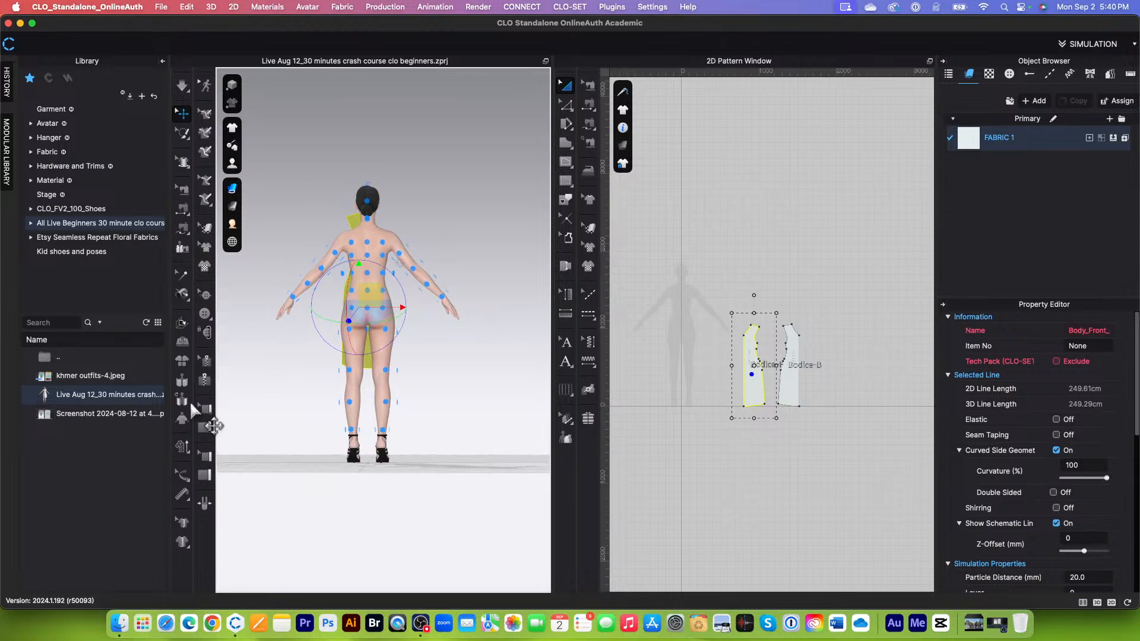
left_click(854, 428)
left_click(798, 388)
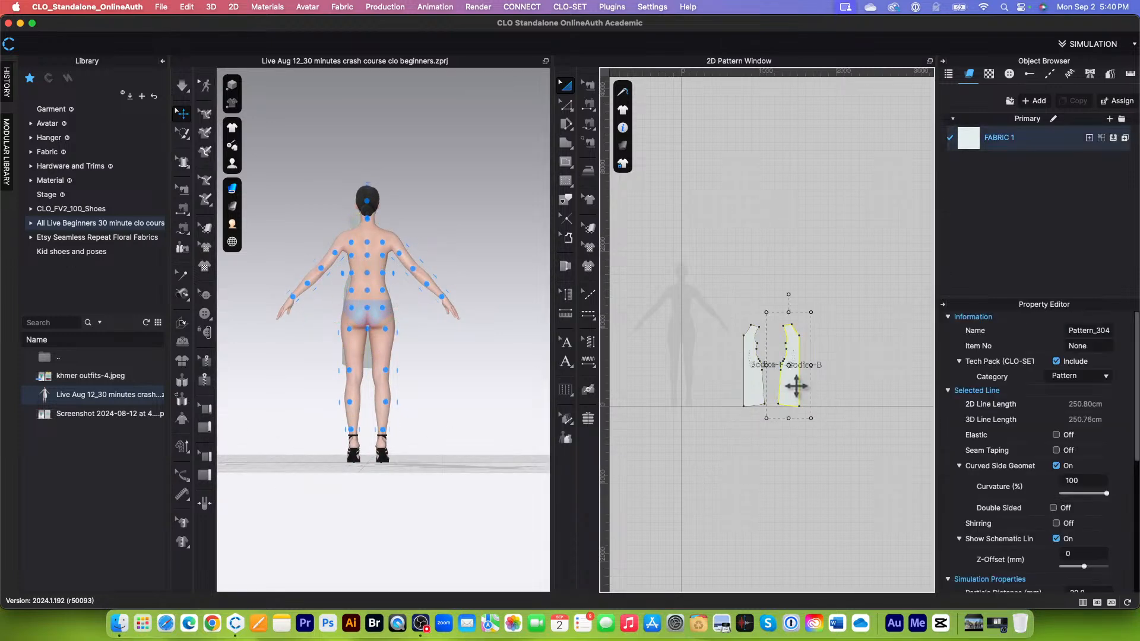
left_click(353, 293)
right_click_drag(272, 410, 528, 425)
scroll(926, 401, "up", 10)
scroll(899, 383, "down", 10)
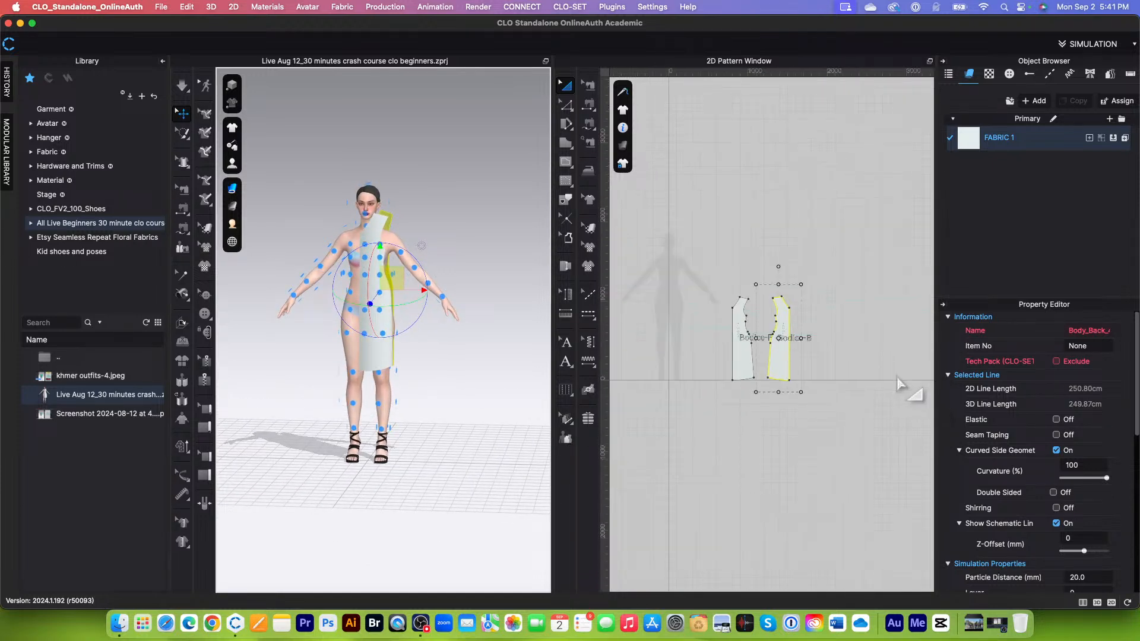
scroll(753, 466, "up", 5)
scroll(687, 470, "down", 3)
scroll(694, 466, "up", 3)
left_click(738, 466)
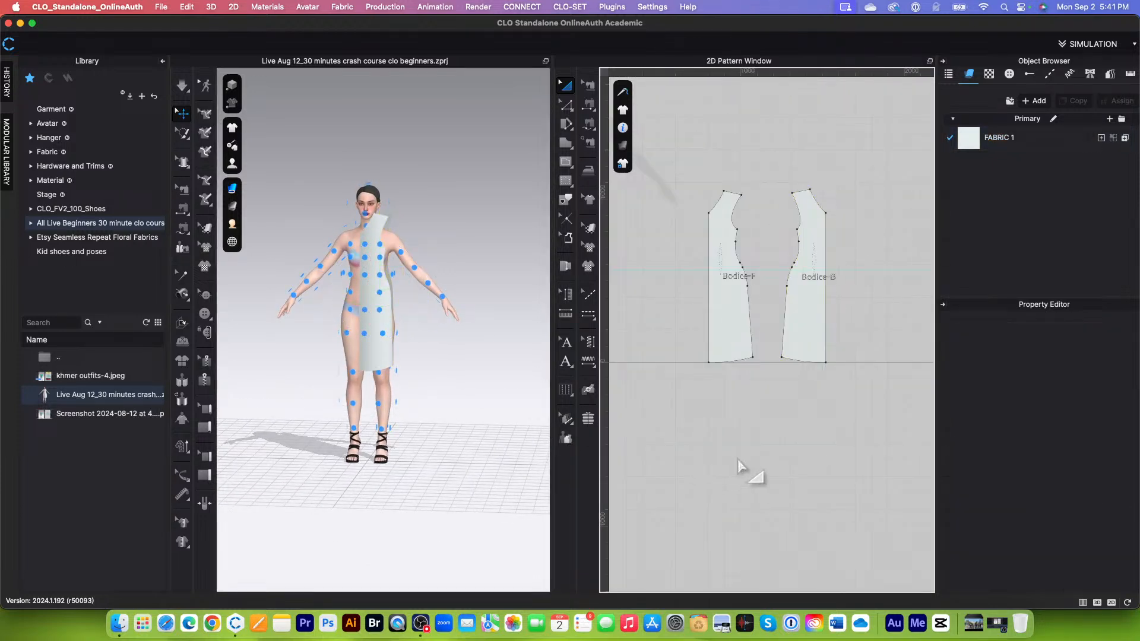
scroll(753, 119, "up", 2)
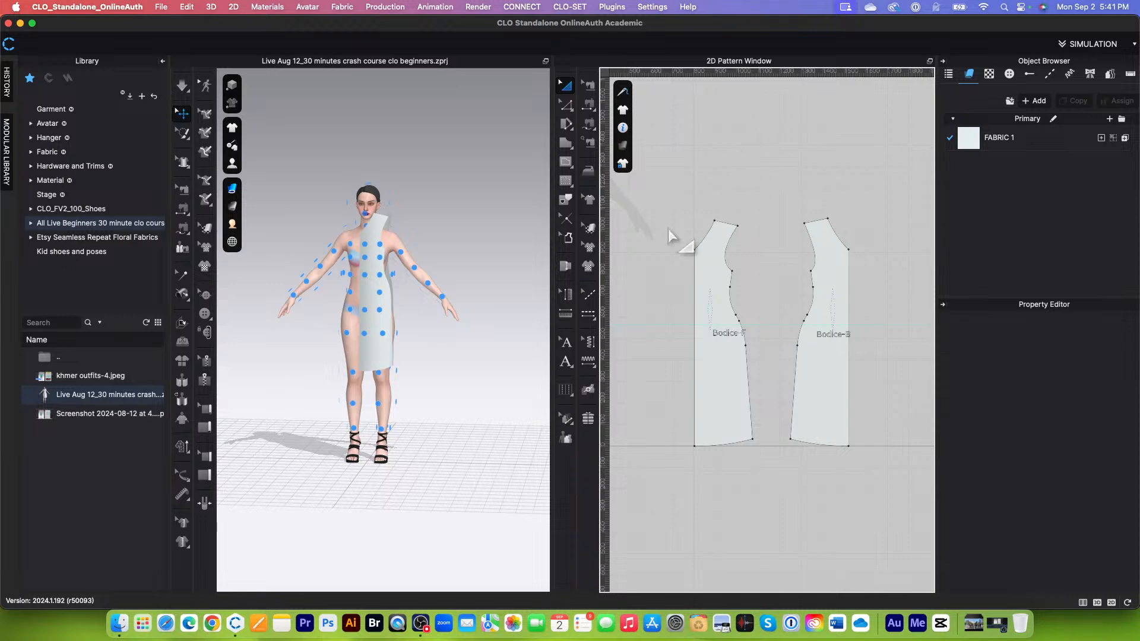
left_click(589, 87)
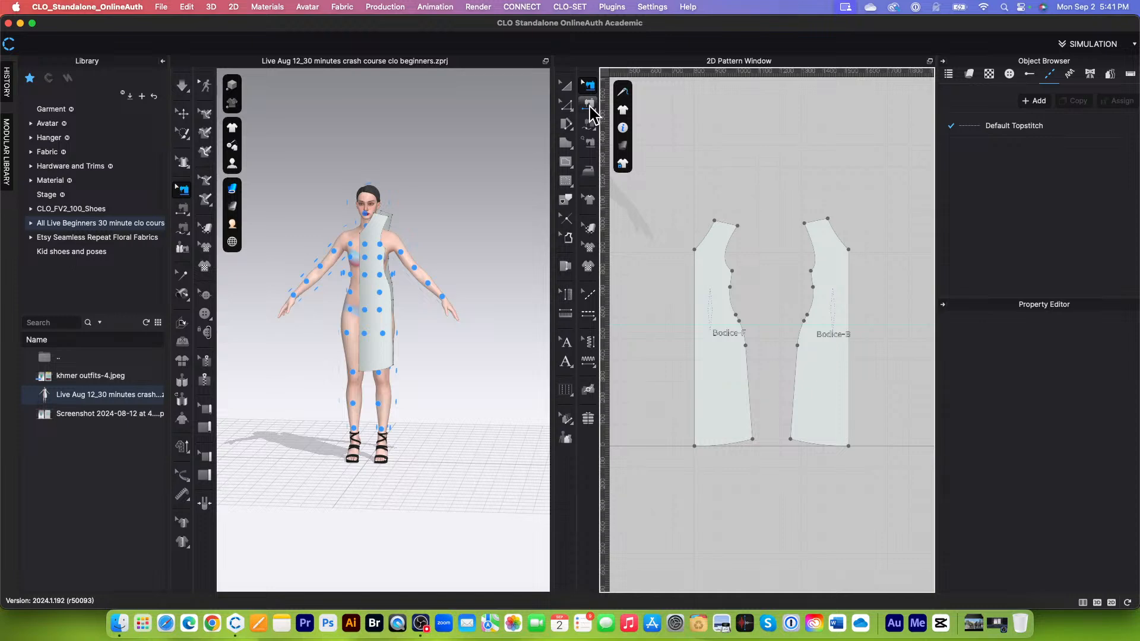
left_click(593, 113)
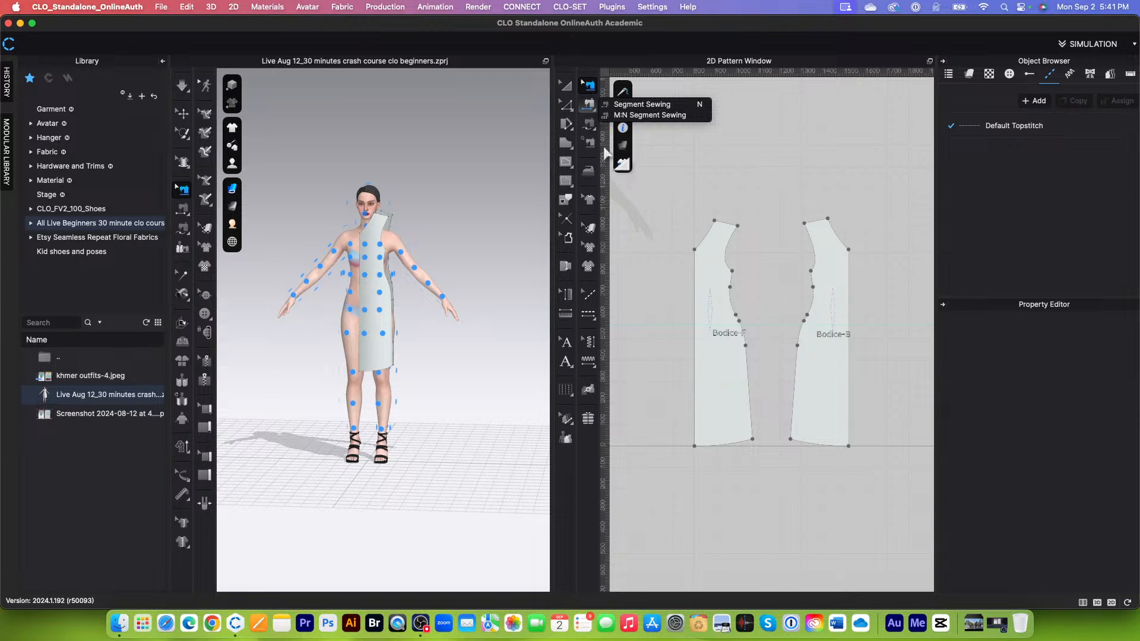
mouse_move(586, 126)
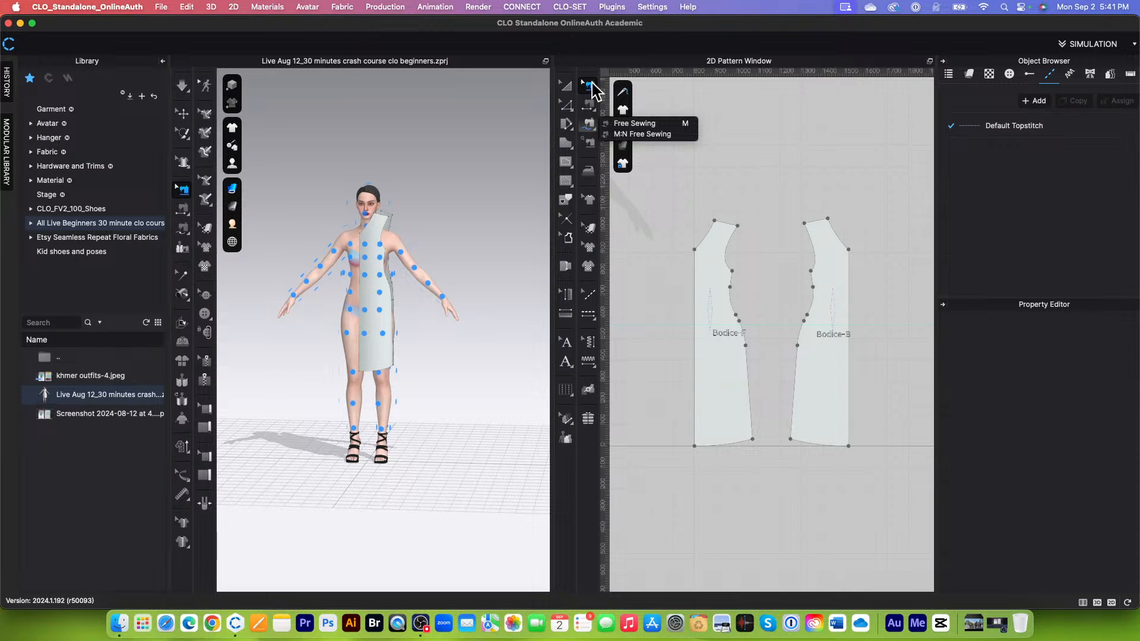
mouse_move(590, 106)
left_click(592, 129)
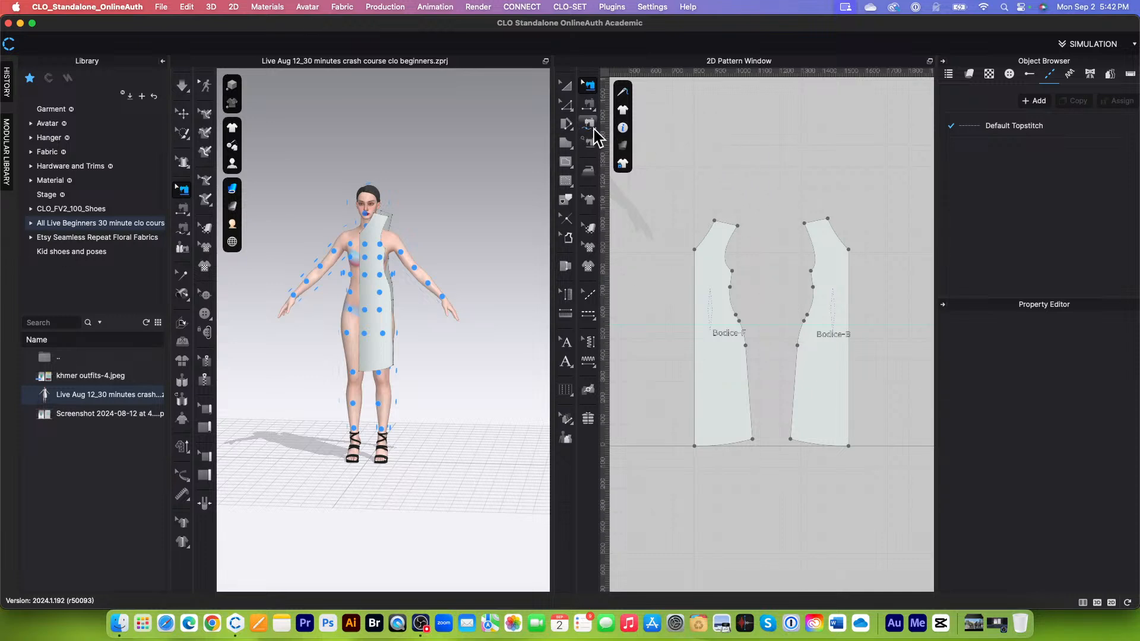
Step: Sew Bodice-F's shoulder edge to Bodice-B's shoulder edge with Segment Sewing
left_click(589, 104)
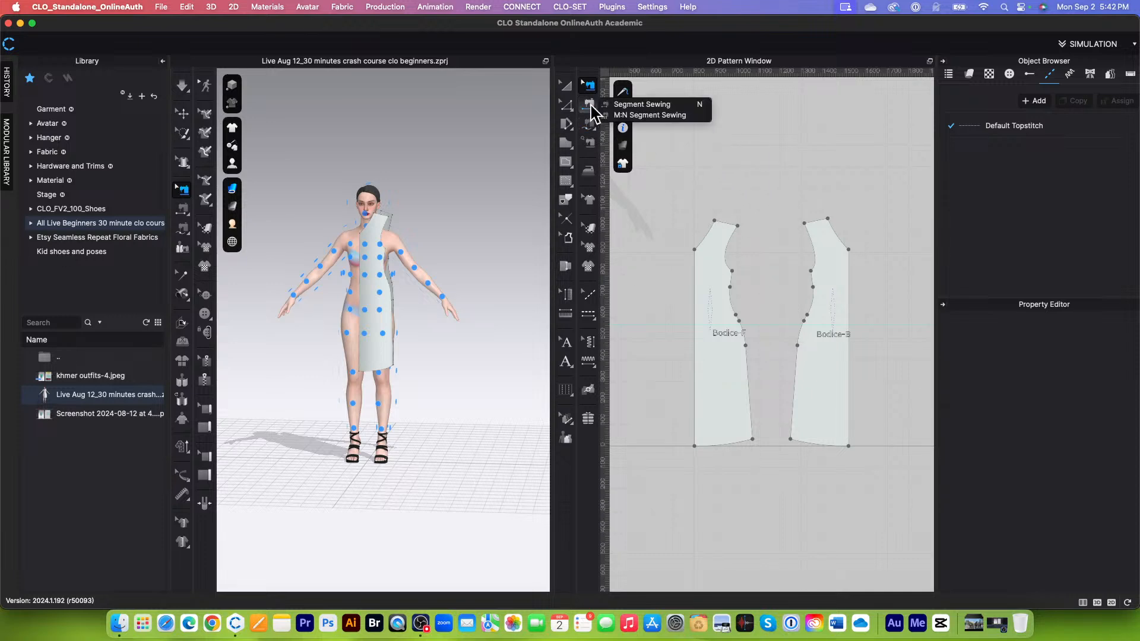
left_click(671, 106)
scroll(760, 250, "up", 3)
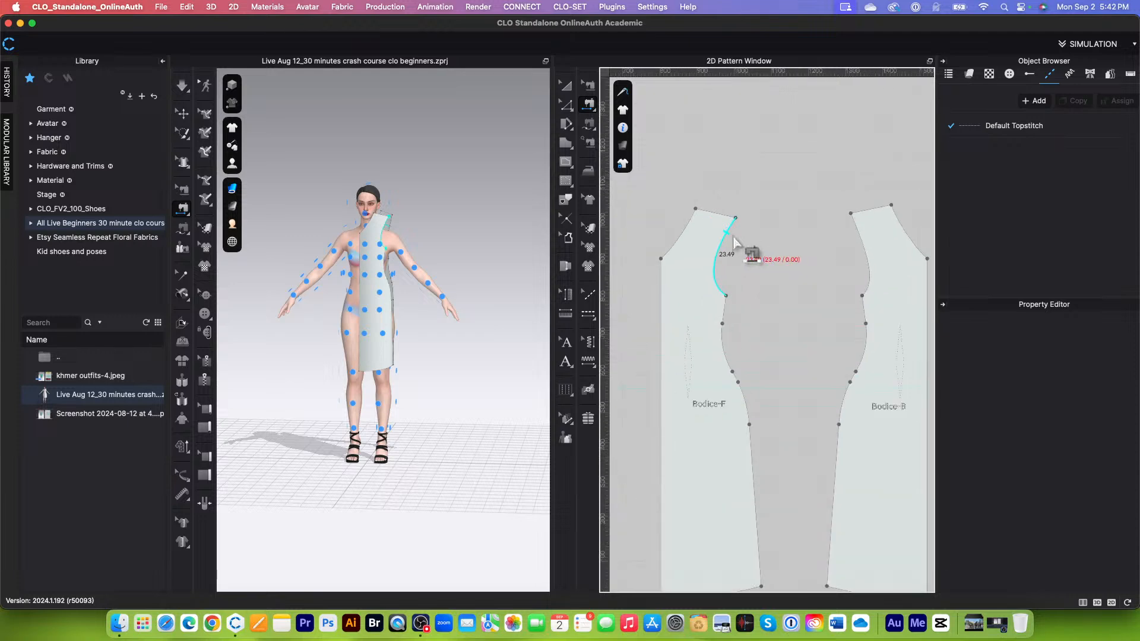
scroll(714, 221, "down", 2)
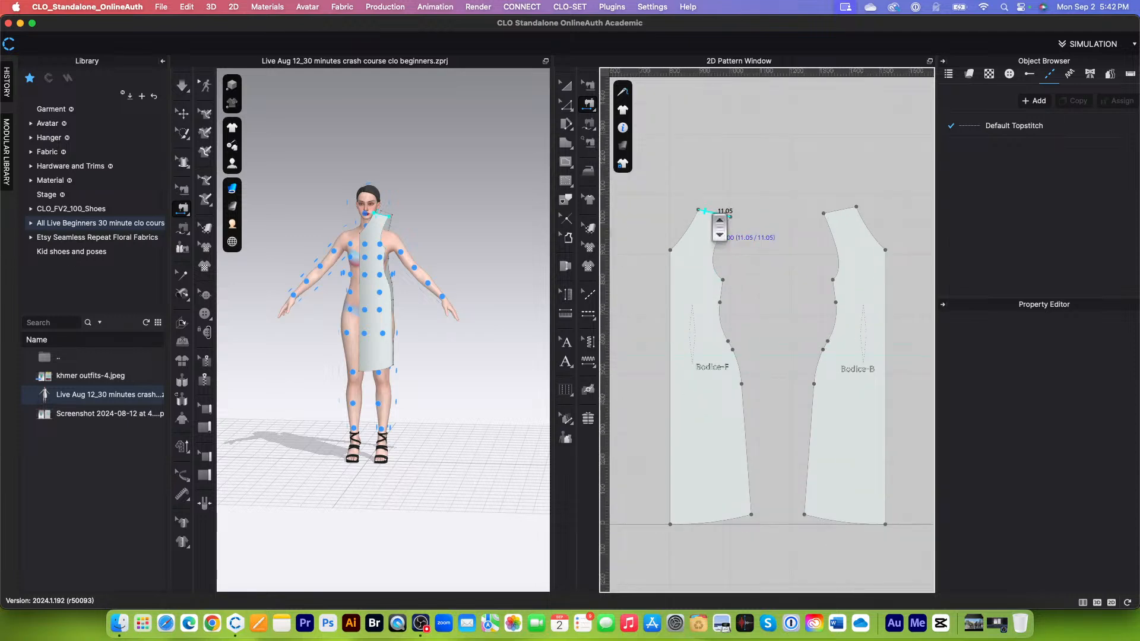
left_click(716, 217)
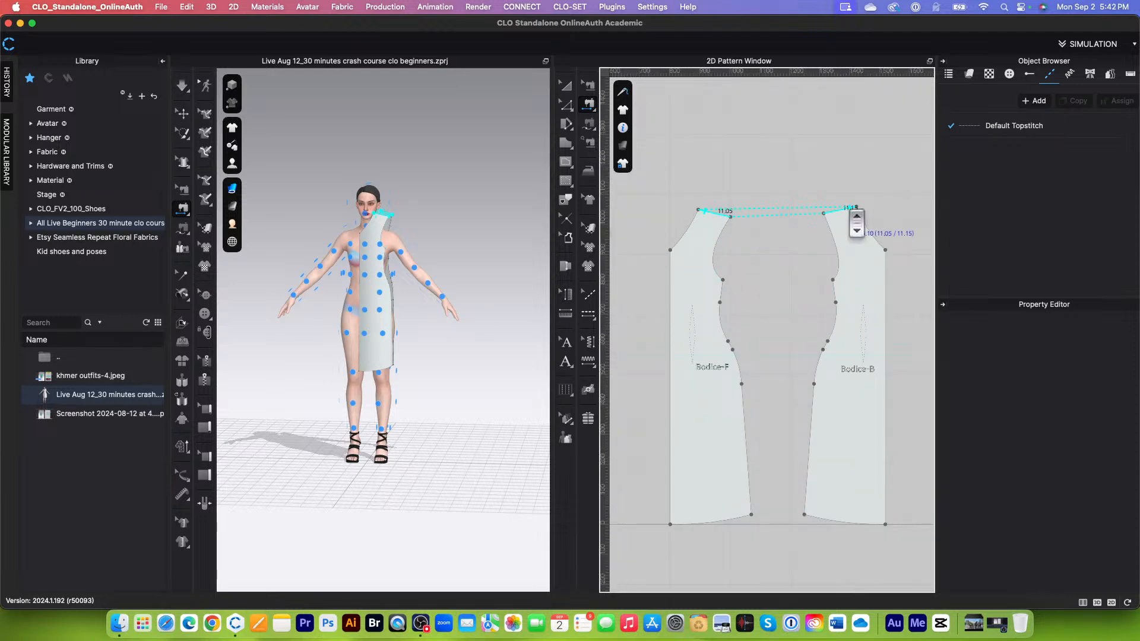
left_click(852, 208)
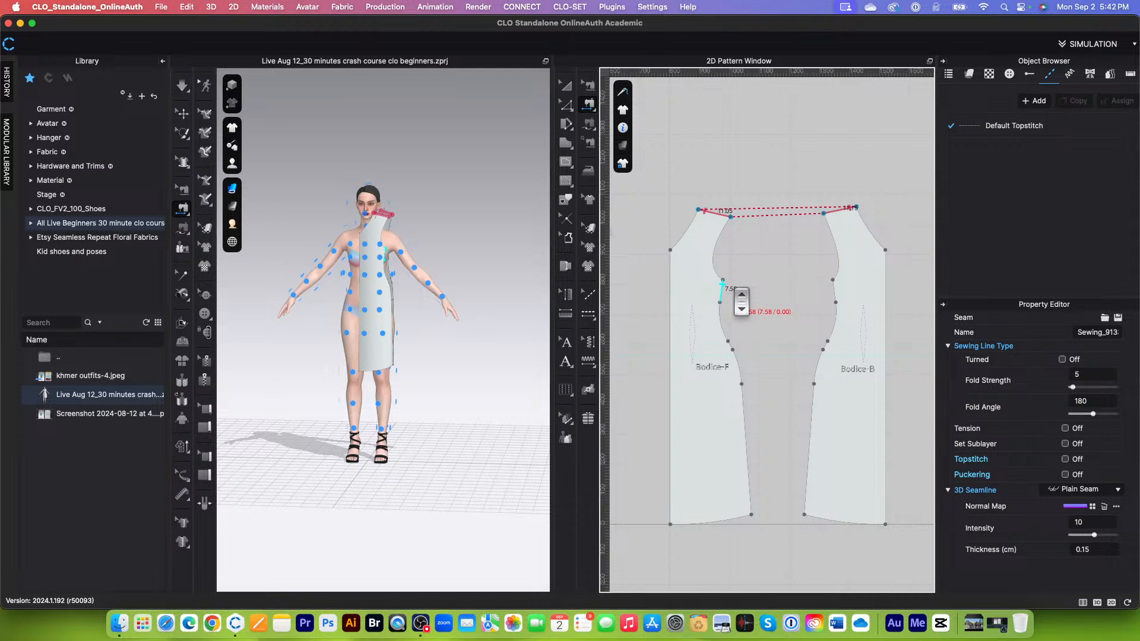
Step: Sew the side seam of Bodice-F to that of Bodice-B from underarm to hem with Free Sewing
left_click(596, 125)
scroll(734, 254, "up", 1)
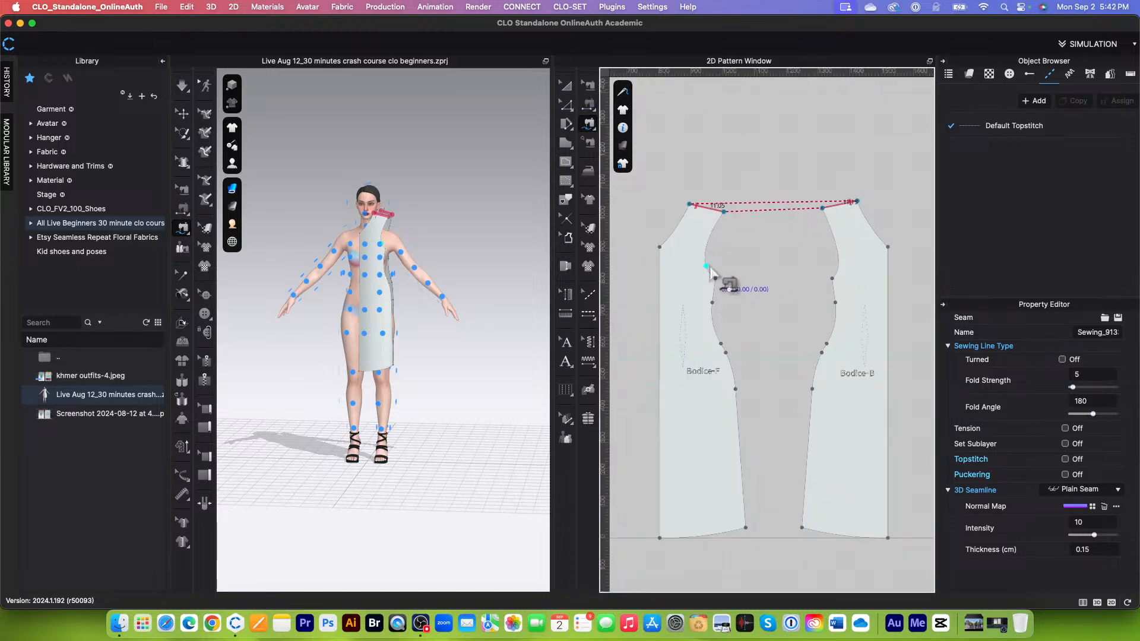
scroll(713, 272, "down", 2)
left_click(718, 275)
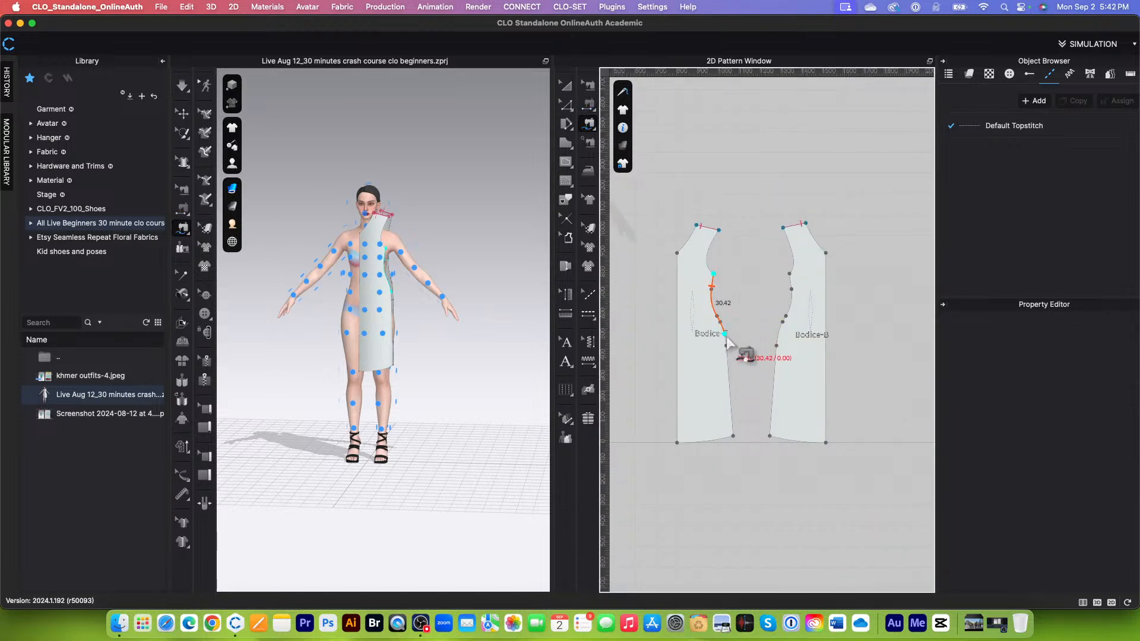
left_click(733, 436)
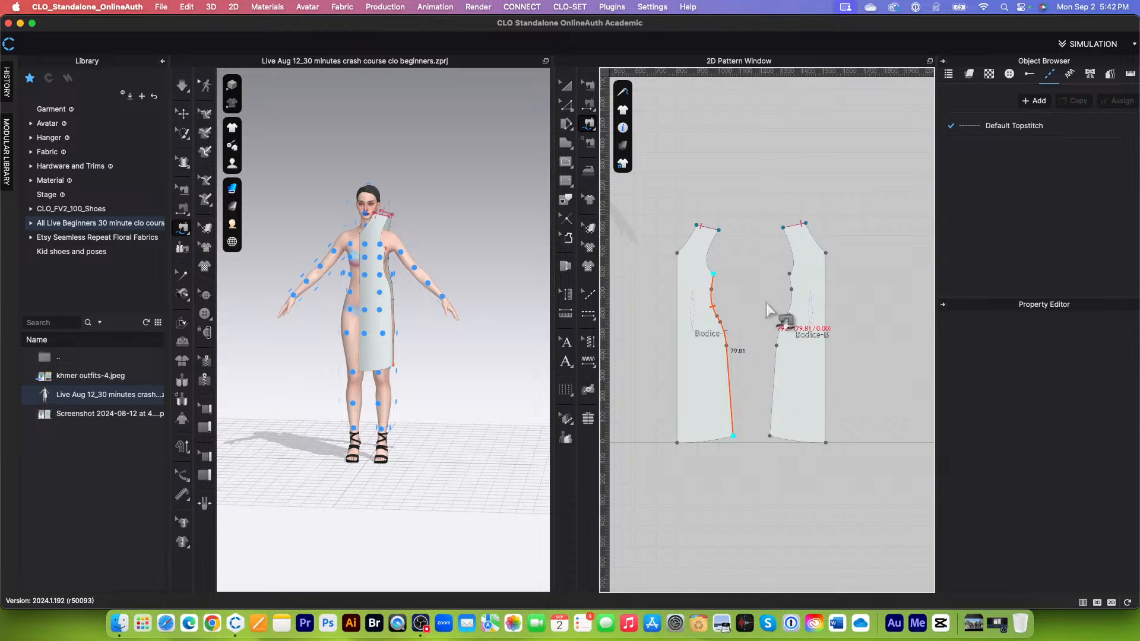
left_click(789, 273)
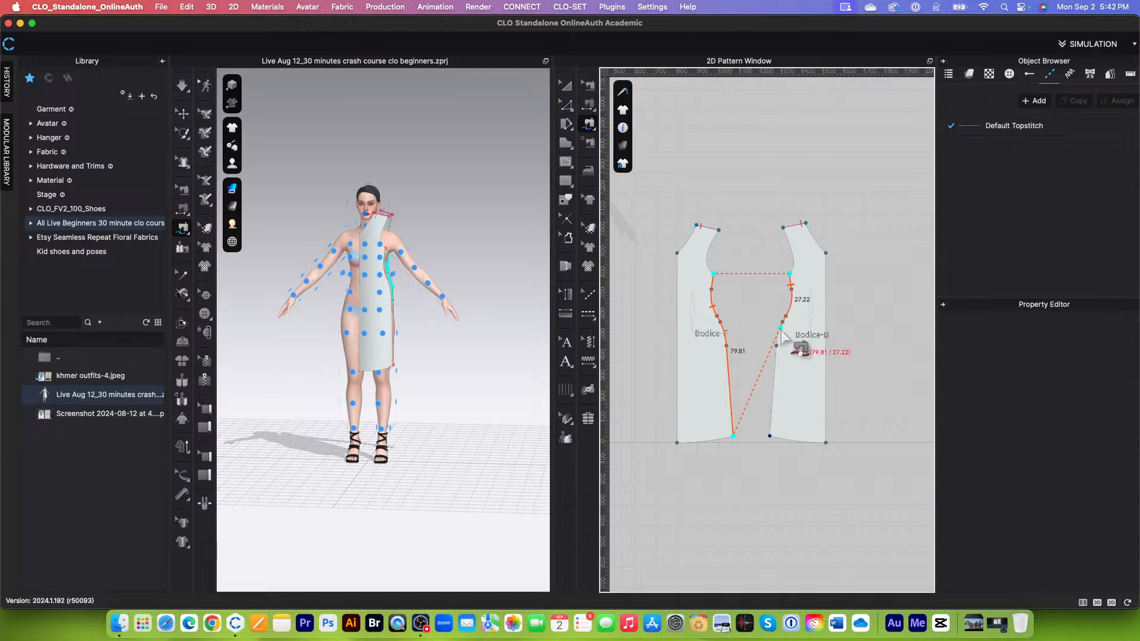
left_click(771, 436)
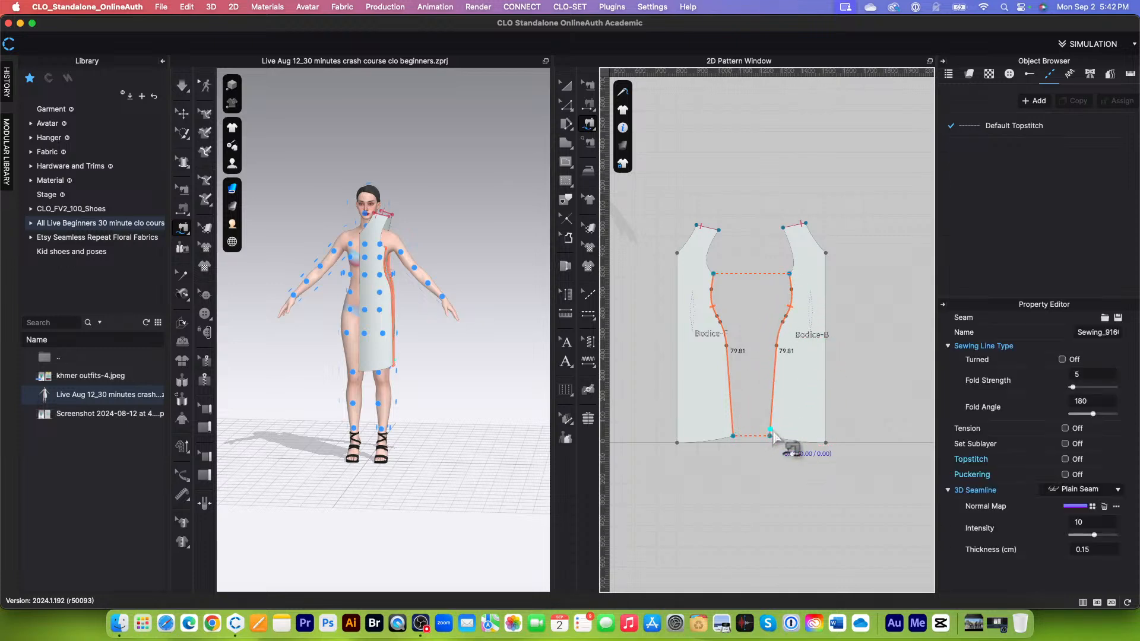
Step: Clone both bodice pieces as Symmetric Pattern (with Sewing) and place the mirrored copies beside the originals, with the two back pieces side by side
scroll(776, 439, "down", 4)
scroll(795, 419, "up", 5)
scroll(783, 404, "down", 1)
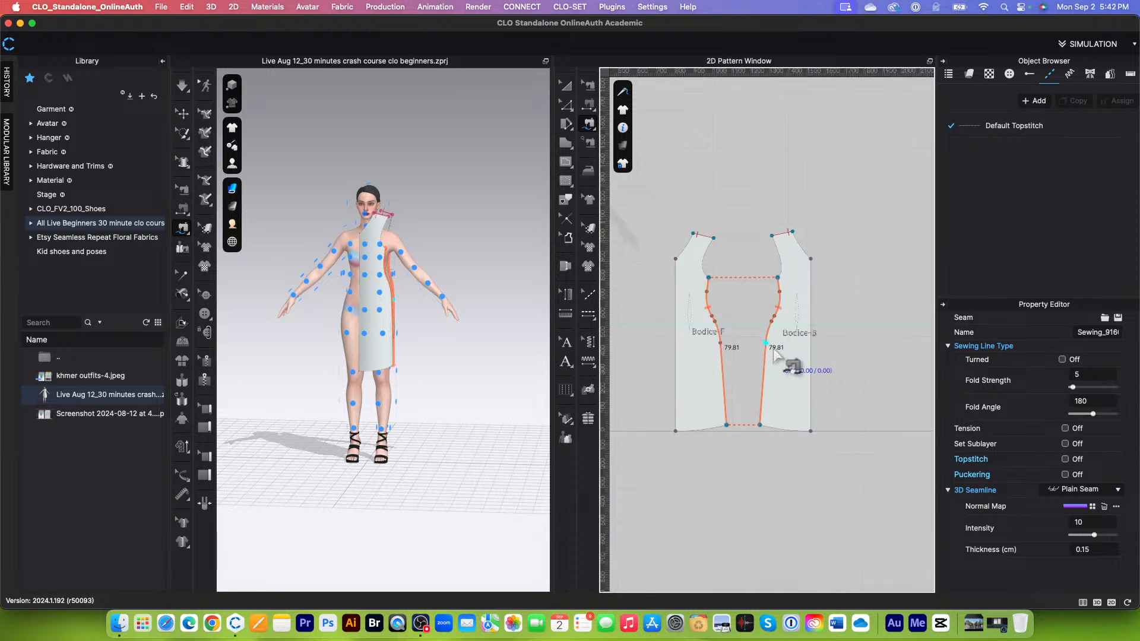
scroll(807, 375, "down", 1)
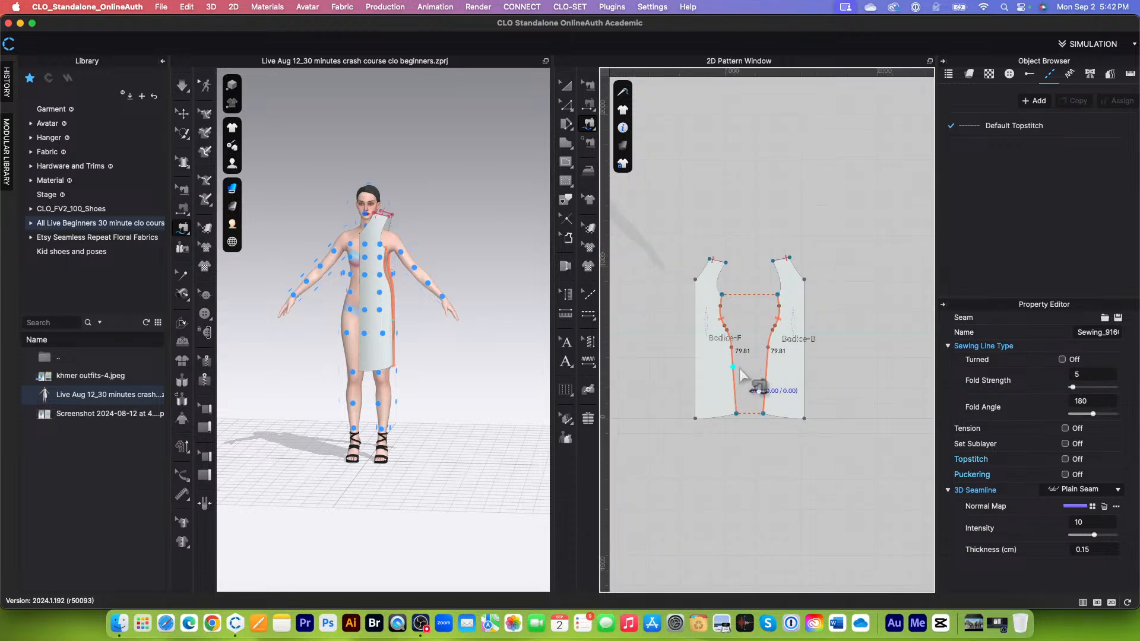
scroll(747, 407, "down", 1)
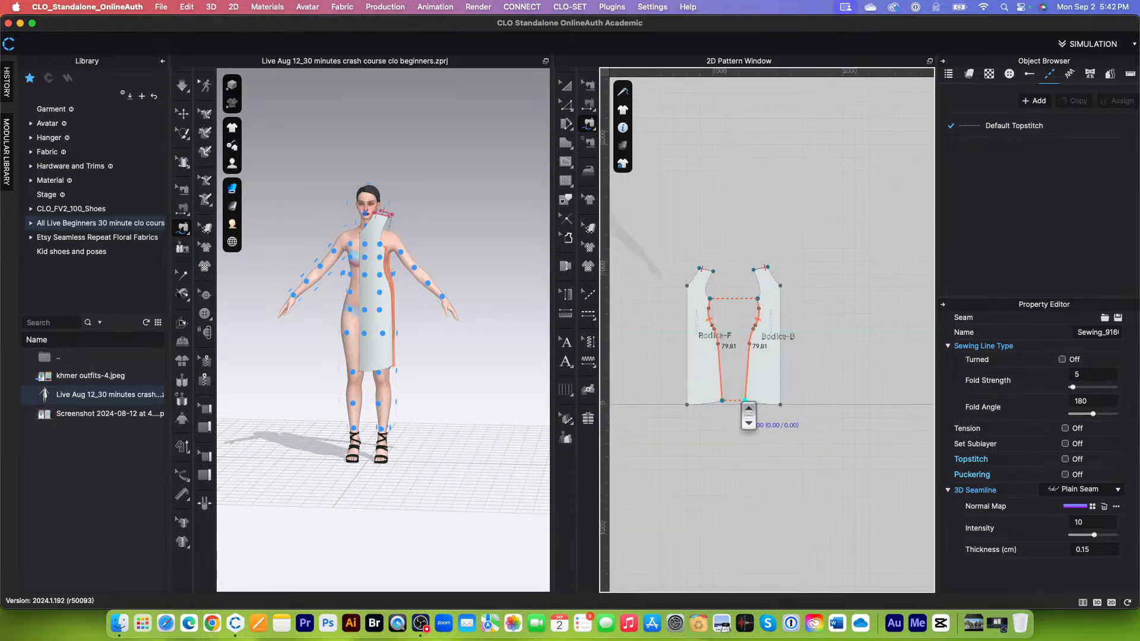
left_click(563, 83)
left_click_drag(660, 231, 813, 425)
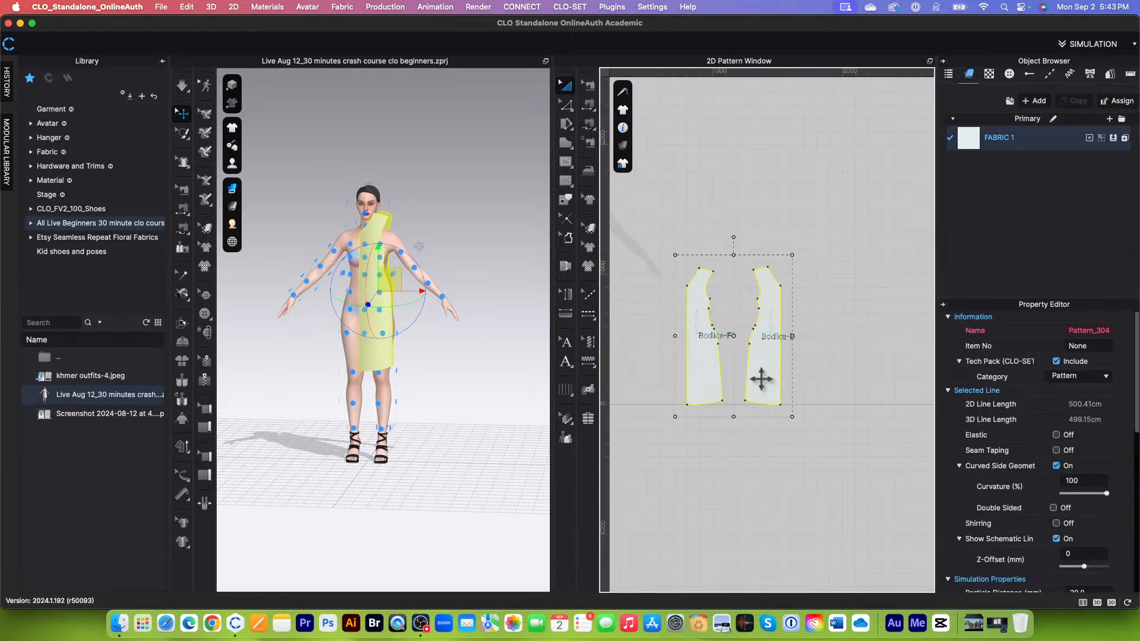
right_click(761, 379)
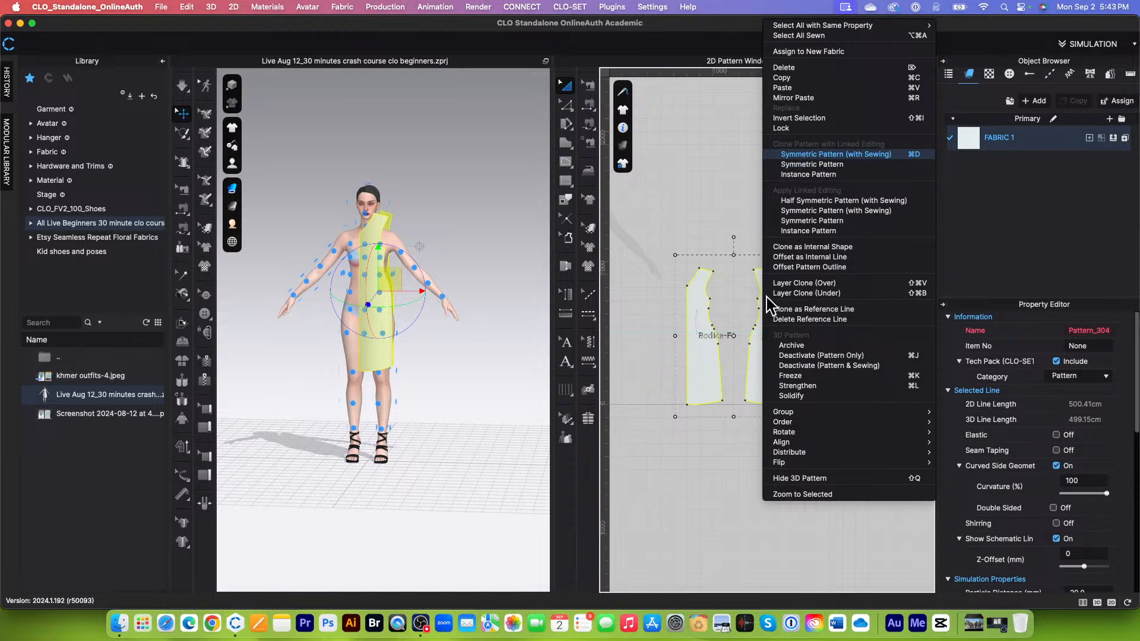
left_click(816, 156)
scroll(827, 330, "up", 2)
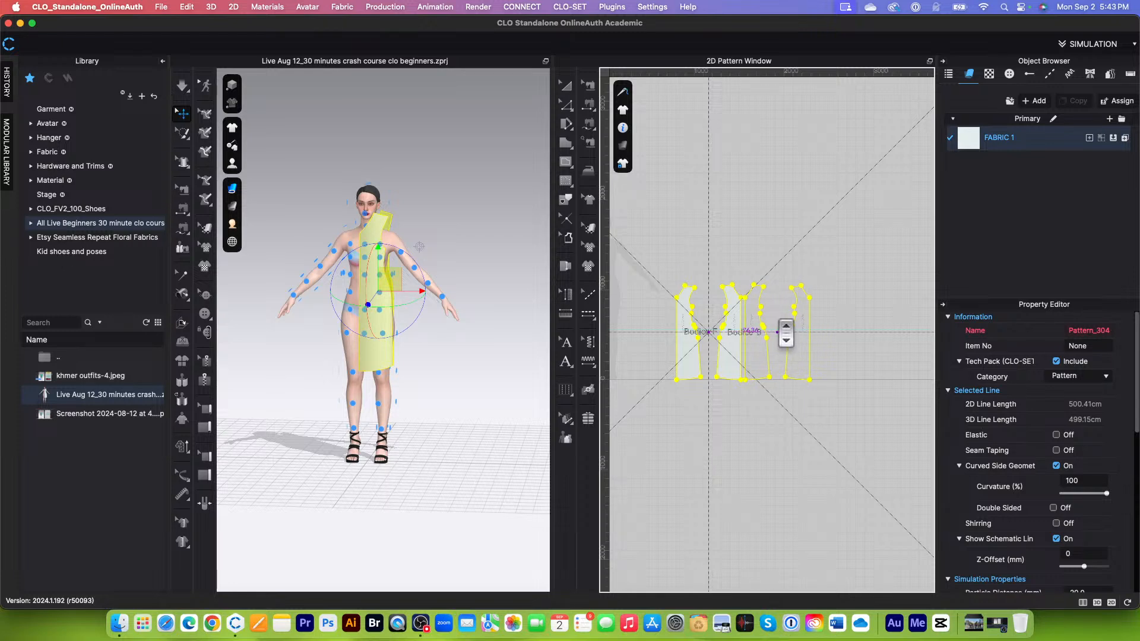
scroll(784, 333, "up", 2)
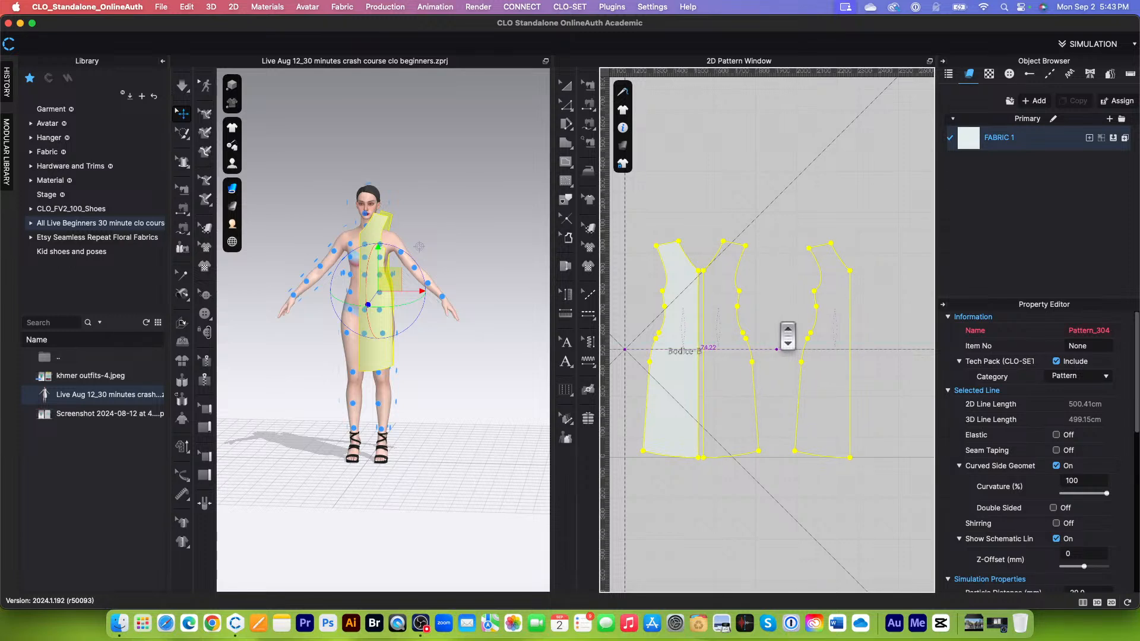
left_click(778, 328)
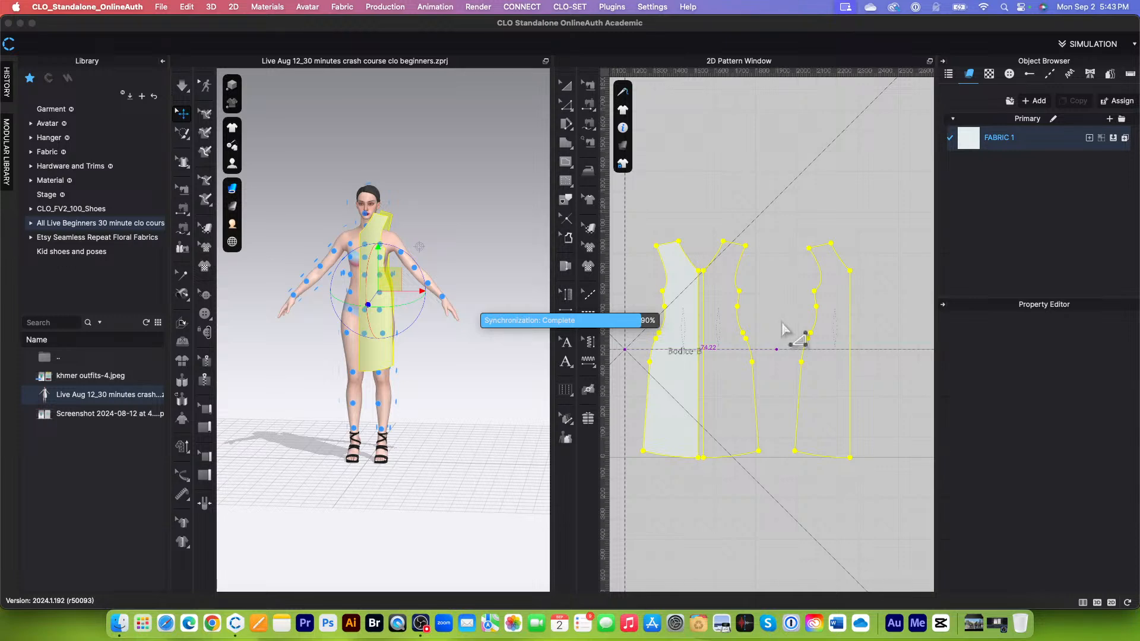
Step: Sew the centre-back edges of the two Bodice-B pieces together from neckline to hem
scroll(796, 326, "down", 3)
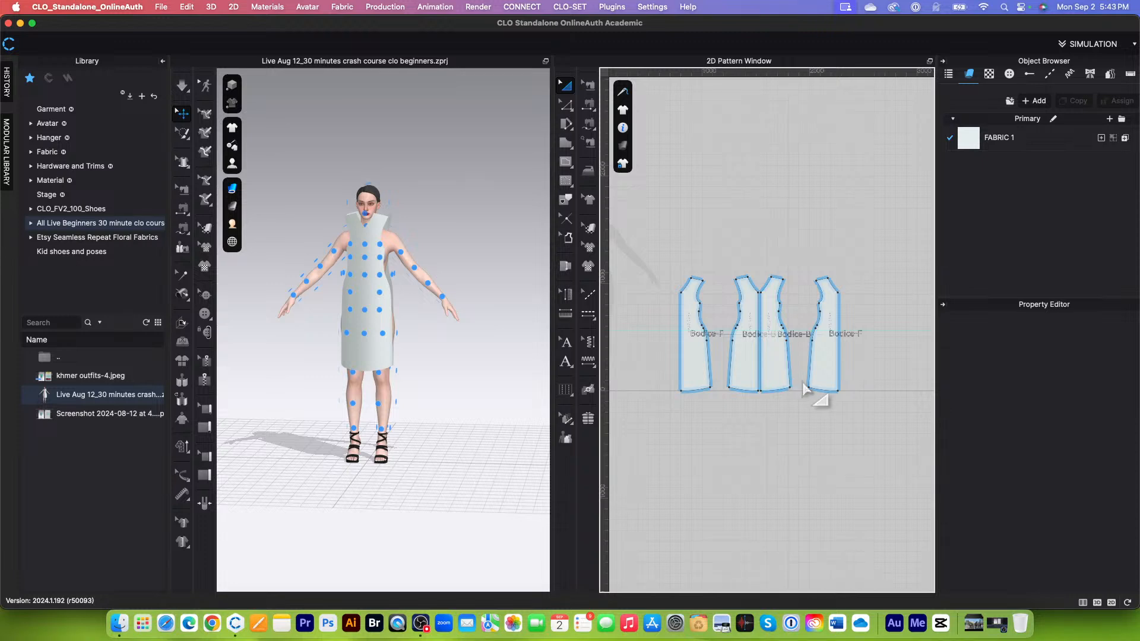
scroll(733, 394, "up", 3)
scroll(723, 398, "down", 2)
scroll(736, 395, "up", 1)
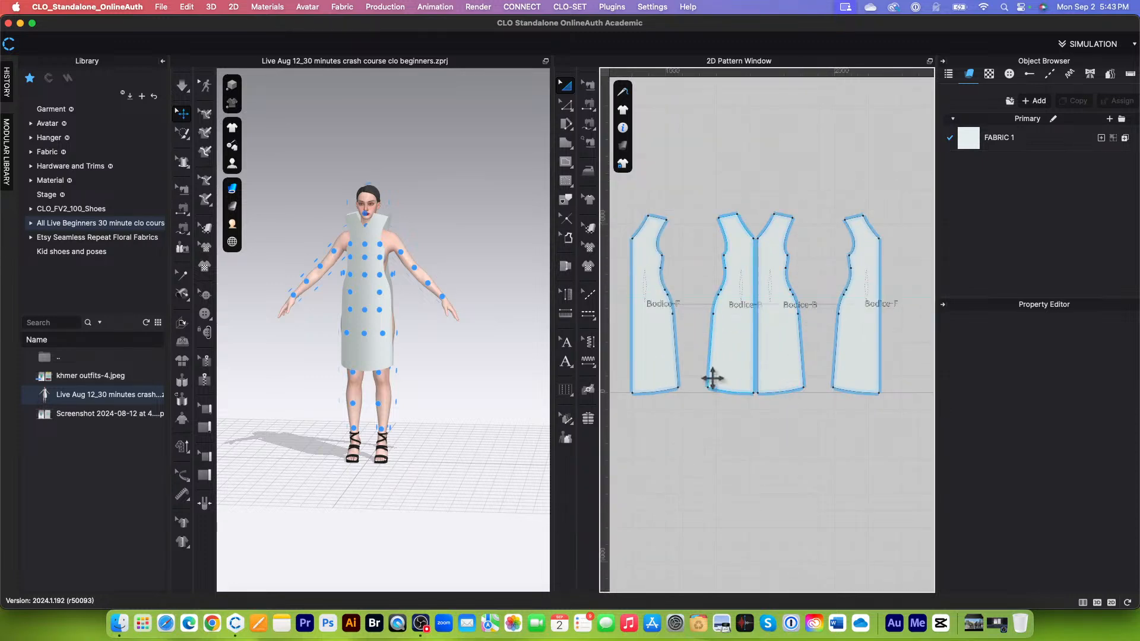
scroll(713, 378, "down", 2)
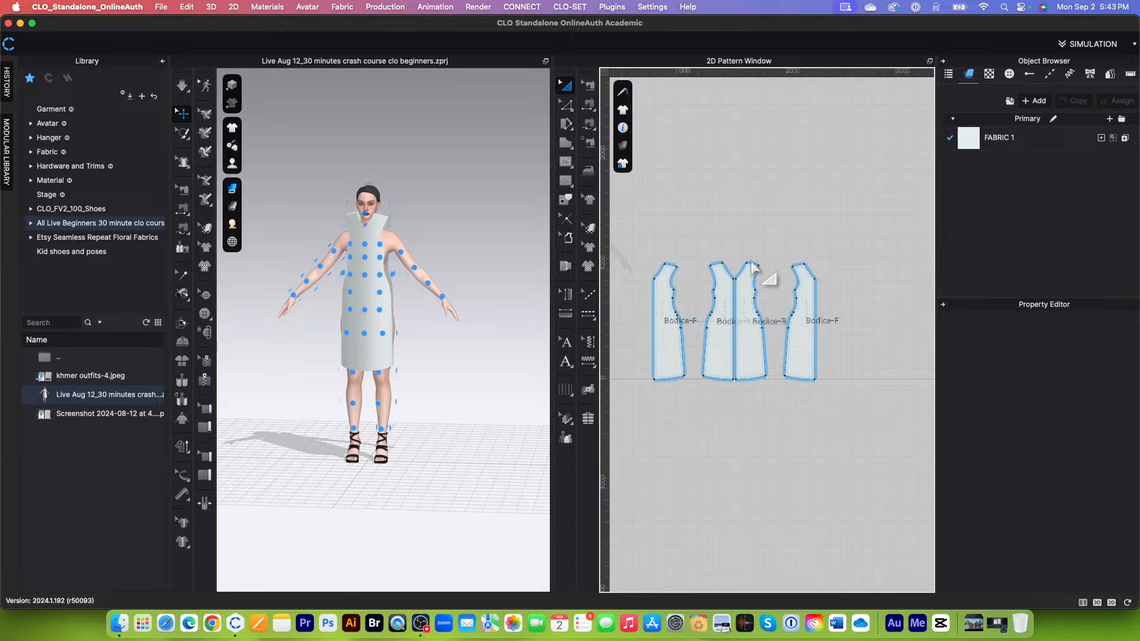
scroll(718, 313, "up", 1)
scroll(736, 295, "up", 2)
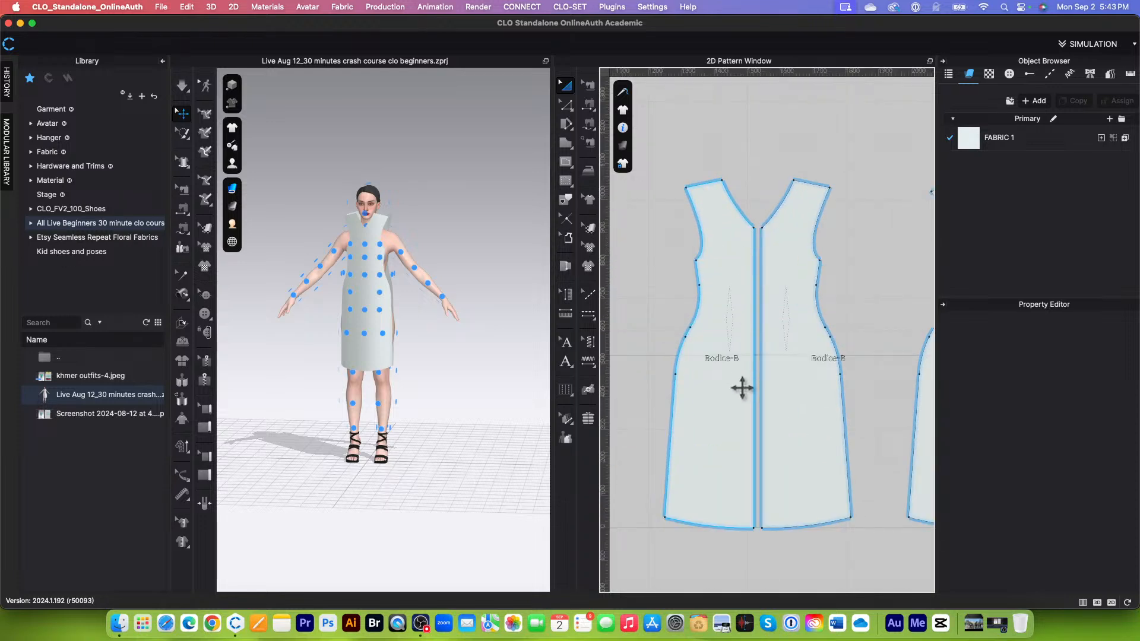
scroll(747, 365, "down", 1)
scroll(746, 365, "down", 1)
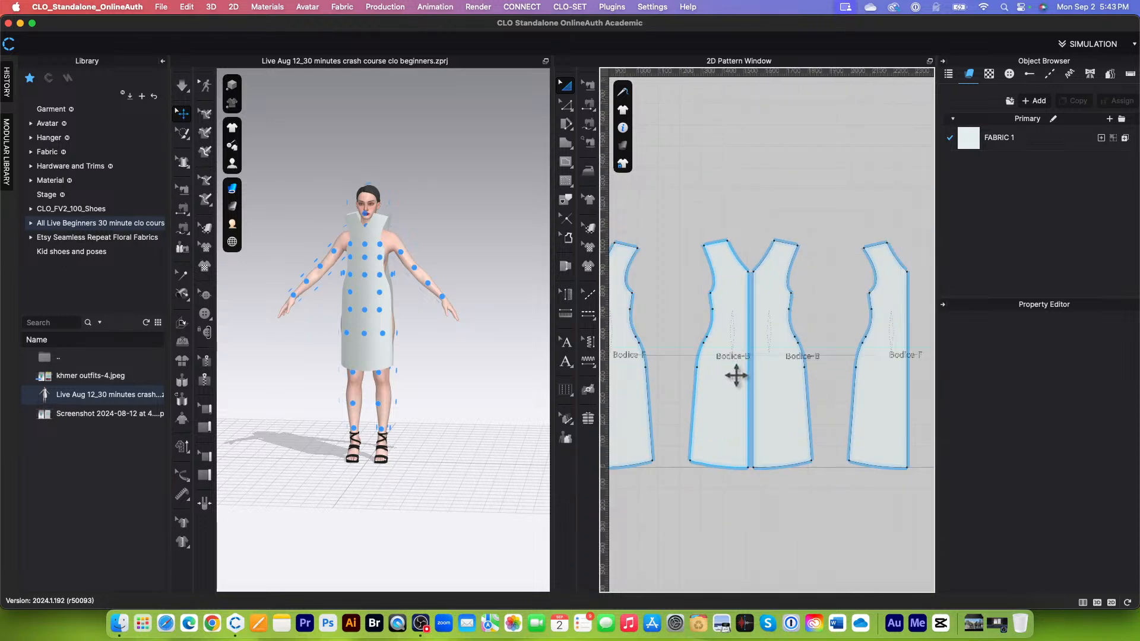
left_click(589, 106)
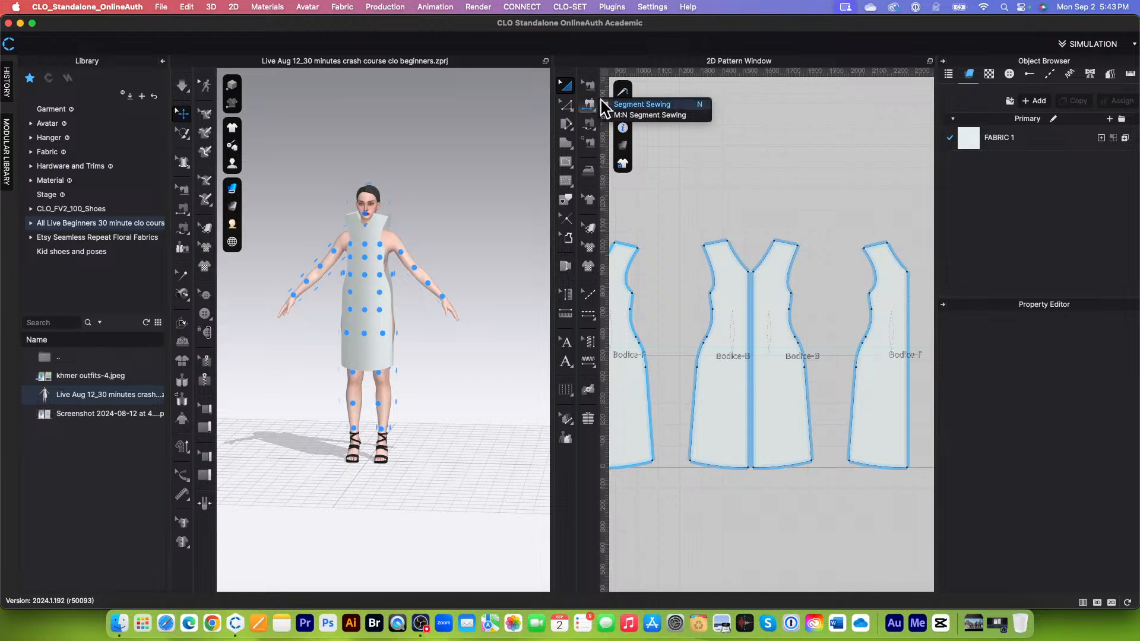
left_click(680, 116)
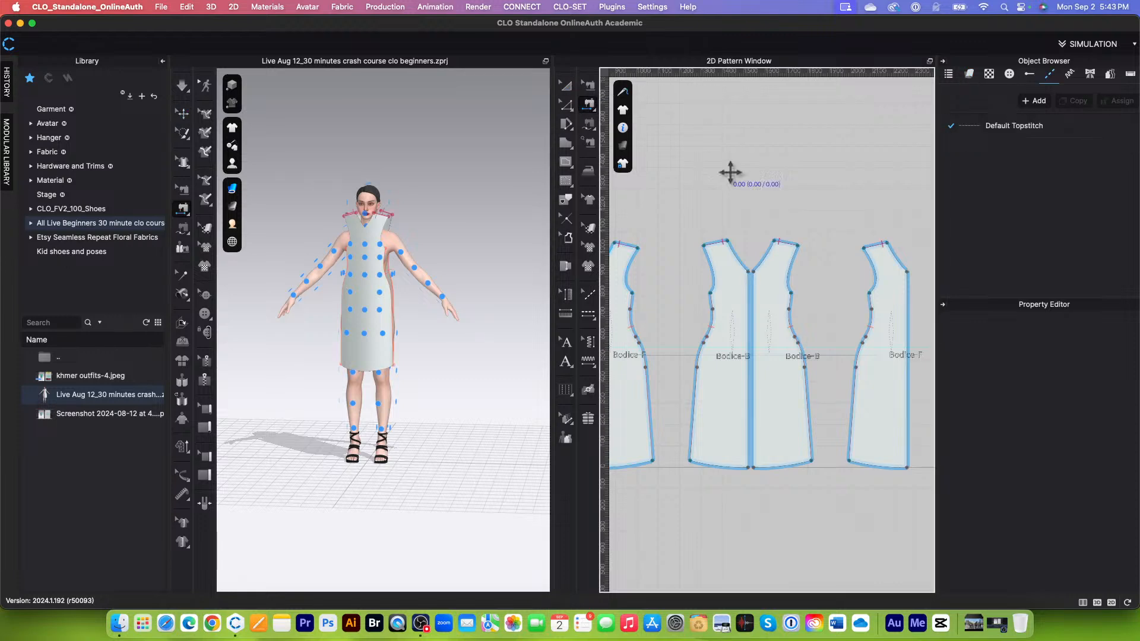
left_click(747, 321)
scroll(751, 321, "down", 2)
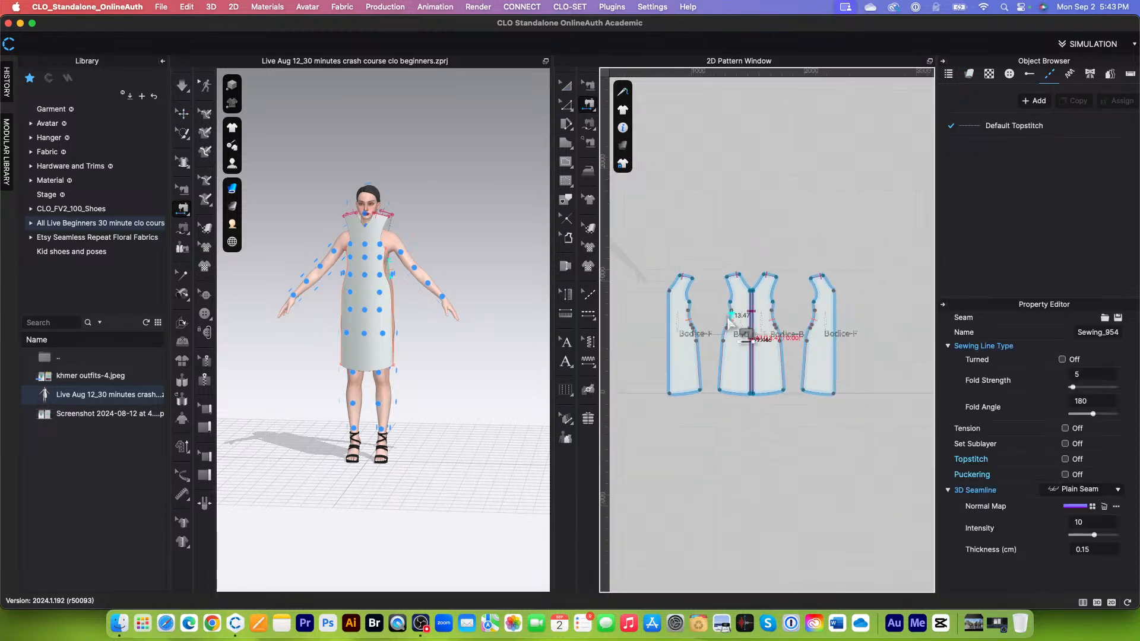
Step: Sew the centre-front edges of the two Bodice-F pieces together from neckline to hem
left_click(670, 321)
left_click(836, 323)
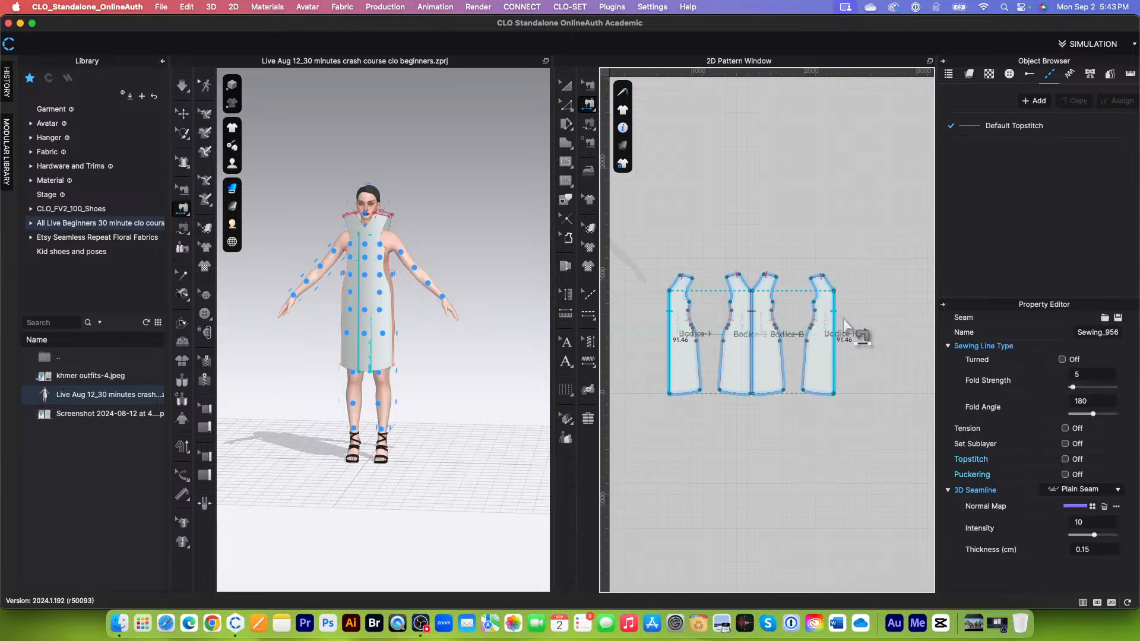
scroll(819, 332, "down", 2)
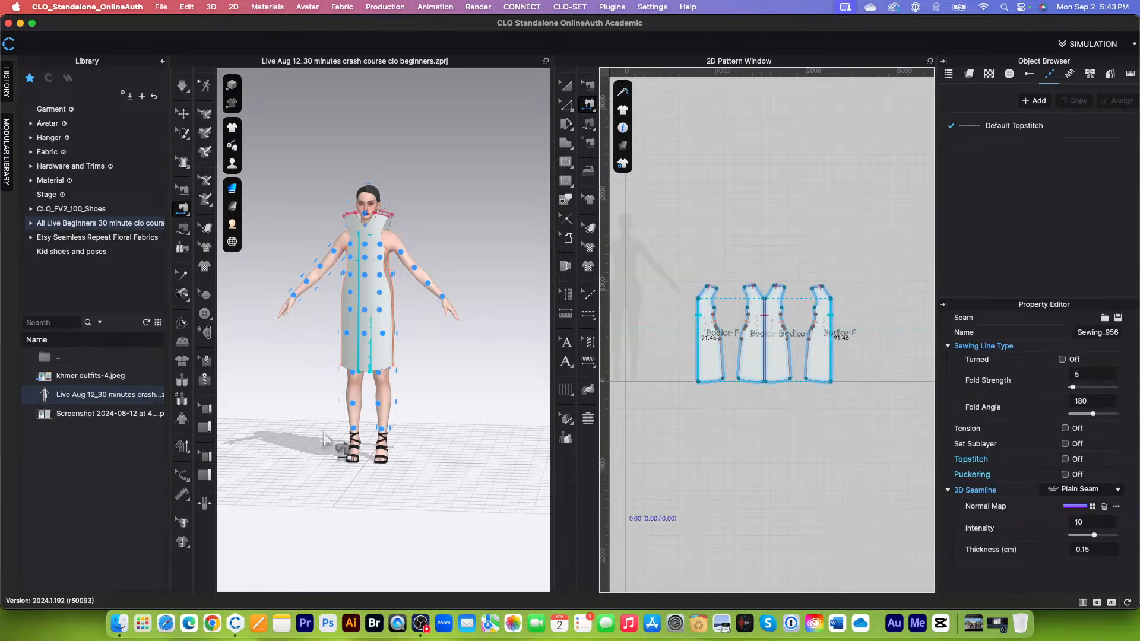
scroll(359, 443, "down", 2)
right_click_drag(387, 493, 397, 493)
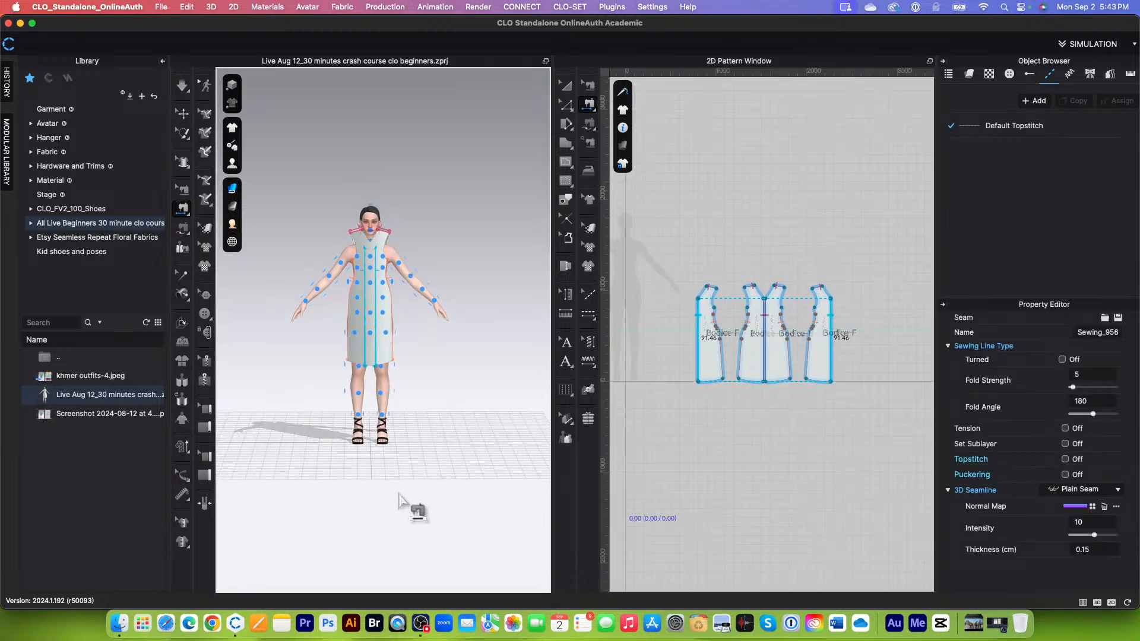
left_click(565, 86)
left_click(622, 163)
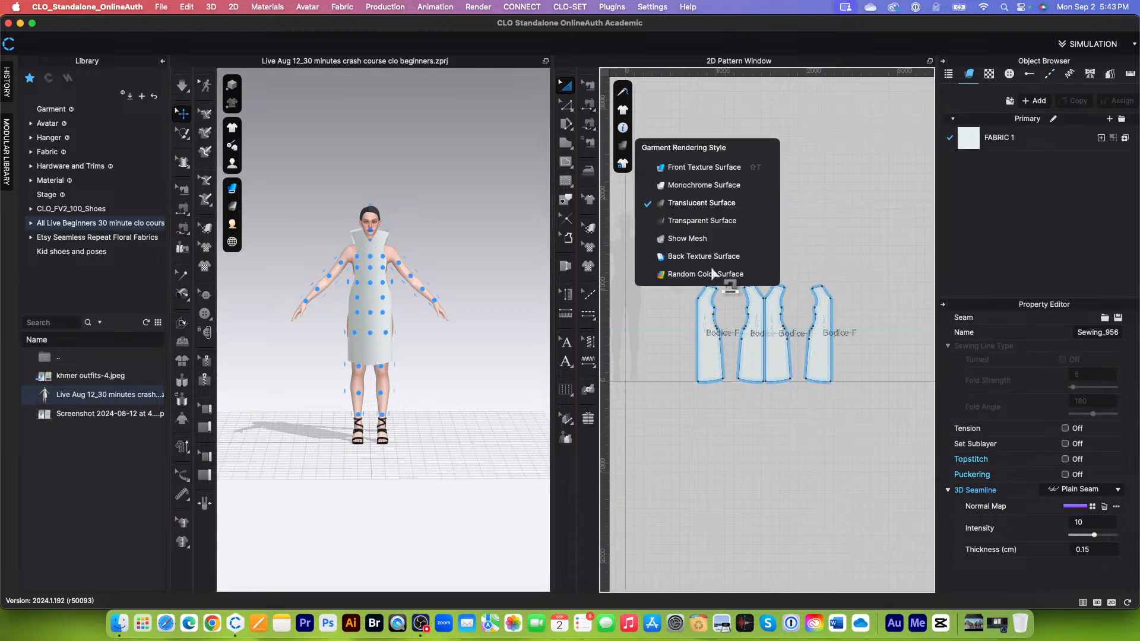
left_click(730, 284)
scroll(695, 269, "up", 3)
scroll(696, 269, "down", 4)
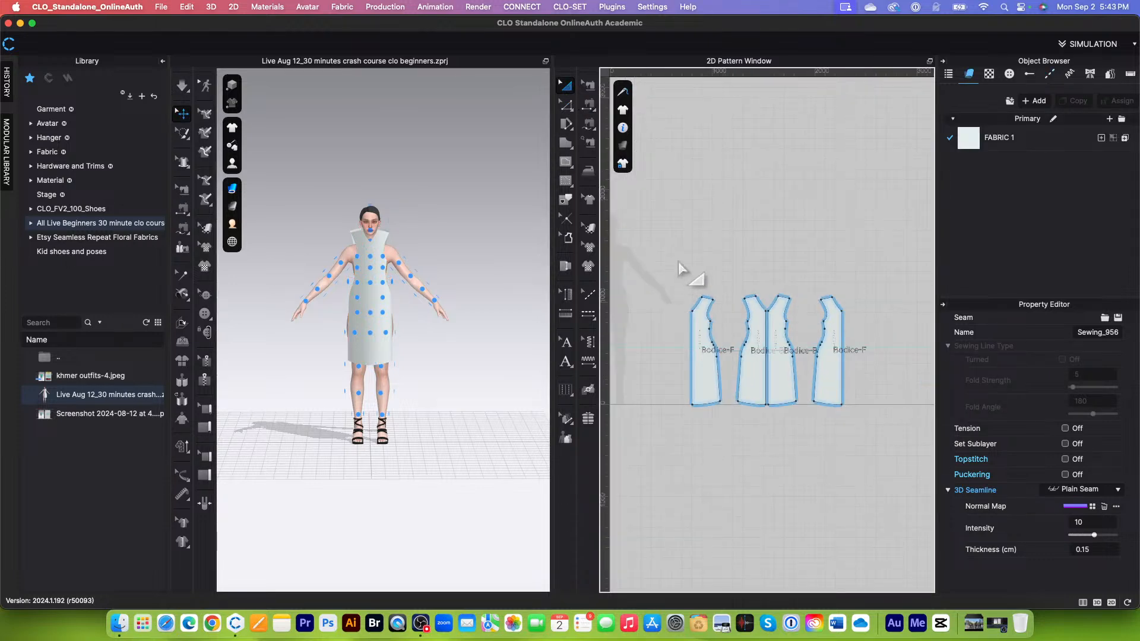
left_click_drag(668, 258, 850, 429)
right_click(837, 380)
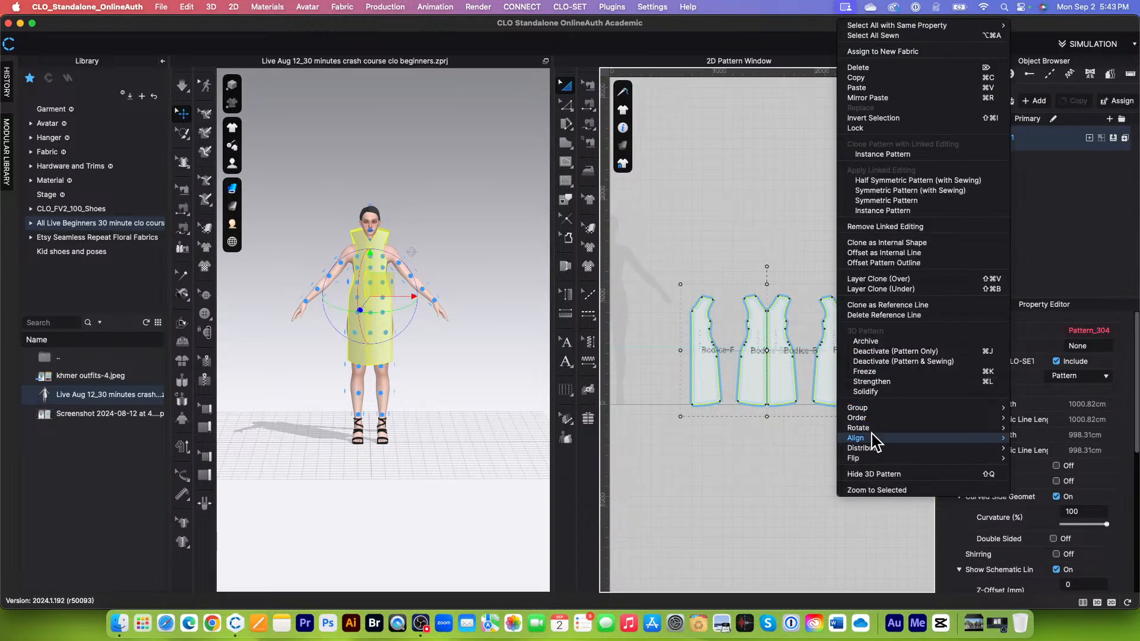
left_click(711, 476)
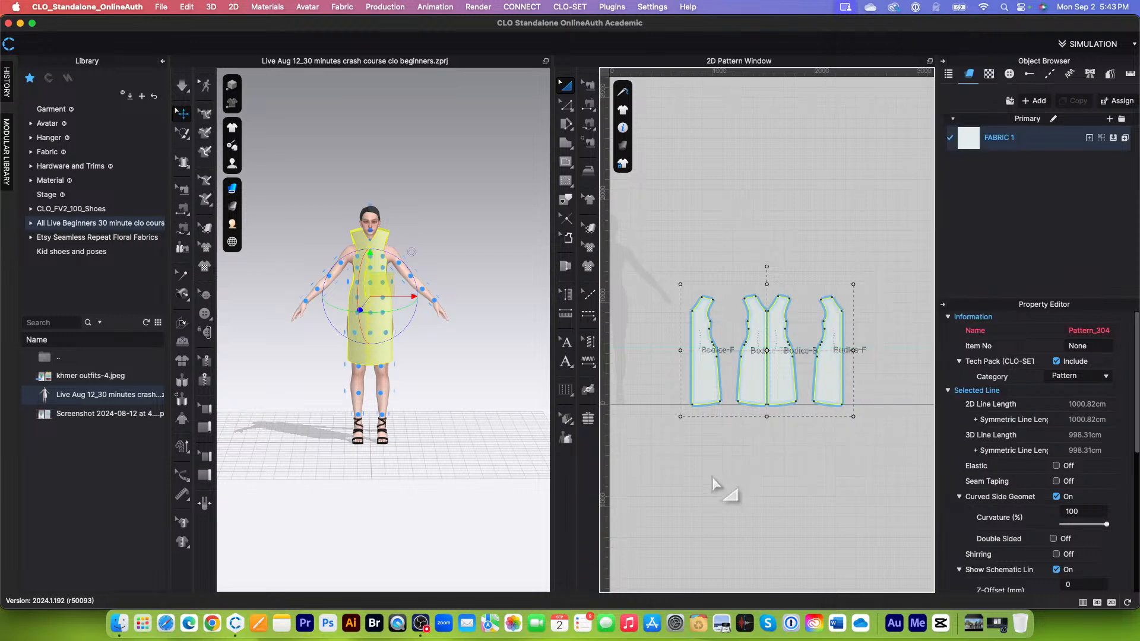
Step: Apply Strengthen to all four bodice pattern pieces
left_click_drag(670, 265, 906, 445)
right_click(831, 382)
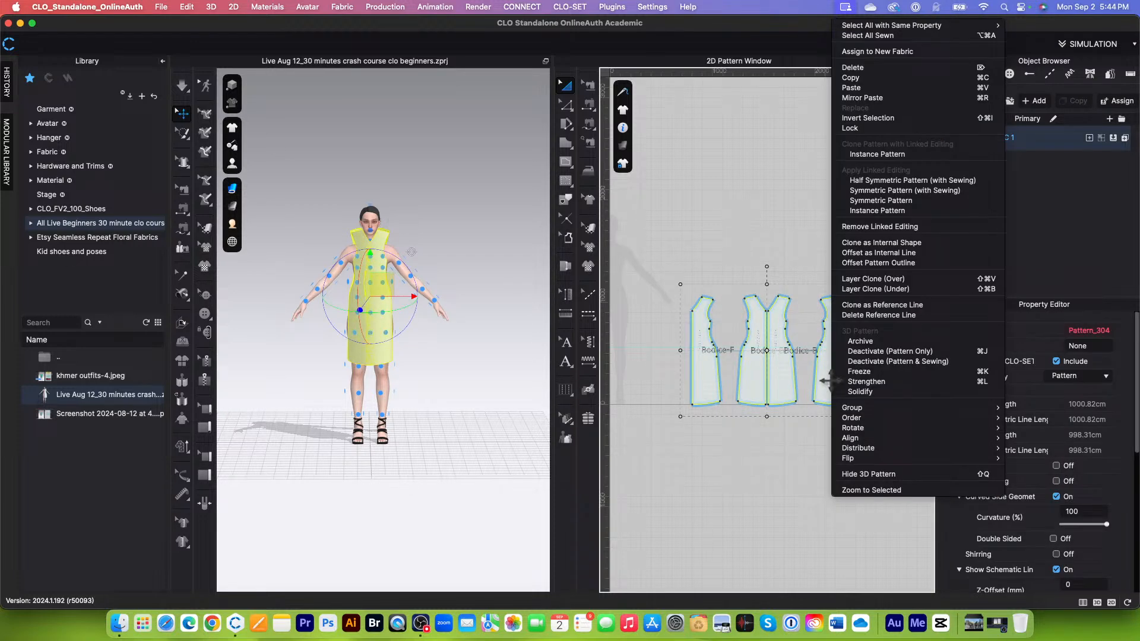
left_click(867, 382)
Step: Simulate the strengthened garment so it drapes on the avatar, stop the simulation and deselect the patterns
scroll(466, 400, "up", 2)
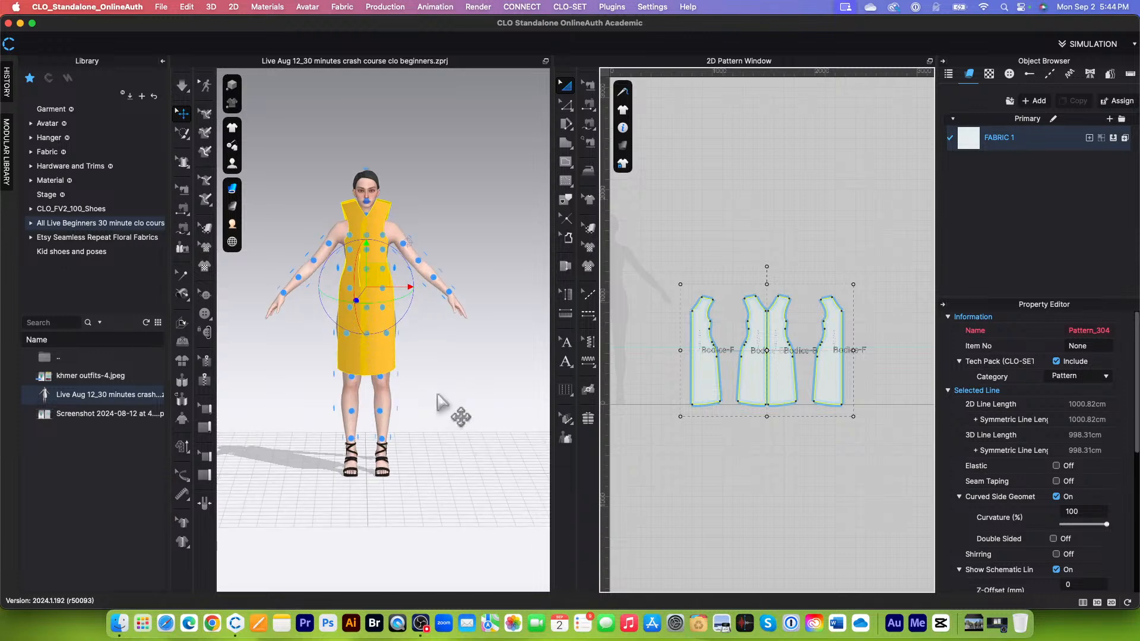
left_click(182, 87)
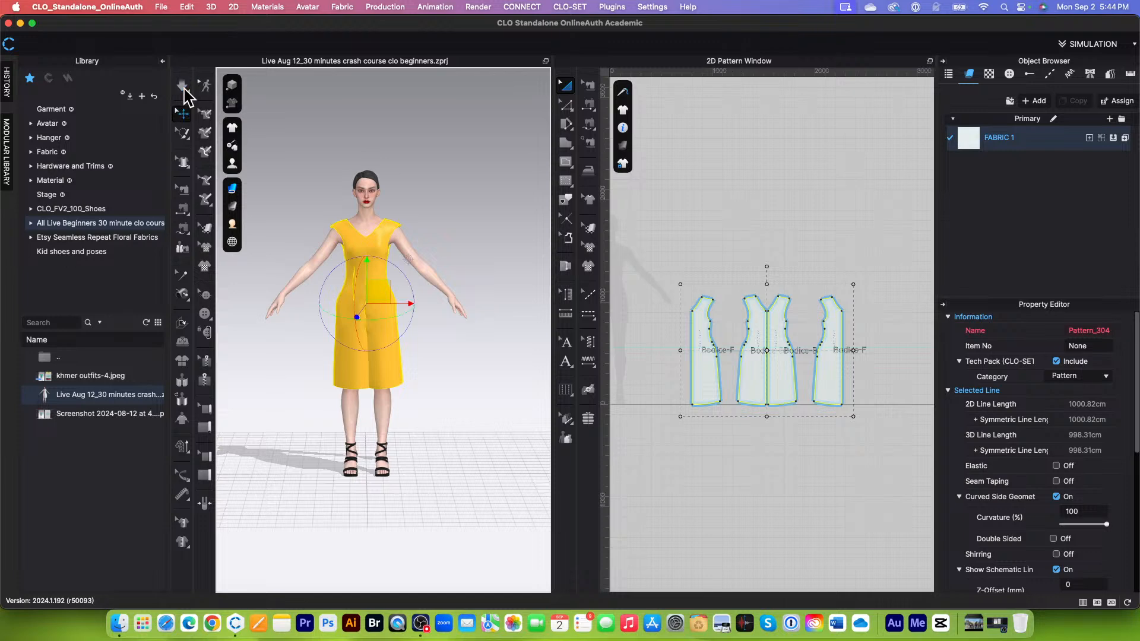
left_click(183, 88)
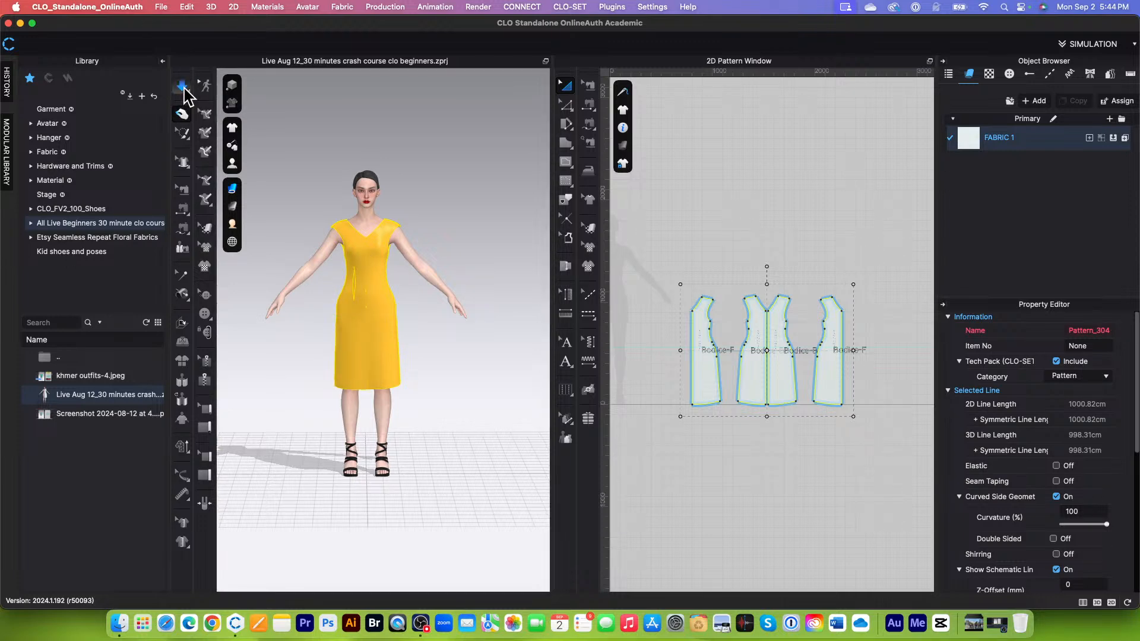
left_click(471, 393)
Step: Examine the fit of the strengthened dress around the bust, armholes, waist and hem from several angles
scroll(500, 392, "up", 3)
right_click_drag(499, 390, 398, 354)
scroll(739, 261, "down", 3)
scroll(467, 366, "up", 3)
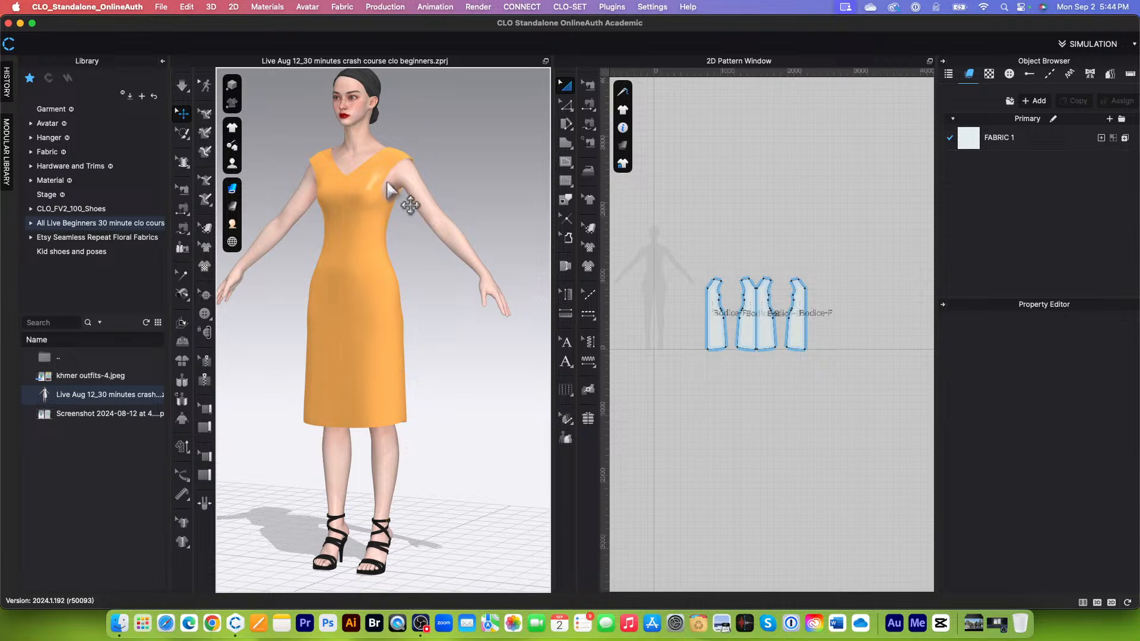
scroll(388, 183, "up", 3)
scroll(425, 273, "down", 1)
scroll(425, 273, "down", 3)
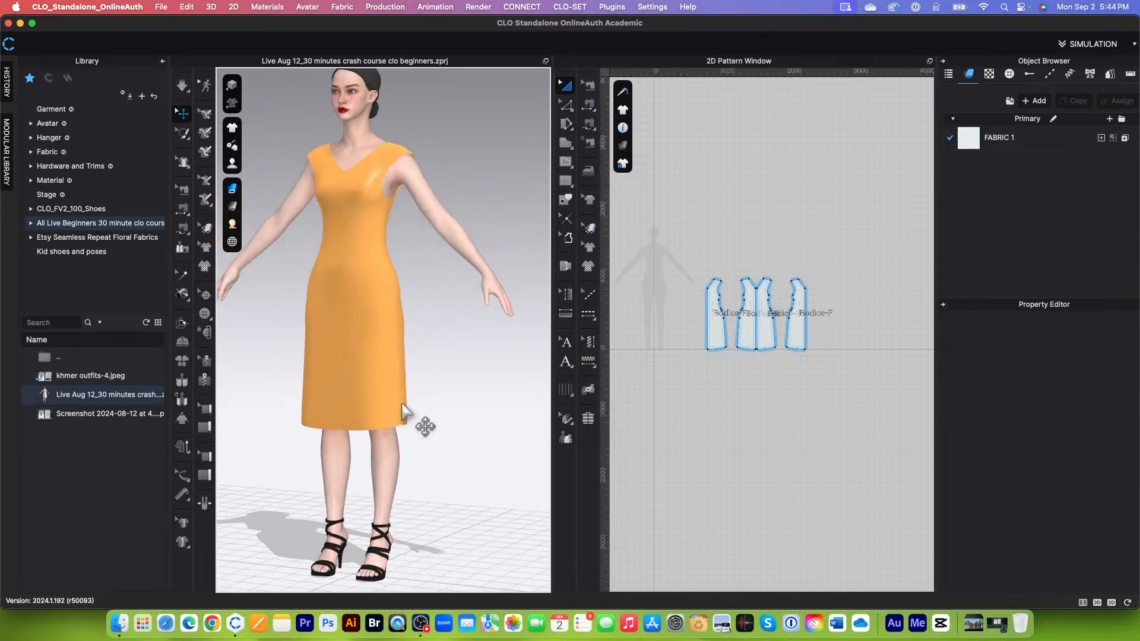
mouse_move(403, 406)
right_mouse_down()
mouse_move(504, 429)
mouse_move(397, 415)
right_mouse_up()
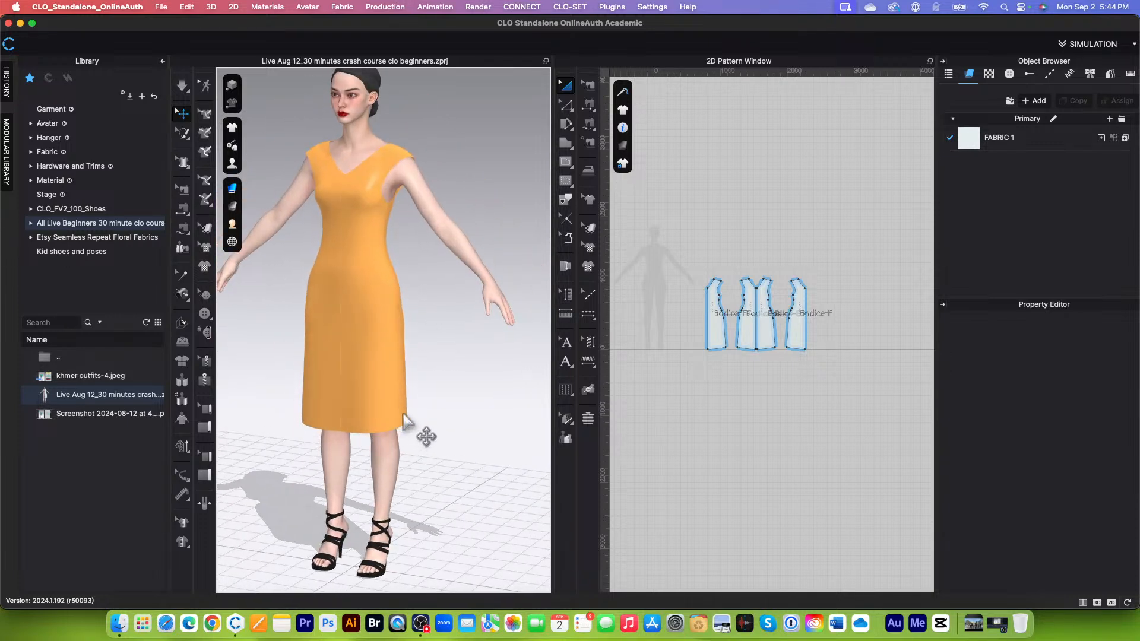
scroll(410, 404, "up", 2)
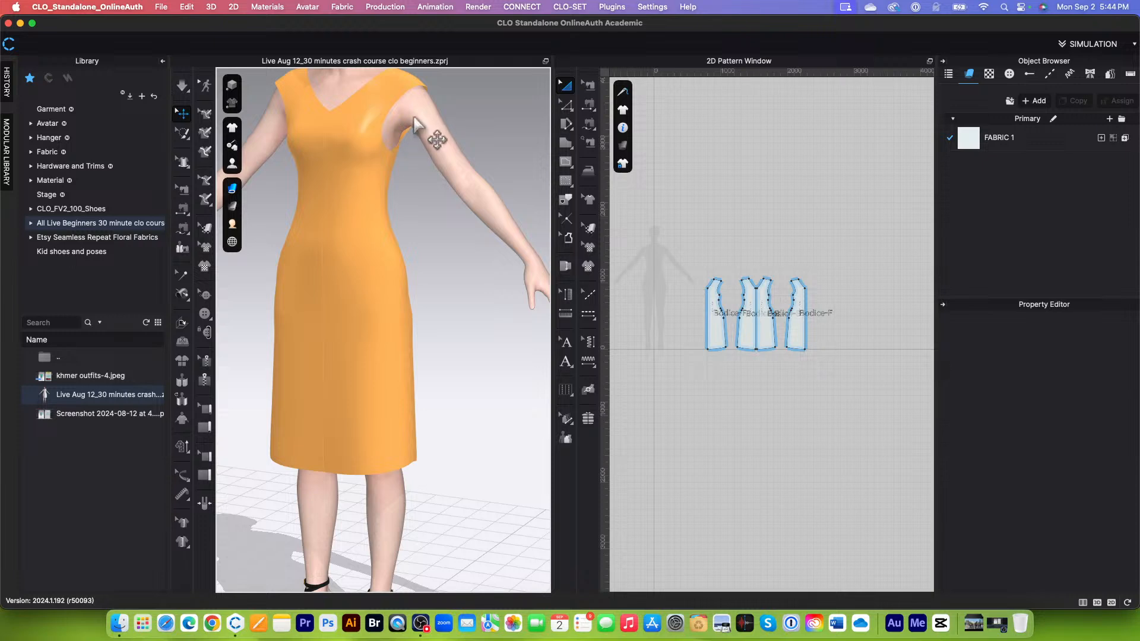
scroll(470, 413, "down", 3)
scroll(464, 359, "down", 1)
right_click_drag(464, 359, 466, 454)
scroll(772, 437, "up", 1)
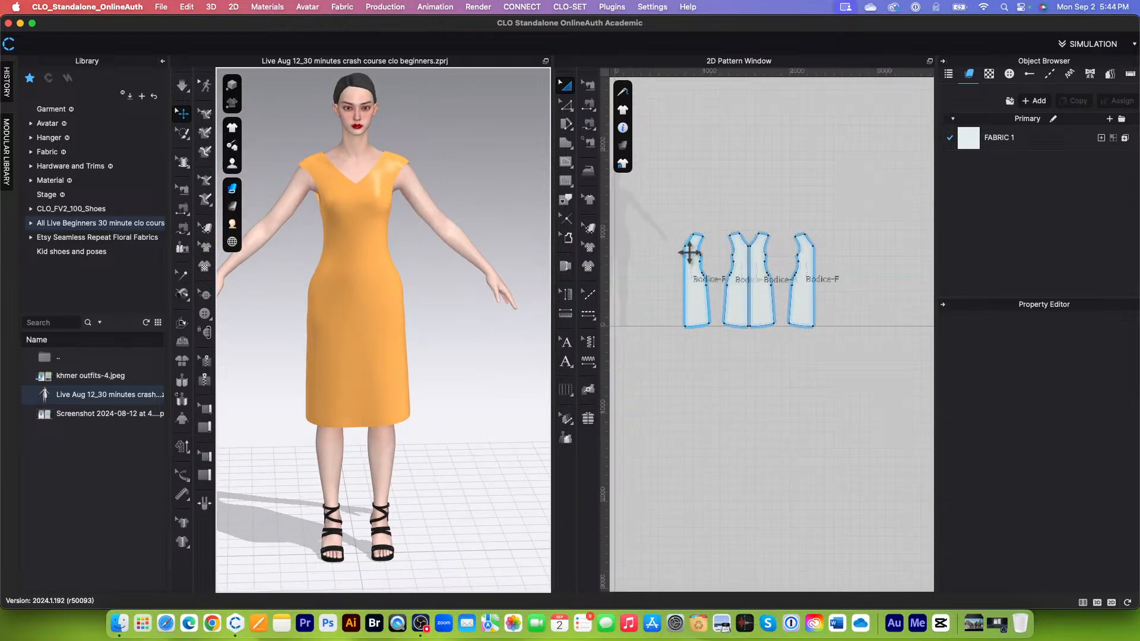
scroll(704, 247, "up", 2)
scroll(687, 338, "down", 1)
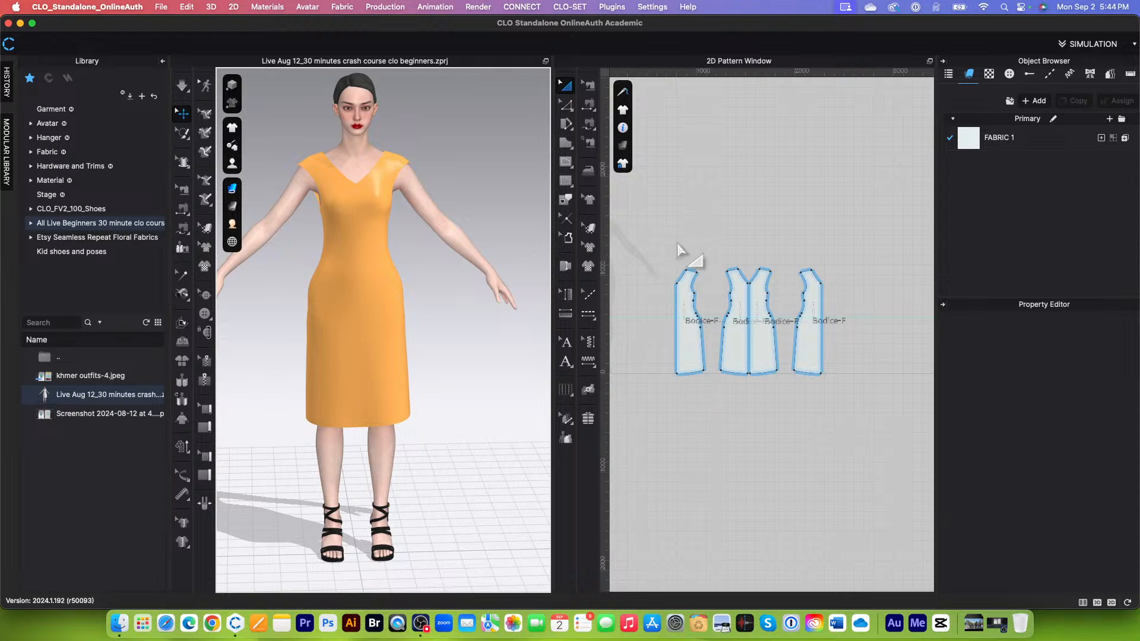
right_click_drag(483, 390, 473, 381)
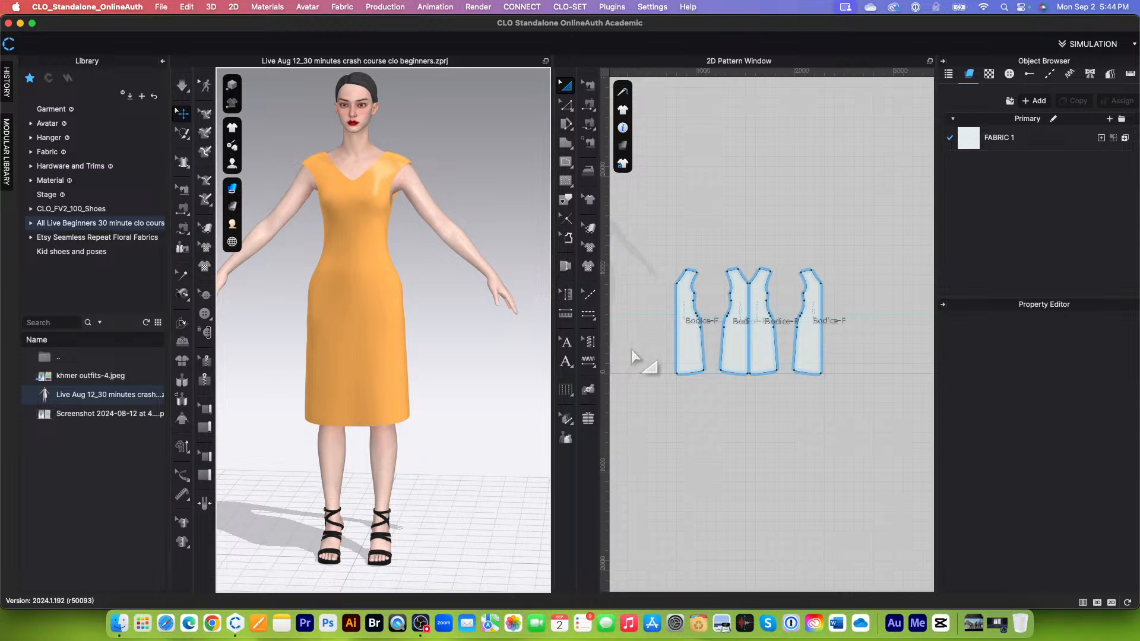
Step: Remove the Strengthen setting from all four bodice pattern pieces
scroll(700, 267, "up", 5)
scroll(696, 273, "down", 4)
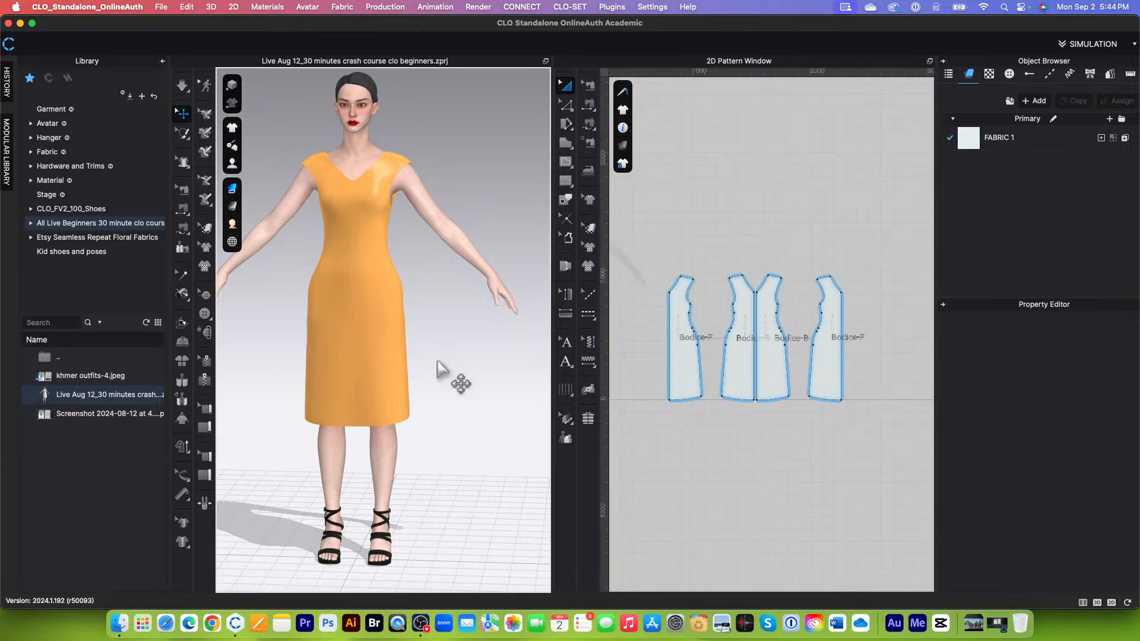
left_click_drag(654, 244, 900, 429)
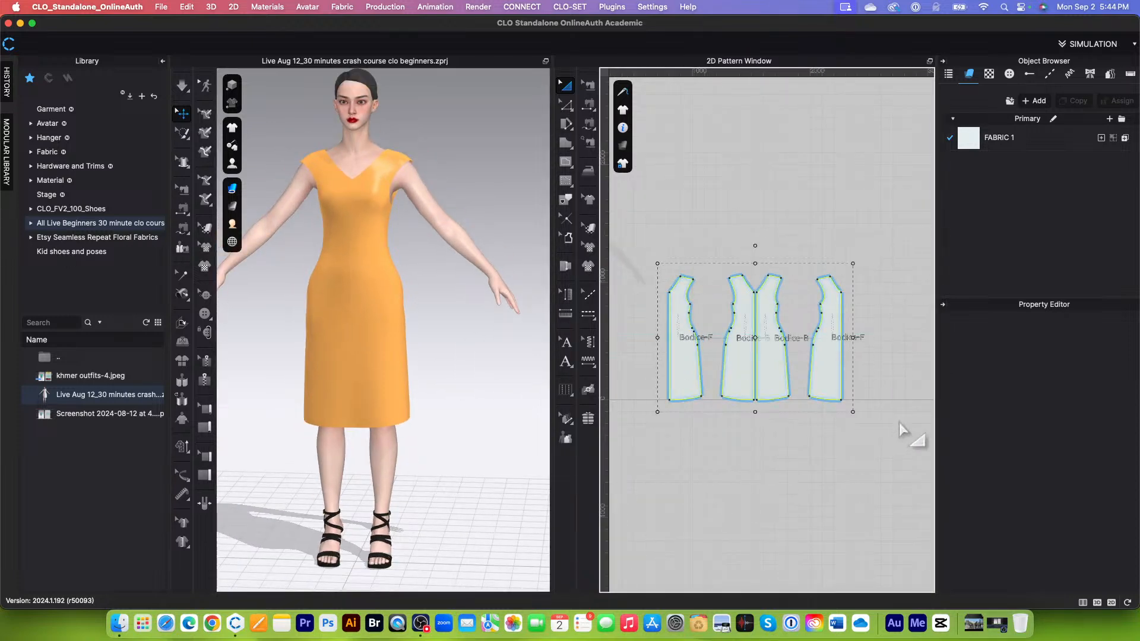
right_click(771, 370)
left_click(825, 383)
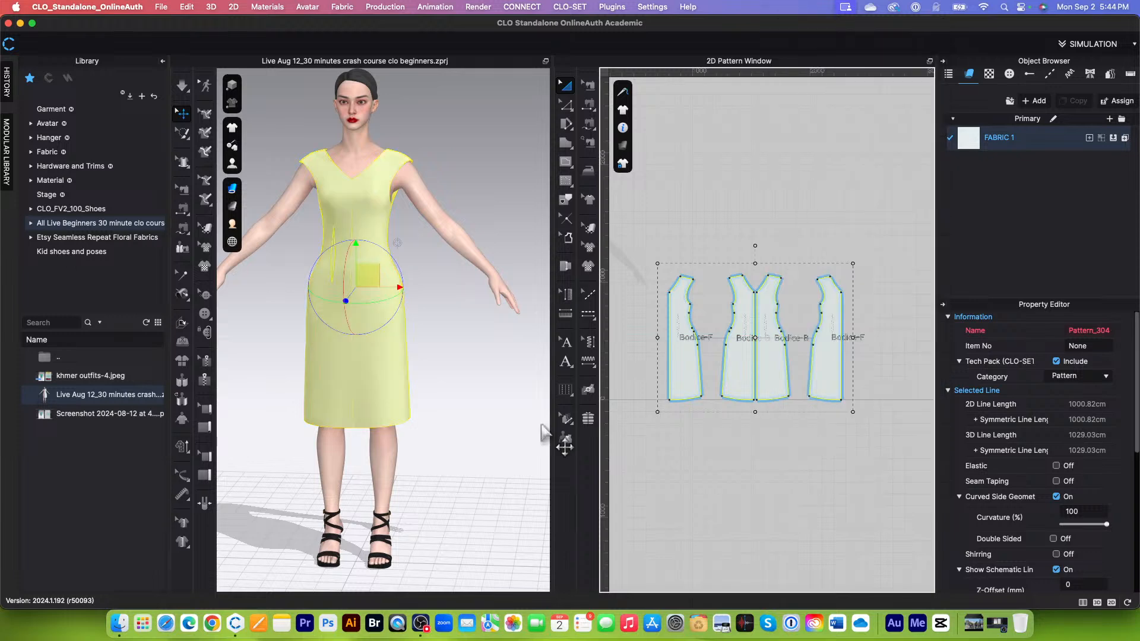
Step: Deselect the patterns and simulate the dress with its normal fabric drape
scroll(475, 375, "down", 2)
left_click(472, 374)
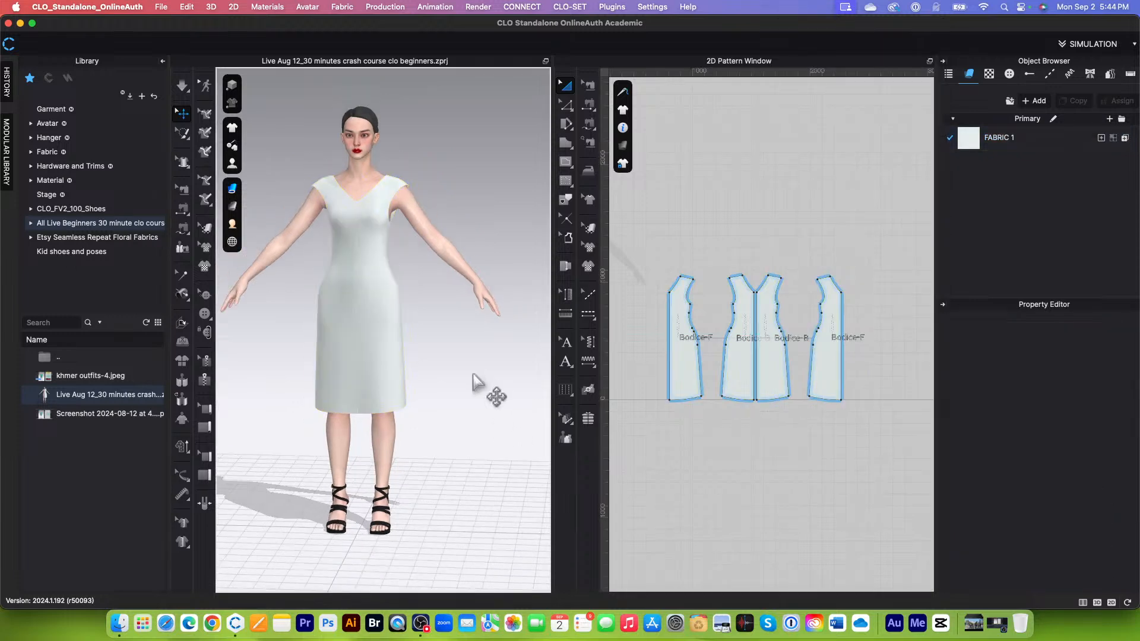
left_click(181, 89)
Step: Examine the drape of the dress on the avatar from the front, side and back, including the armholes
scroll(408, 369, "up", 5)
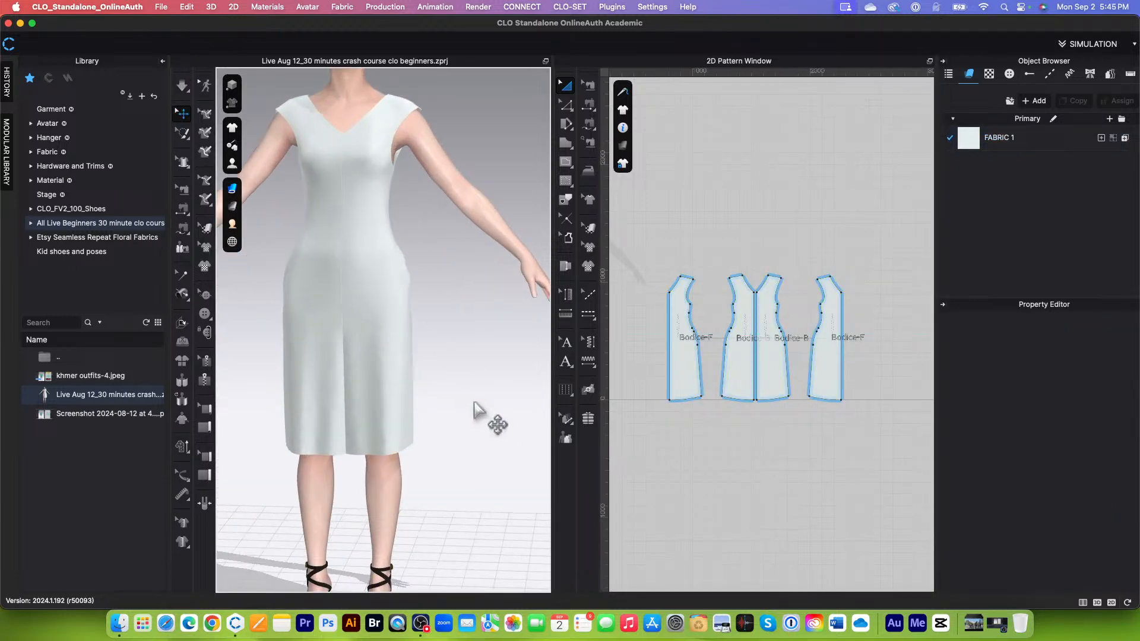
right_click_drag(475, 409, 347, 393)
scroll(480, 397, "up", 3)
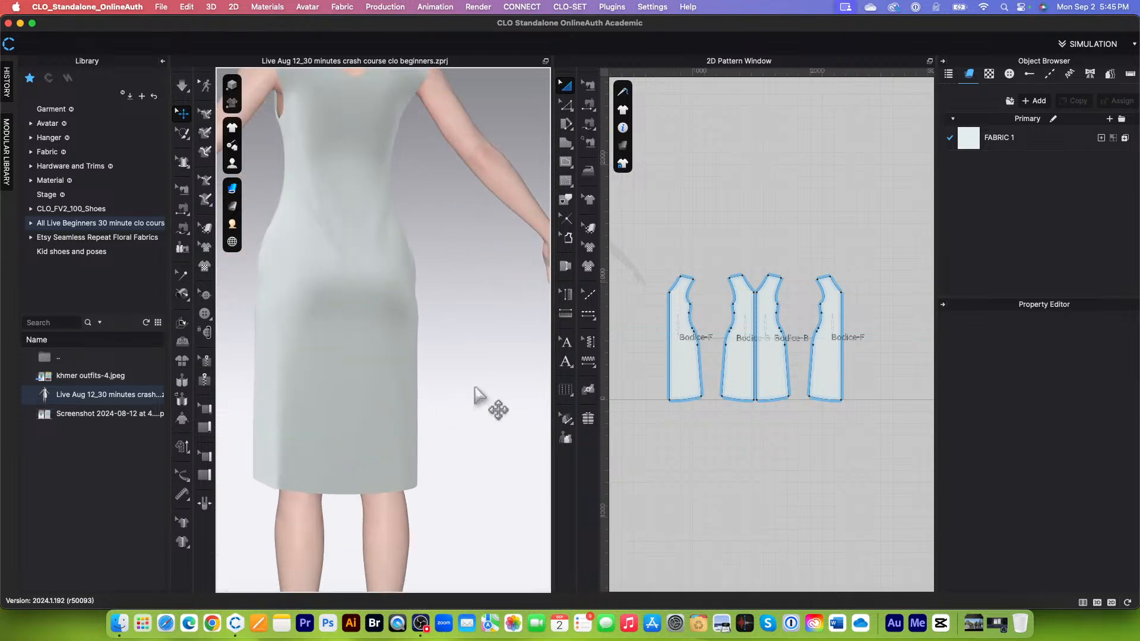
right_click_drag(480, 397, 359, 400)
scroll(440, 411, "down", 3)
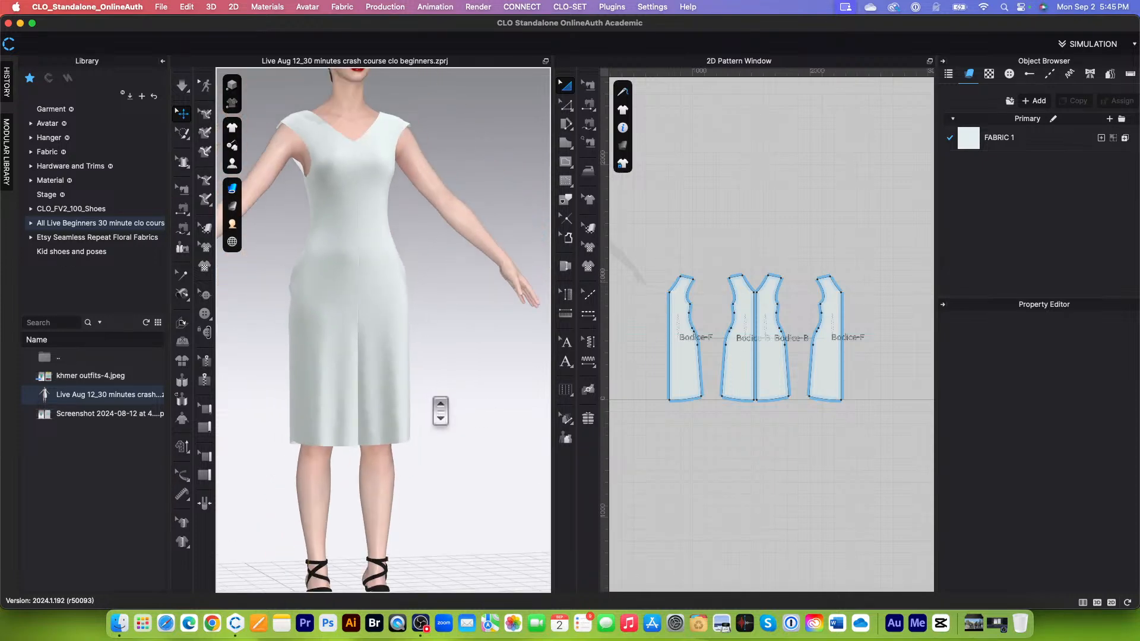
scroll(460, 452, "up", 3)
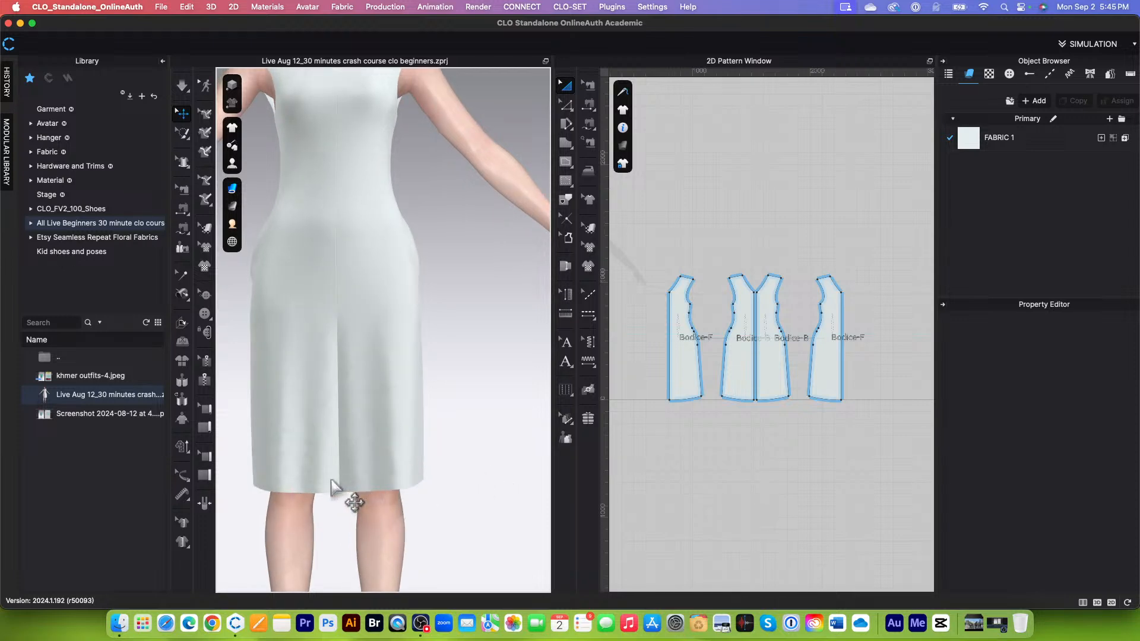
scroll(439, 464, "down", 3)
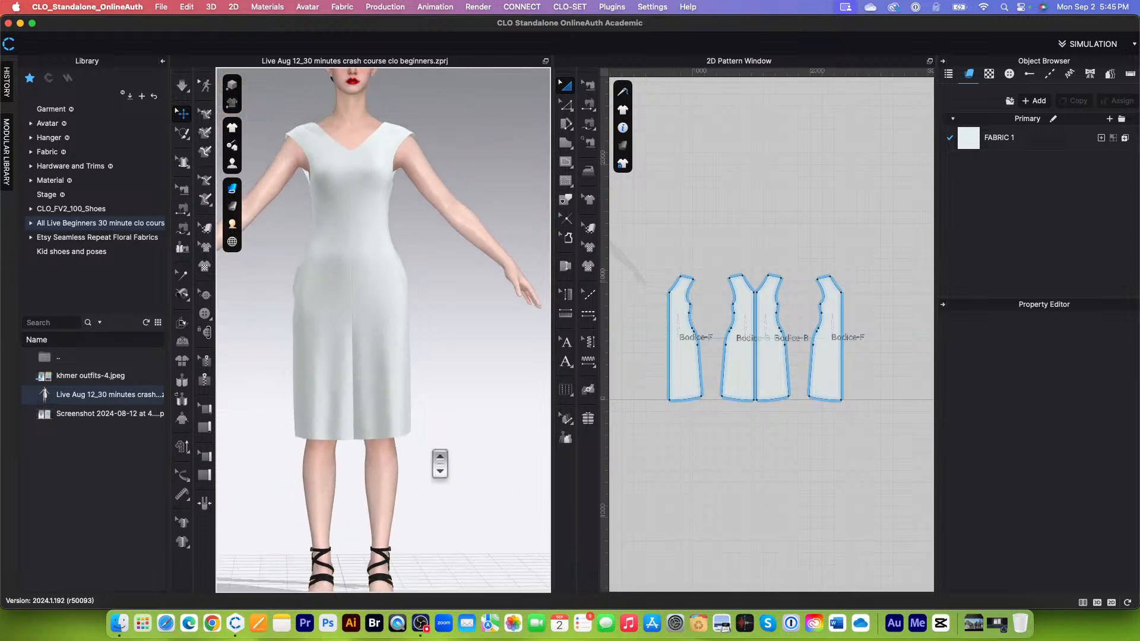
scroll(371, 140, "up", 3)
right_click_drag(449, 221, 367, 235)
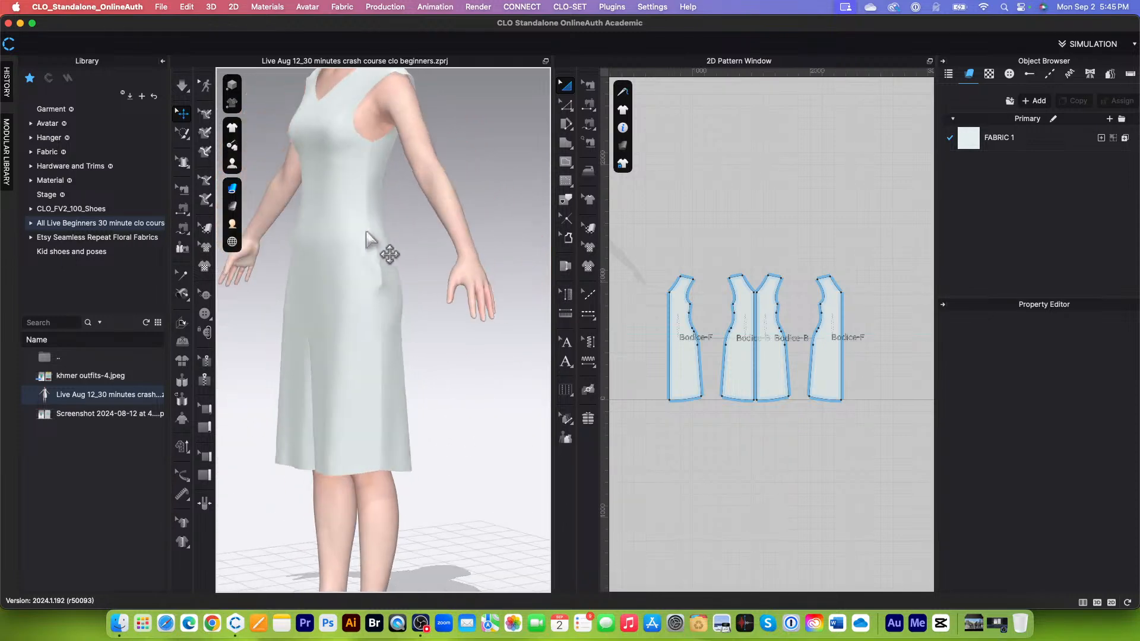
scroll(446, 318, "up", 5)
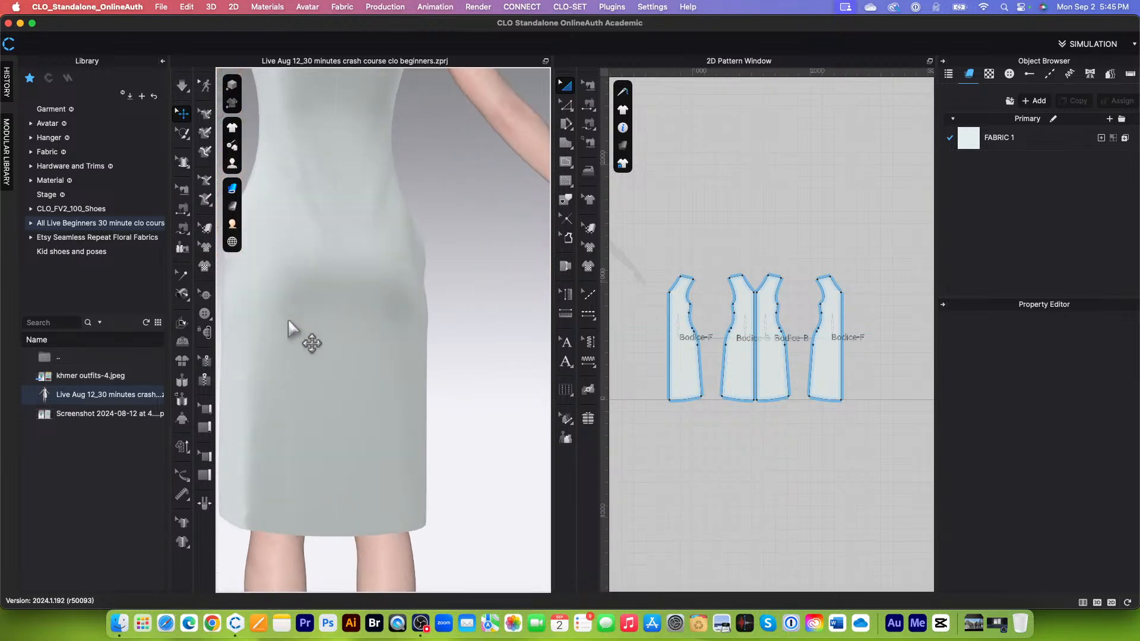
scroll(464, 347, "down", 10)
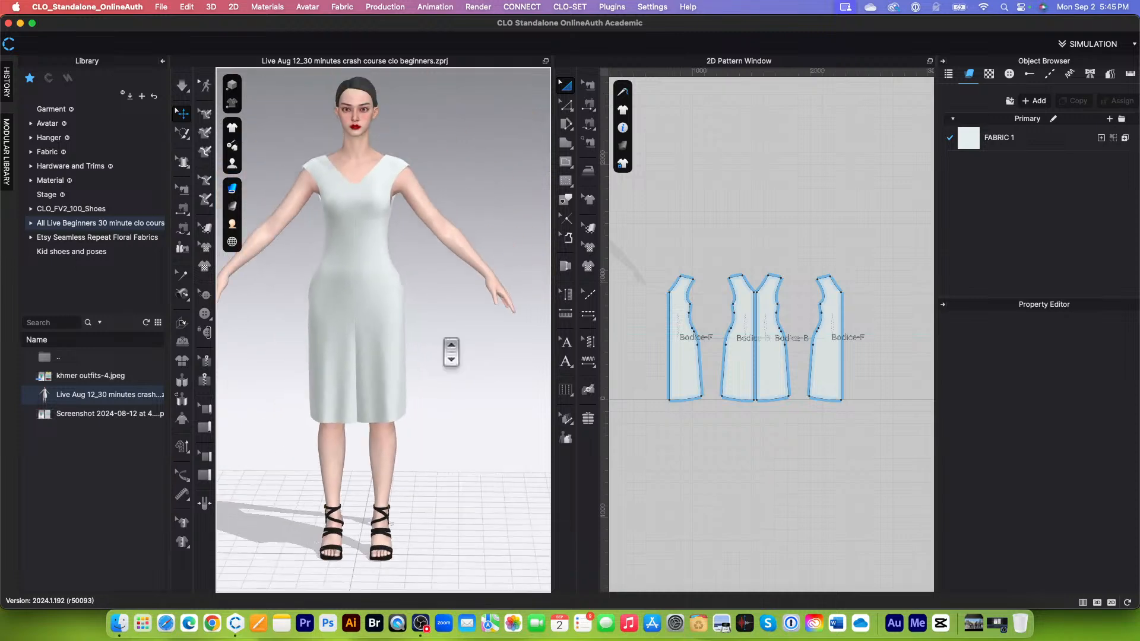
middle_click_drag(451, 351, 432, 346)
scroll(409, 179, "up", 2)
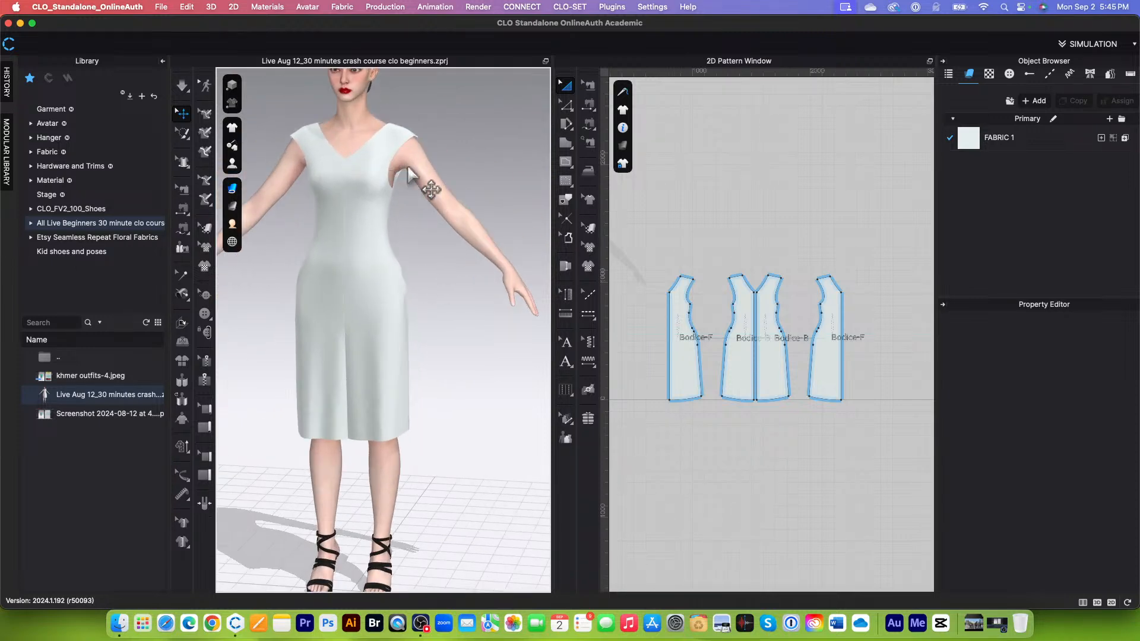
scroll(404, 184, "up", 2)
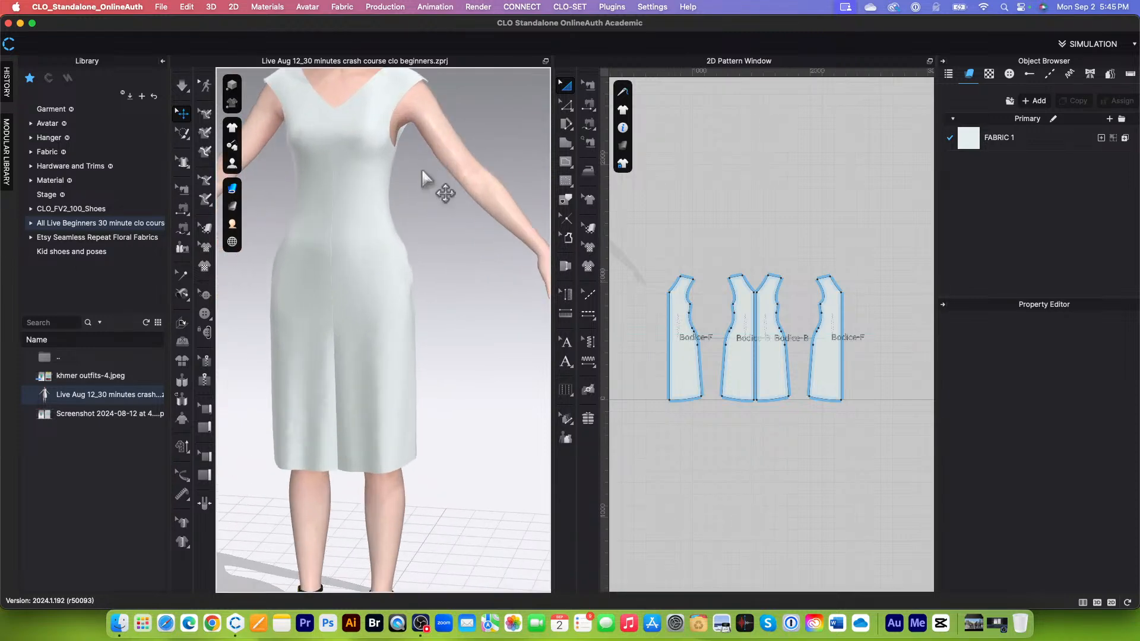
scroll(416, 202, "down", 3)
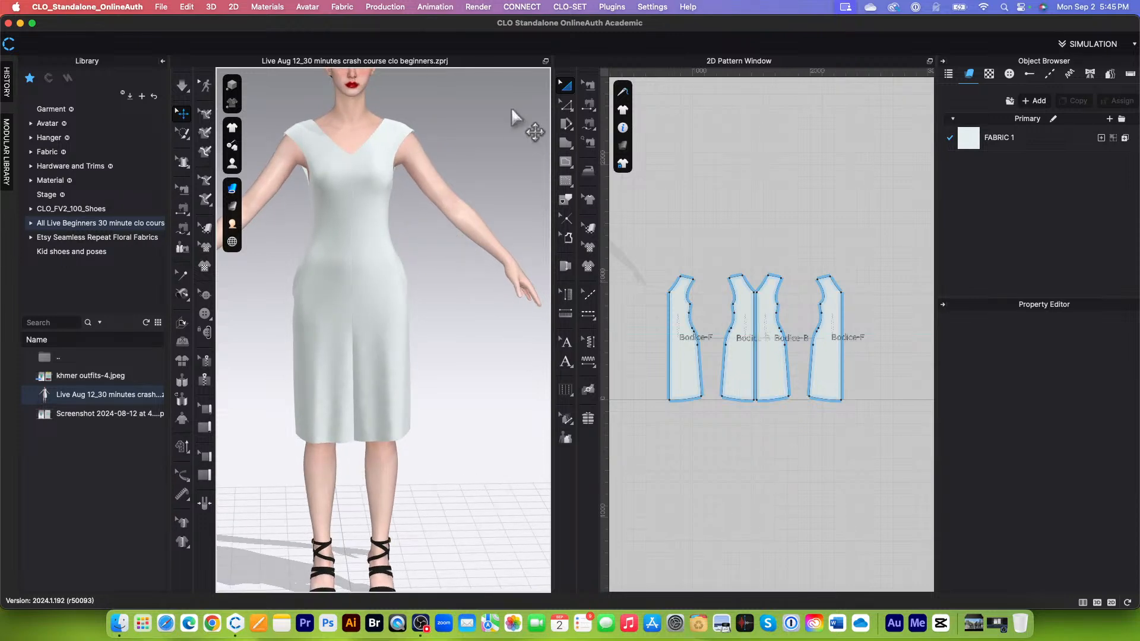
Step: Turn on Elastic for the front and back armhole lines with the Edit Pattern tool and set the ratio to 100
left_click(569, 107)
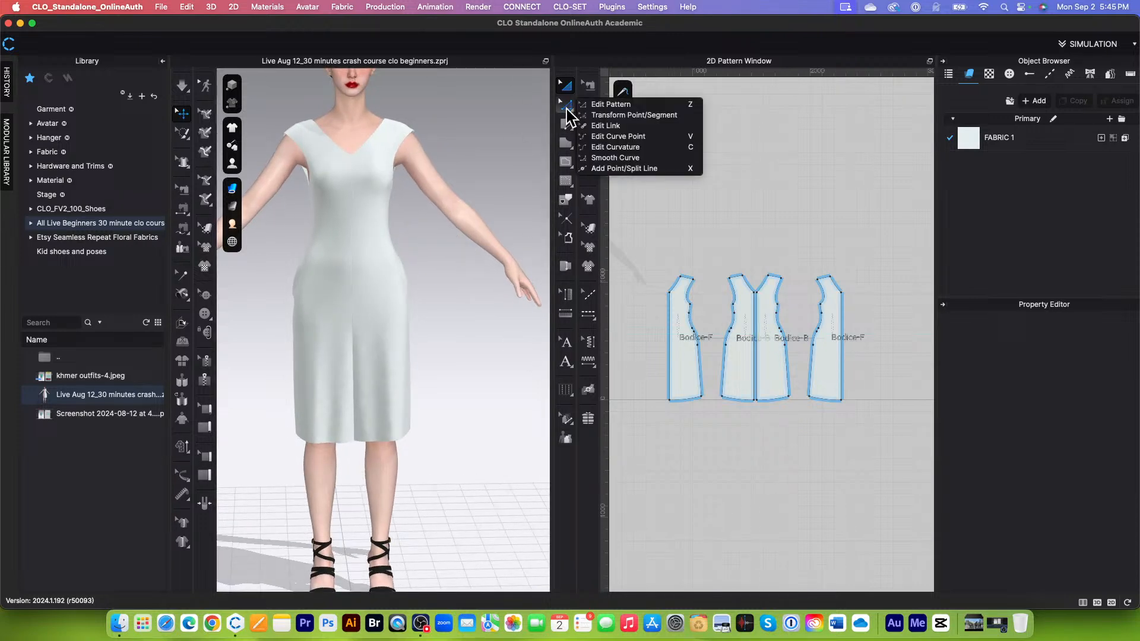
left_click(642, 114)
scroll(704, 350, "up", 2)
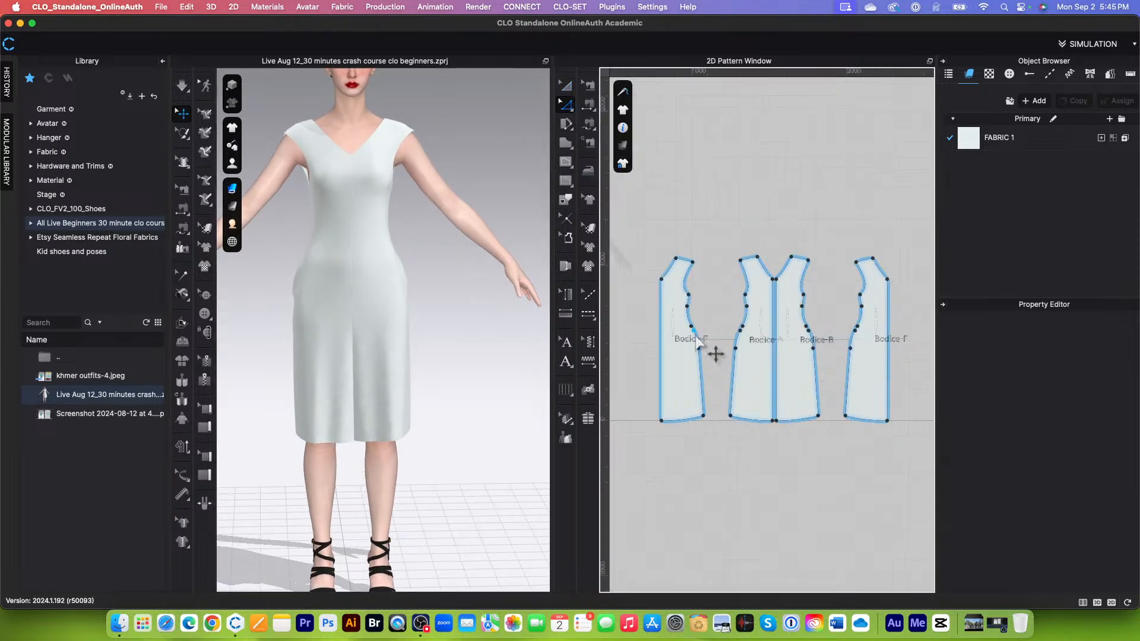
left_click(686, 278)
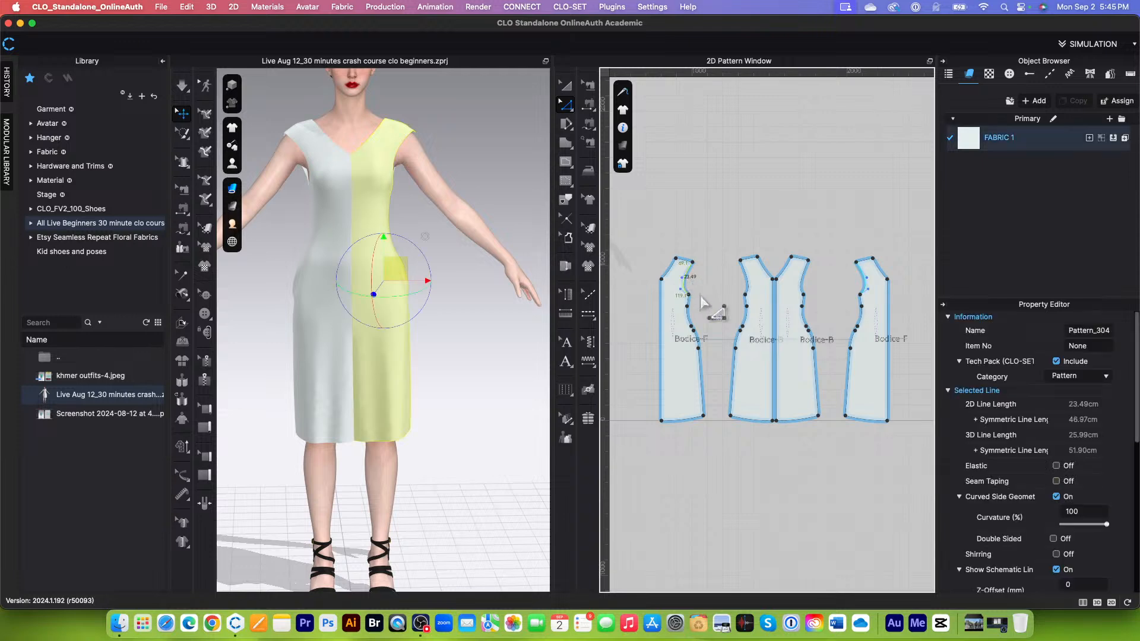
left_click(748, 286, "shift")
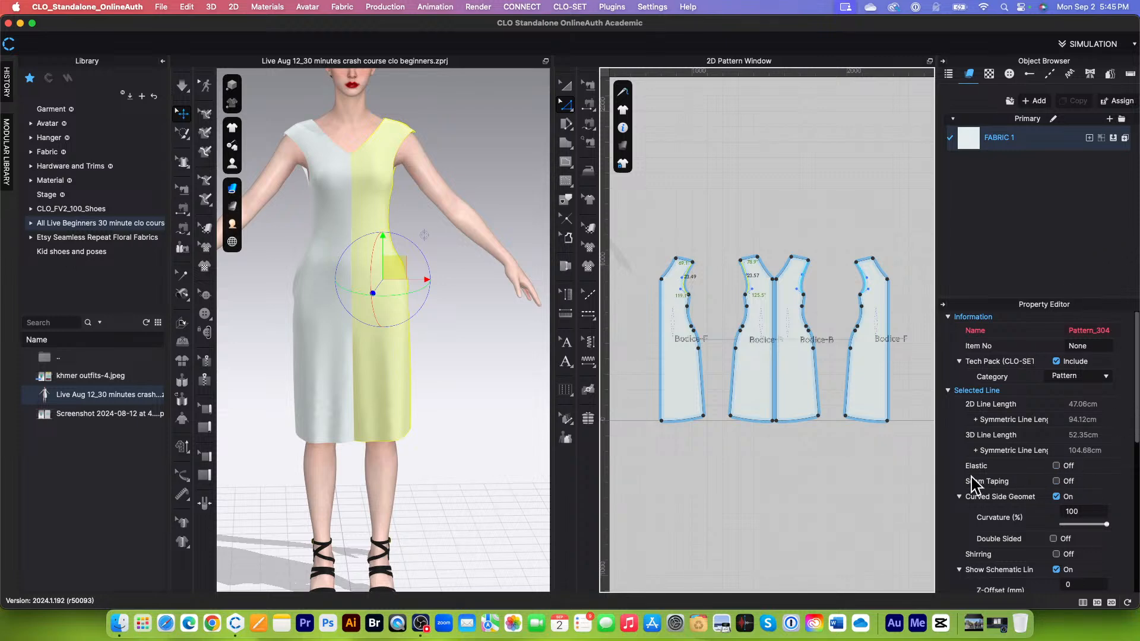
left_click(1057, 467)
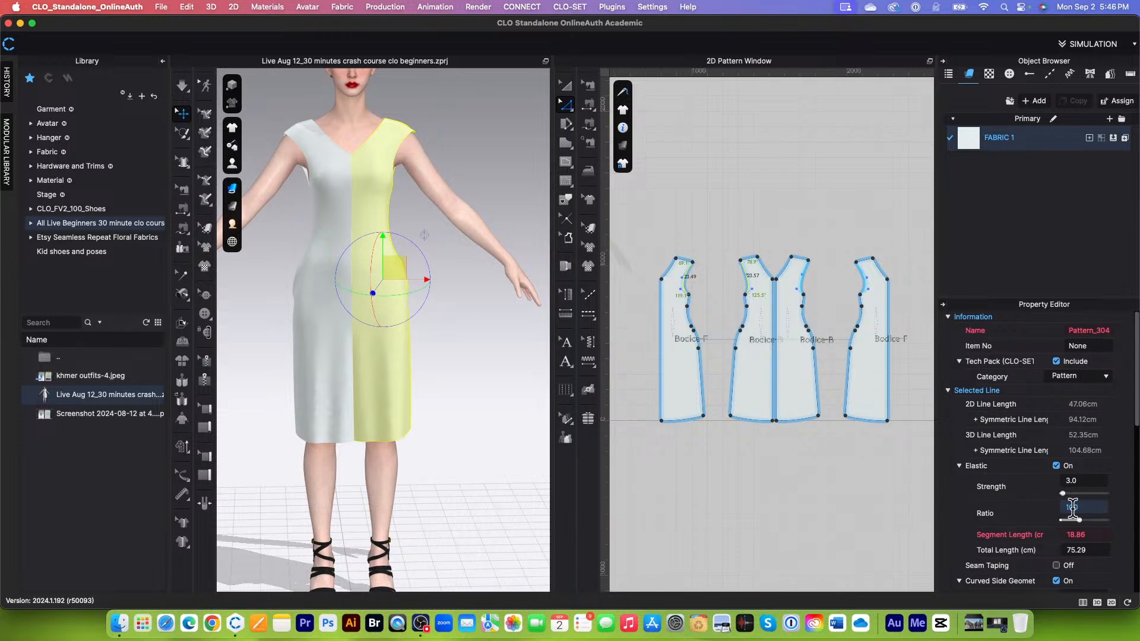
key("Return")
Step: Simulate the dress with the elasticated armholes and deselect the pattern lines
right_click_drag(464, 245, 499, 204)
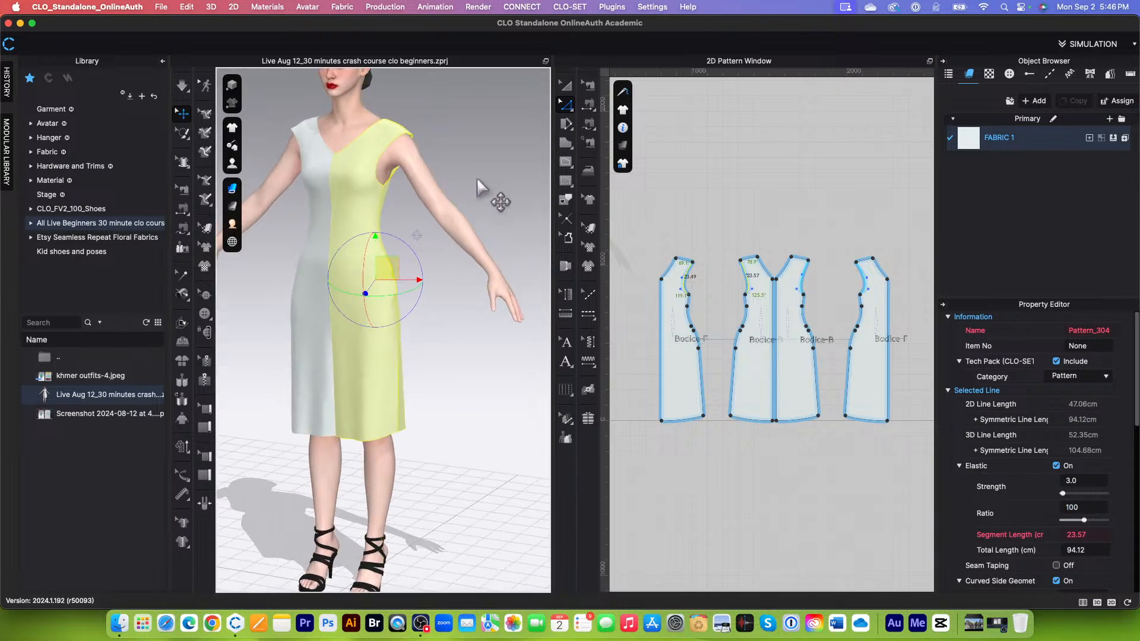
left_click(181, 88)
left_click(182, 88)
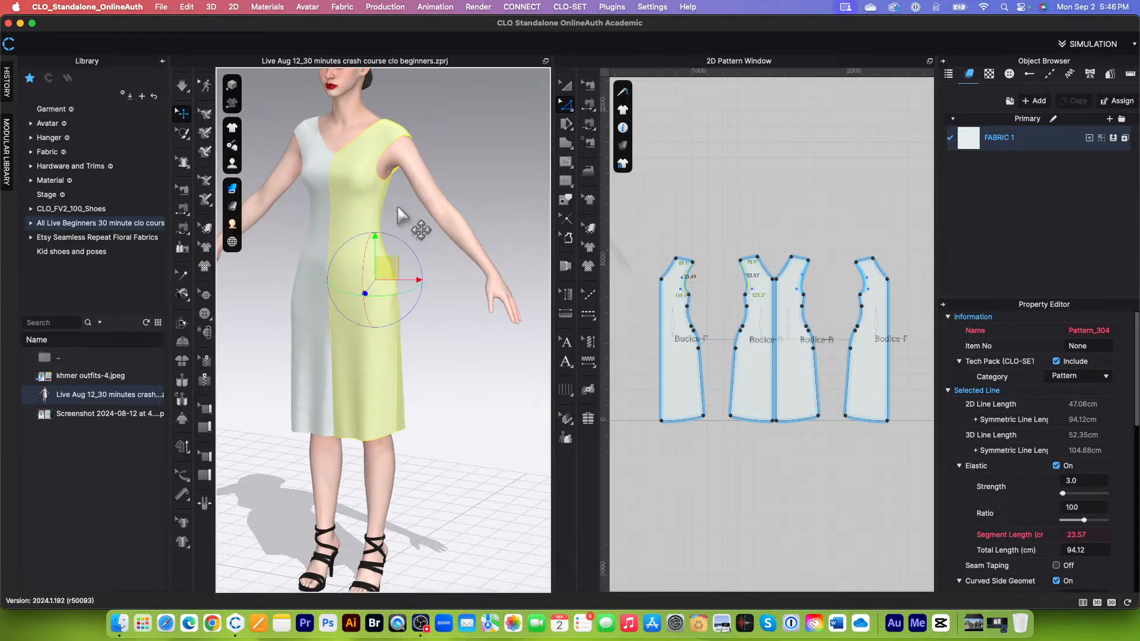
left_click(497, 166)
Step: Examine how the armholes, waist and skirt of the simulated dress sit on the avatar
right_click_drag(498, 166, 386, 214)
scroll(349, 198, "up", 5)
scroll(371, 187, "down", 5)
scroll(393, 217, "up", 5)
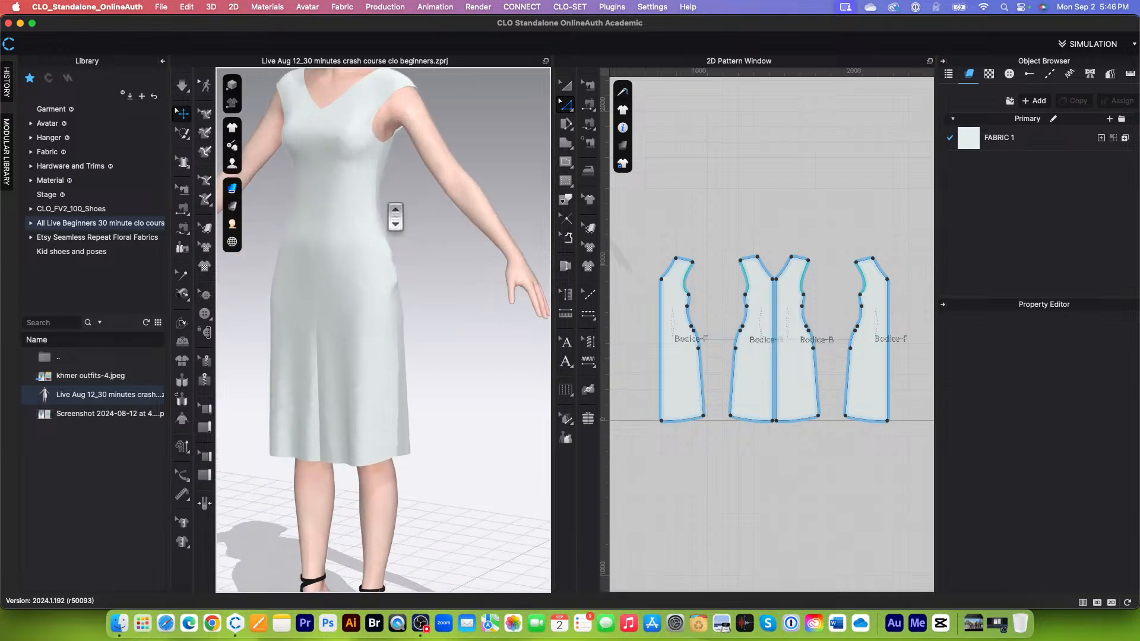
scroll(416, 226, "down", 5)
scroll(427, 229, "up", 5)
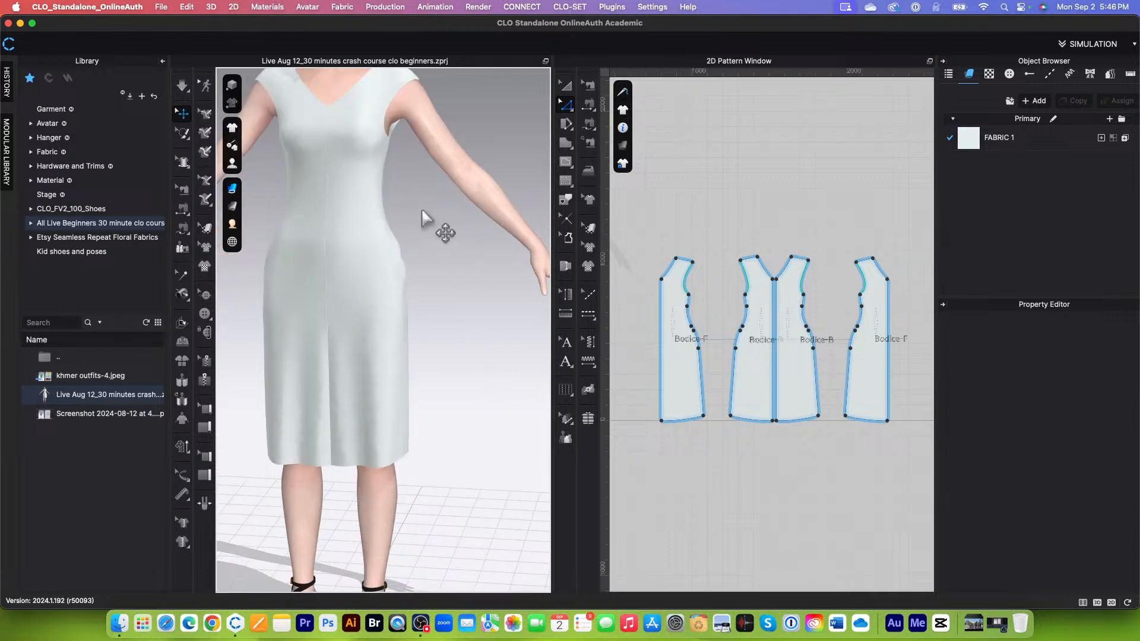
scroll(426, 297, "down", 3)
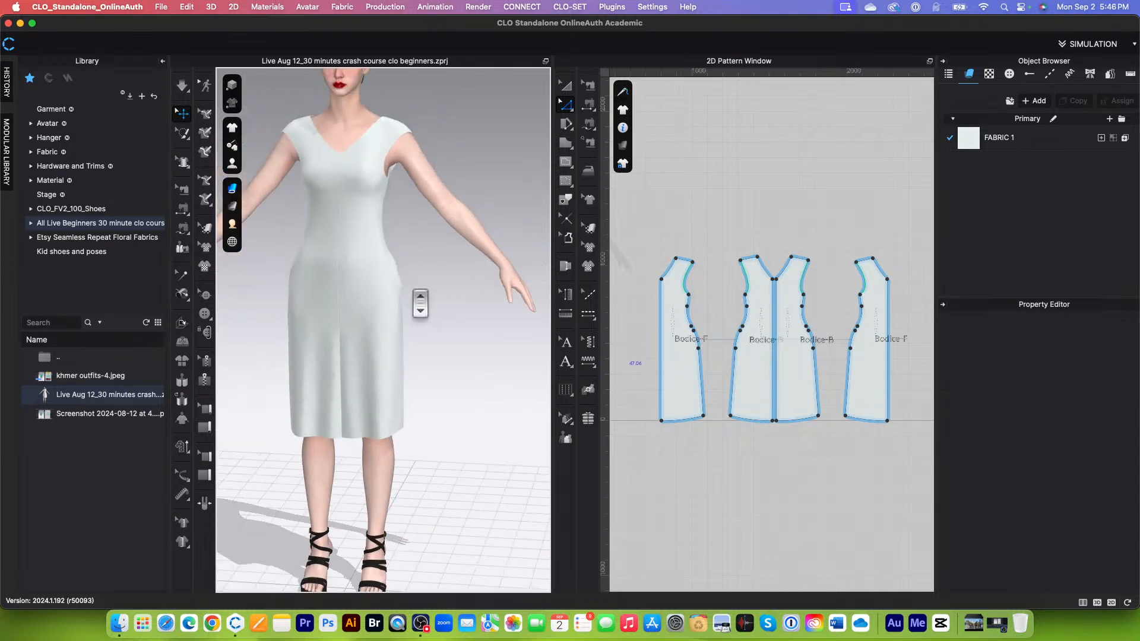
scroll(452, 368, "down", 2)
scroll(711, 272, "down", 2)
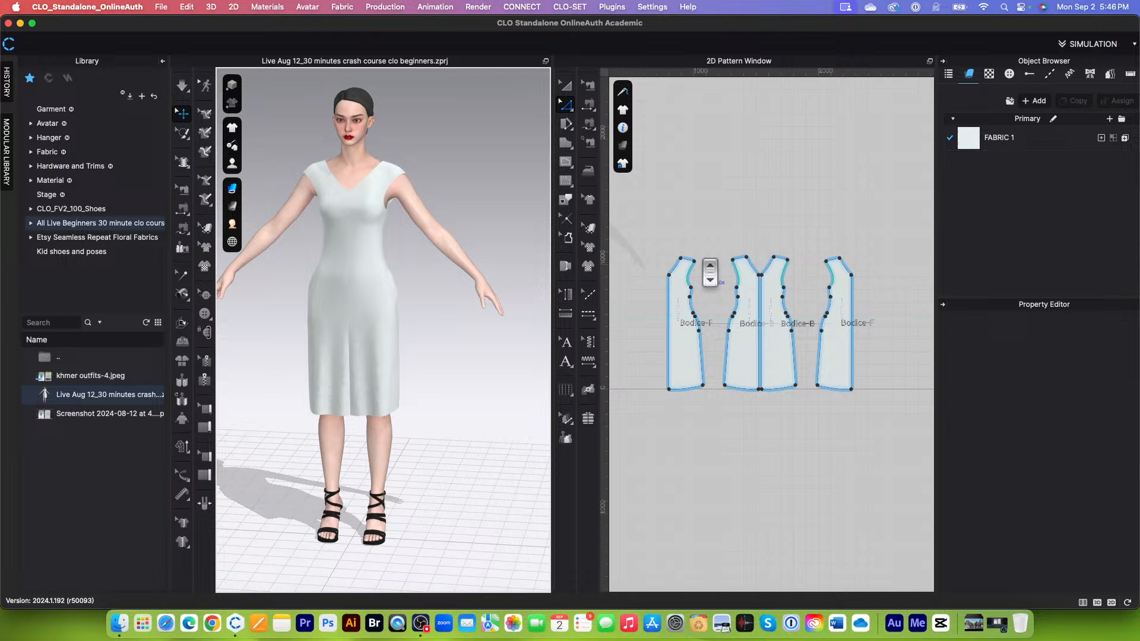
Step: Strengthen all four bodice pattern pieces and simulate the dress to smooth its shape
left_click(565, 84)
scroll(700, 359, "down", 2)
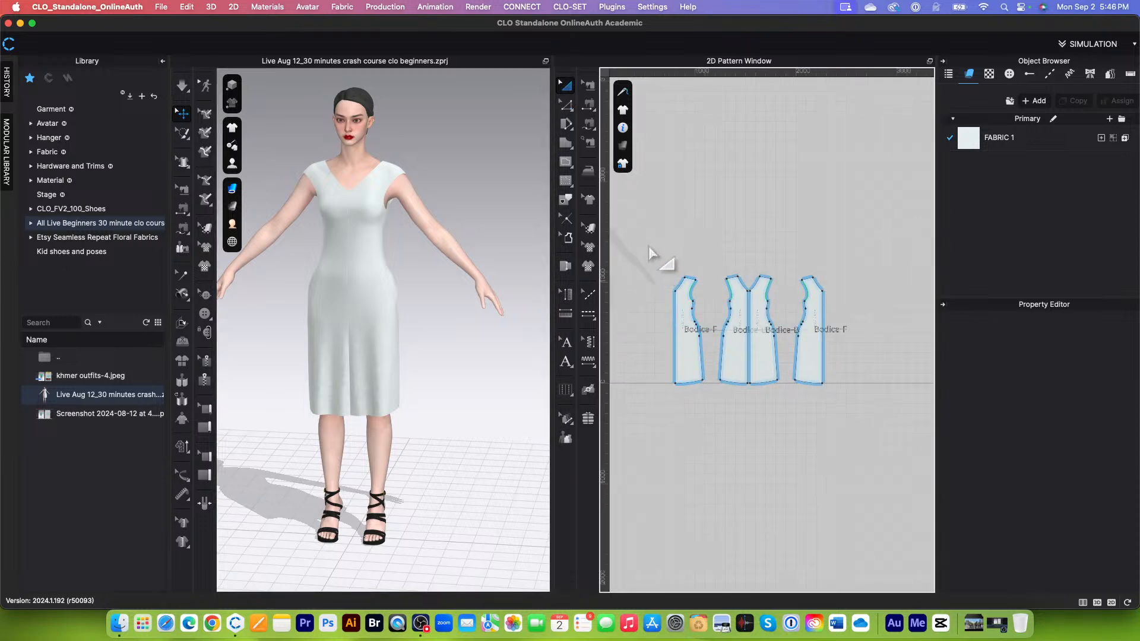
left_click_drag(648, 246, 928, 396)
right_click(818, 359)
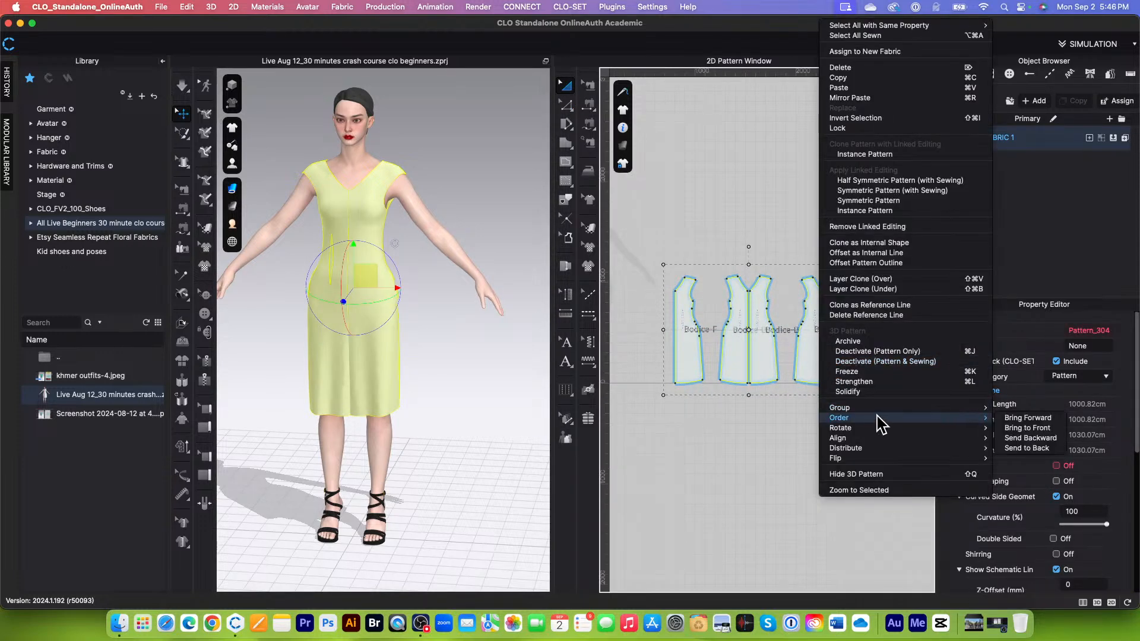
left_click(869, 383)
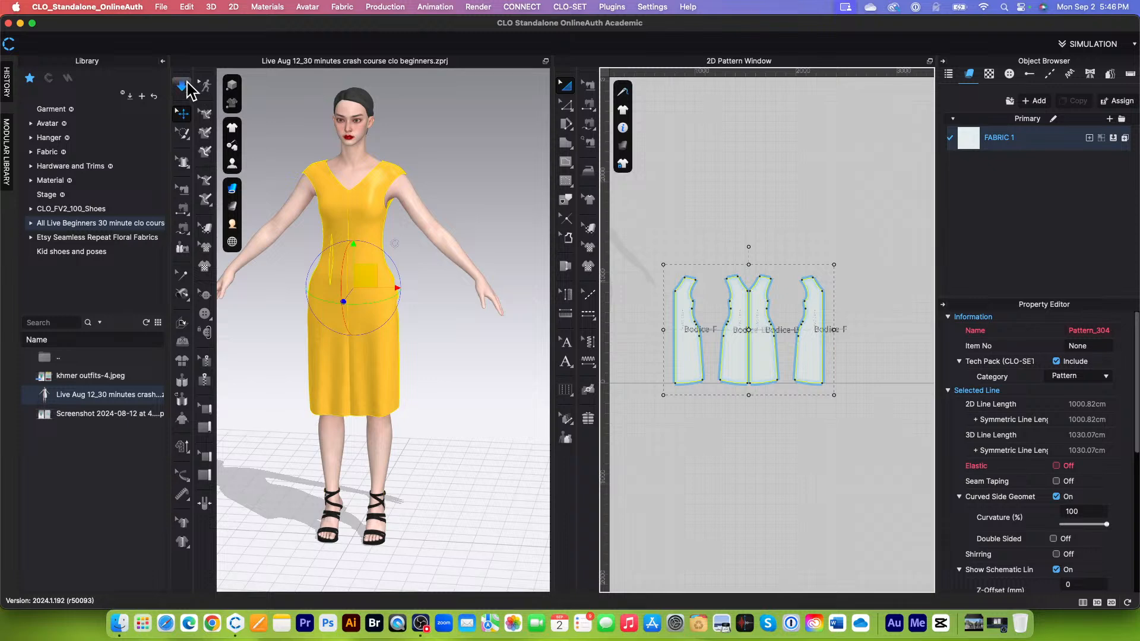
left_click(188, 83)
left_click(183, 82)
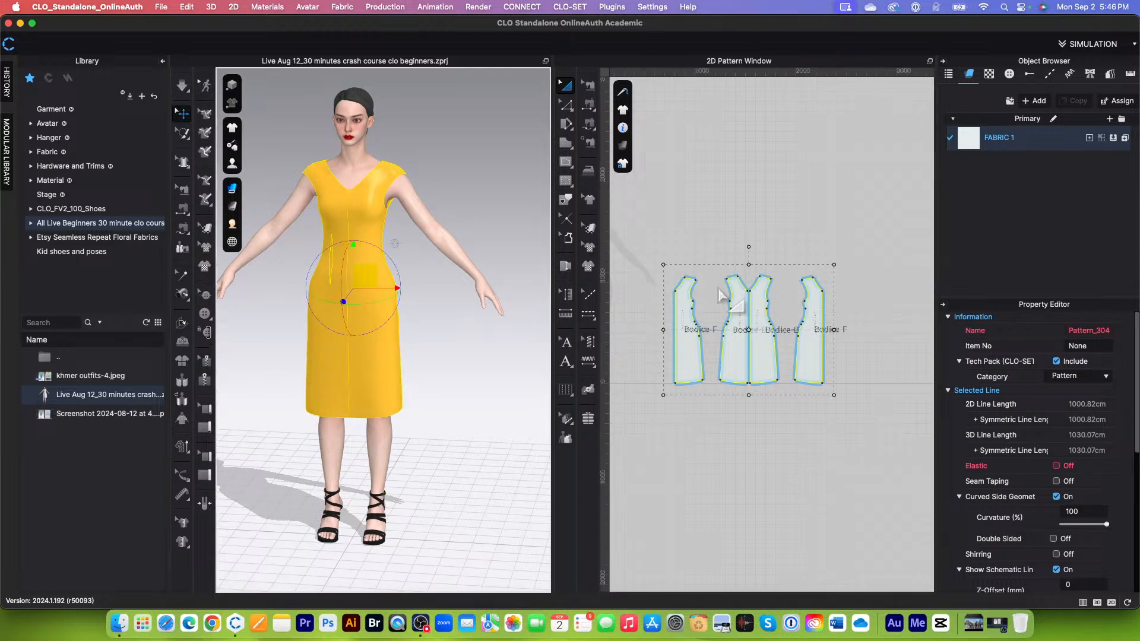
Step: Unstrengthen the four bodice pattern pieces, deselect them and view the dress from the front
right_click(770, 359)
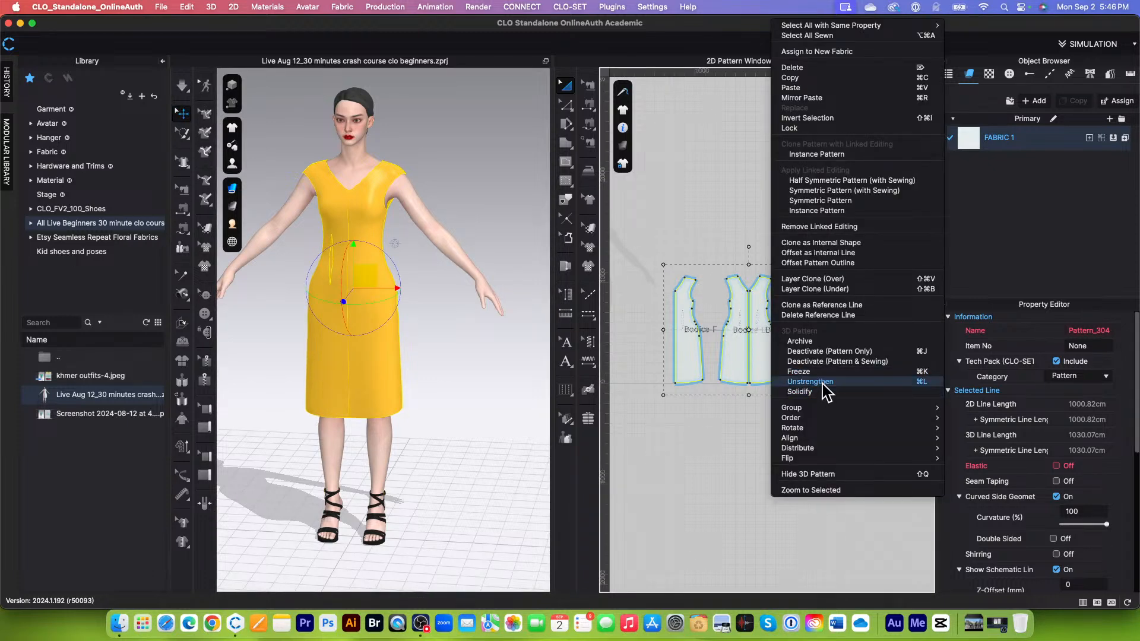
left_click(825, 392)
left_click(689, 484)
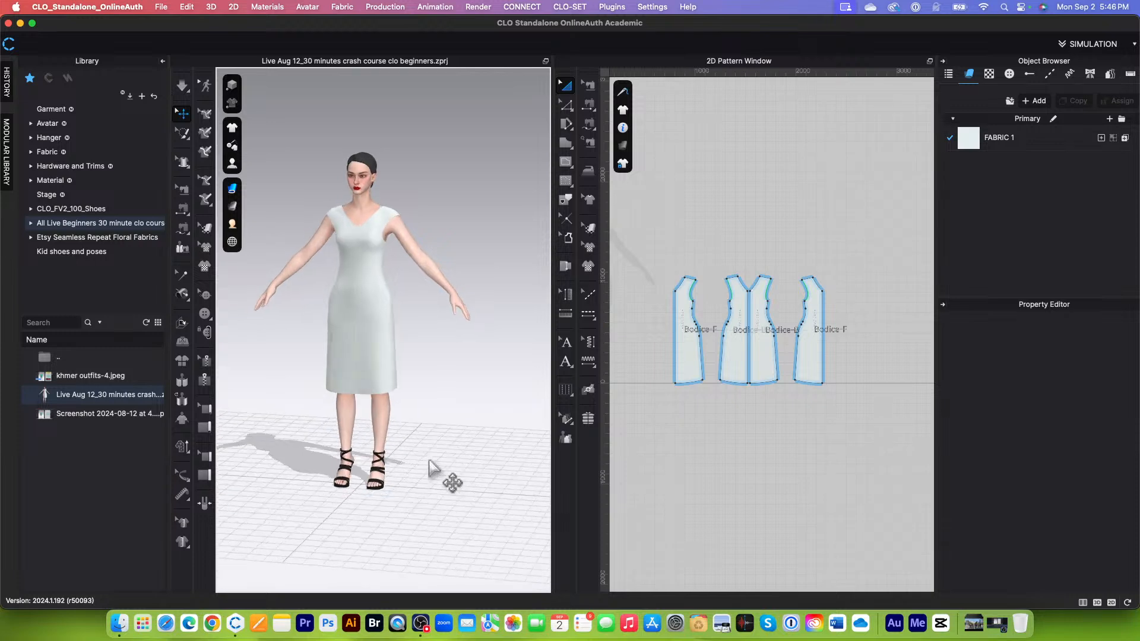
scroll(445, 458, "up", 5)
right_click_drag(501, 450, 356, 442)
scroll(416, 451, "down", 5)
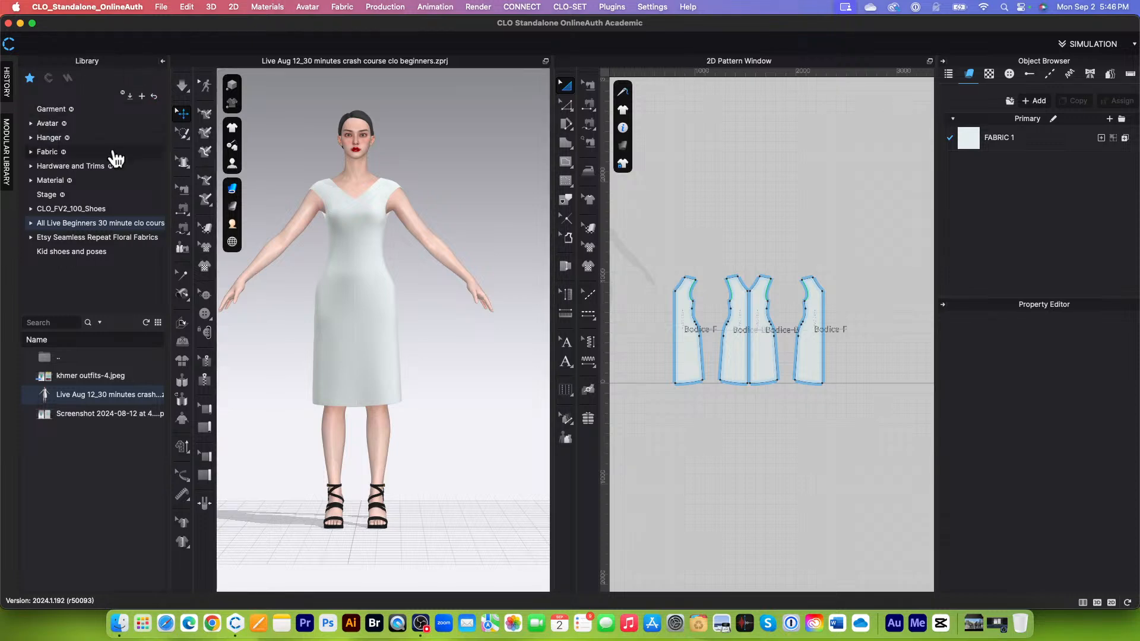
Step: Open the Fabric library and search it for "lace"
left_click(47, 152)
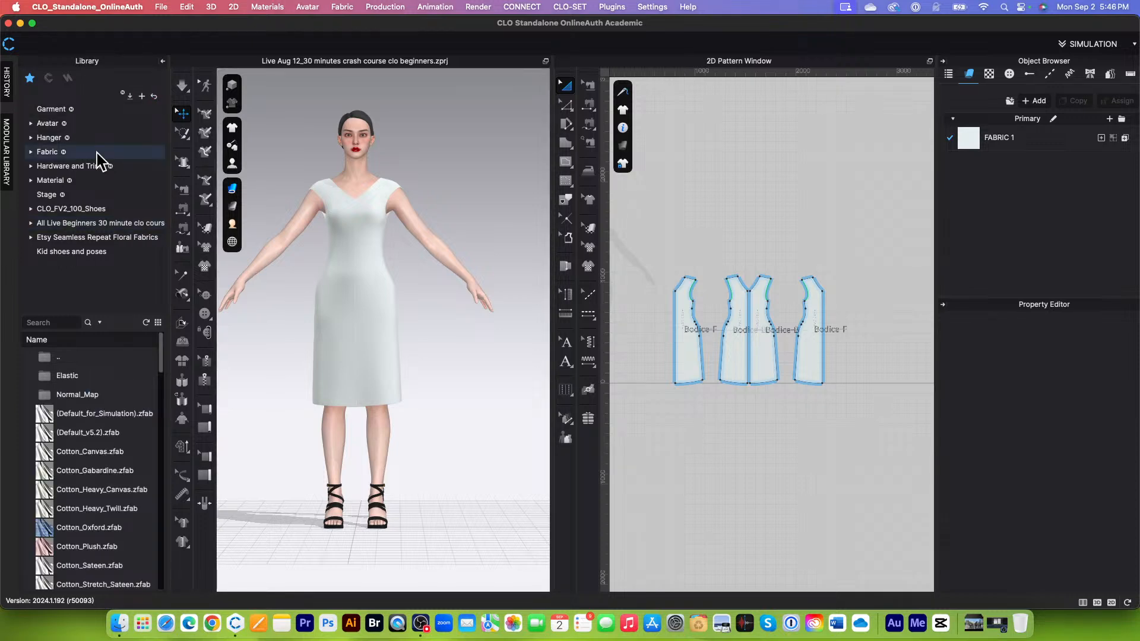
scroll(110, 458, "down", 3)
scroll(113, 461, "up", 3)
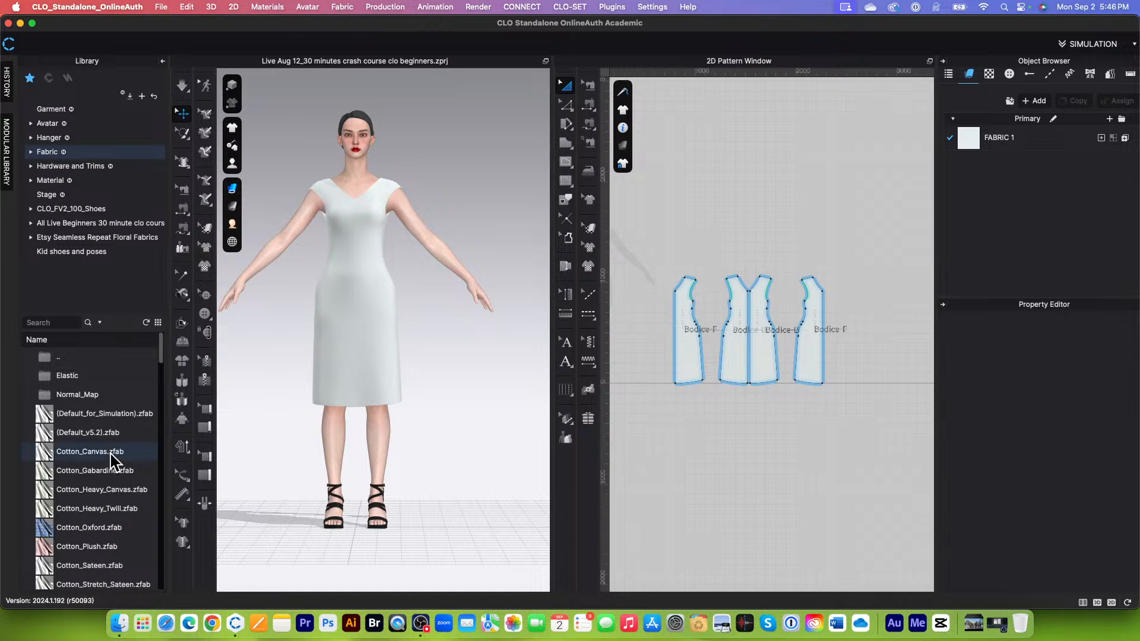
scroll(110, 463, "down", 15)
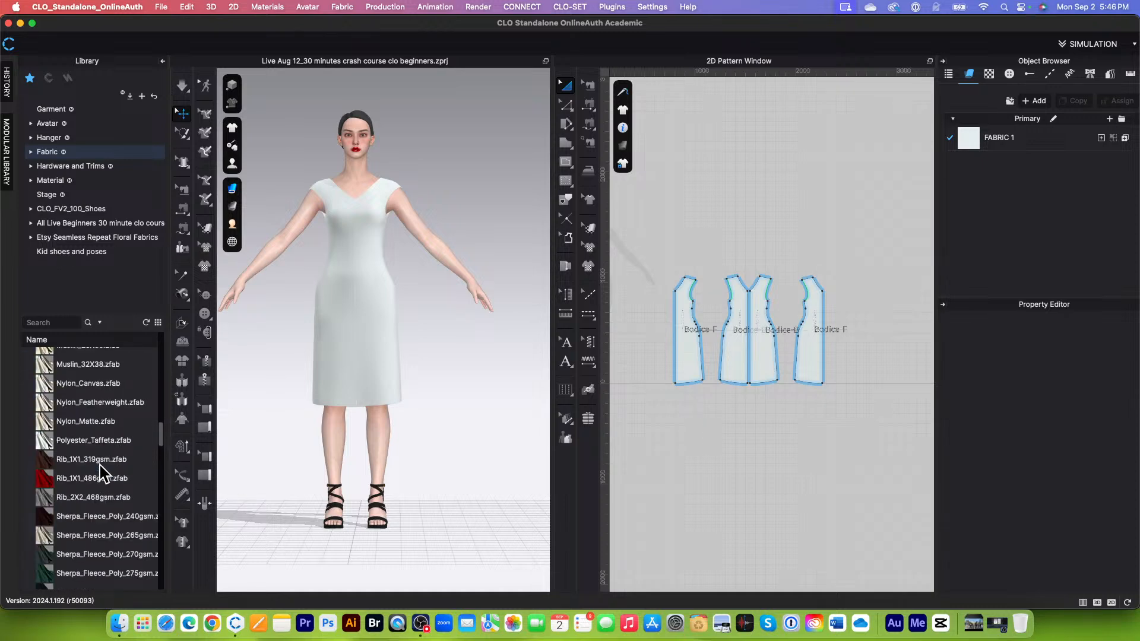
scroll(98, 472, "down", 3)
scroll(101, 472, "up", 5)
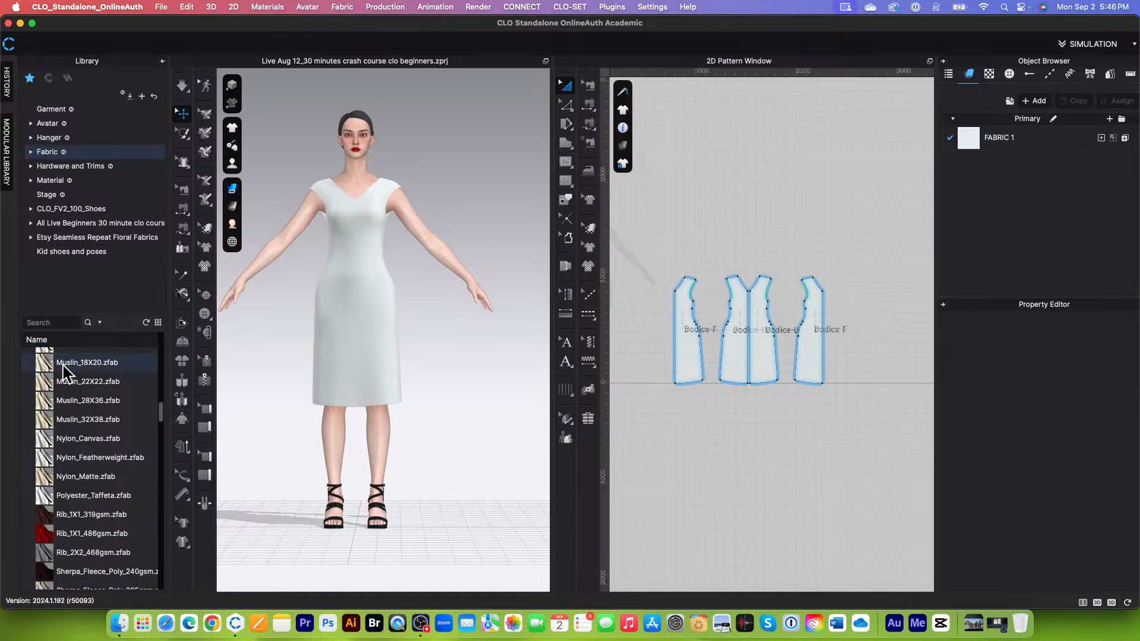
left_click(70, 321)
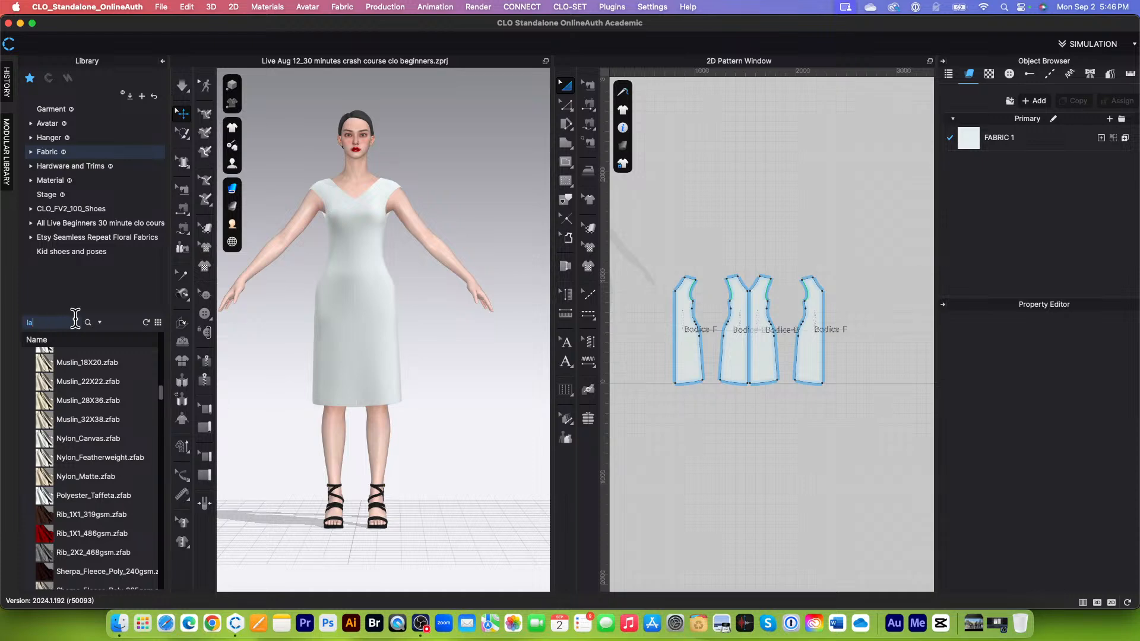
key("Return")
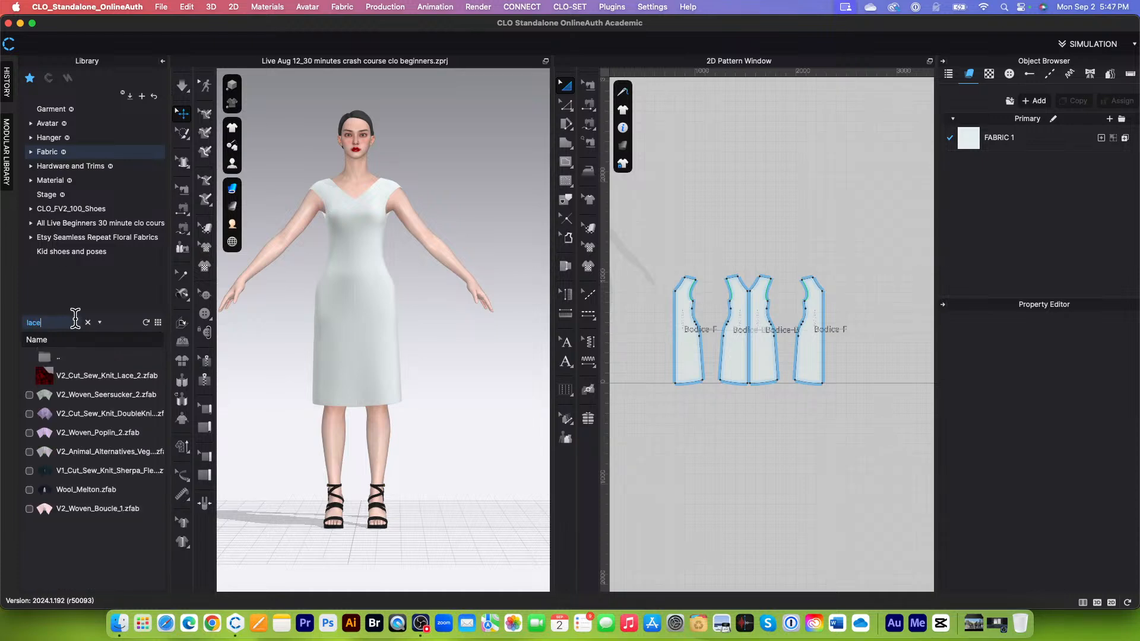
Step: Browse the fabric search results and their previews for a suitable dress material
scroll(131, 445, "down", 10)
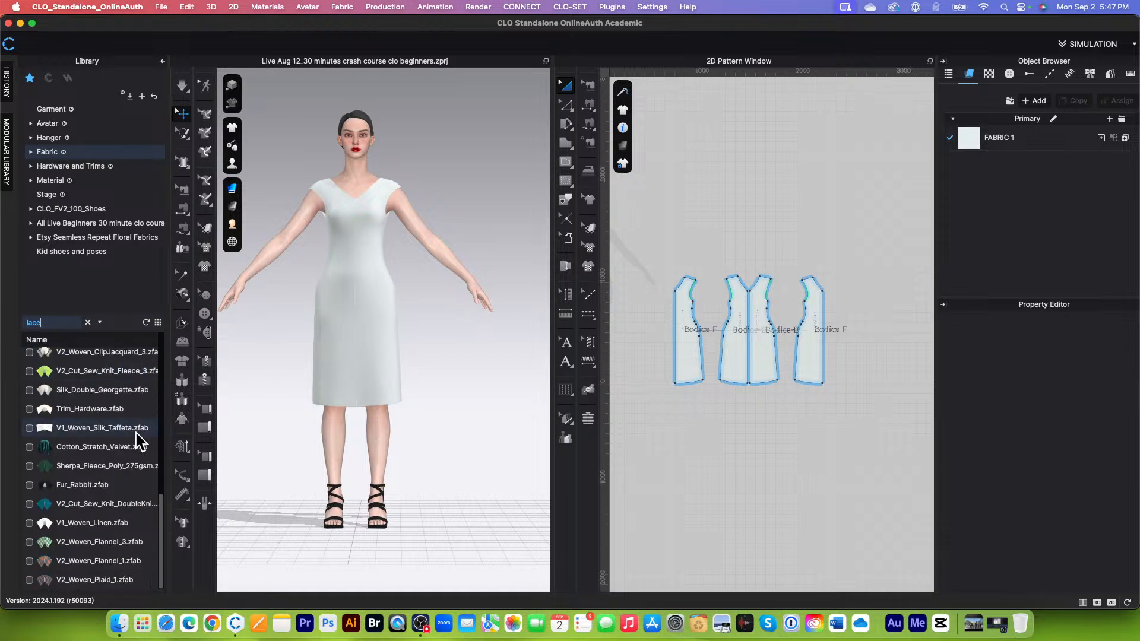
scroll(137, 464, "down", 10)
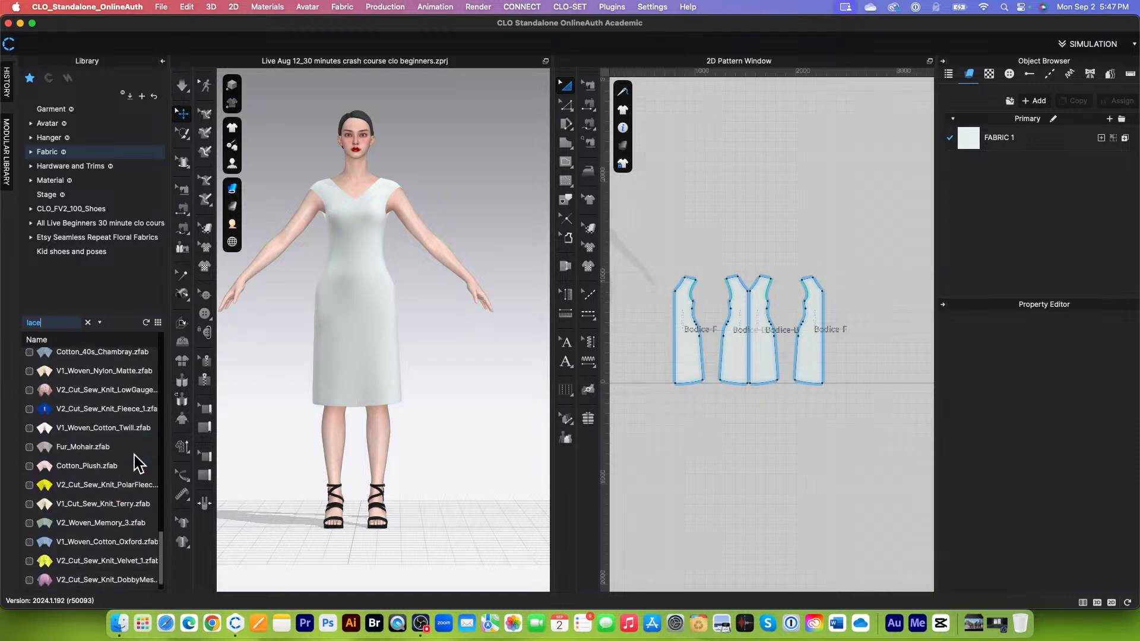
scroll(133, 451, "up", 10)
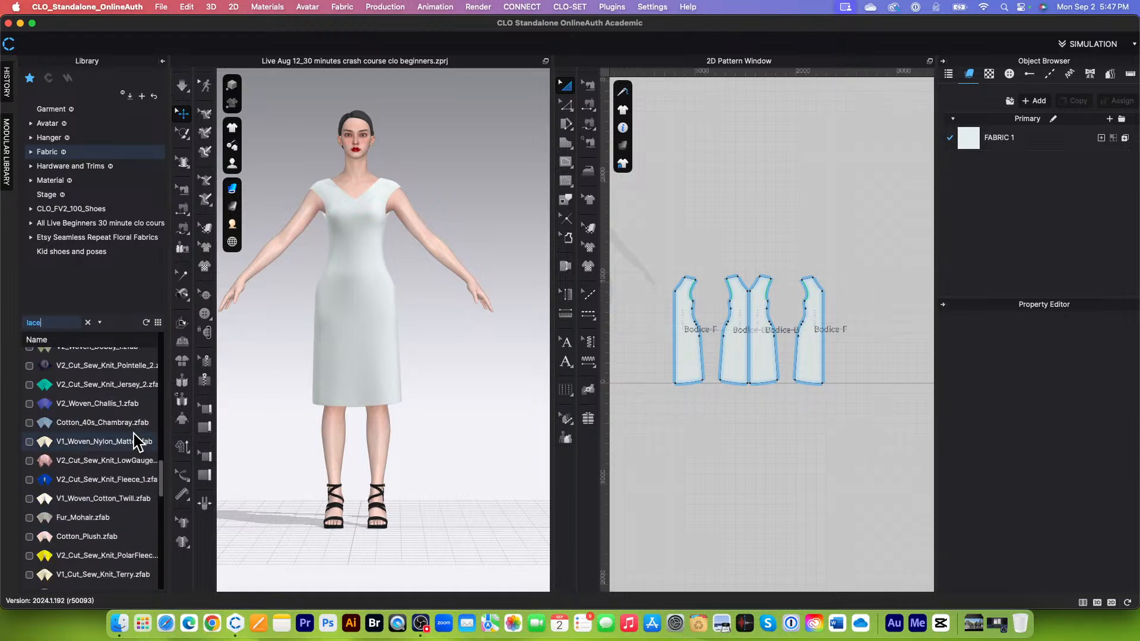
mouse_move(52, 368)
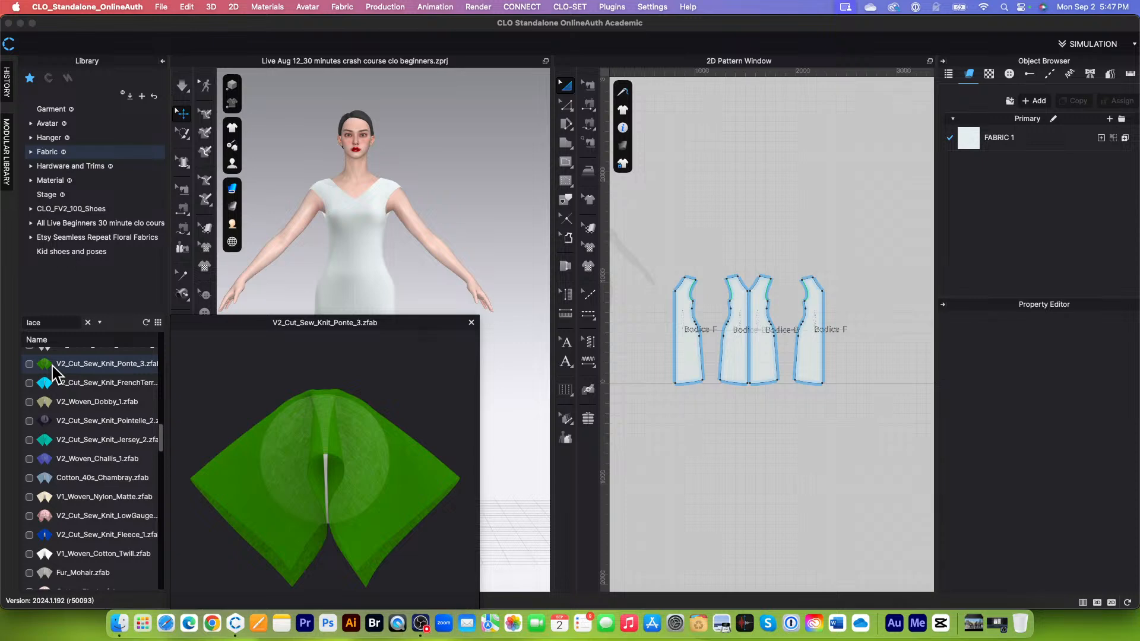
mouse_move(67, 426)
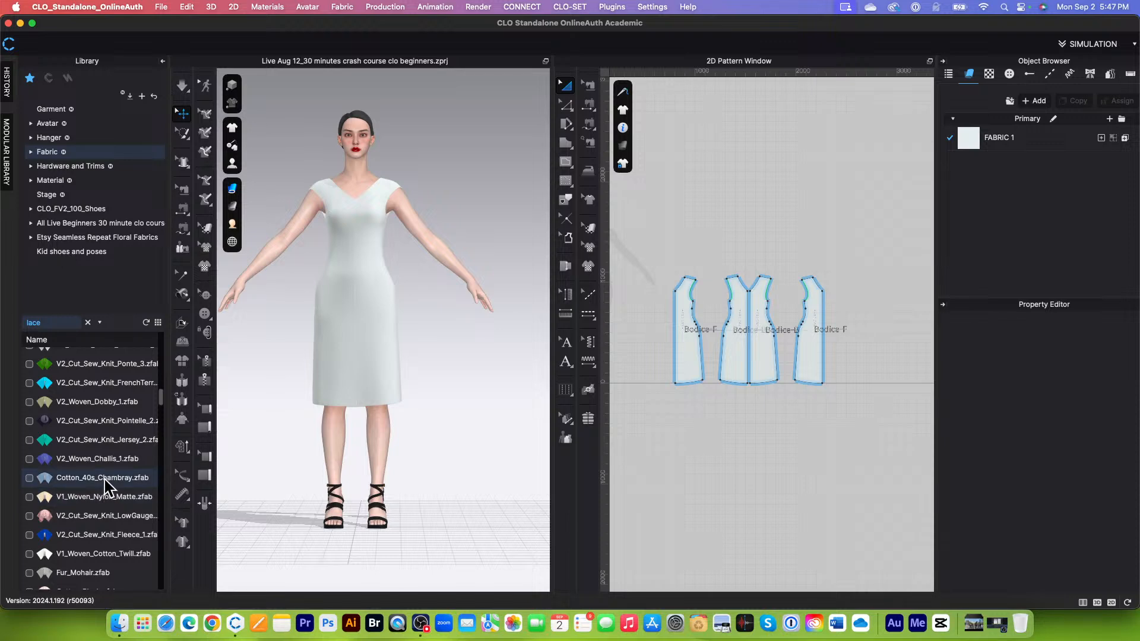
mouse_move(108, 522)
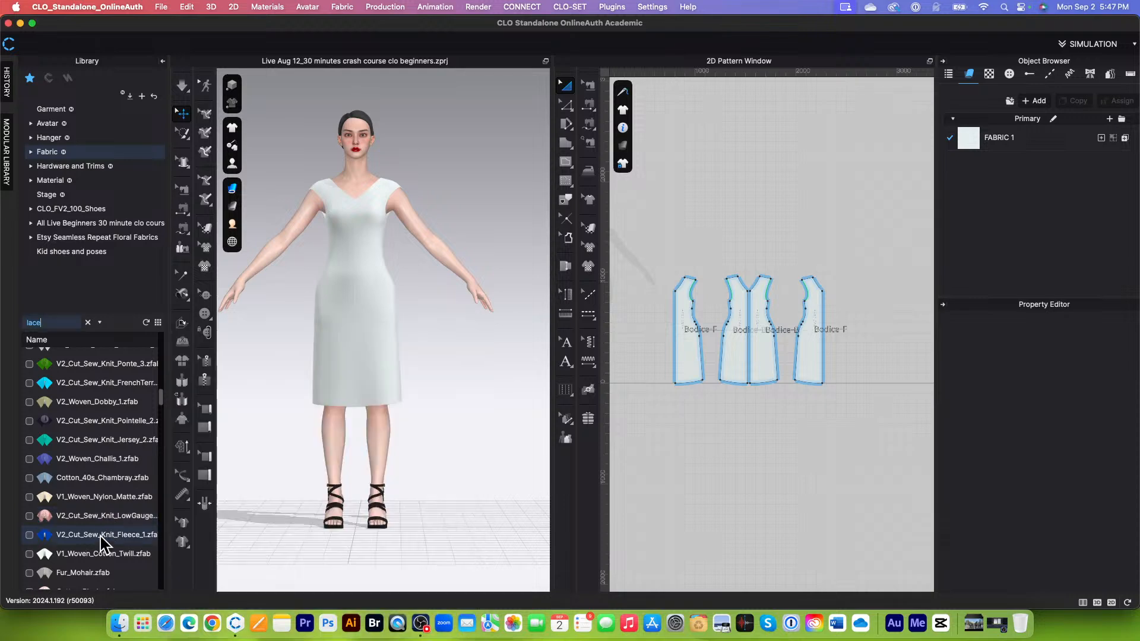
scroll(109, 549, "down", 10)
scroll(109, 561, "down", 10)
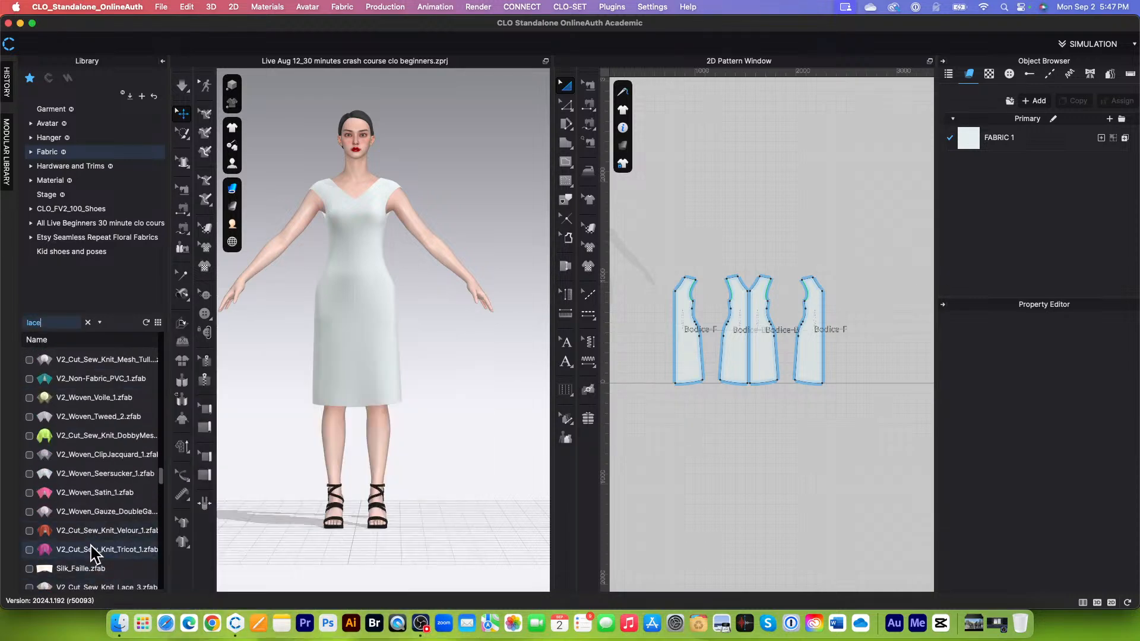
scroll(95, 549, "down", 10)
scroll(95, 553, "down", 5)
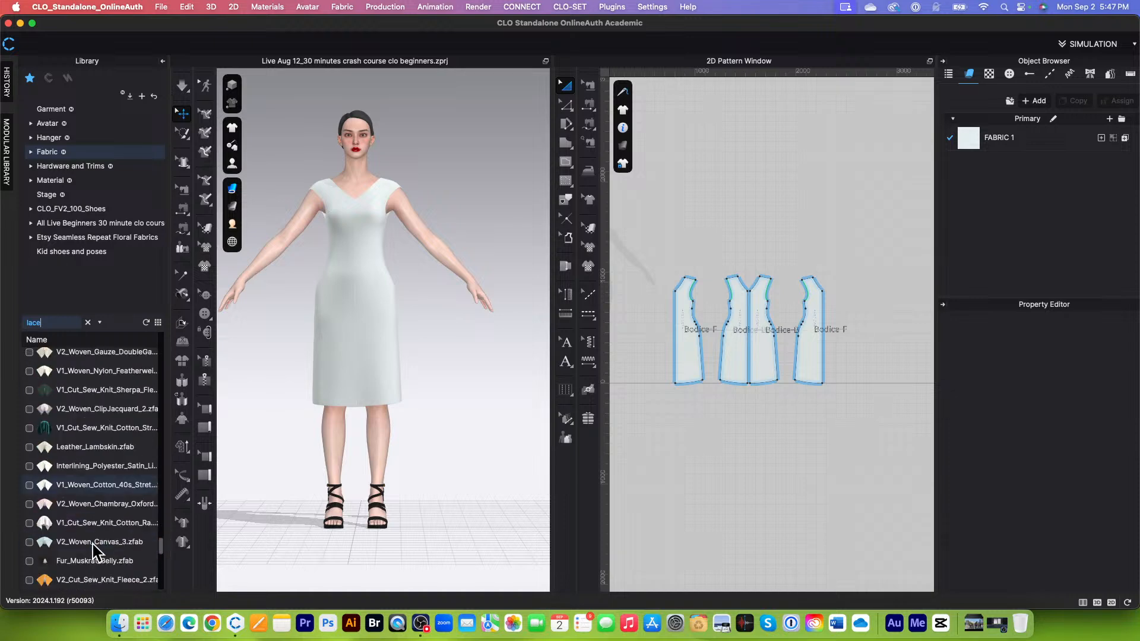
Step: Replace FABRIC 1 with the library fabric V2_Woven_Velvet_Velveteen_2 and simulate the dress briefly in the new material
mouse_move(101, 533)
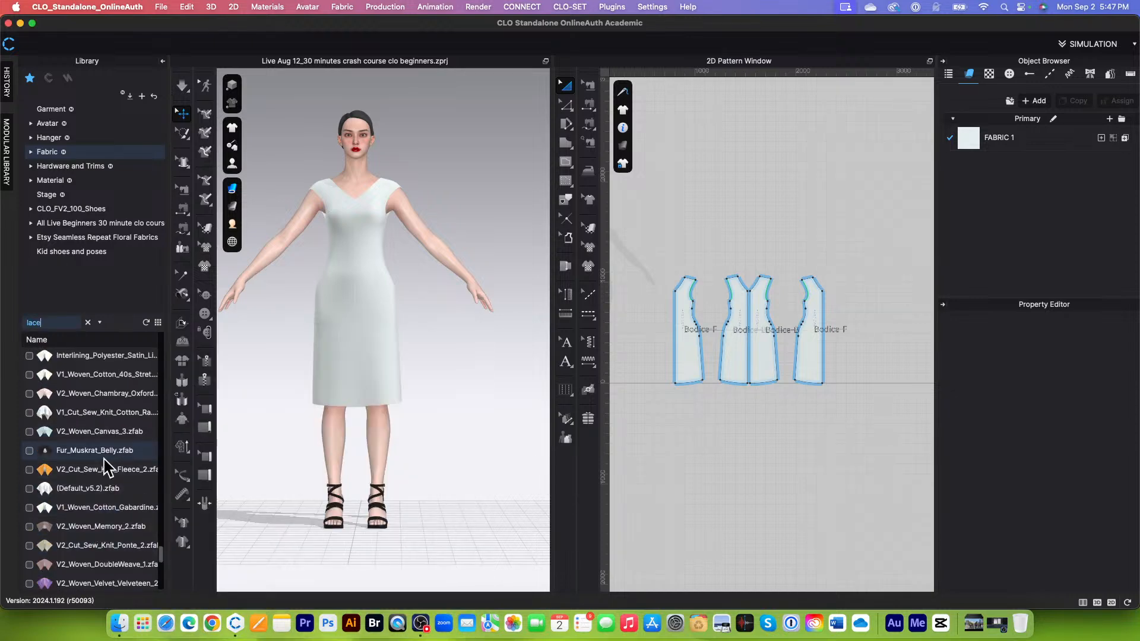
mouse_move(80, 589)
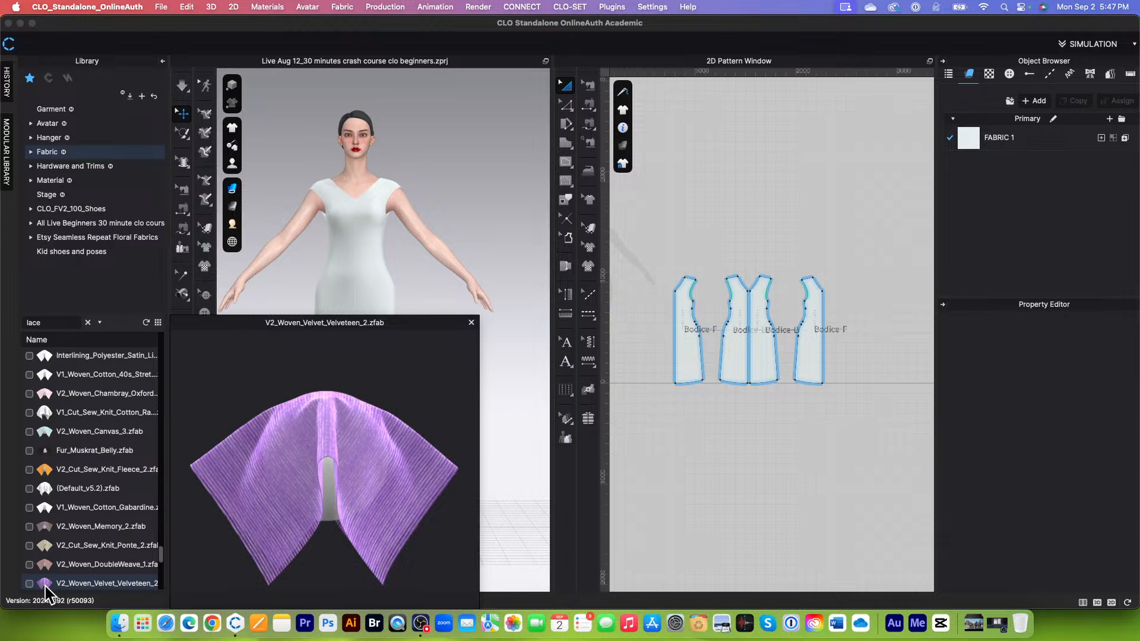
left_click_drag(46, 588, 1036, 144)
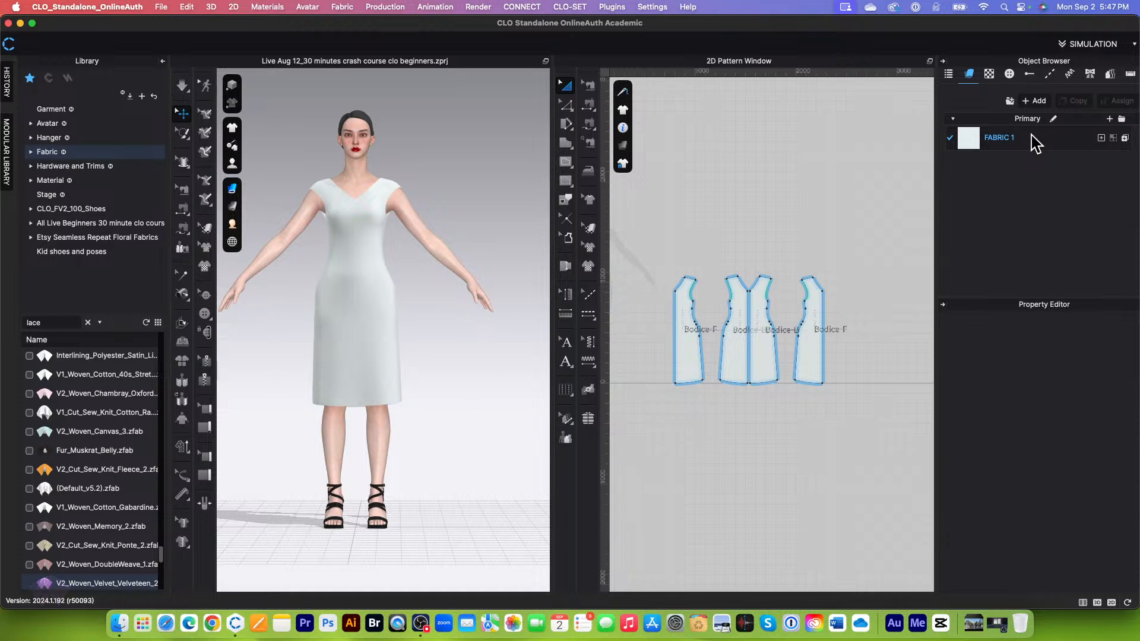
scroll(455, 303, "up", 5)
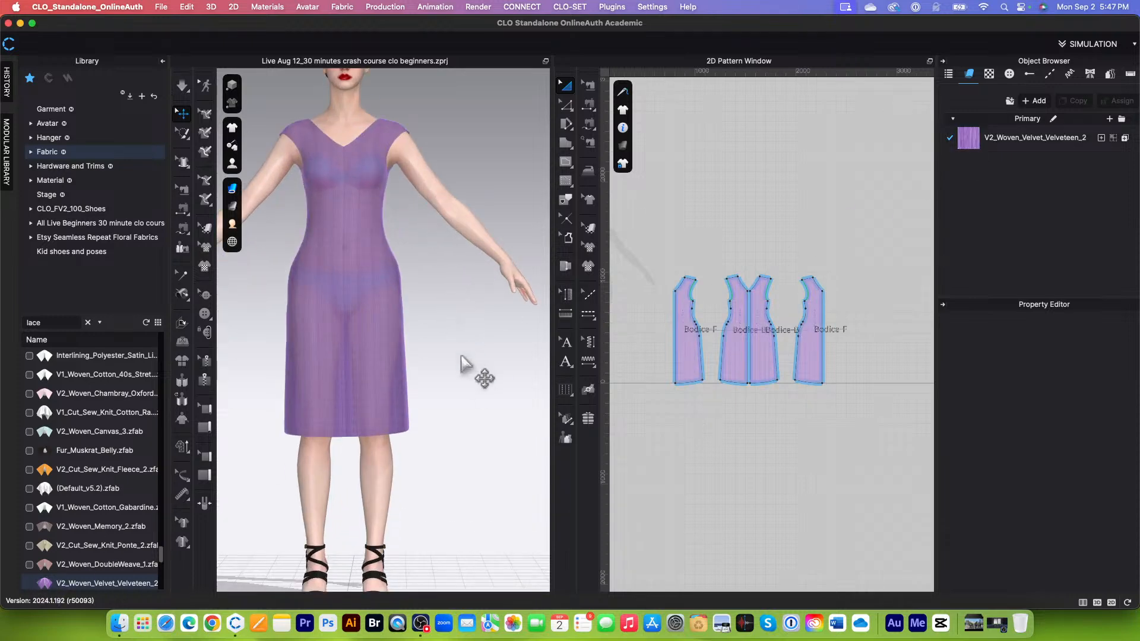
left_click(183, 88)
left_click(184, 91)
Step: Inspect the drape and hip fit of the velveteen dress from the back and front
scroll(430, 437, "down", 2)
right_click_drag(473, 426, 433, 393)
scroll(438, 395, "up", 5)
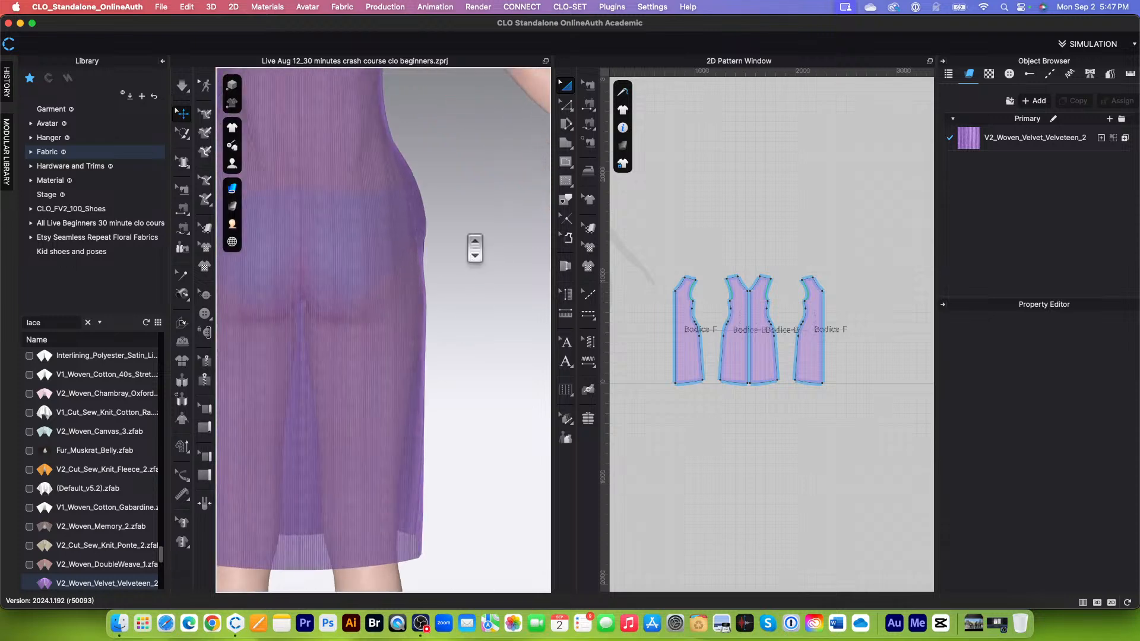
scroll(456, 249, "up", 3)
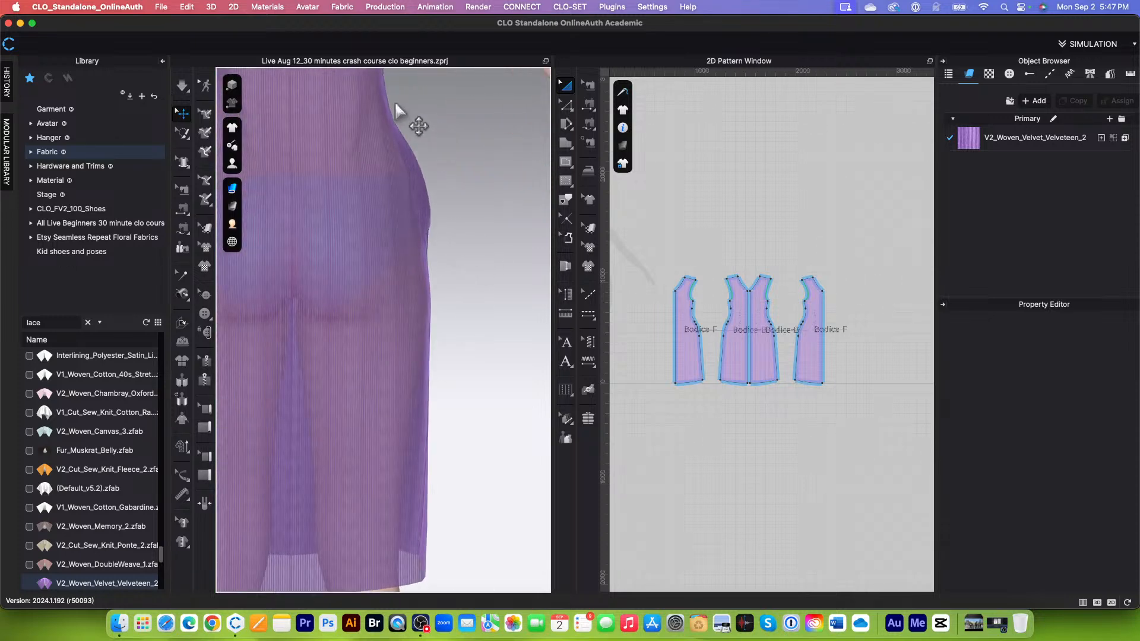
scroll(433, 326, "down", 5)
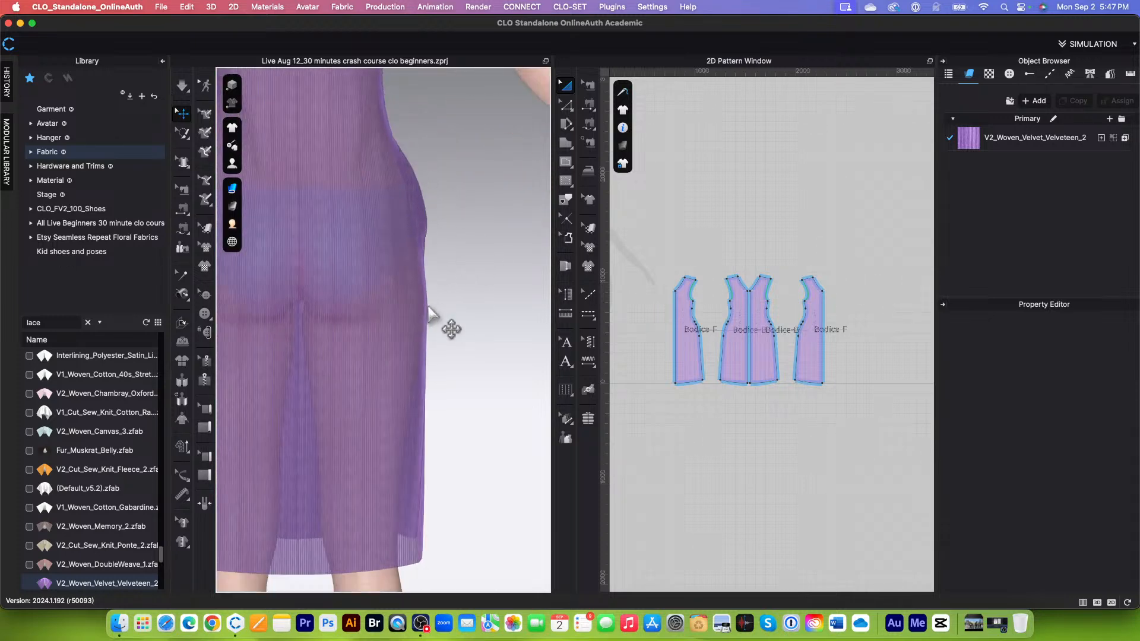
right_click_drag(504, 344, 240, 333)
scroll(377, 339, "down", 3)
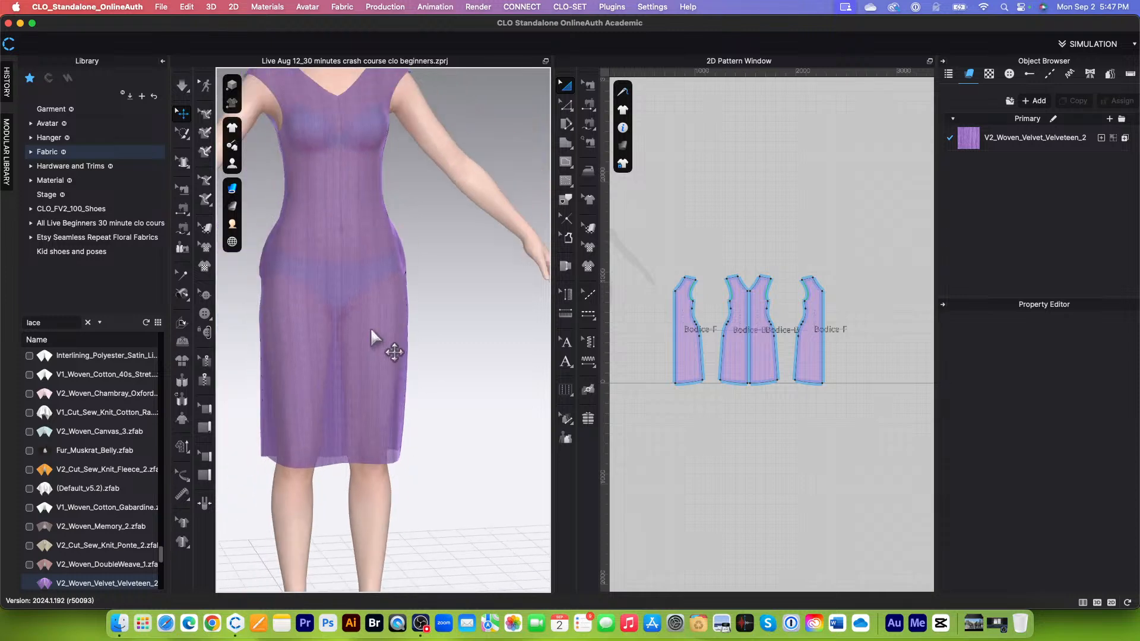
scroll(438, 264, "up", 4)
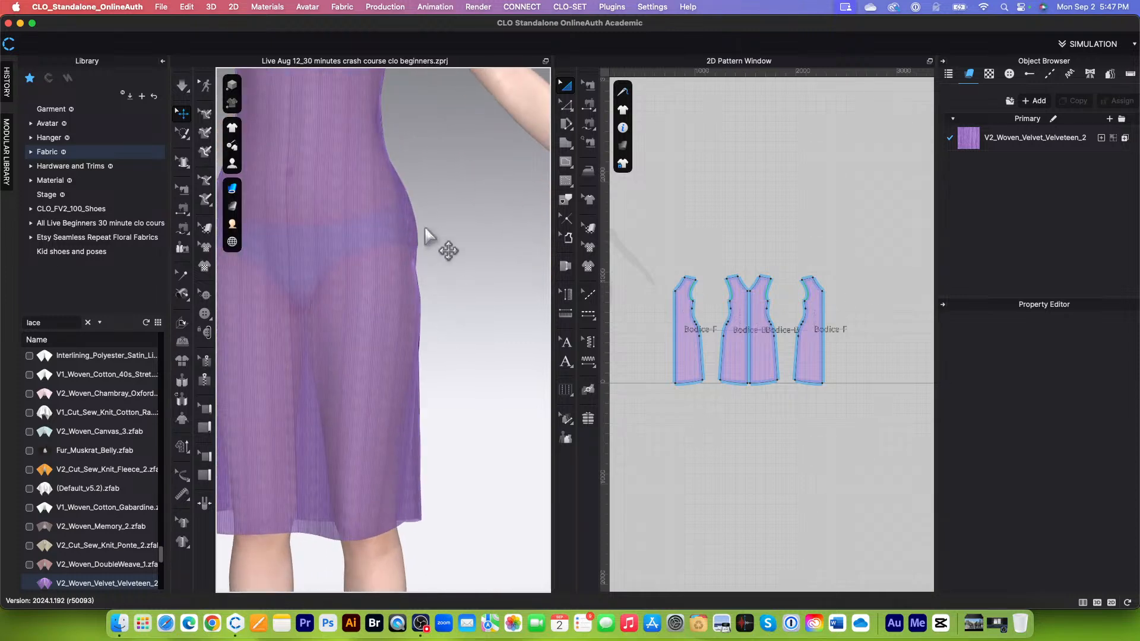
scroll(428, 308, "down", 2)
scroll(428, 309, "down", 4)
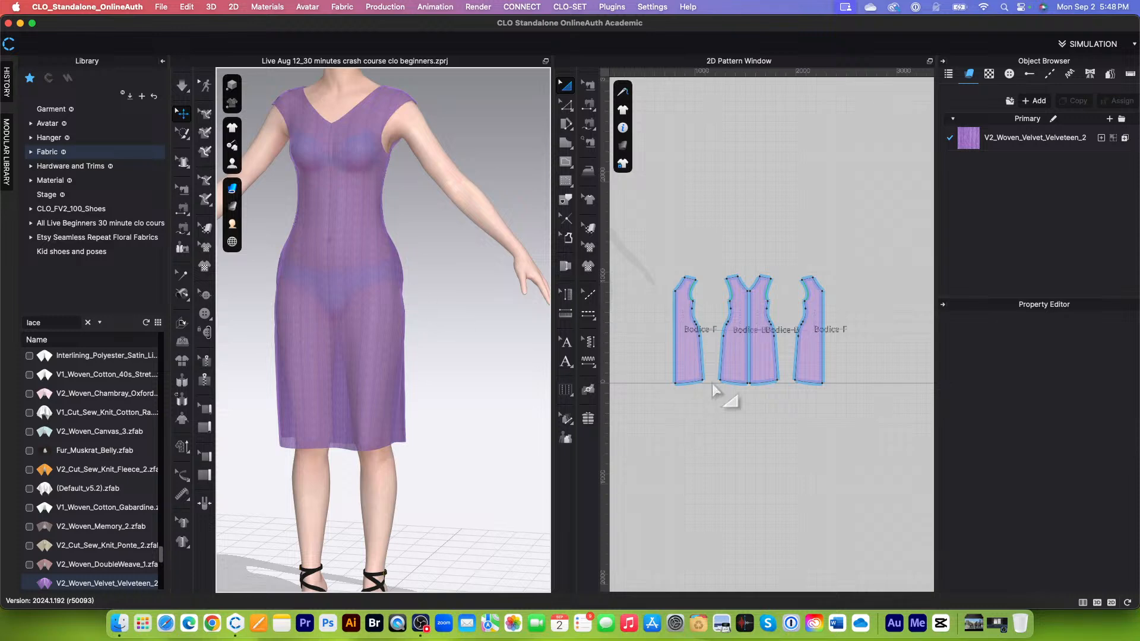
Step: Compare the hem and side seams of the bodice patterns with the hem and hips of the draped dress
scroll(721, 386, "up", 3)
scroll(677, 395, "up", 3)
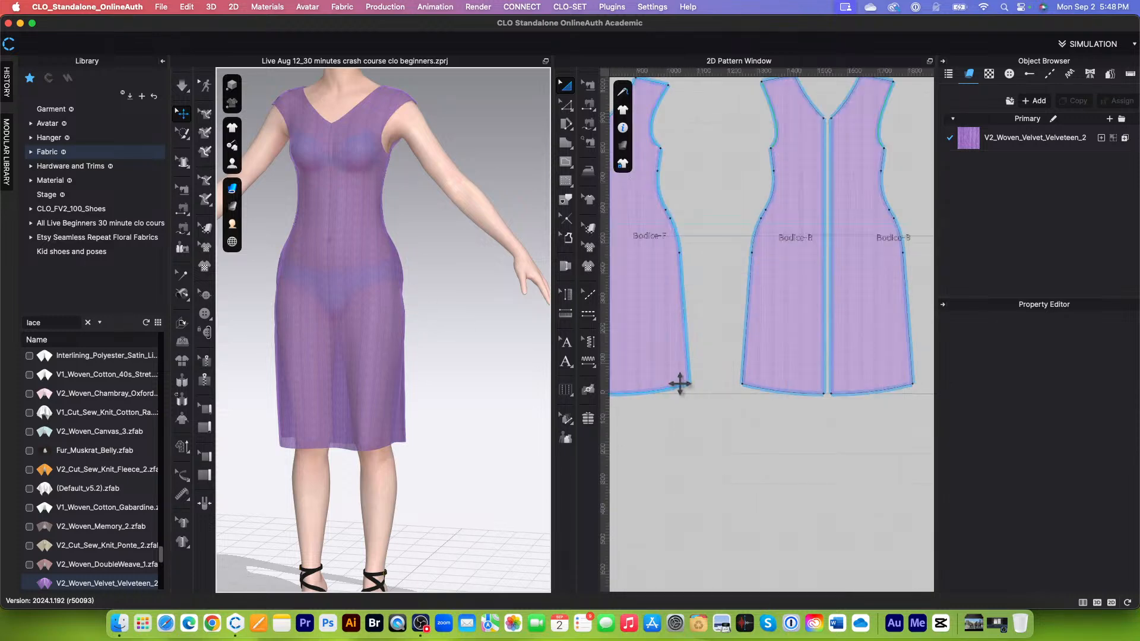
scroll(677, 392, "down", 2)
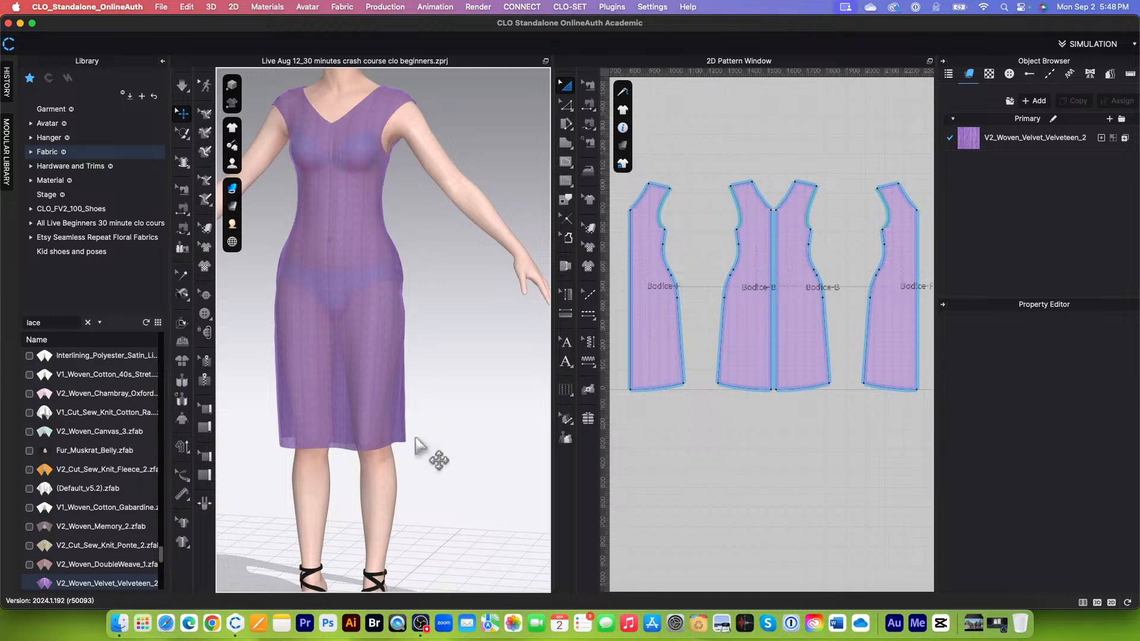
scroll(433, 460, "down", 3)
scroll(683, 416, "up", 3)
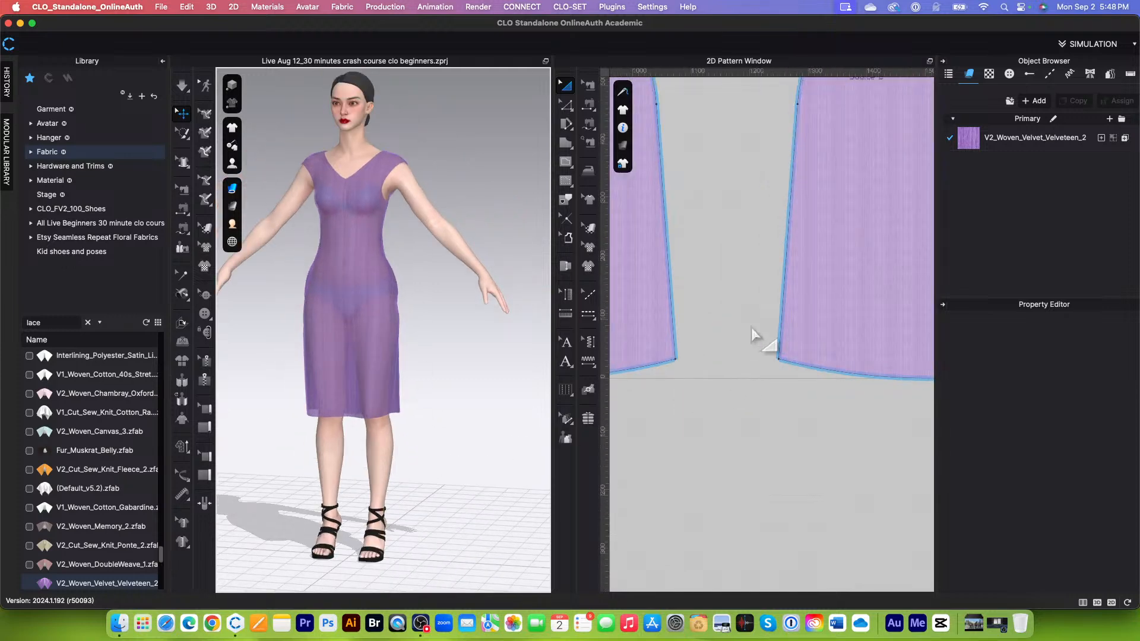
scroll(756, 335, "down", 2)
scroll(454, 416, "down", 2)
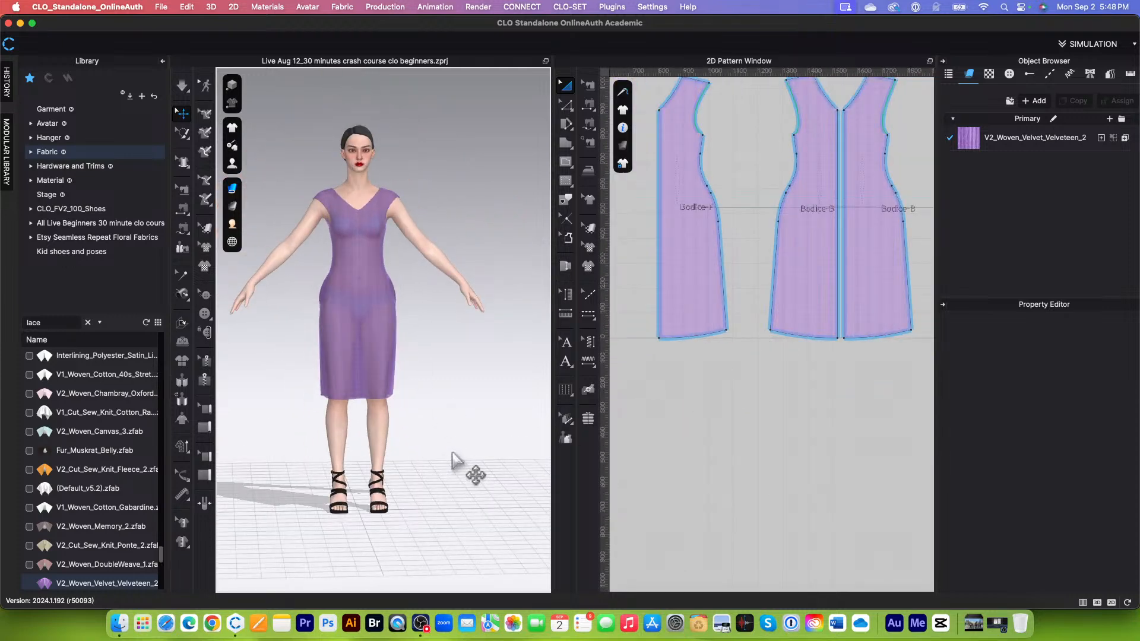
scroll(402, 447, "up", 2)
scroll(422, 457, "up", 2)
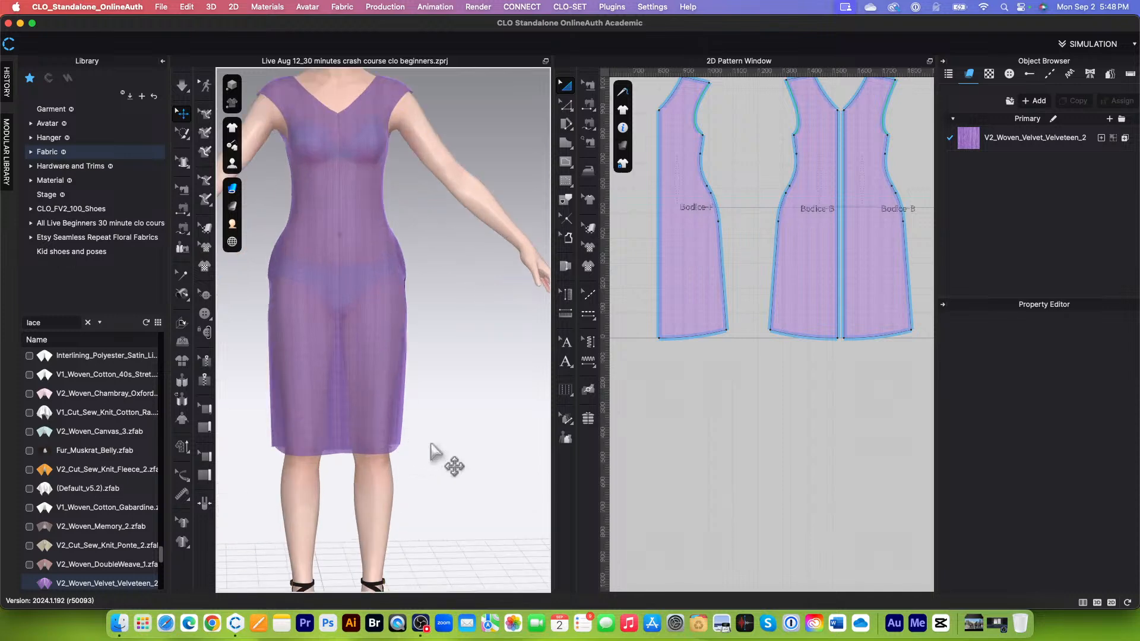
scroll(465, 461, "up", 1)
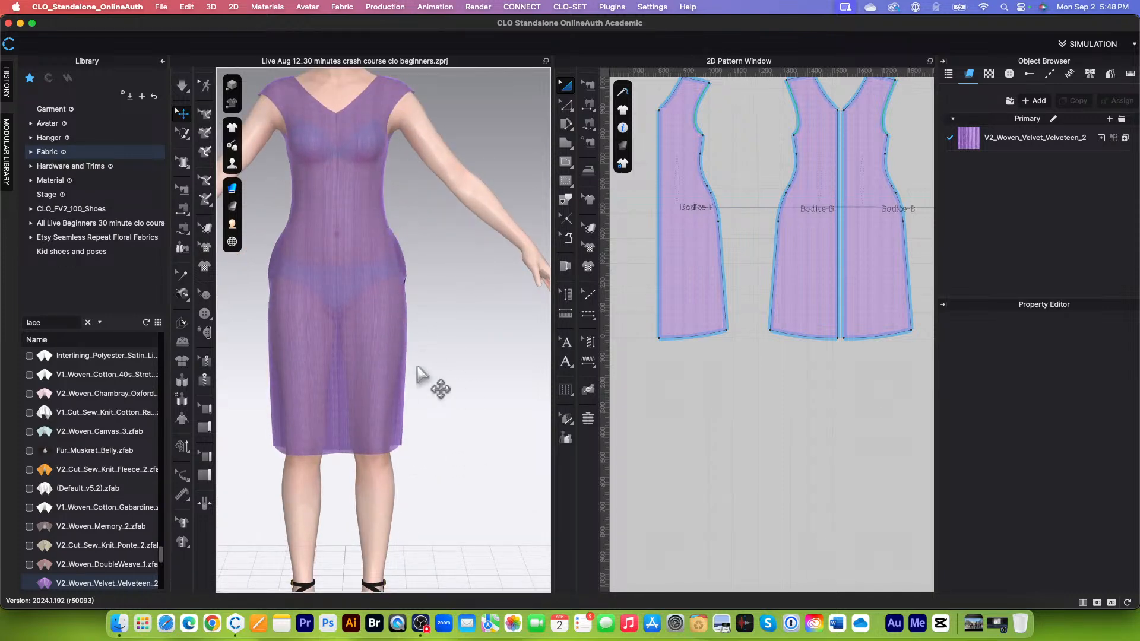
scroll(398, 190, "up", 1)
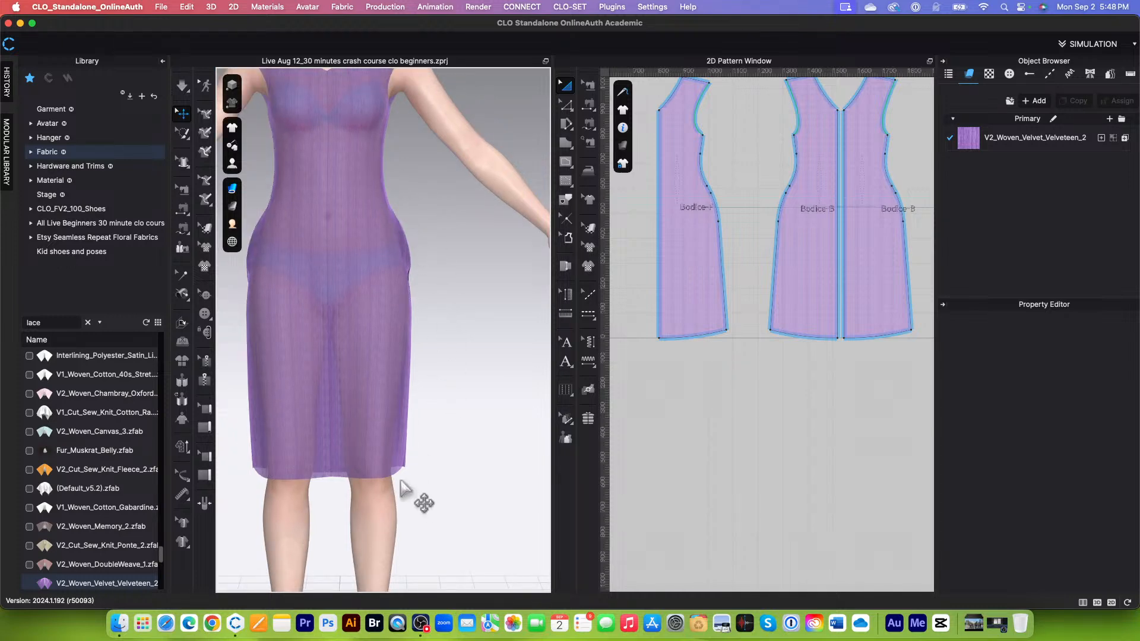
scroll(461, 482, "down", 1)
scroll(461, 484, "down", 1)
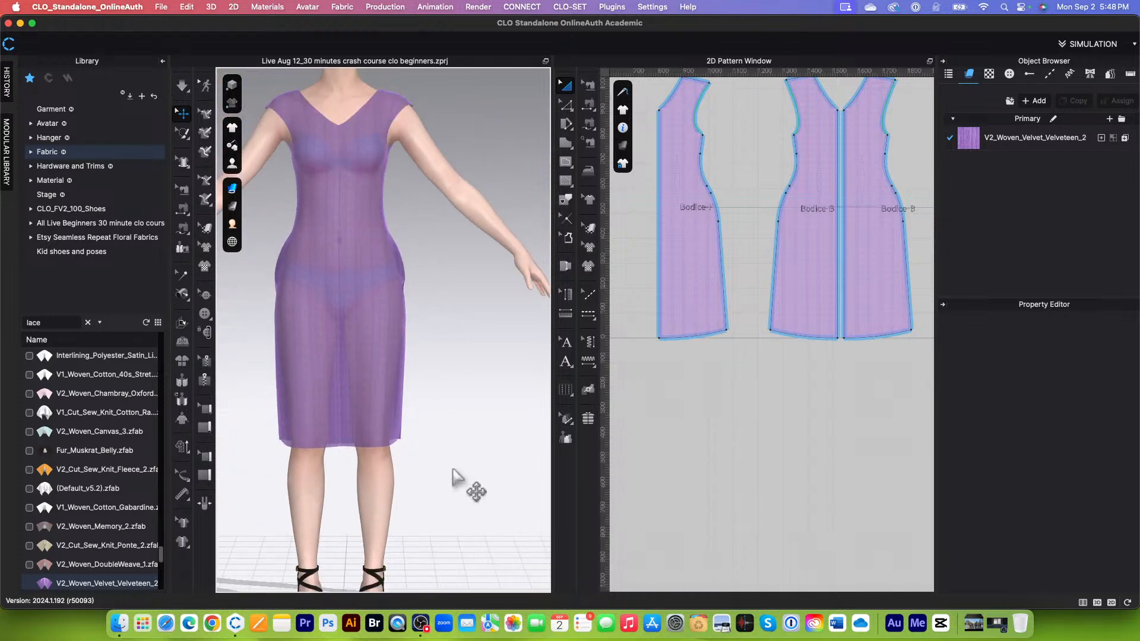
scroll(444, 383, "down", 2)
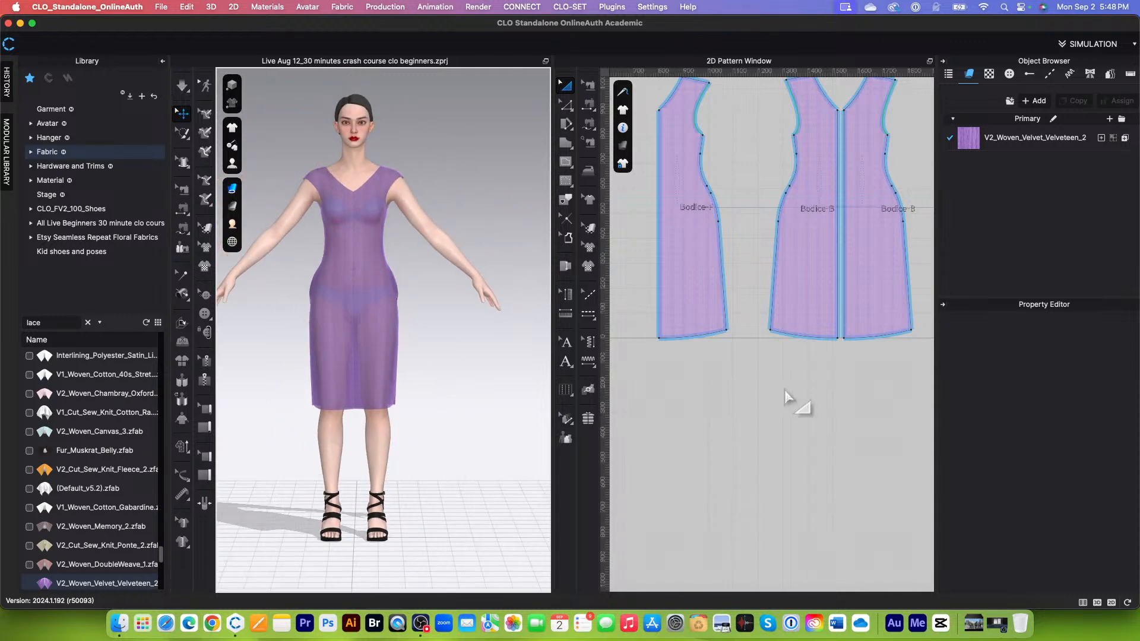
Step: Enlarge the 2D Pattern Window by narrowing the 3D view of the avatar
scroll(795, 410, "down", 2)
left_click_drag(548, 391, 509, 394)
scroll(712, 436, "down", 1)
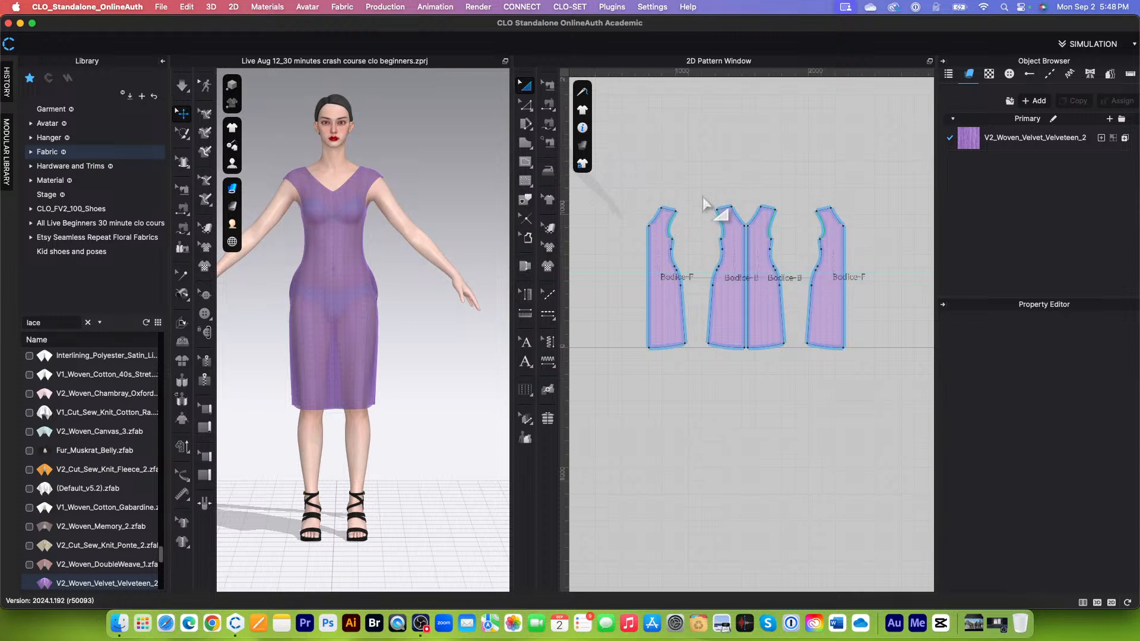
scroll(710, 208, "up", 2)
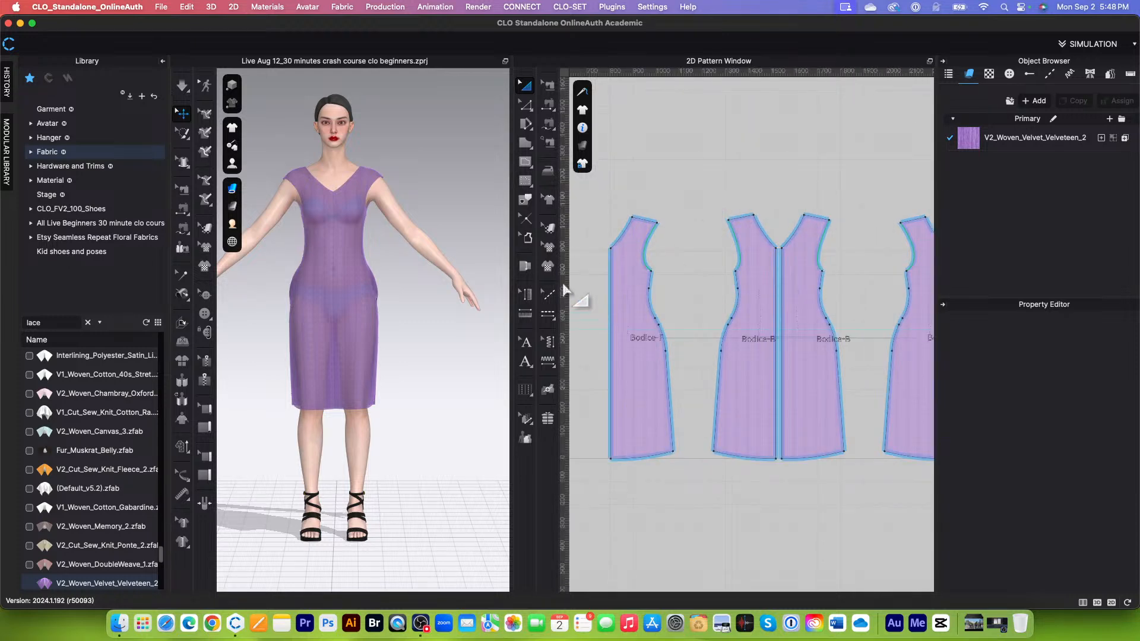
left_click_drag(513, 269, 461, 267)
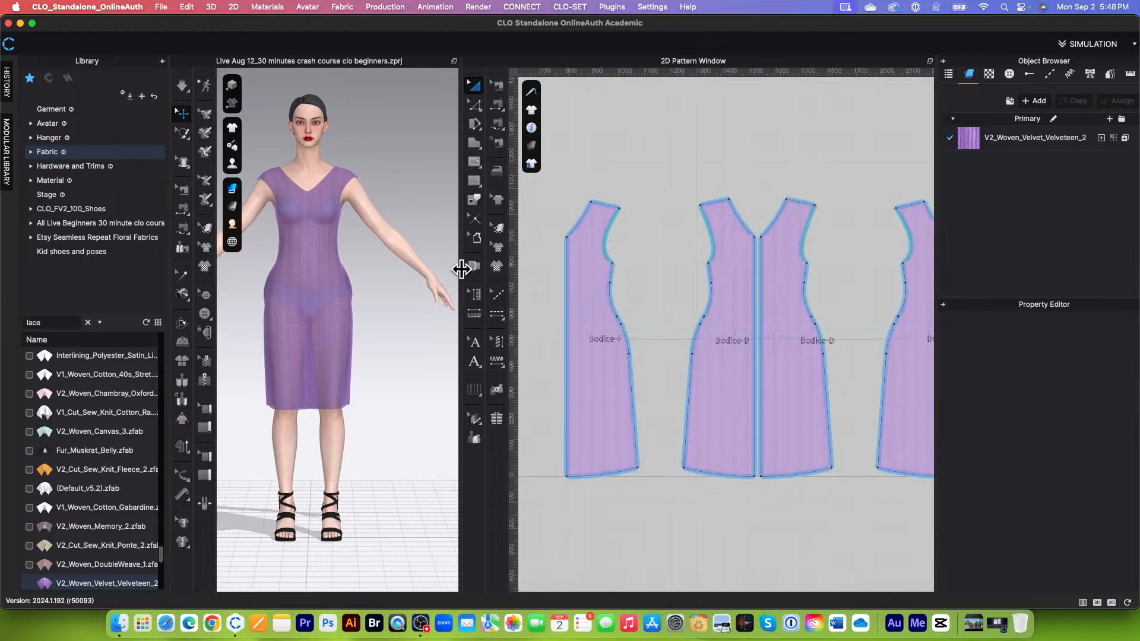
Step: Examine the outlines and hem edges of the front and back bodice pieces in the 2D Pattern Window
scroll(614, 247, "down", 1)
scroll(626, 254, "up", 1)
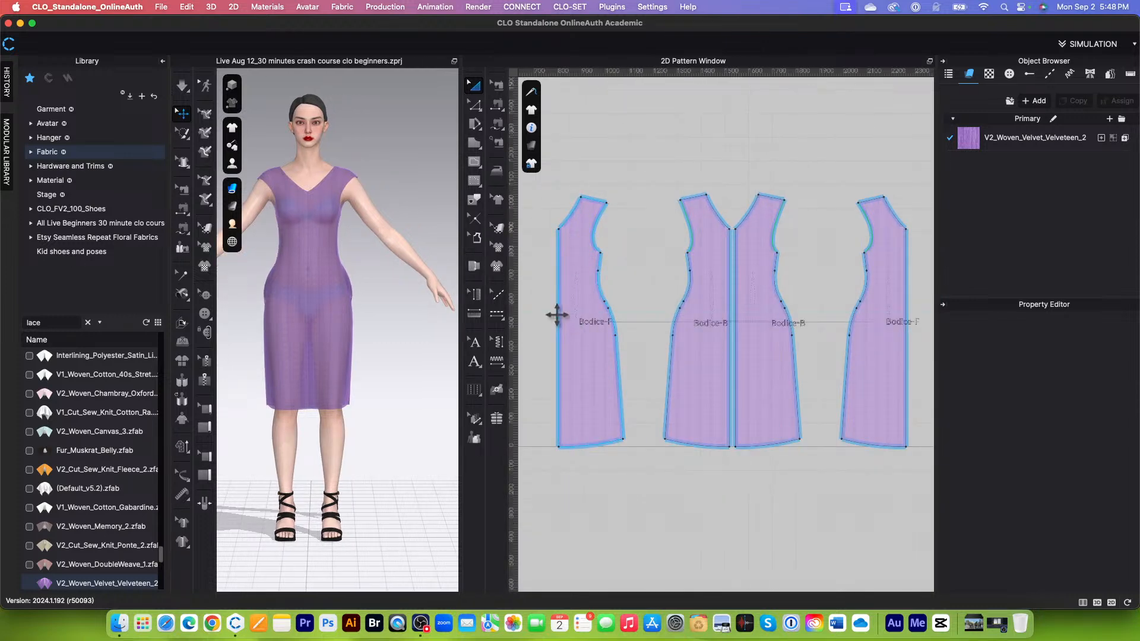
scroll(559, 326, "down", 2)
scroll(561, 332, "up", 3)
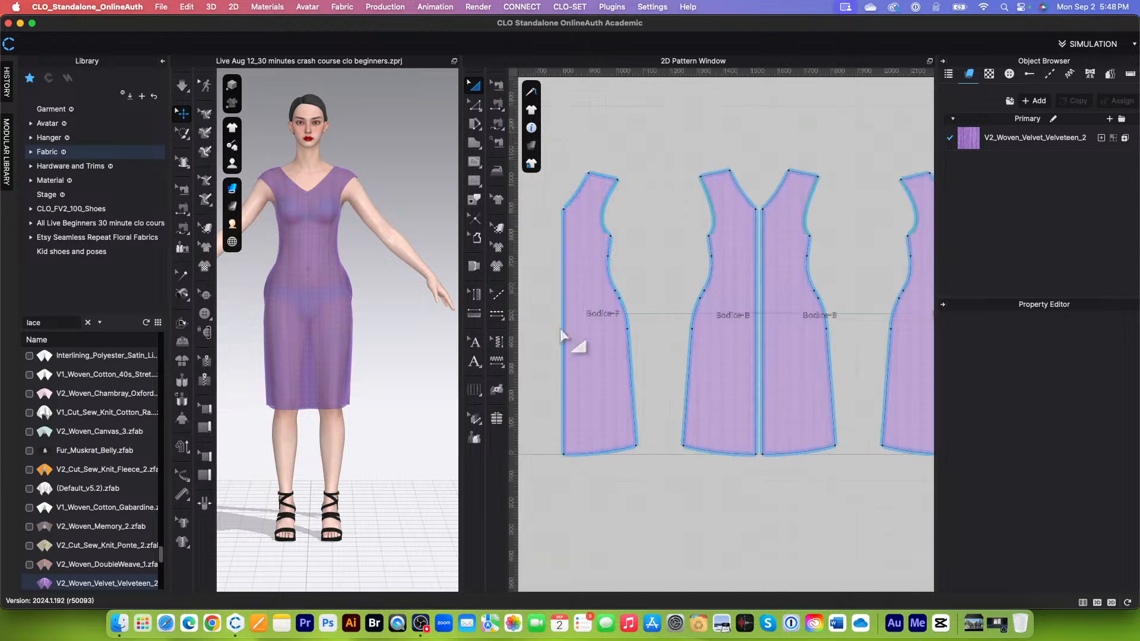
middle_click_drag(564, 321, 616, 244)
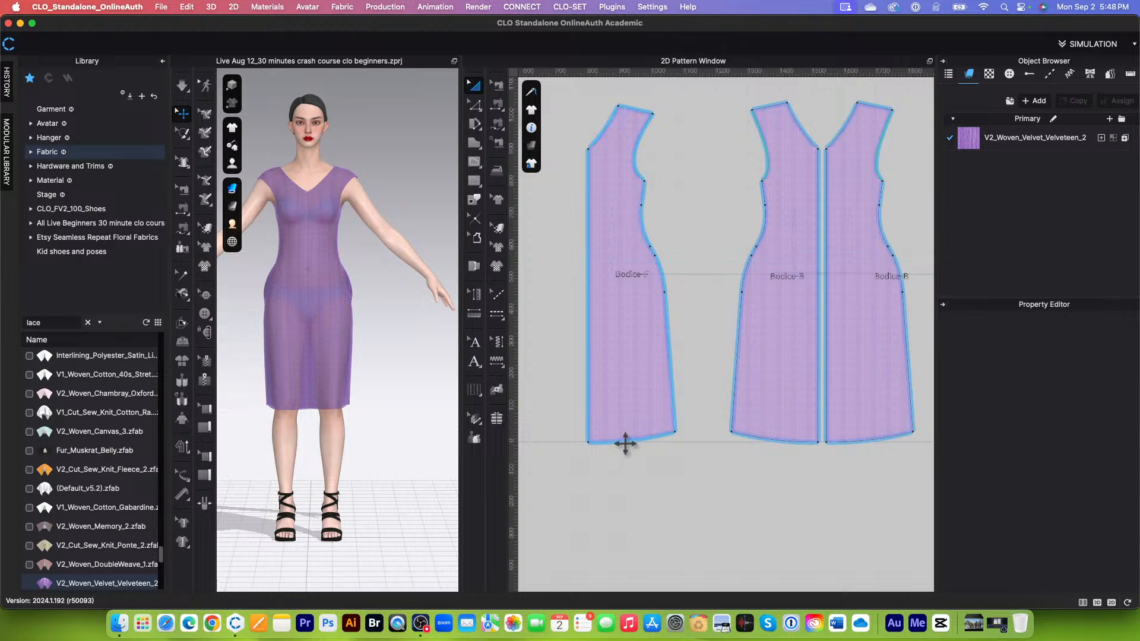
scroll(627, 438, "down", 5)
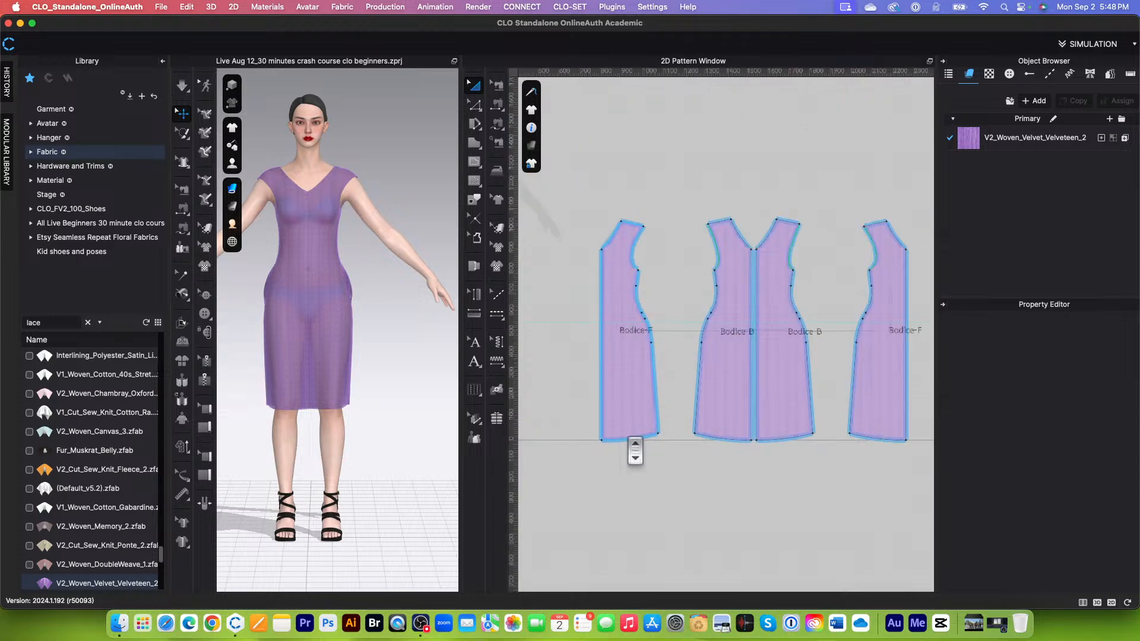
scroll(627, 438, "up", 5)
scroll(609, 442, "down", 5)
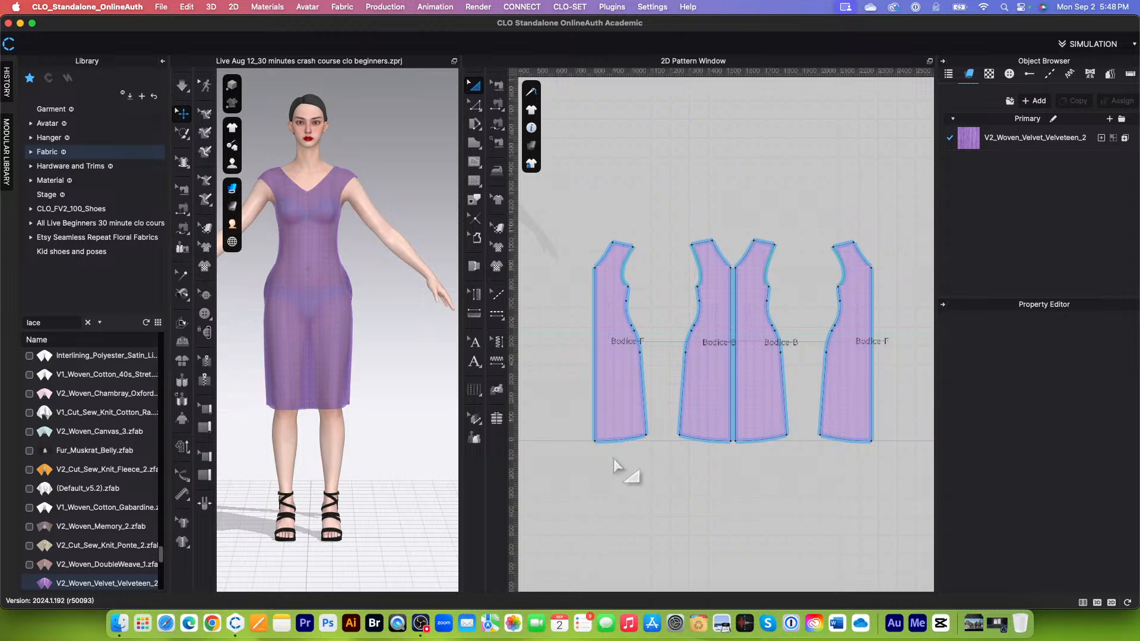
scroll(619, 475, "down", 3)
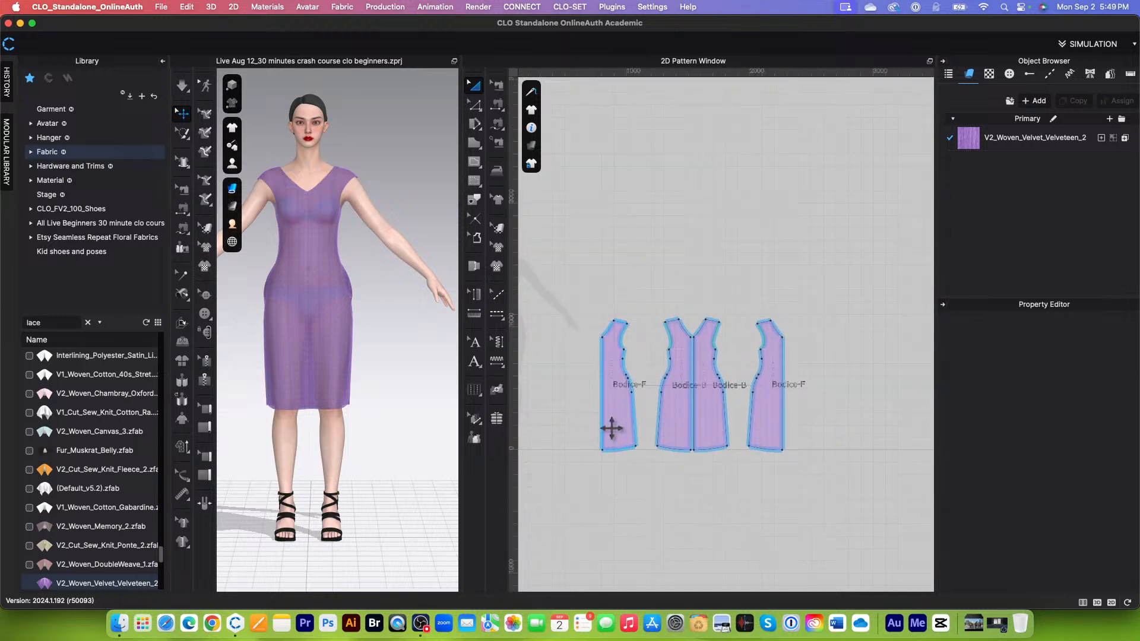
scroll(612, 428, "up", 4)
scroll(618, 336, "down", 1)
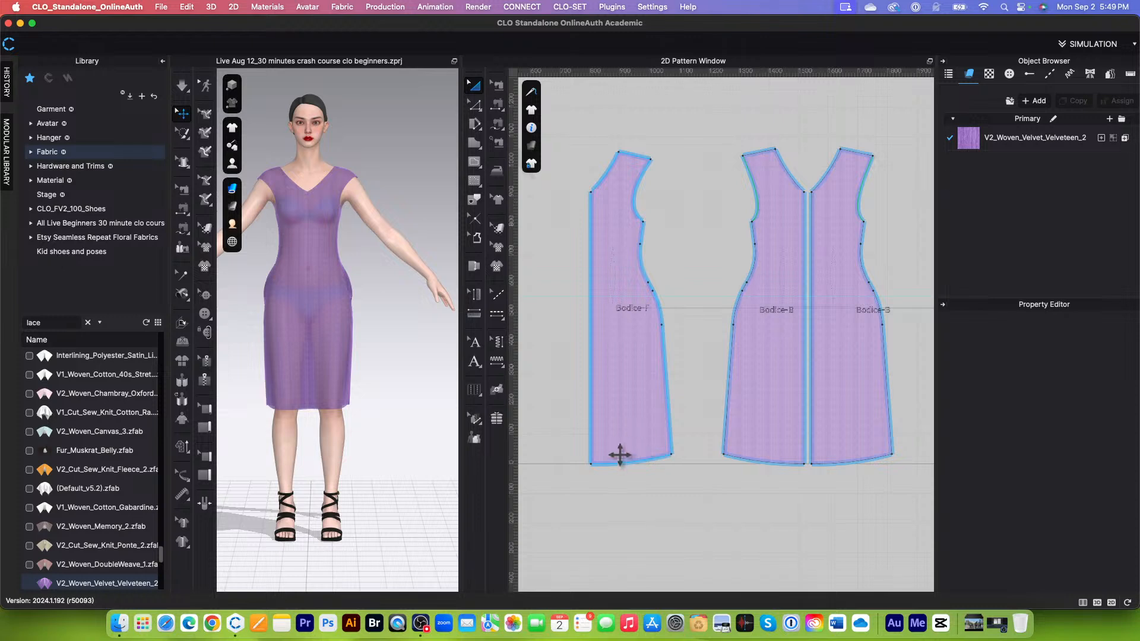
scroll(619, 461, "down", 2)
scroll(643, 497, "up", 3)
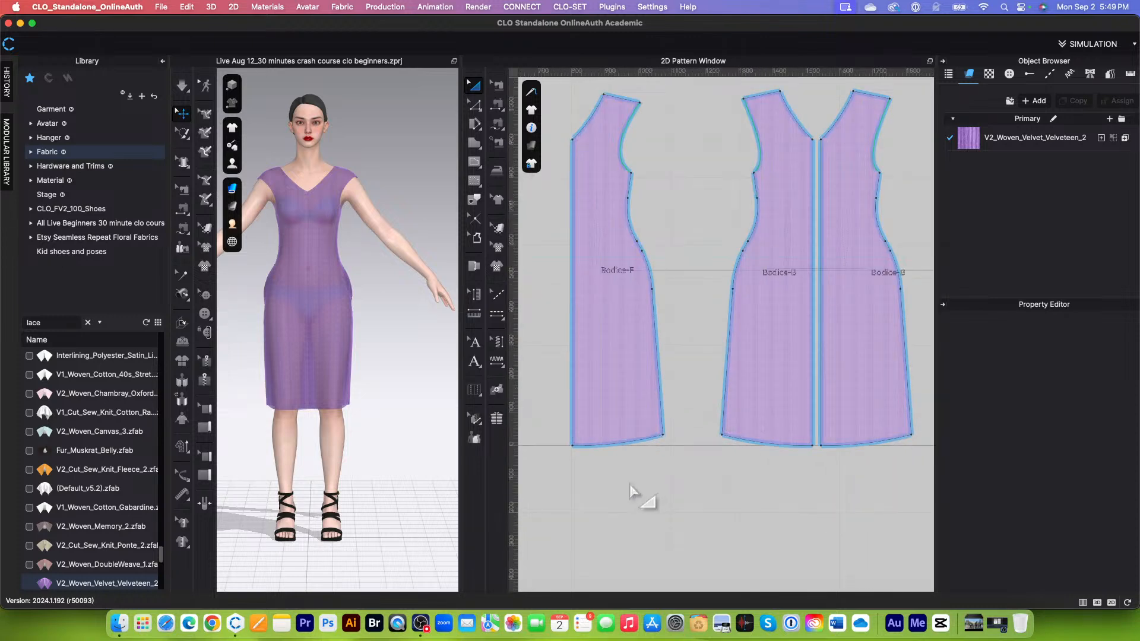
scroll(636, 497, "down", 1)
scroll(618, 453, "down", 1)
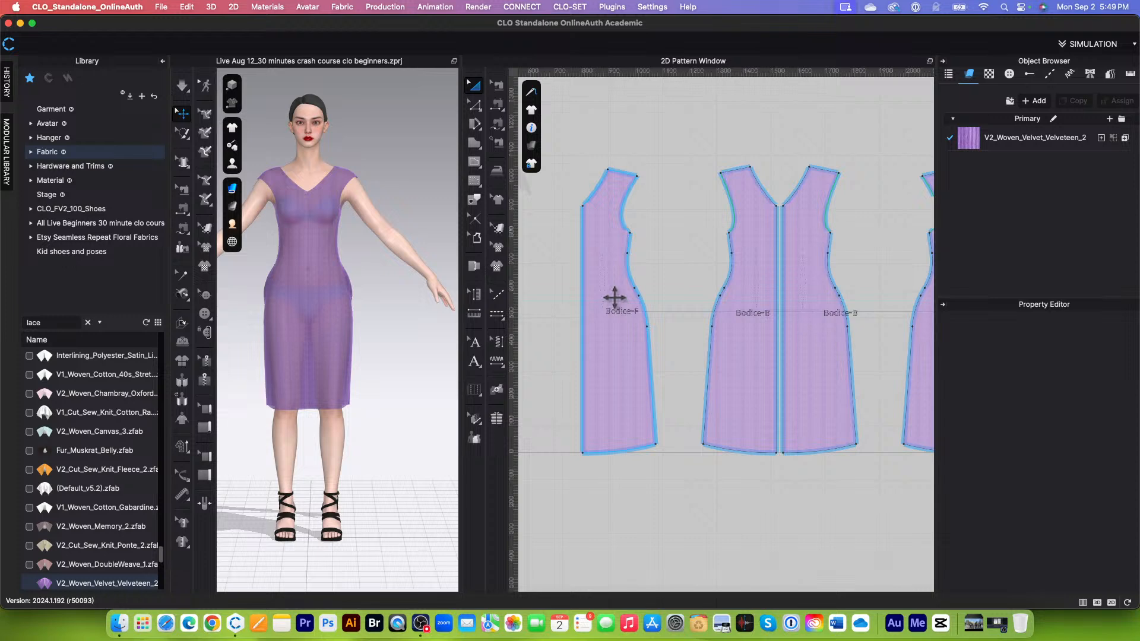
scroll(620, 453, "up", 1)
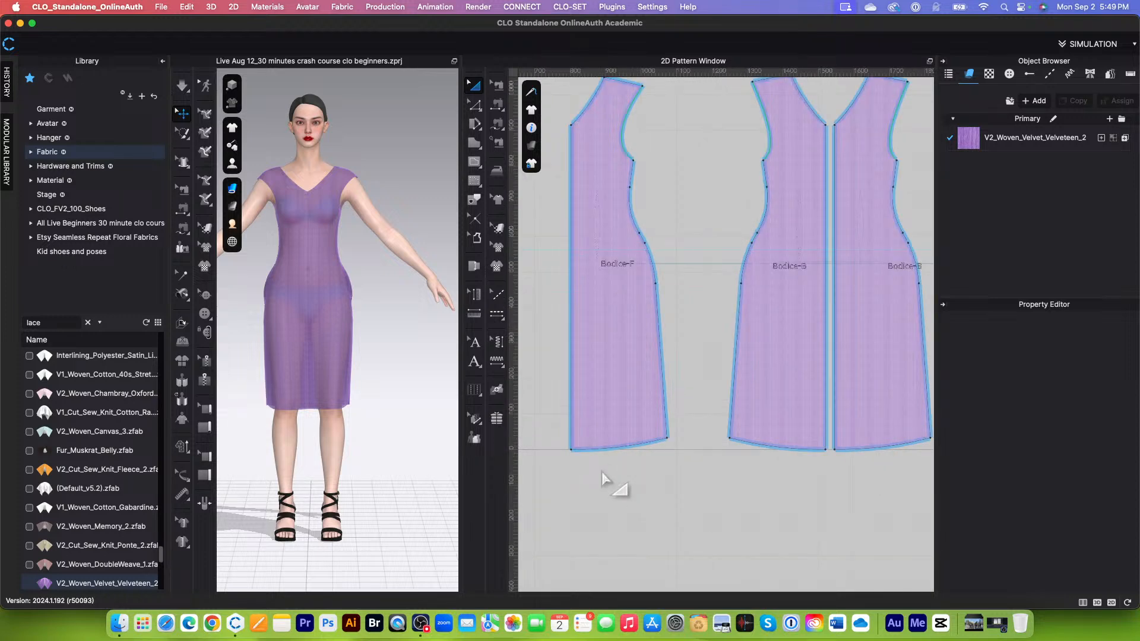
scroll(603, 476, "down", 1)
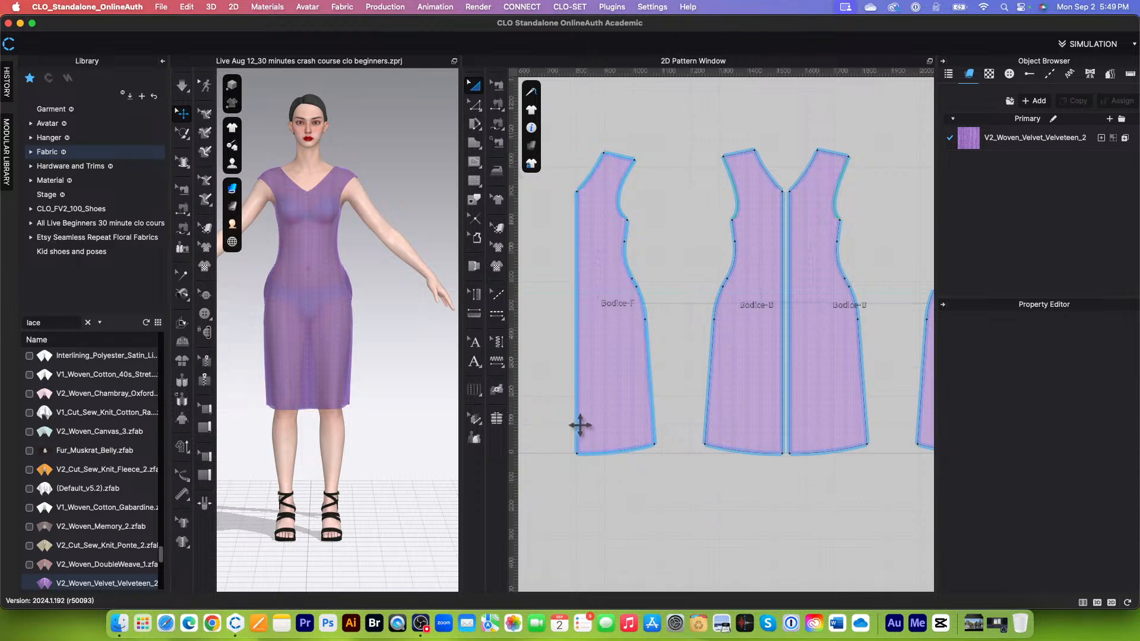
scroll(629, 409, "down", 1)
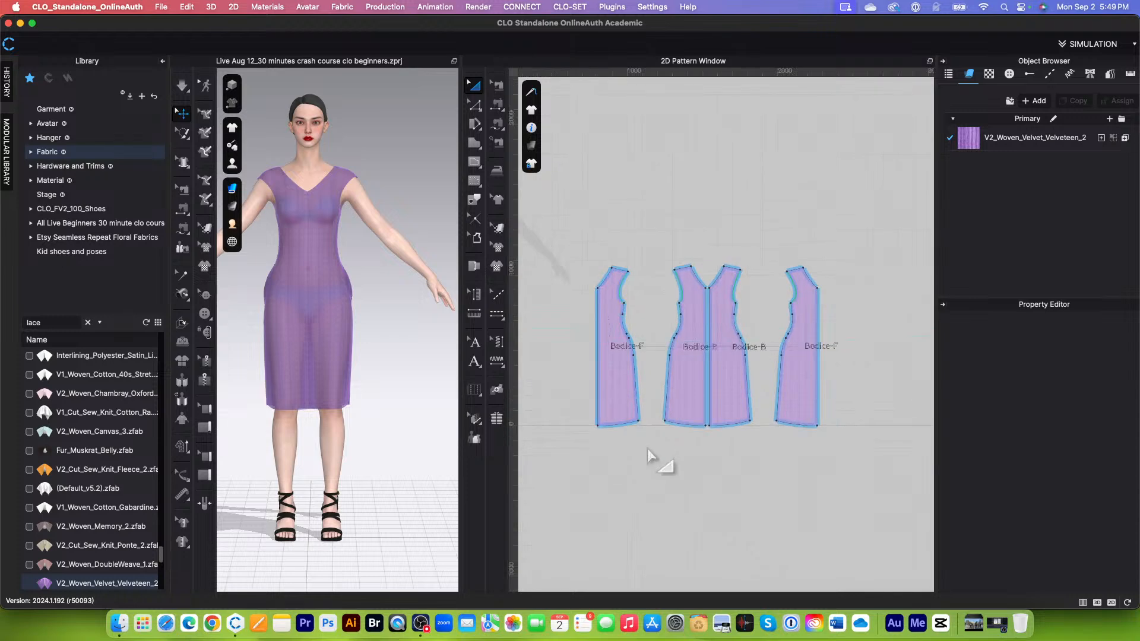
scroll(646, 458, "up", 1)
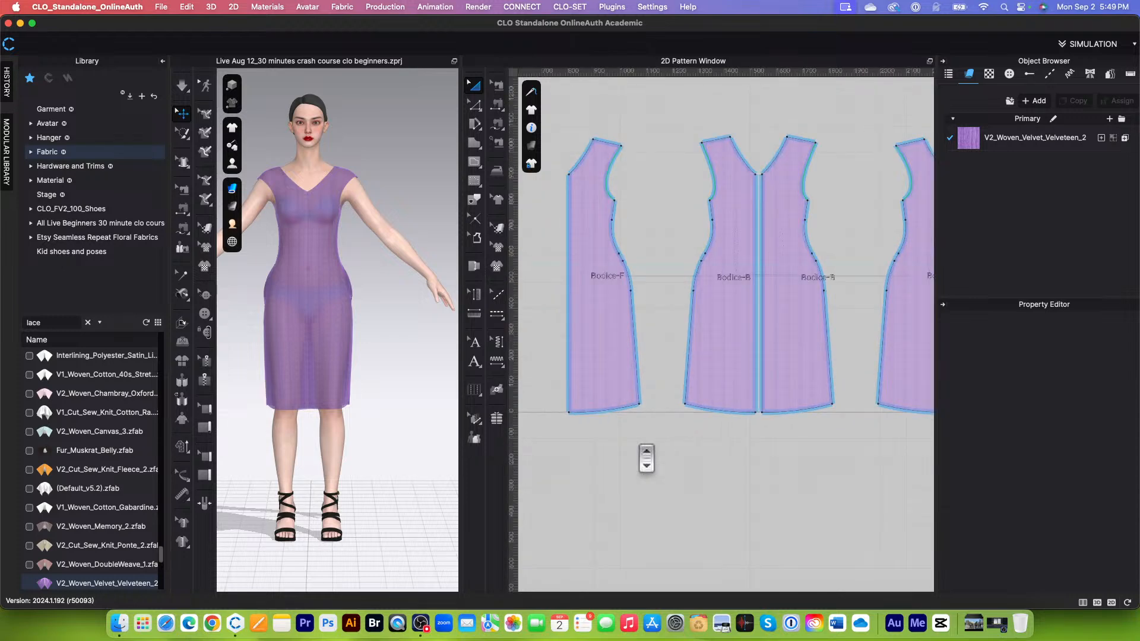
Step: Review the full layout of all four front and back bodice pieces in the 2D Pattern Window
scroll(633, 459, "down", 1)
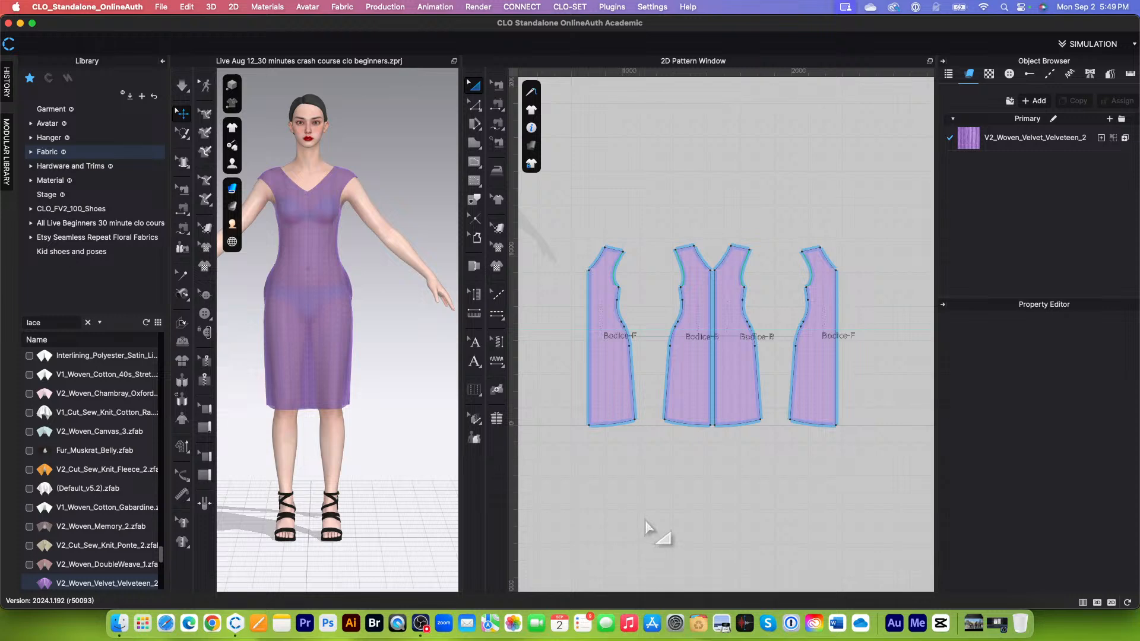
scroll(654, 534, "up", 2)
scroll(654, 531, "down", 1)
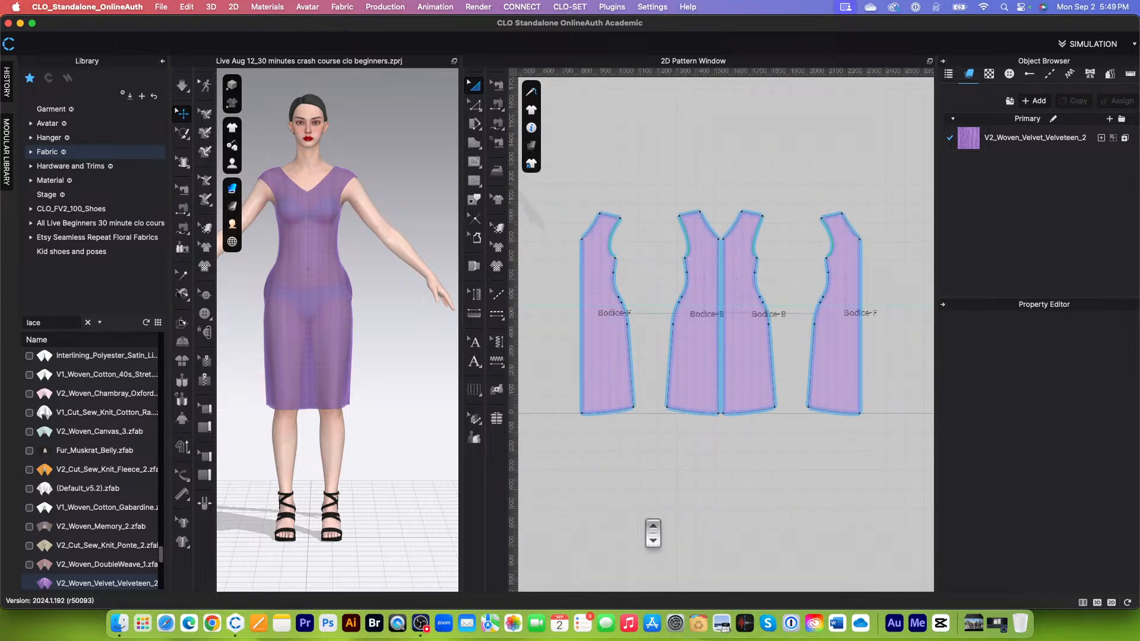
scroll(647, 527, "up", 2)
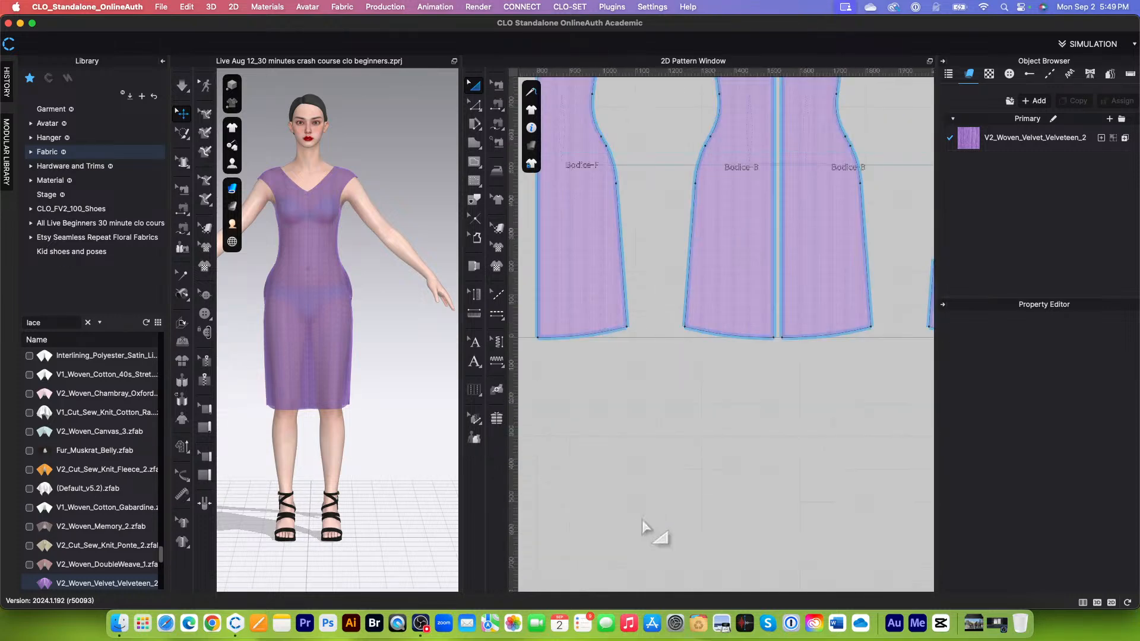
scroll(650, 529, "down", 3)
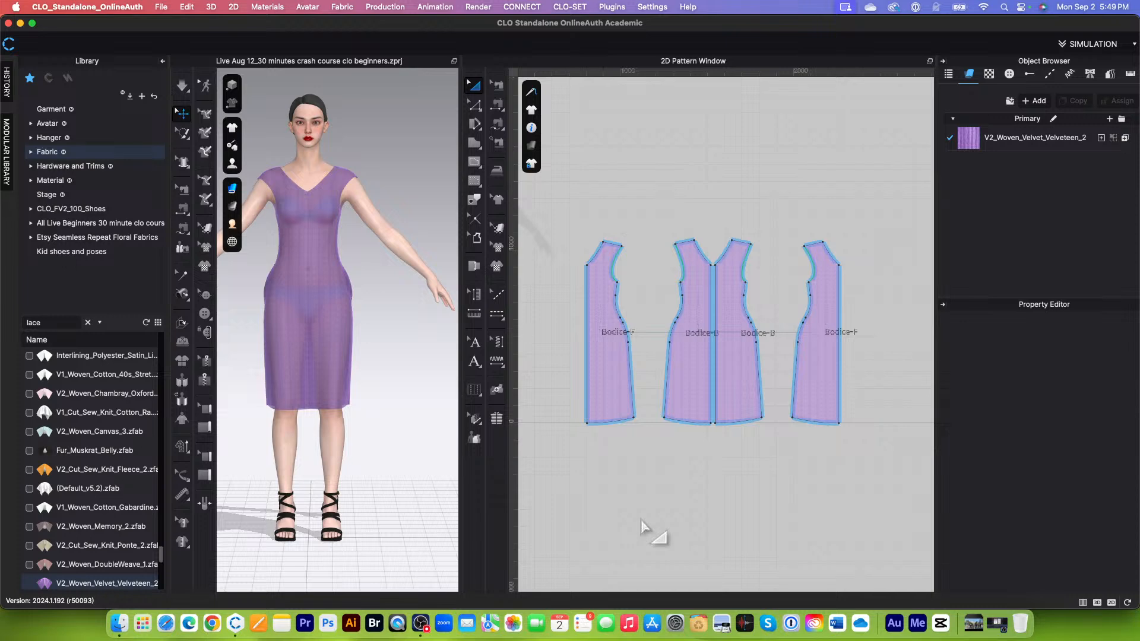
scroll(644, 527, "up", 3)
scroll(650, 530, "down", 2)
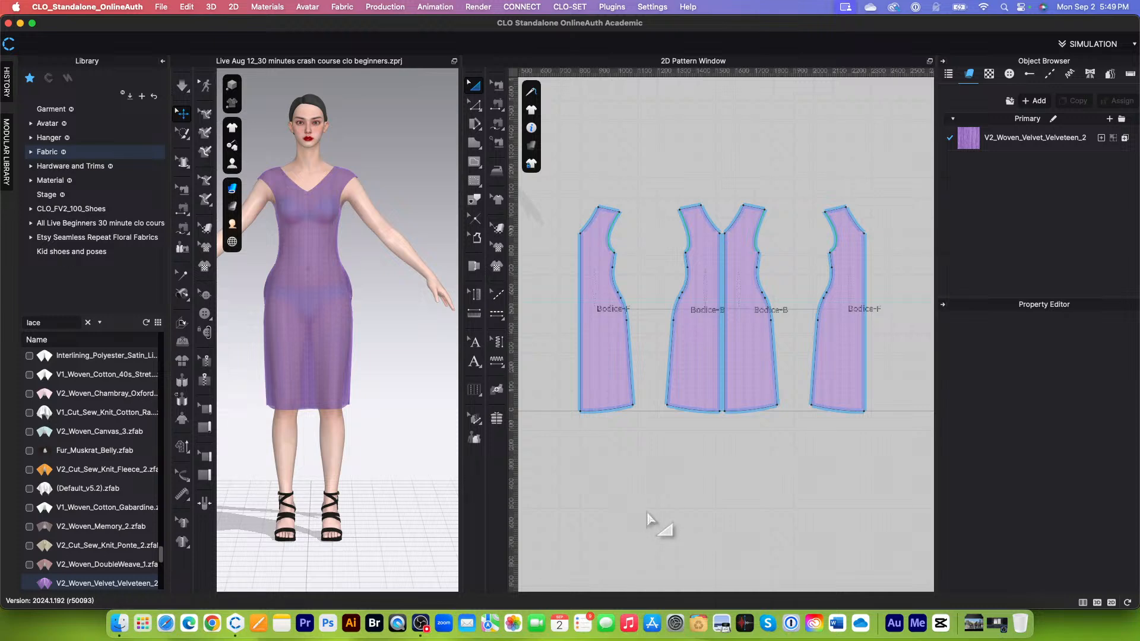
scroll(647, 508, "down", 2)
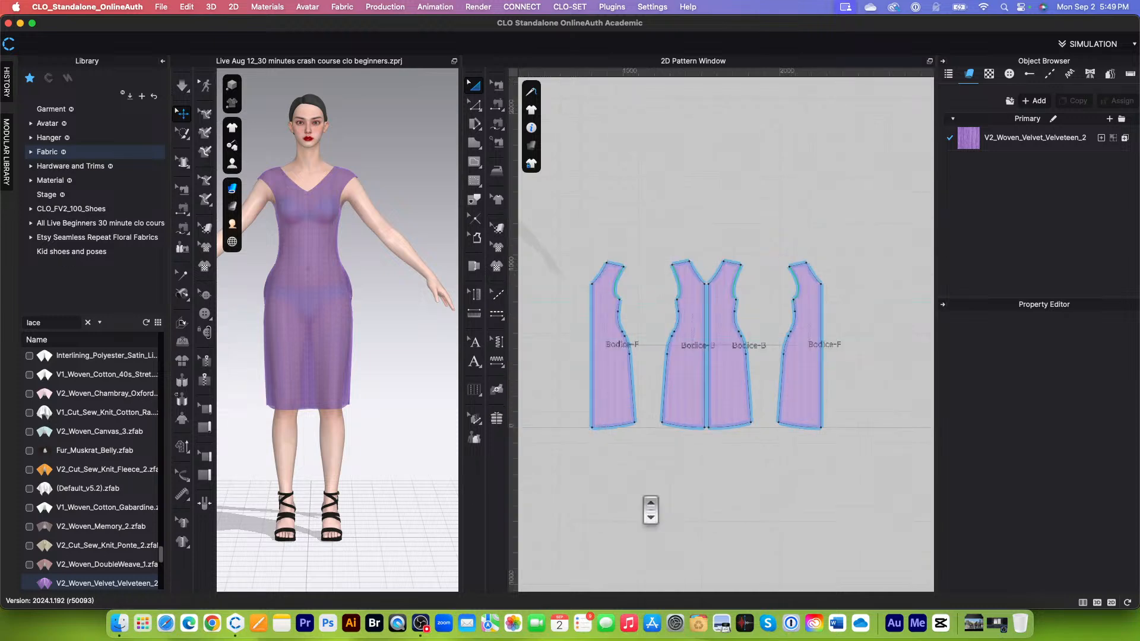